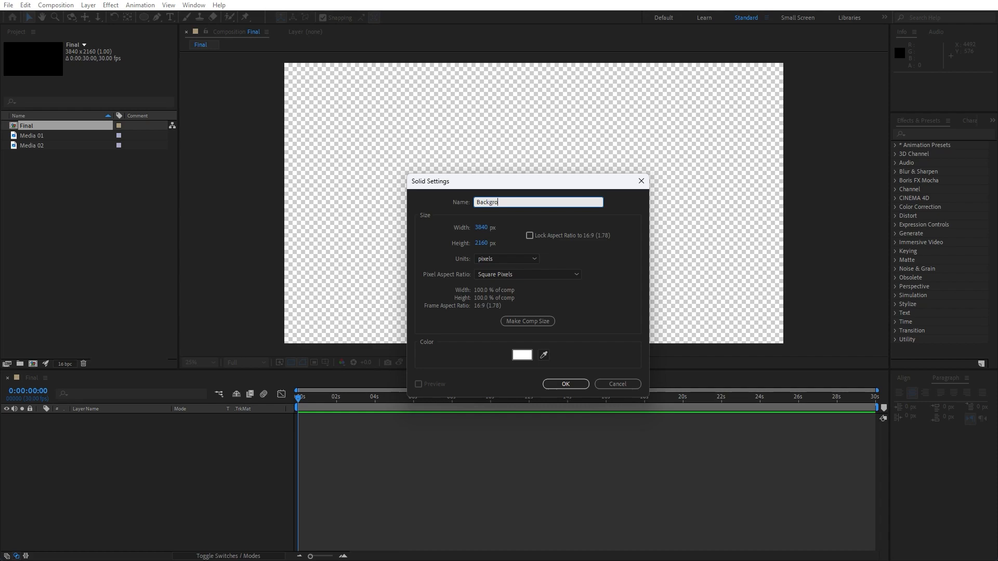
Create the white composition-sized solid named Background and apply the Gradient Ramp effect to it
left_click(566, 387)
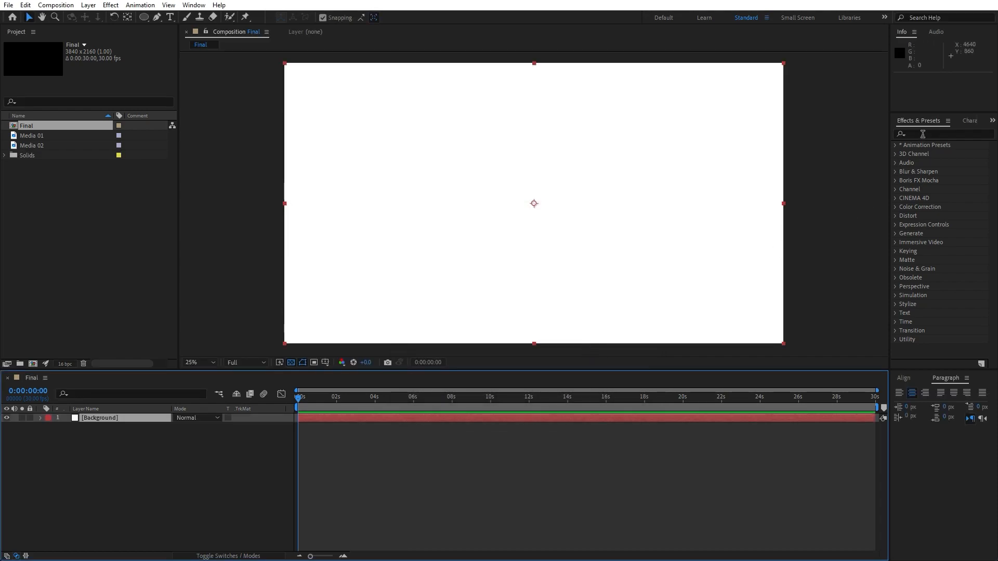
left_click(193, 6)
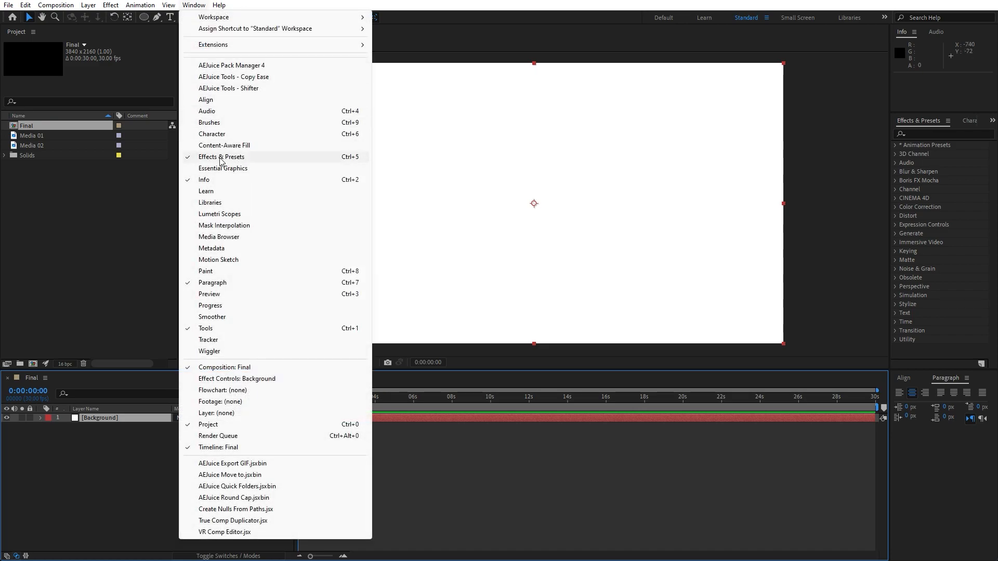
left_click(934, 134)
type("ramp")
left_click_drag(960, 152, 124, 417)
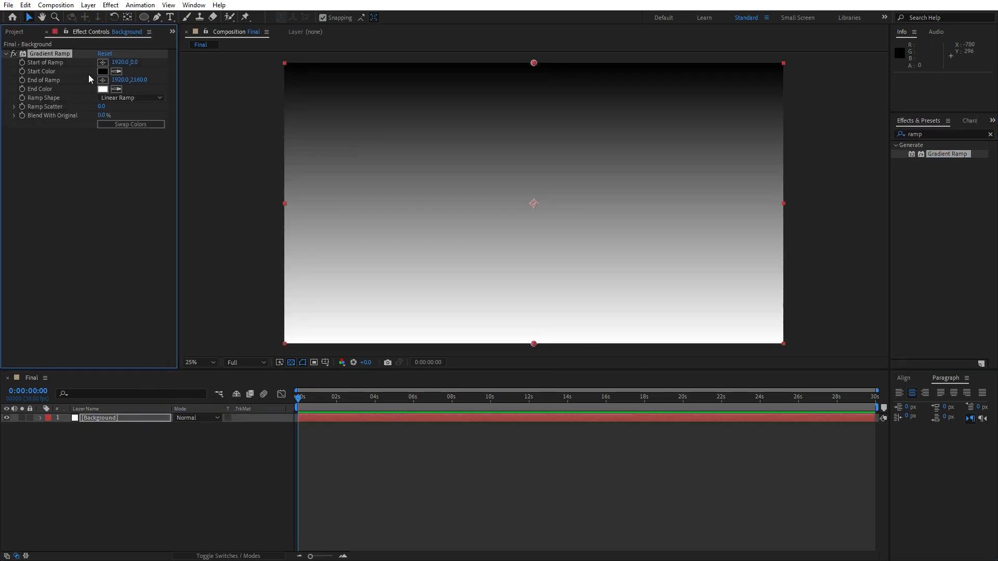
Place the ramp's start at the upper-left corner of the frame and its end at the lower-right corner
left_click(102, 65)
left_click(285, 67)
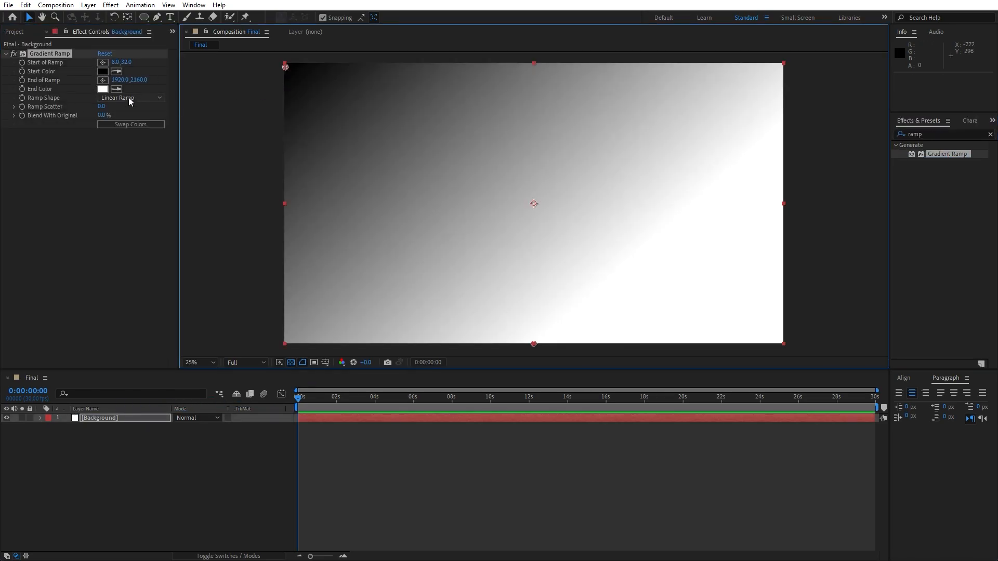
left_click(102, 80)
left_click(787, 344)
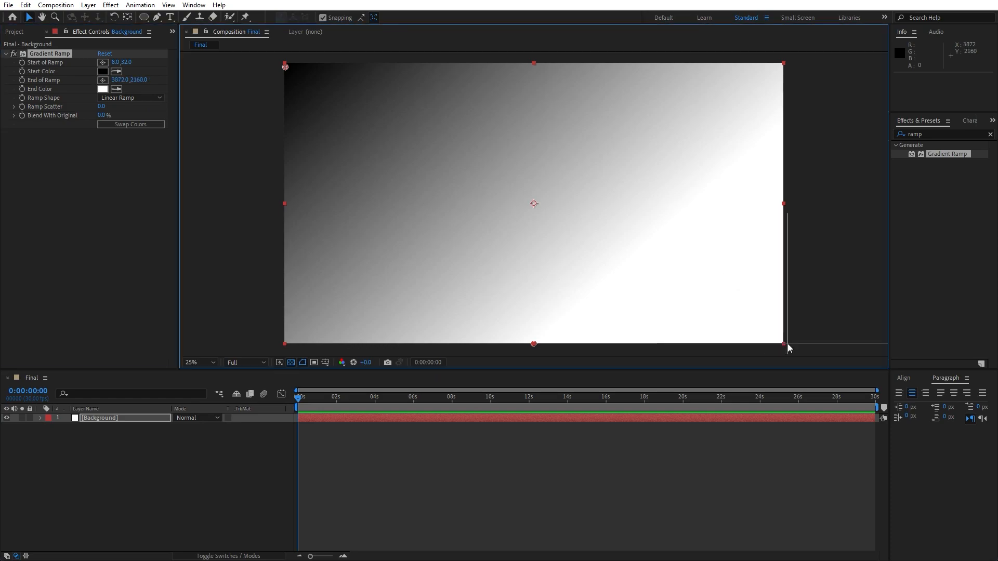
Set the Gradient Ramp's end color on the Background layer to dark gray 171717
left_click(103, 89)
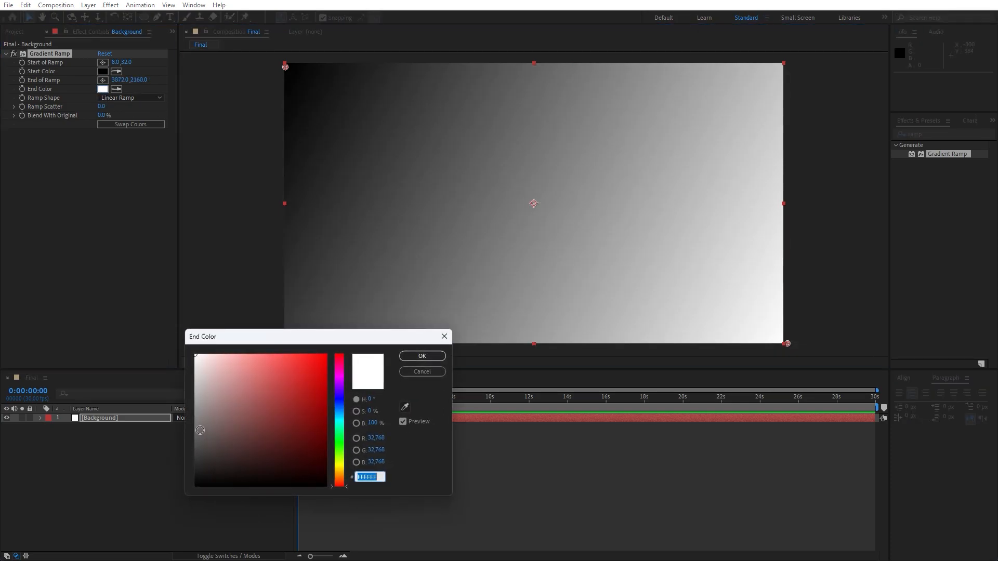
mouse_move(203, 446)
left_mouse_down()
mouse_move(170, 474)
mouse_move(193, 475)
left_mouse_up()
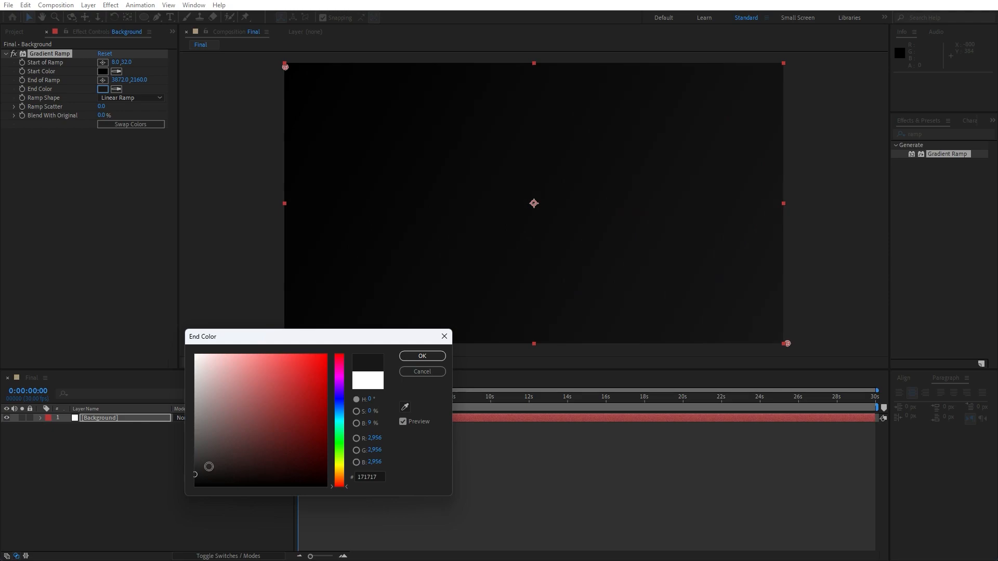
left_click(428, 357)
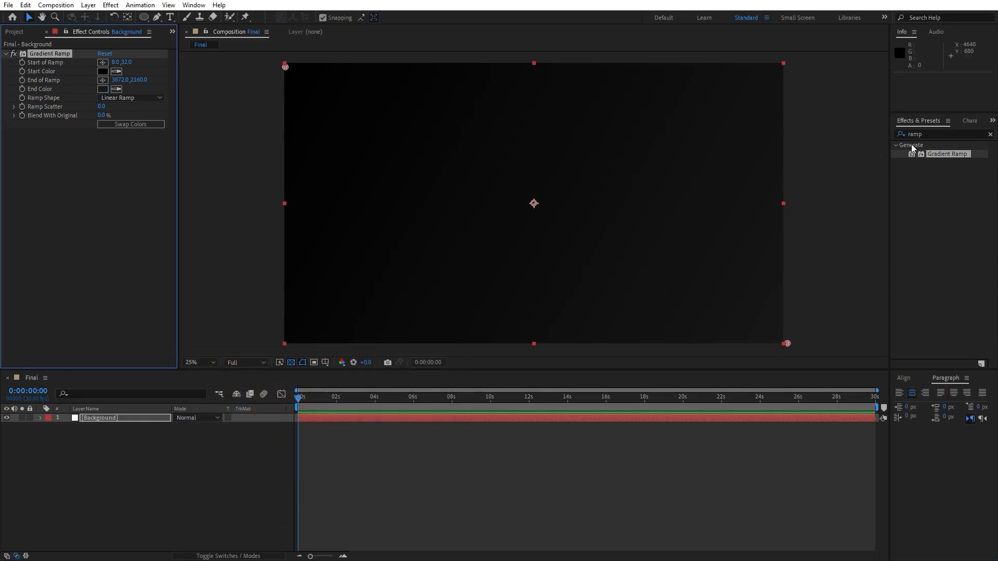
Find the Noise HLS effect and apply it to the Background layer
left_click(936, 134)
type("noise")
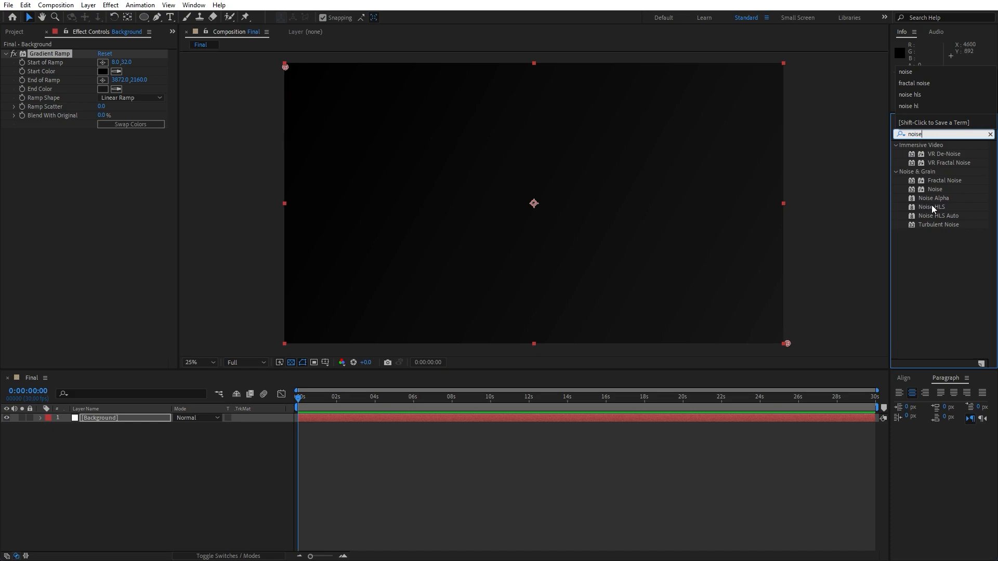
left_click_drag(932, 207, 120, 420)
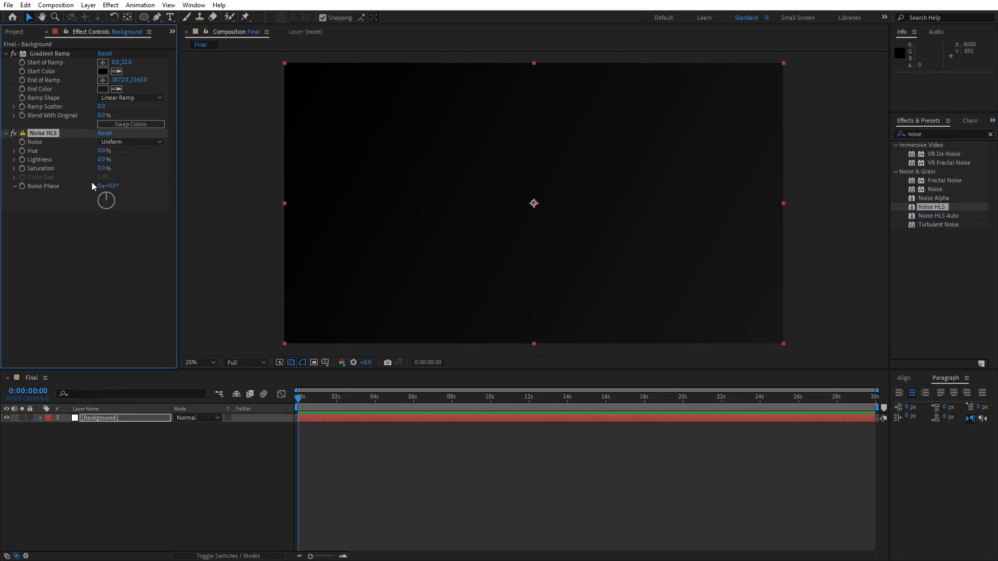
Set the Noise HLS hue, lightness and saturation to 2% each
left_click(101, 150)
type("2")
left_click(101, 160)
type("2")
key("Tab")
type("2")
key("Return")
left_click(106, 467)
Duplicate the Background layer and rename the upper copy Background - Spot
left_click(115, 420)
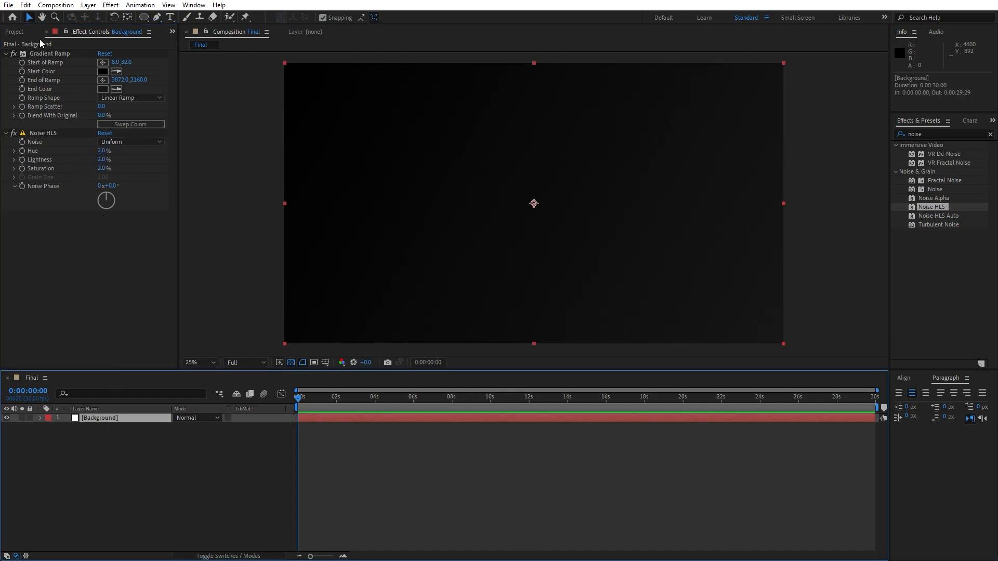
left_click(25, 7)
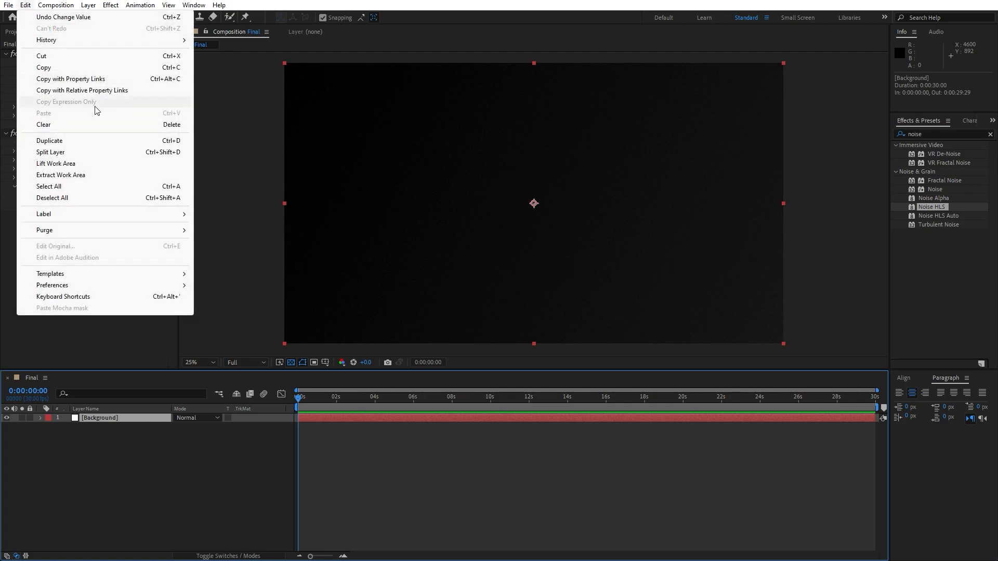
left_click(94, 194)
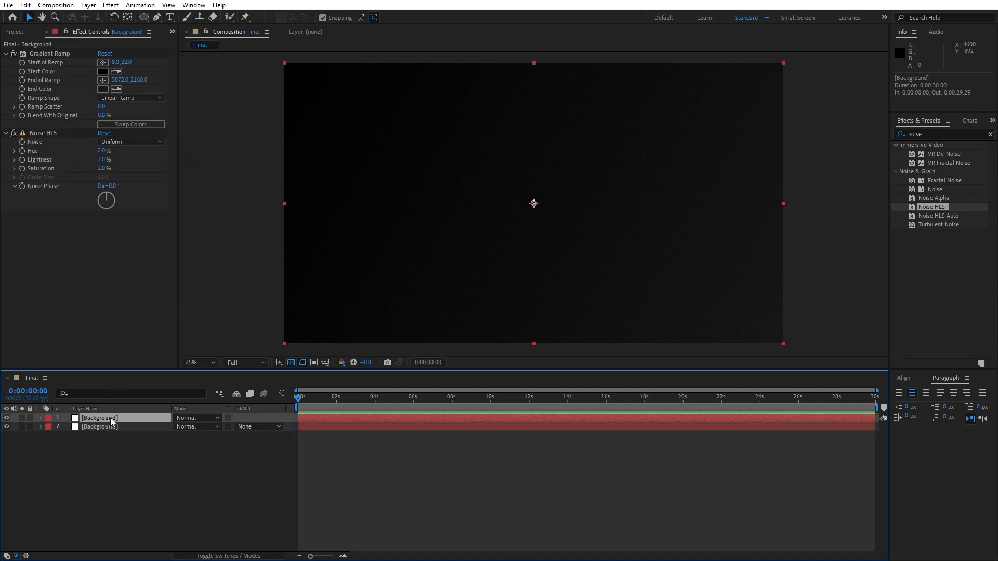
key("Return")
type("- Sp")
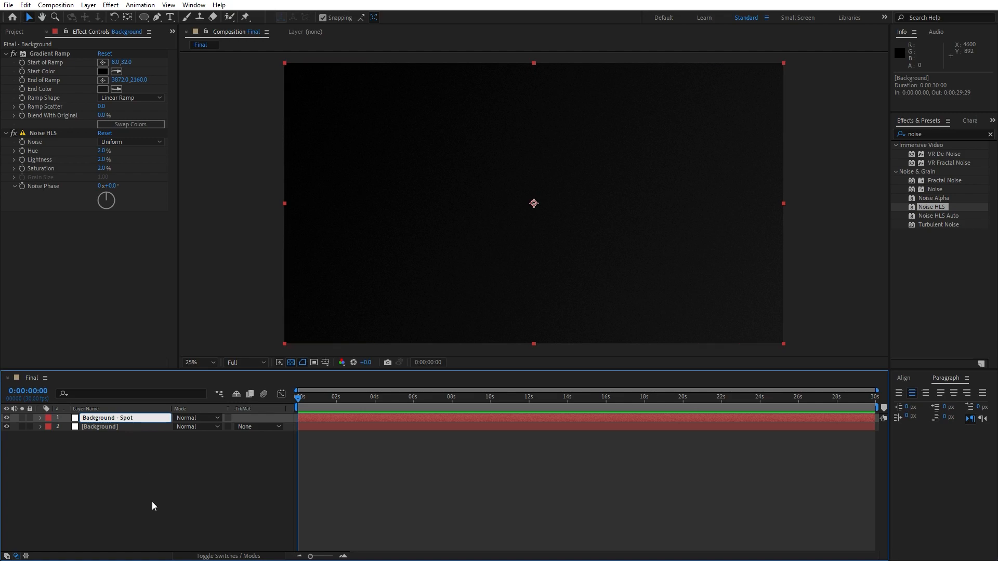
type("ot")
left_click(152, 501)
Draw a circular mask on the Background - Spot layer with the Ellipse tool, right of the frame's centre
left_click(123, 419)
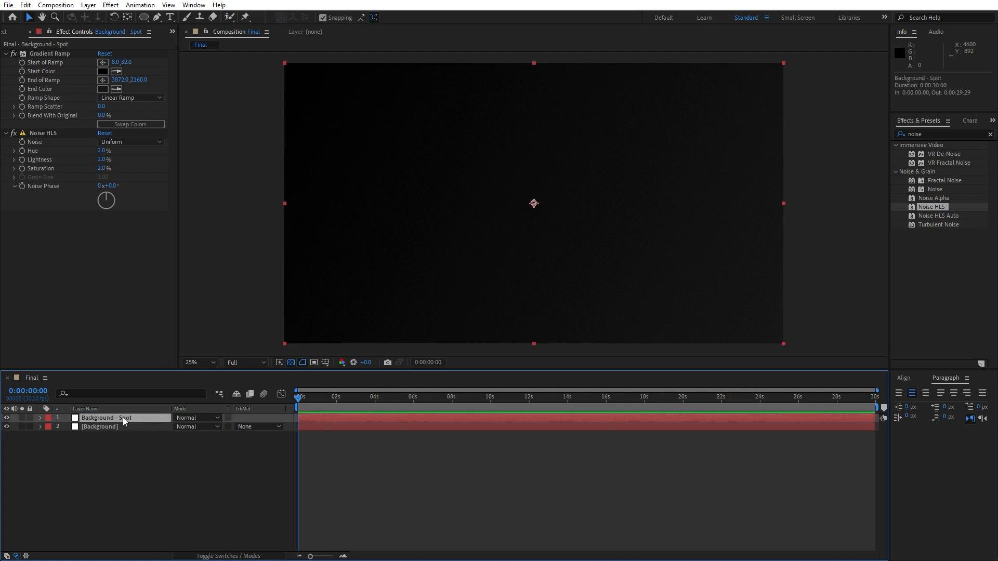
left_click(144, 17)
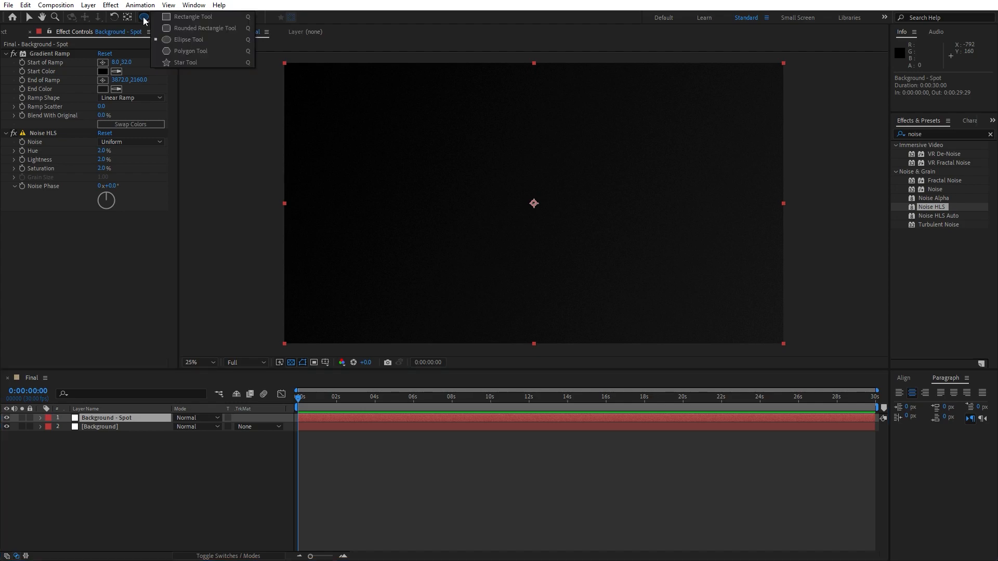
left_click(194, 40)
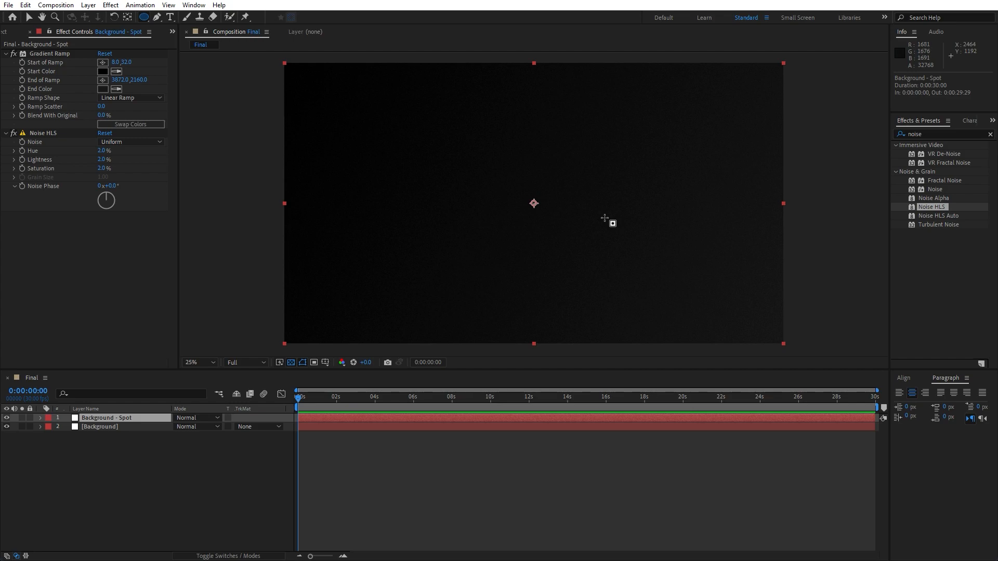
mouse_move(591, 200)
left_mouse_down()
mouse_move(666, 251)
mouse_move(674, 269)
mouse_move(703, 277)
left_mouse_up()
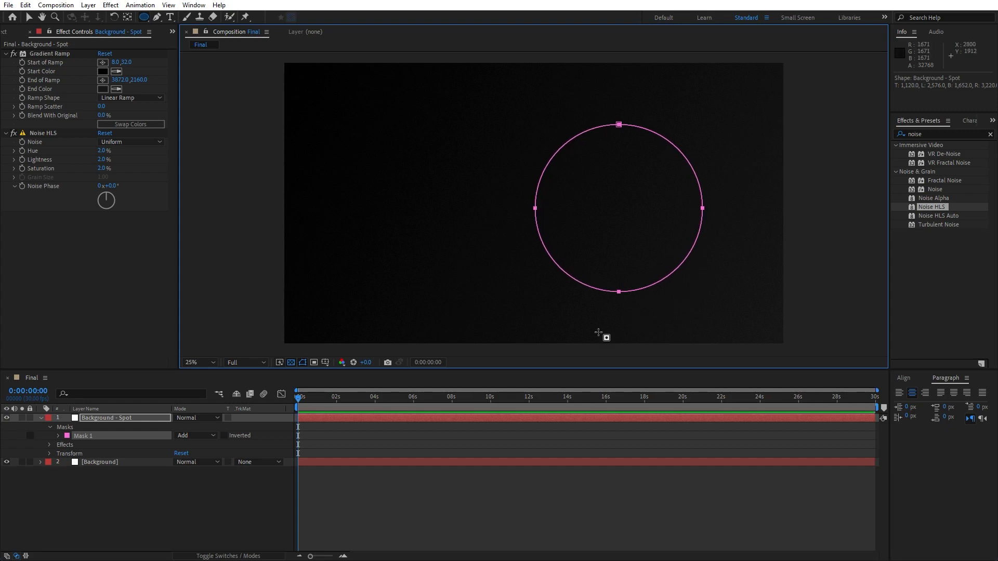
Set the feather of the circular mask on Background - Spot to 500 pixels
left_click(58, 438)
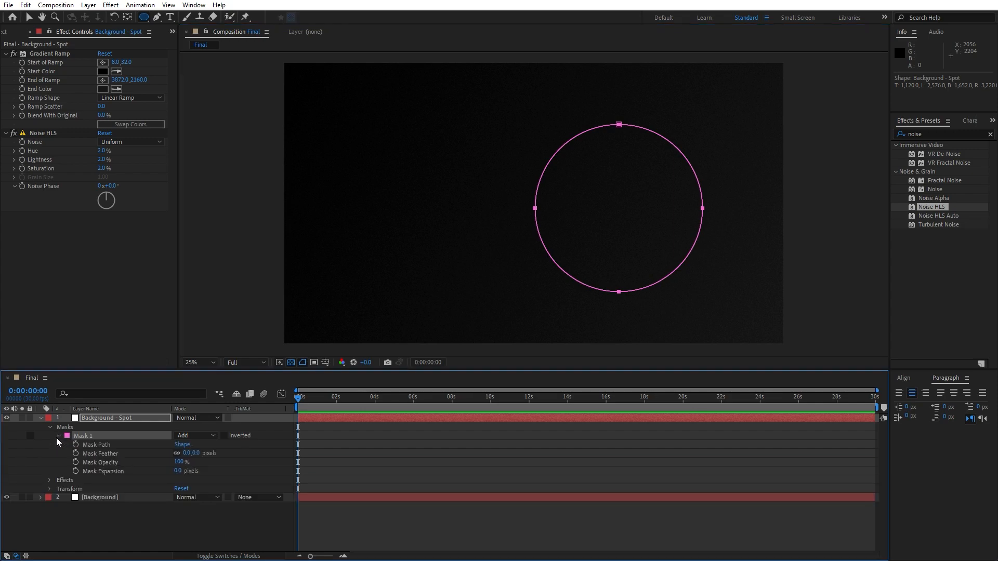
left_click(186, 453)
type("500")
left_click(146, 529)
Lighten the Gradient Ramp's end color on Background - Spot to 393939 and collapse the layer's properties
left_click(104, 419)
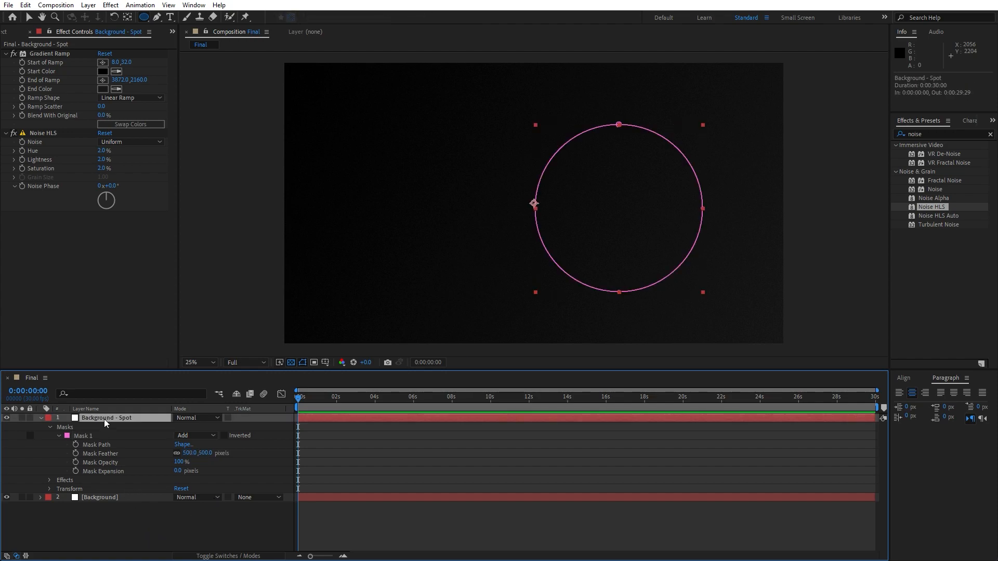
left_click(103, 89)
left_click(196, 451)
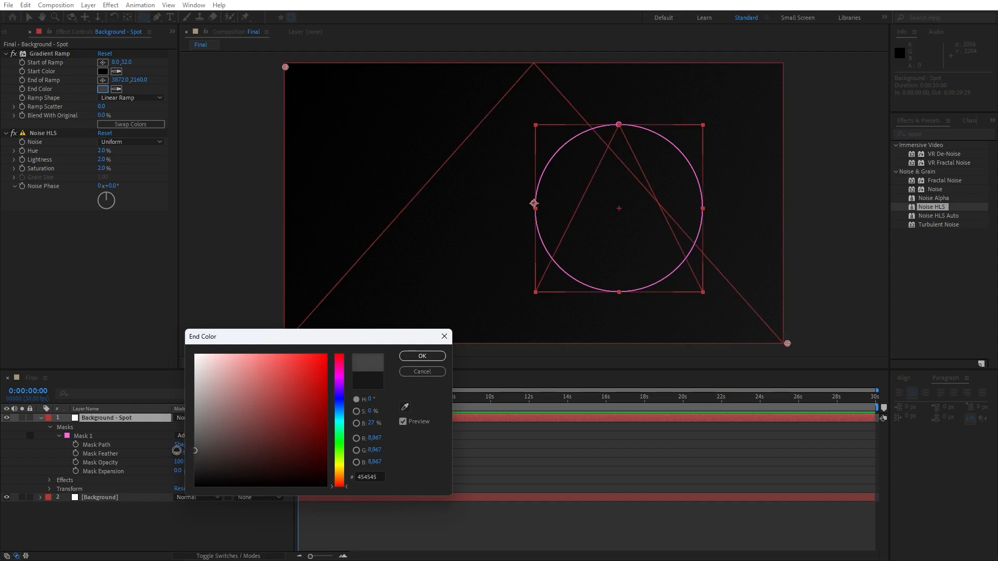
left_click_drag(176, 450, 175, 457)
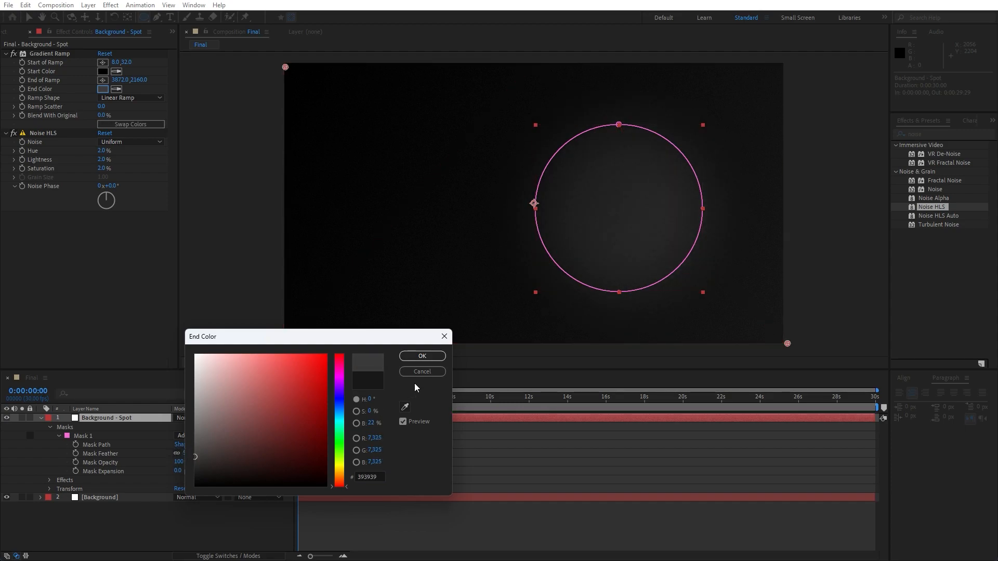
left_click(422, 357)
left_click(40, 418)
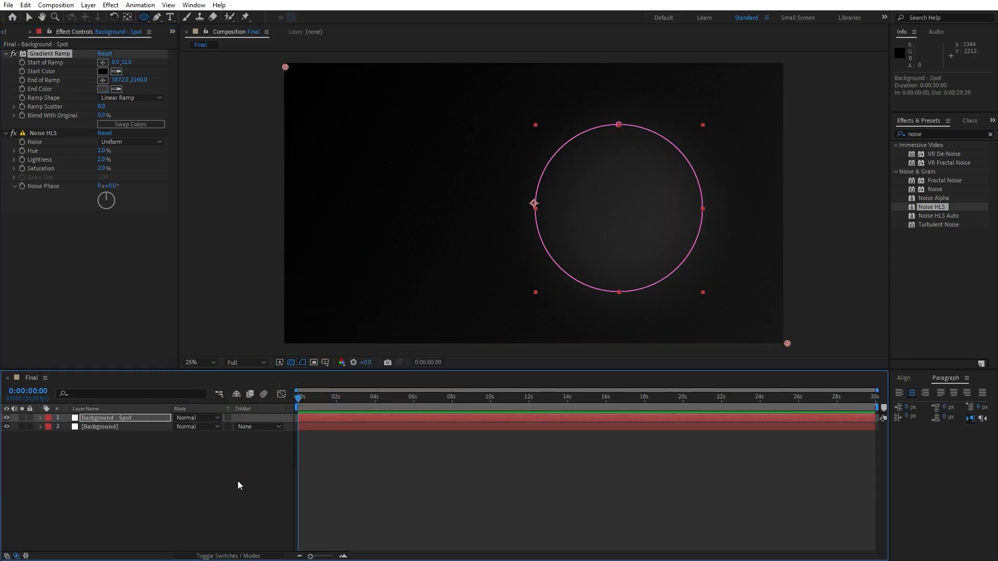
left_click(247, 479)
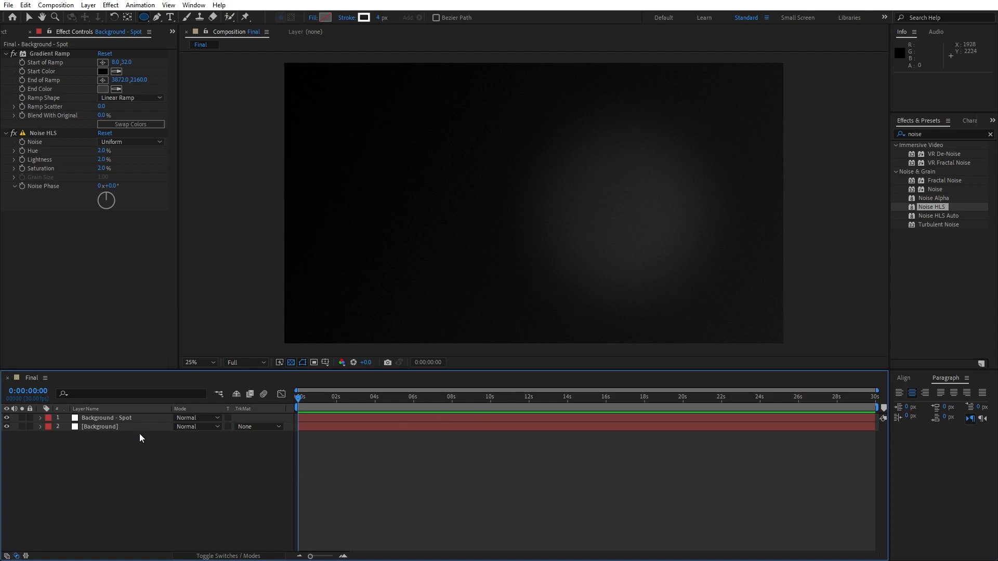
Darken the Gradient Ramp's end color on Background - Spot to 292929
left_click(126, 417)
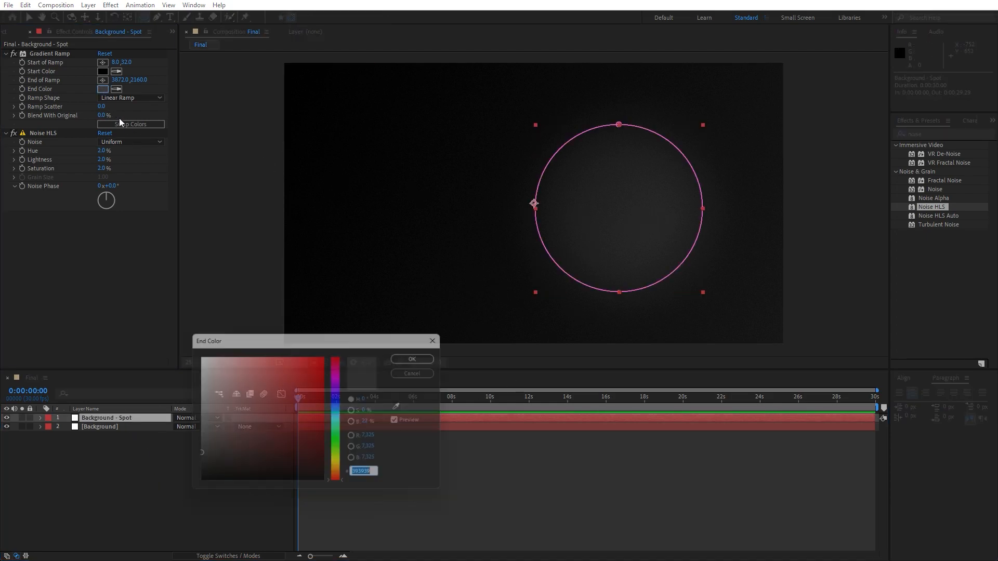
left_click_drag(205, 451, 186, 466)
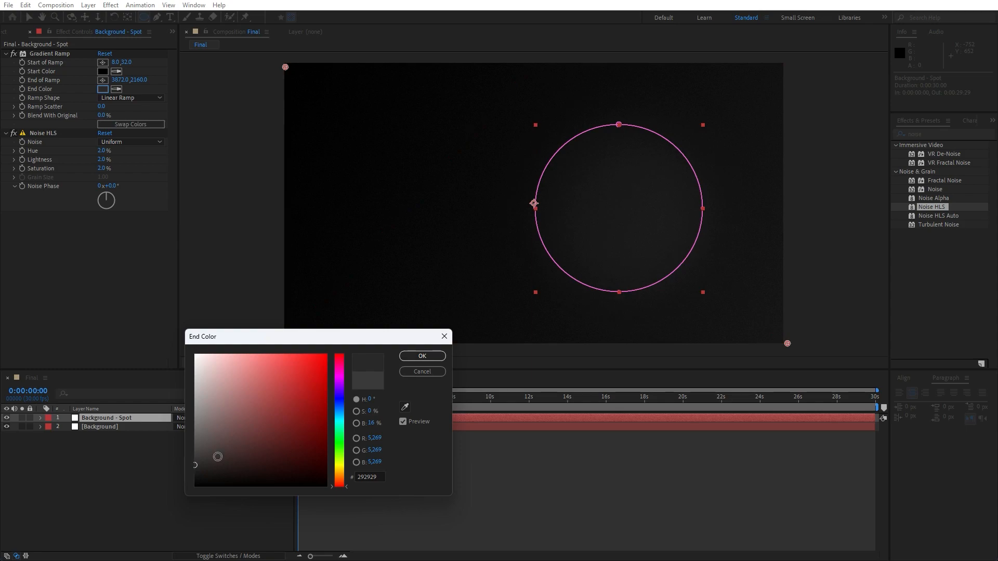
left_click(422, 356)
left_click(218, 460)
Create a new white 3840 x 2160 px solid named Grid 01 above the background layers
right_click(151, 478)
mouse_move(252, 350)
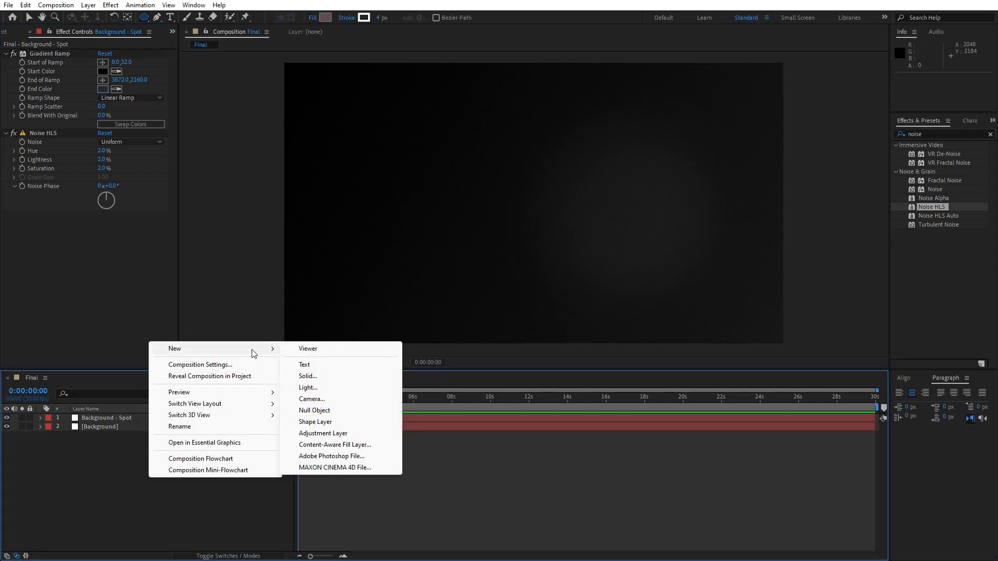
left_click(326, 377)
type("Grid 01")
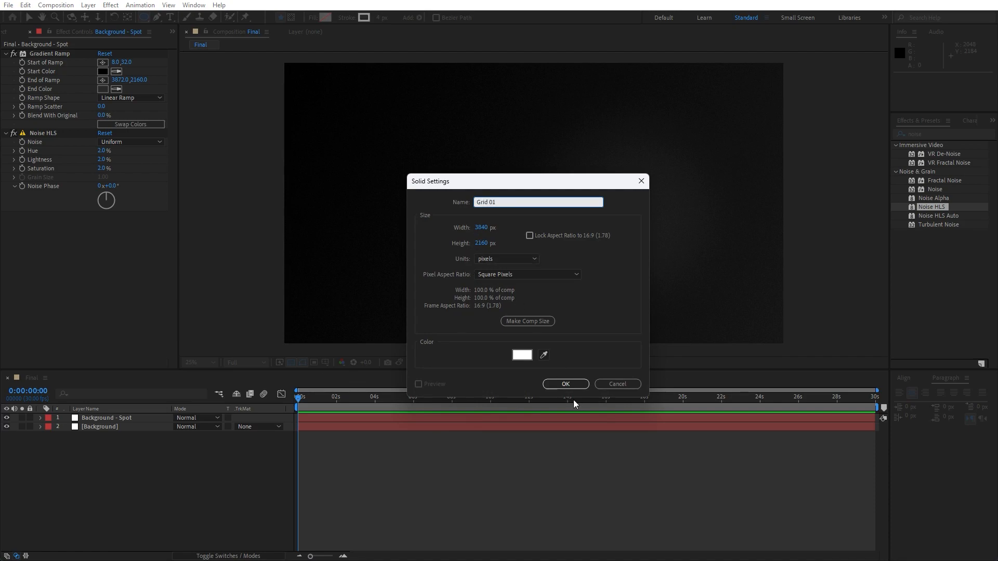
left_click(566, 384)
Find the Grid effect, apply it to the Grid 01 layer and return to the Selection tool
double_click(934, 132)
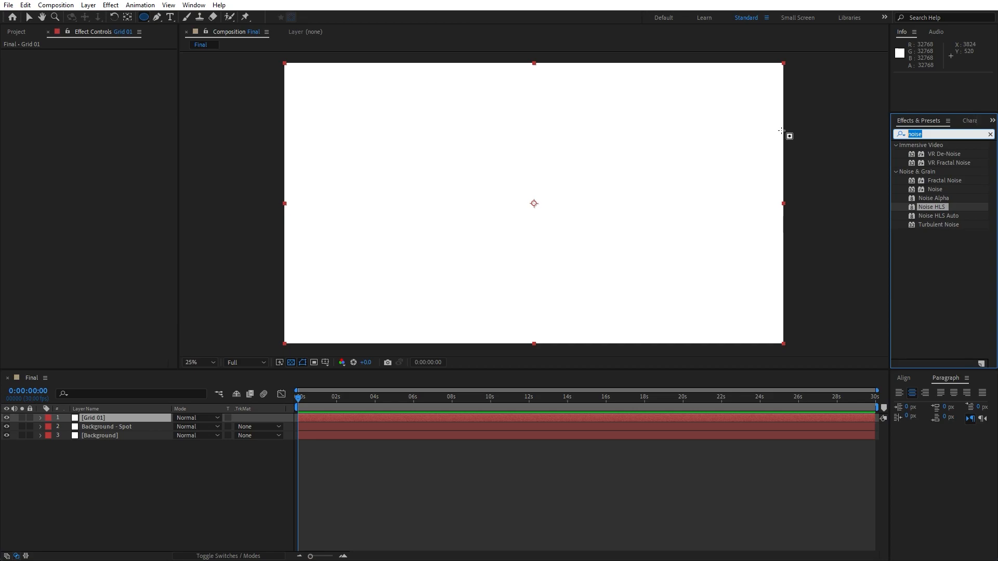
type("grid")
left_click_drag(923, 199, 110, 419)
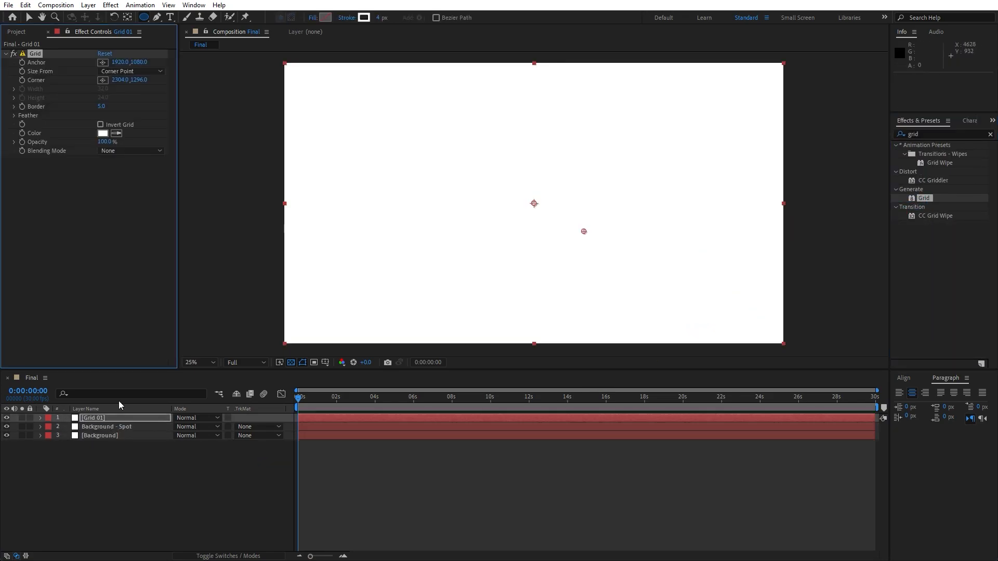
key("v")
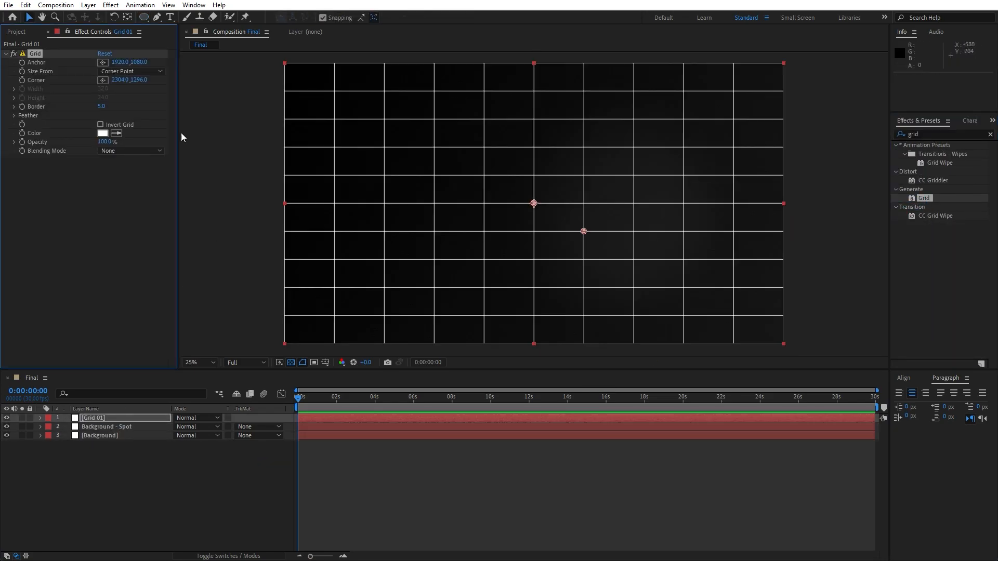
Size the grid from the Width Slider and set its width to 100
left_click(124, 71)
left_click(145, 94)
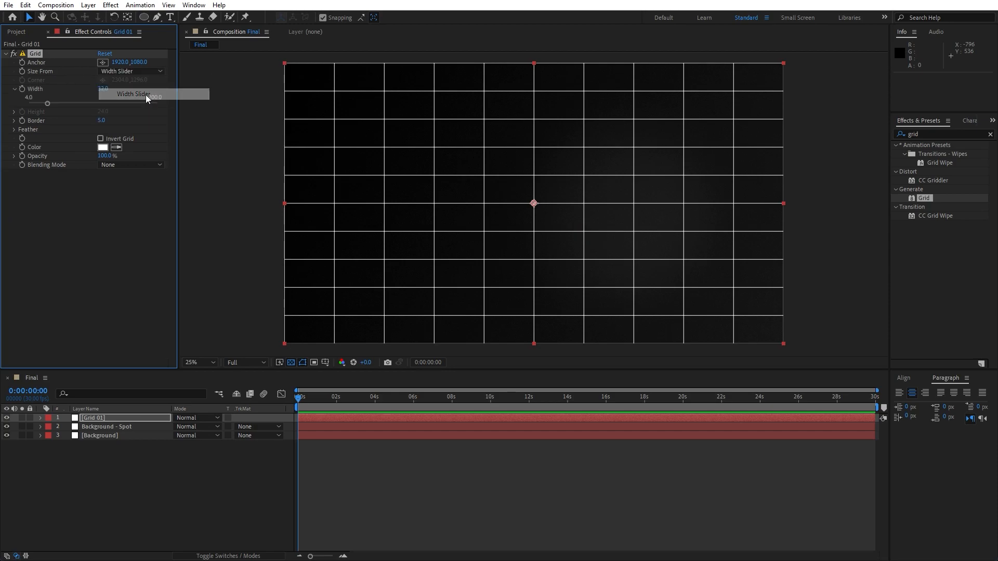
left_click(102, 89)
type("100")
key("Return")
Set the grid's border to 1 and its opacity to 5%
left_click(99, 121)
type("1")
key("Return")
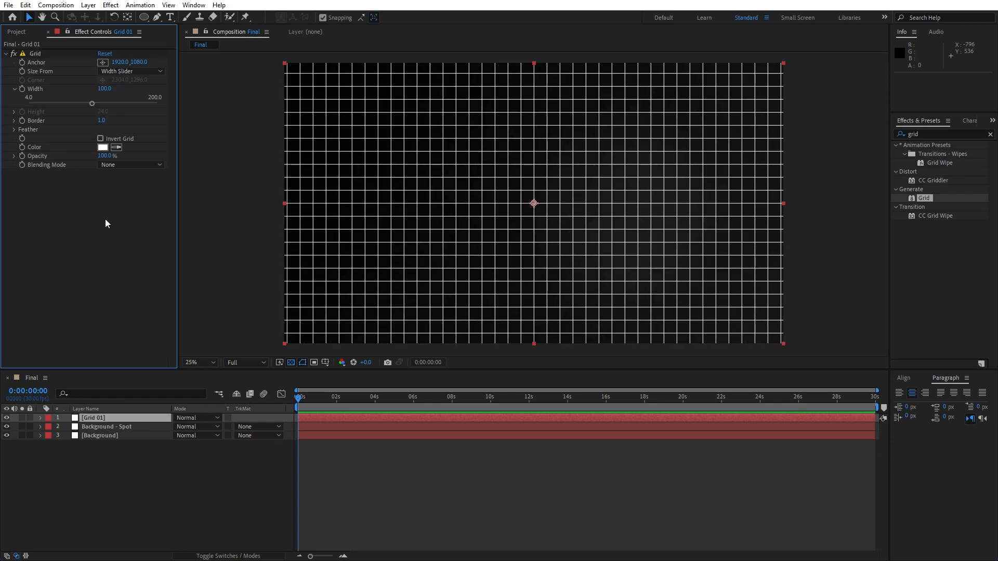
left_click(103, 156)
type("5")
key("Return")
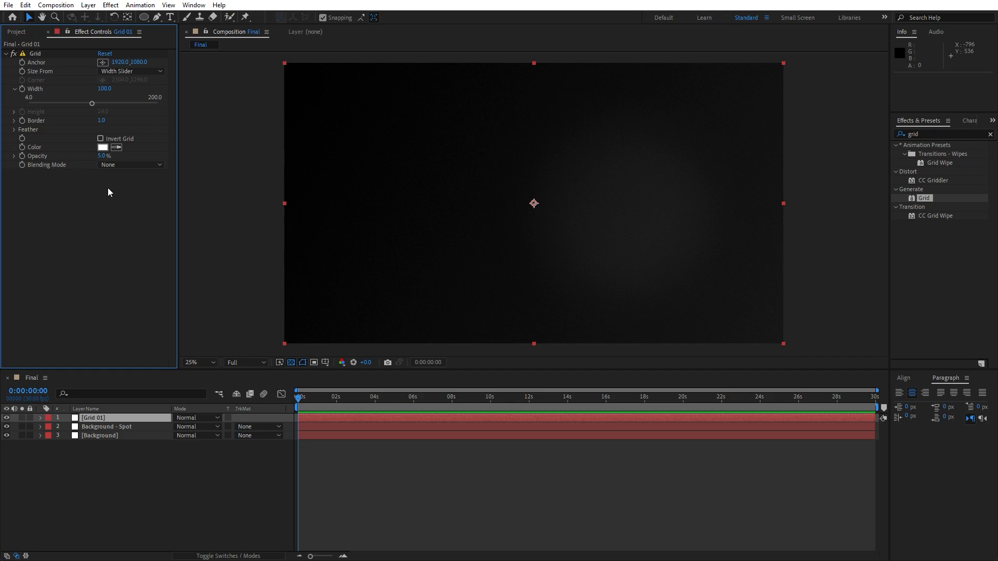
key("period")
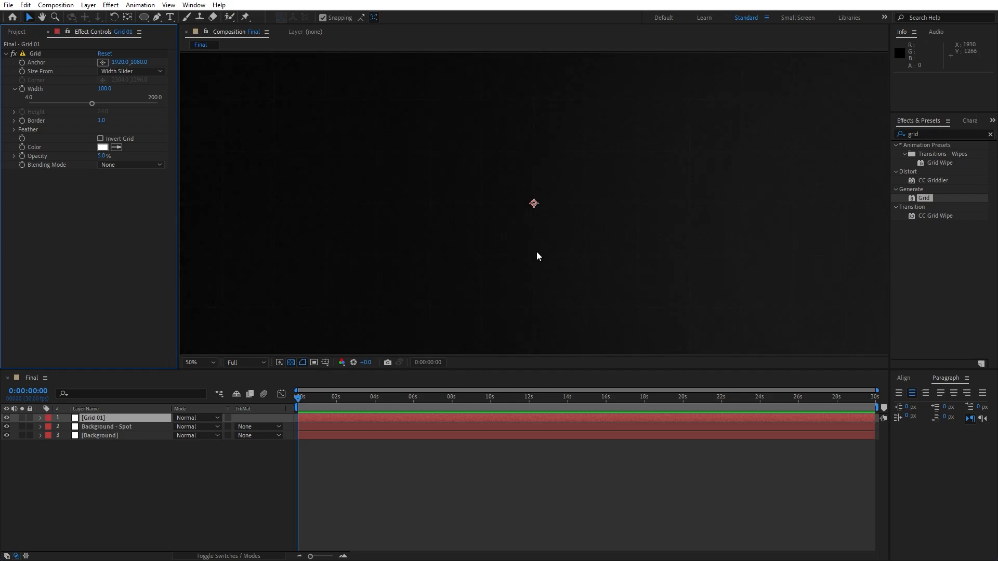
Duplicate the Grid 01 layer and rename the copy Grid 02
scroll(536, 252, "down", 4)
scroll(567, 290, "up", 1)
left_click(98, 419)
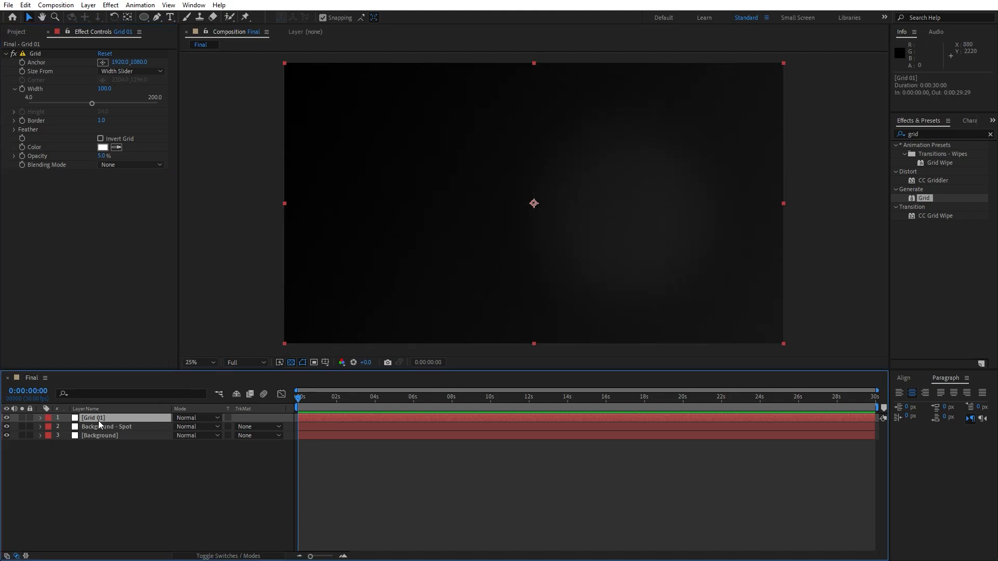
key("ctrl+d")
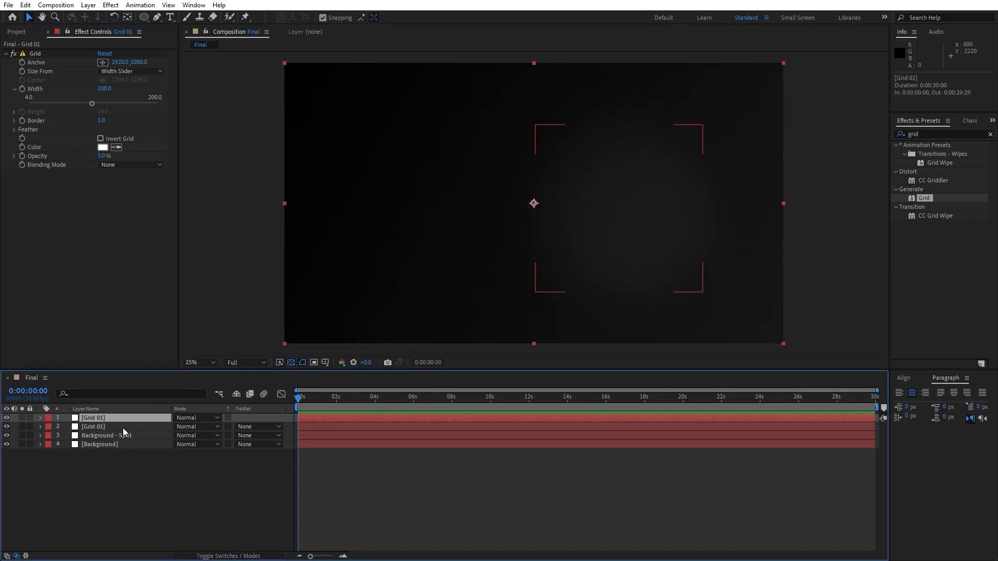
key("Return")
type("2")
key("Return")
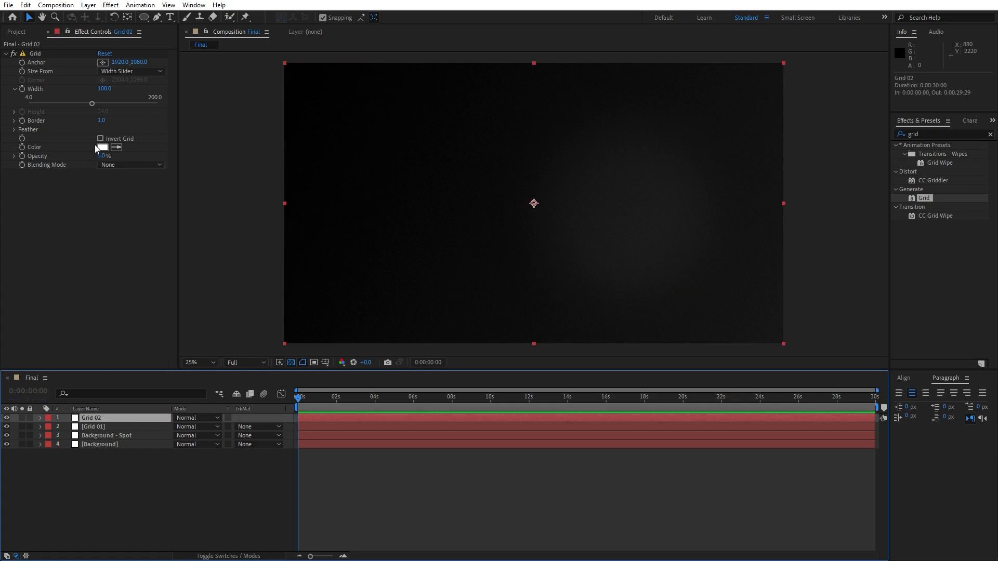
Set the Grid effect's width on the Grid 02 layer to 50 and check the finer grid up close
left_click(105, 90)
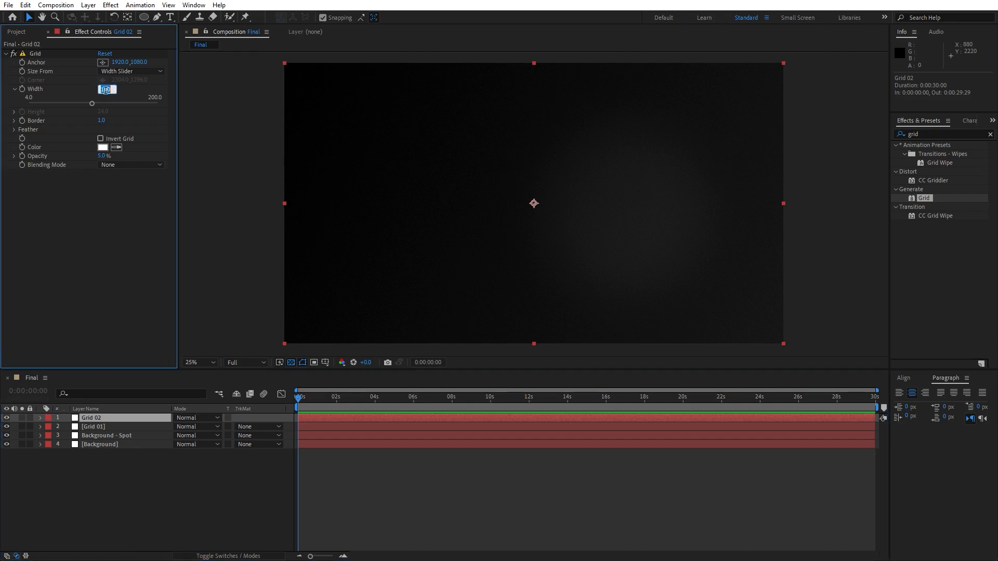
left_click(181, 473)
scroll(563, 285, "up", 2)
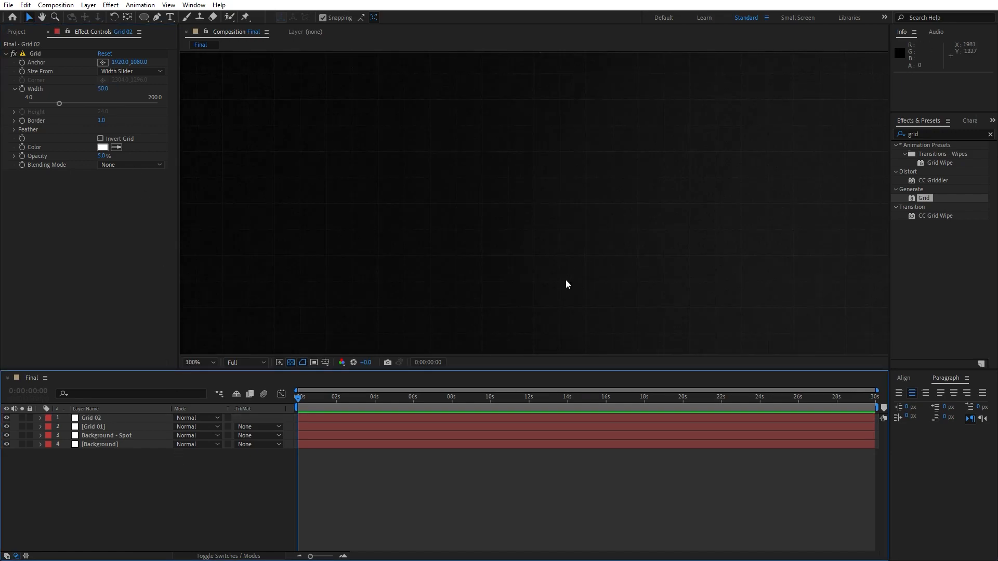
scroll(566, 284, "down", 2)
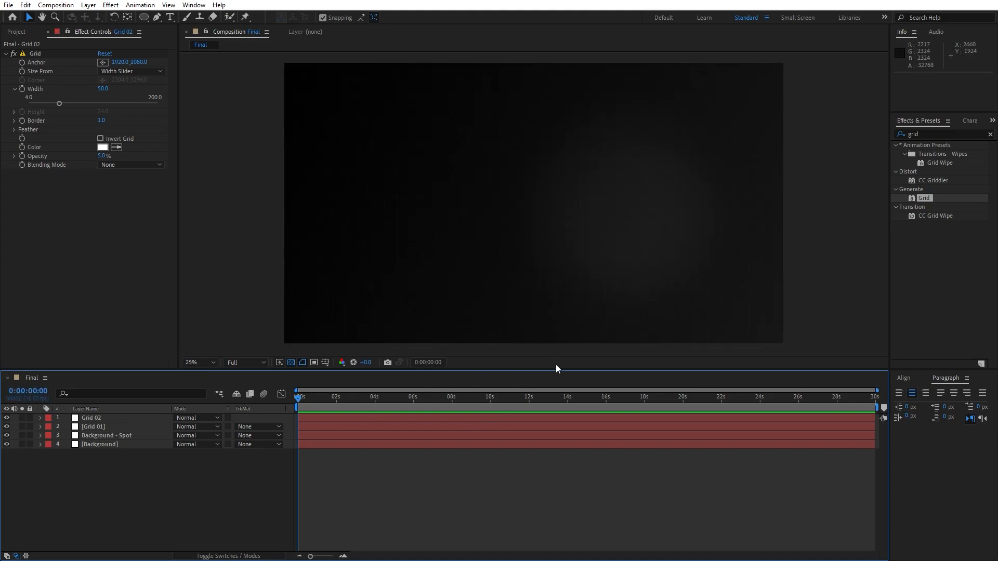
Create a 2500 x 2160 px composition named Media 01 at 30 fps with a duration of 30 seconds
left_click(48, 32)
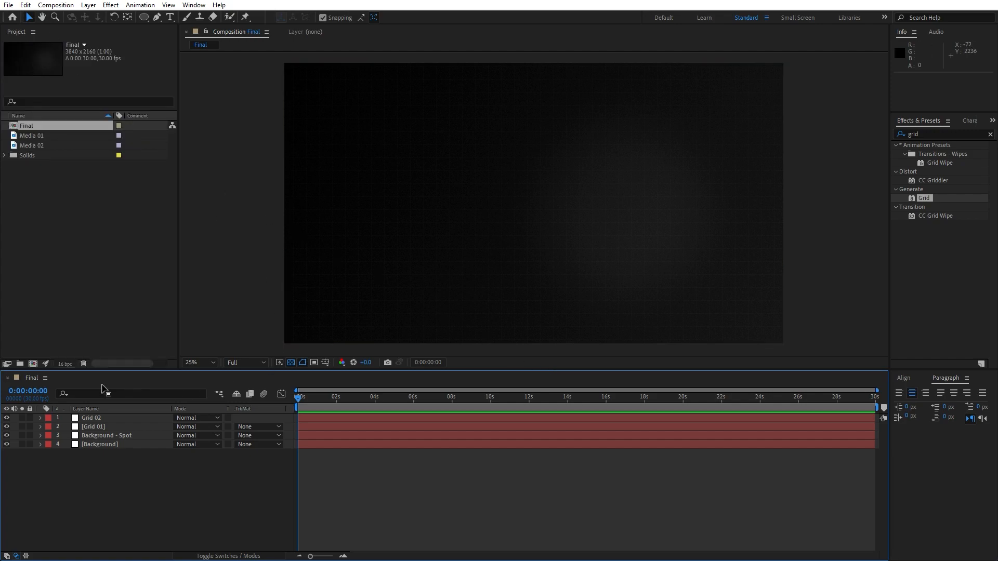
left_click(33, 364)
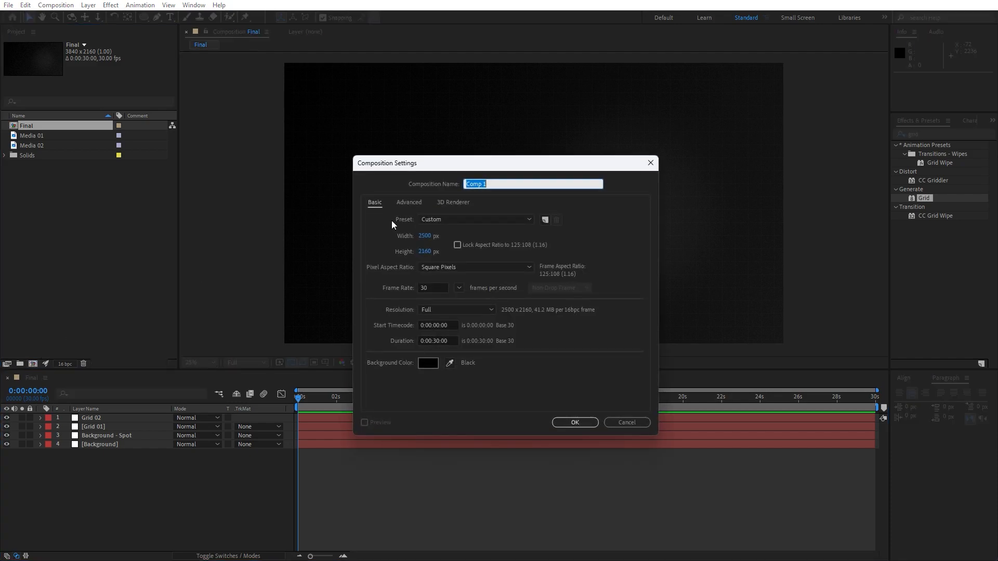
type("Media 01")
left_click(572, 423)
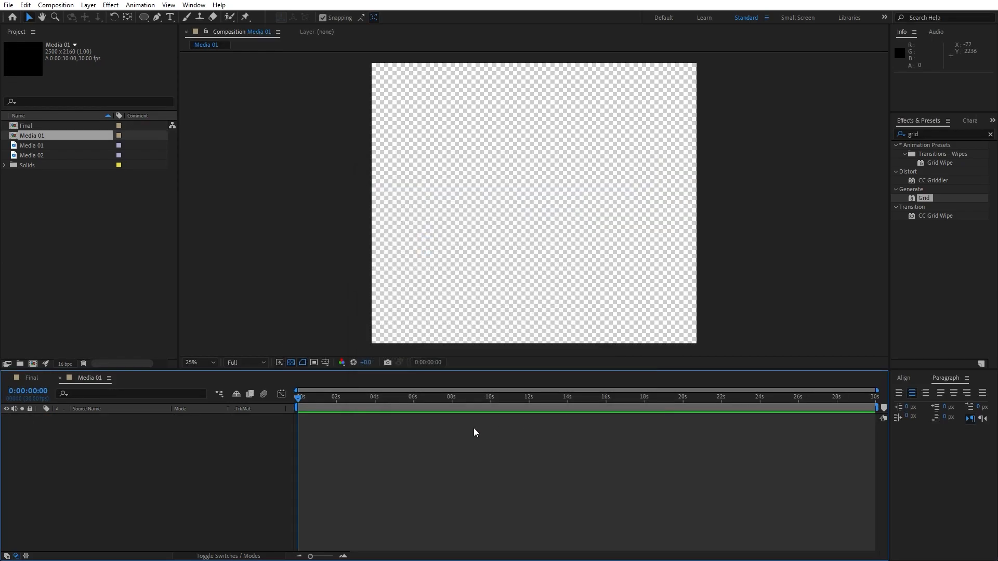
Create a second 2500 x 2160 px, 30-second composition at 30 fps named Media 01 + Elements
left_click(33, 363)
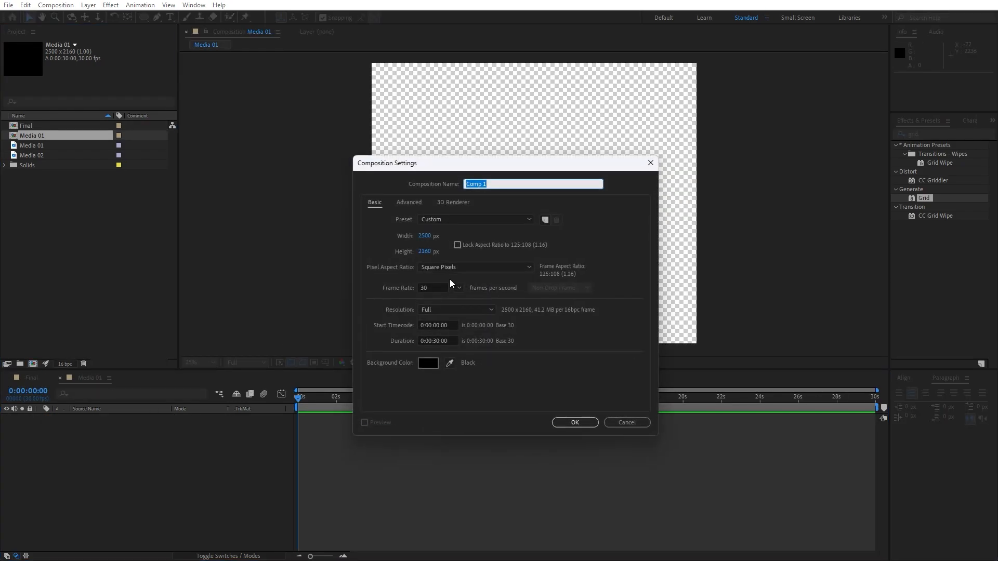
type("Media 01 + Elements")
left_click(570, 422)
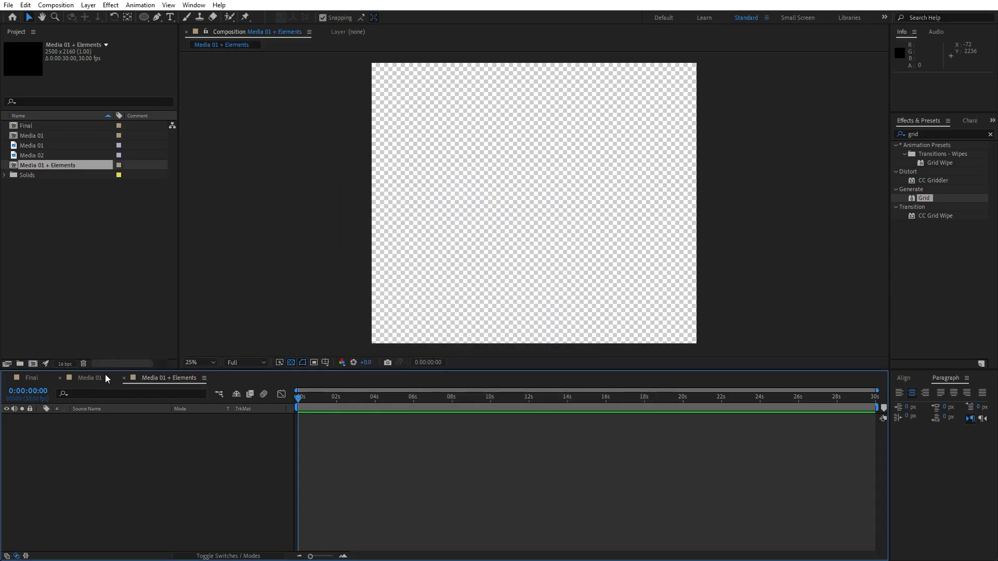
Add the Media 01 image to the Media 01 composition and scale it to 60%
left_click(85, 377)
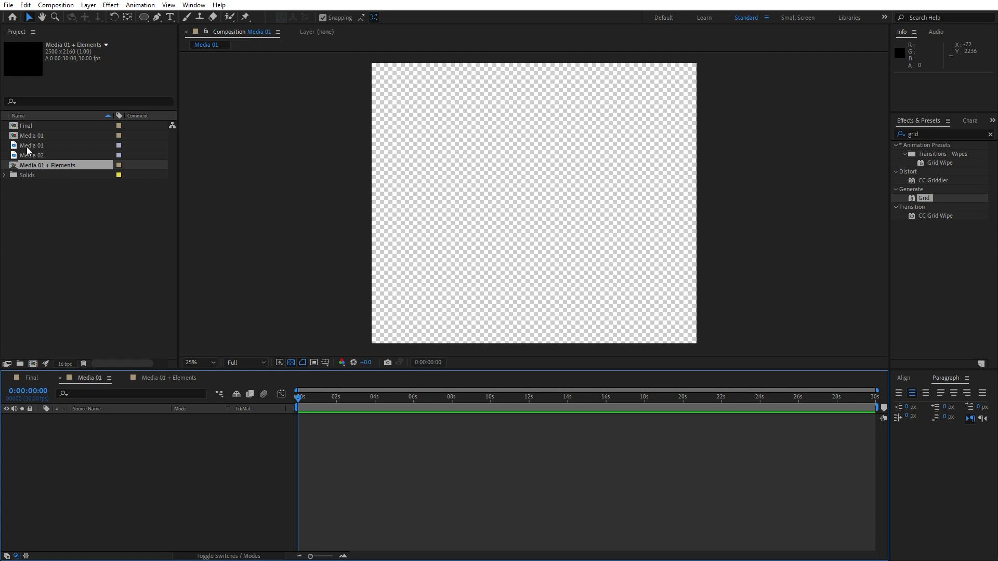
left_click_drag(30, 145, 158, 462)
scroll(488, 278, "down", 1)
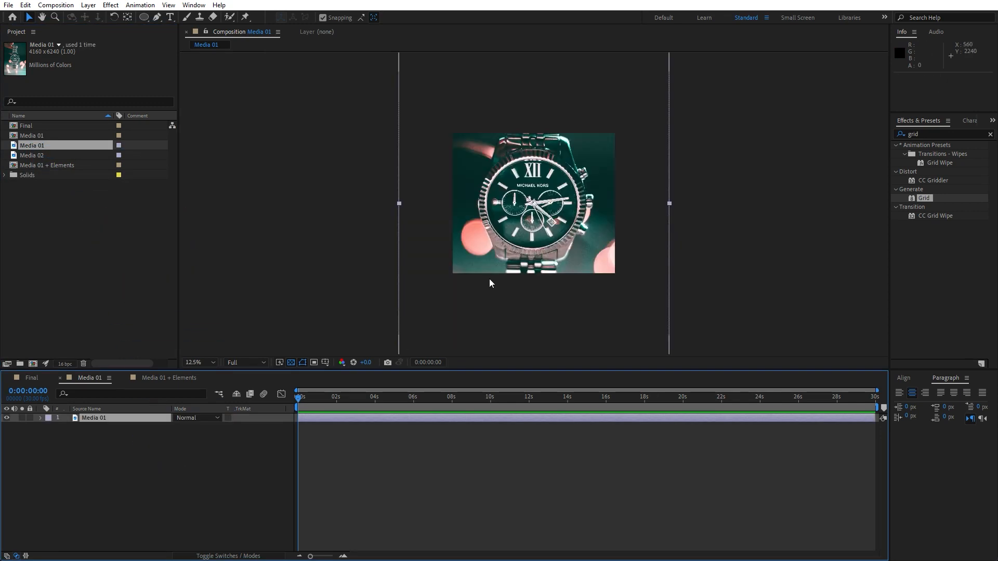
key("s")
left_click_drag(188, 427, 174, 428)
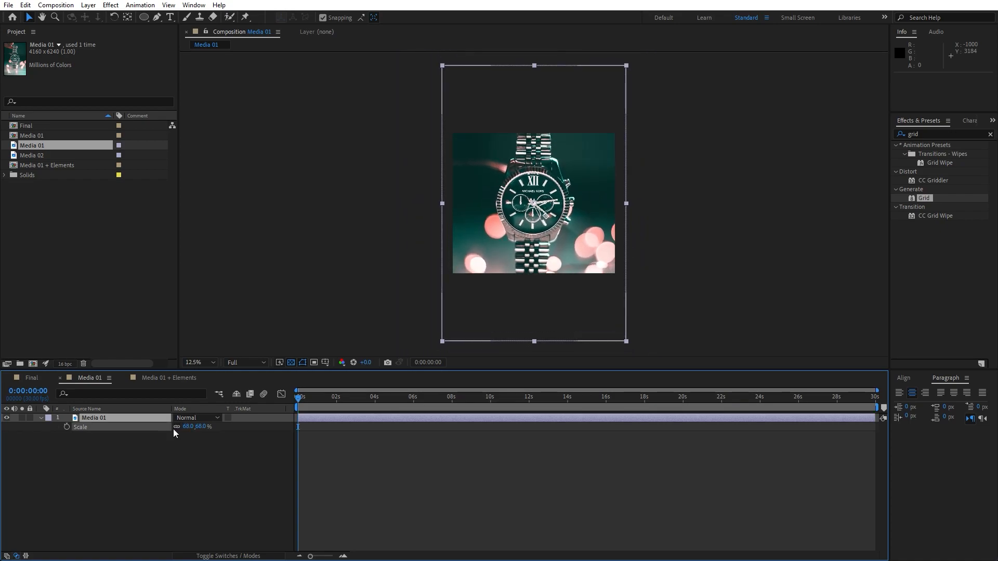
Rotate the Media 01 image slightly counter-clockwise and close the Media 01 composition
key("r")
left_click_drag(187, 428, 186, 431)
left_click(151, 458)
left_click(42, 417)
left_click(60, 378)
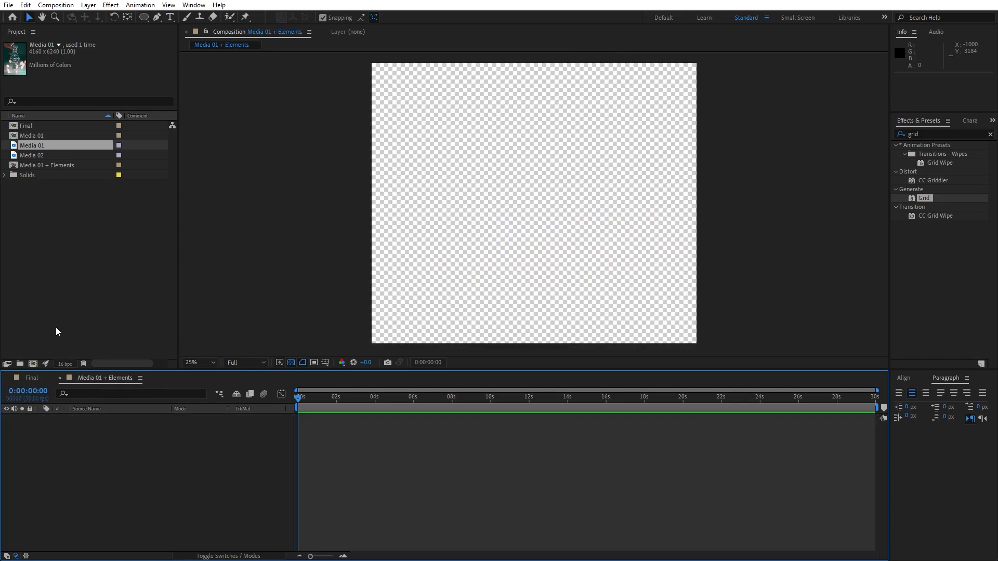
Place the Media 01 composition as a layer in the Media 01 + Elements composition
left_click(27, 136)
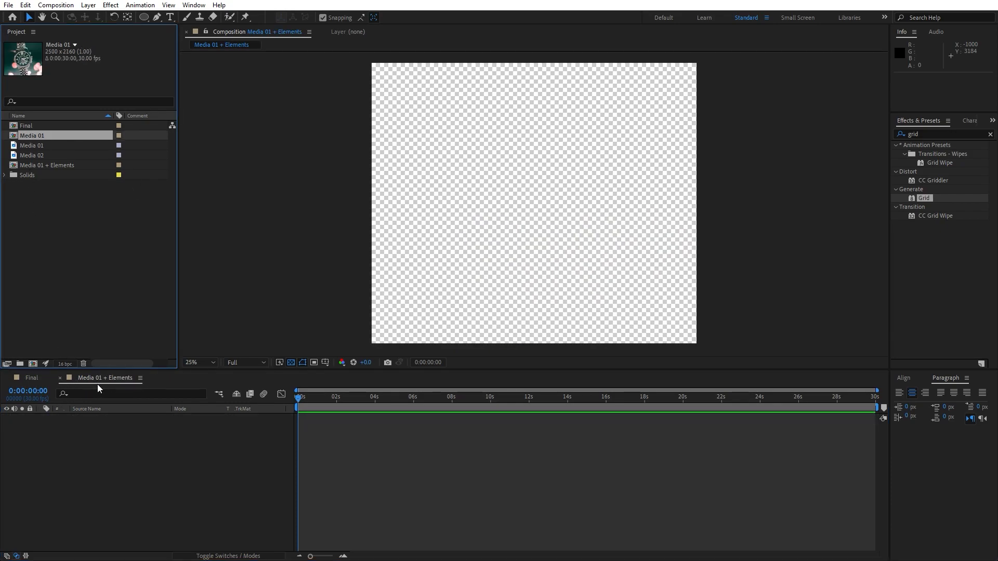
left_click_drag(36, 136, 147, 490)
key("comma")
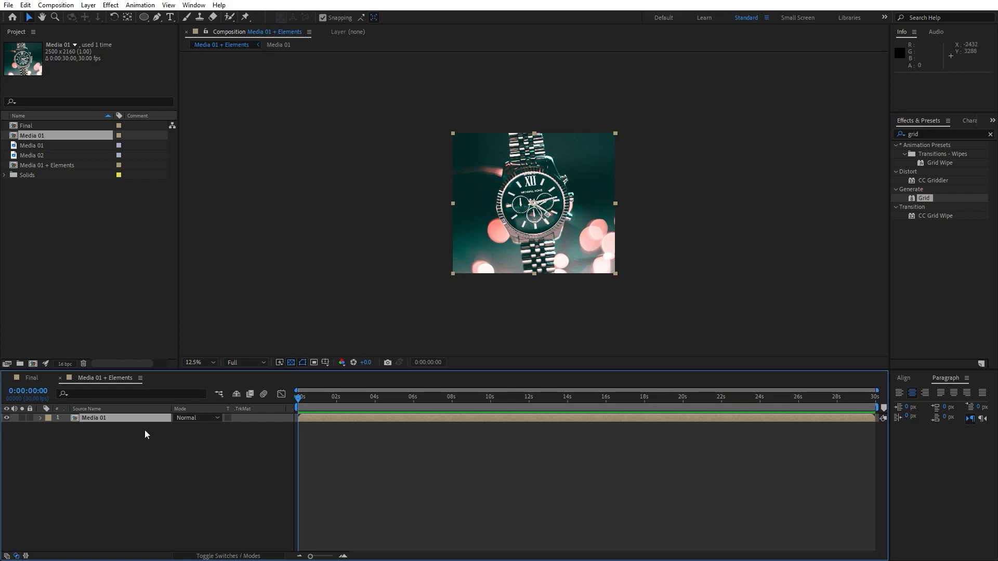
Create a white 2500 x 2160 px solid named Matte above the Media 01 layer
mouse_move(181, 338)
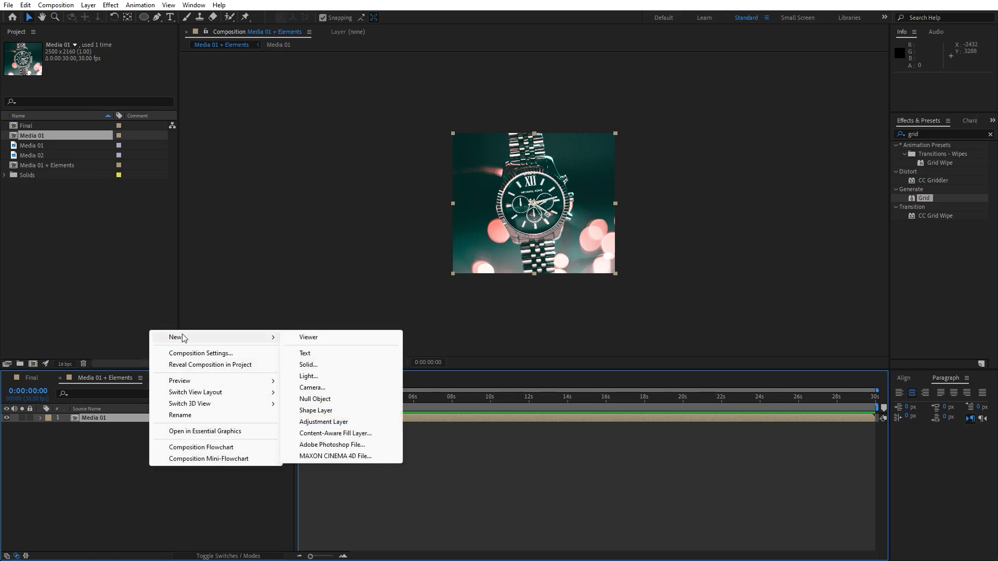
left_click(298, 365)
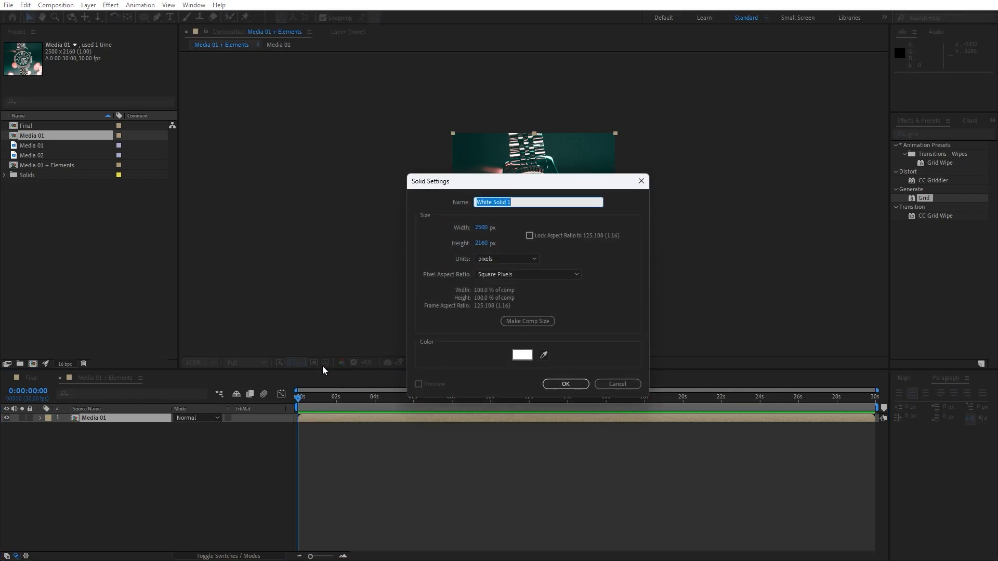
type("Ma")
left_click(565, 384)
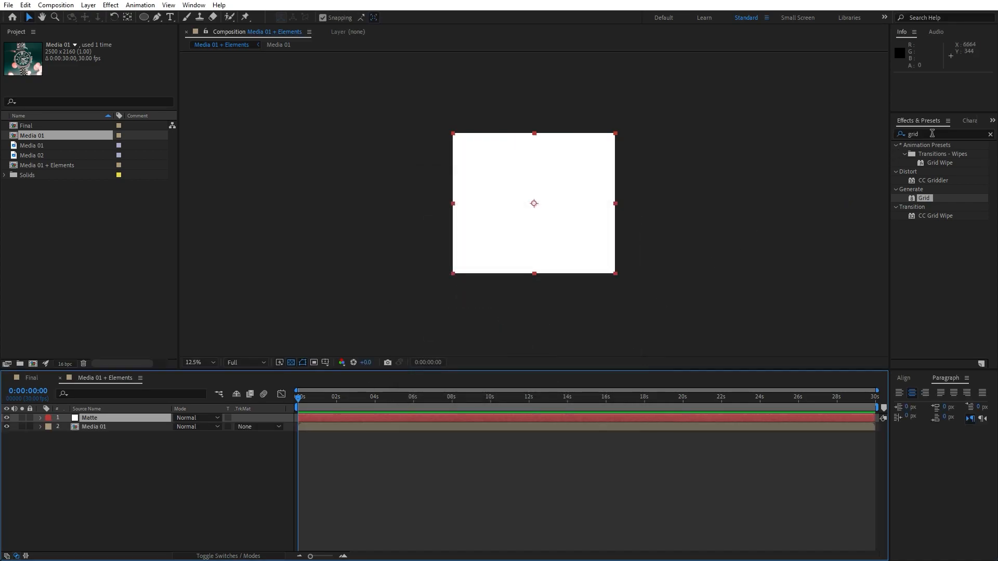
Find the Block Dissolve effect and apply it to the Matte layer
left_click(932, 133)
type("block")
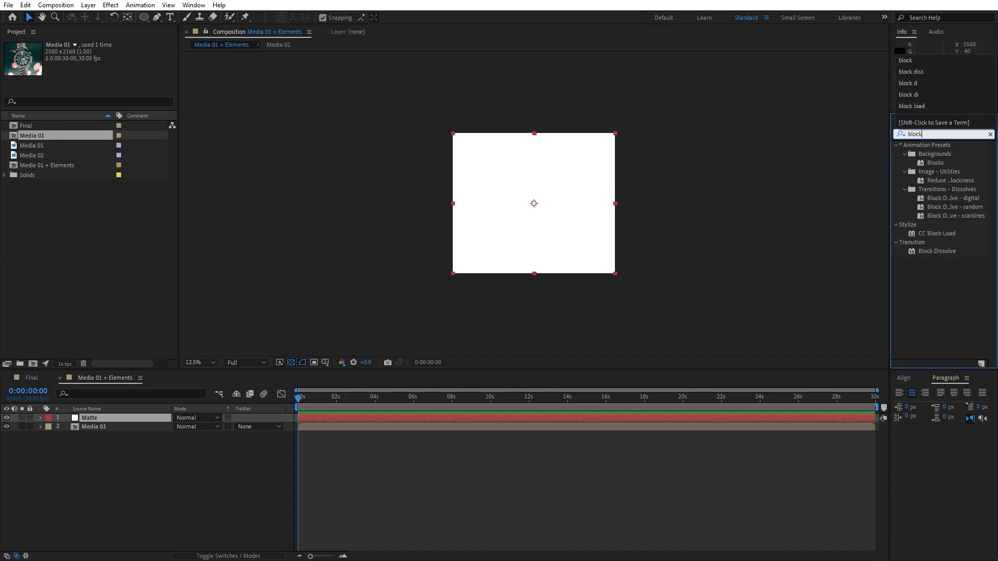
left_click_drag(944, 250, 104, 418)
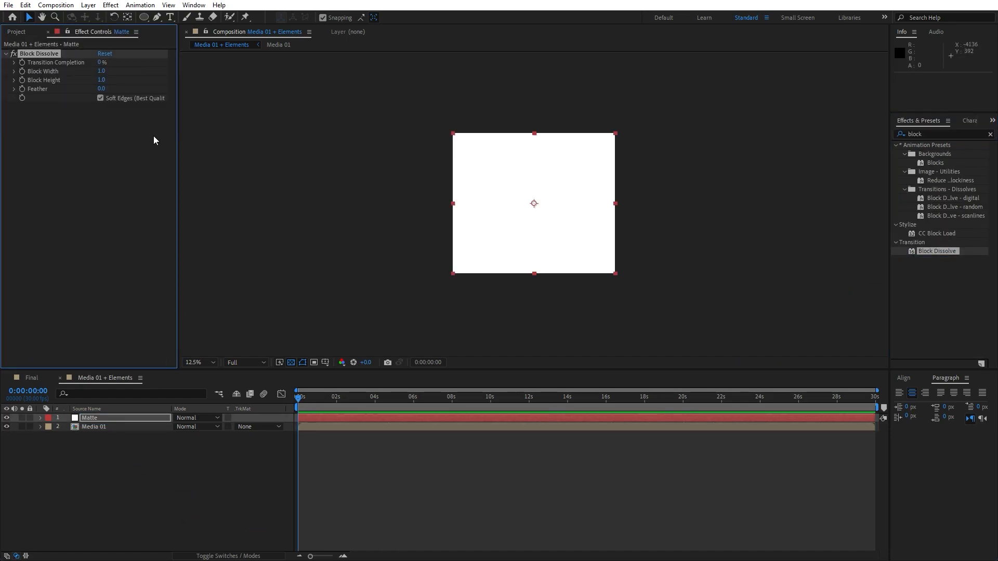
Set Block Dissolve's block width and block height to 100 and turn off Soft Edges
left_click(101, 71)
type("100")
key("Return")
left_click(101, 79)
type("100")
key("Return")
left_click(100, 99)
Keyframe Block Dissolve's Transition Completion from 100% at the start of the timeline to 0% at 0:00:01:29
left_click_drag(79, 61, 347, 378)
left_click(22, 62)
left_click(102, 62)
type("100")
key("Return")
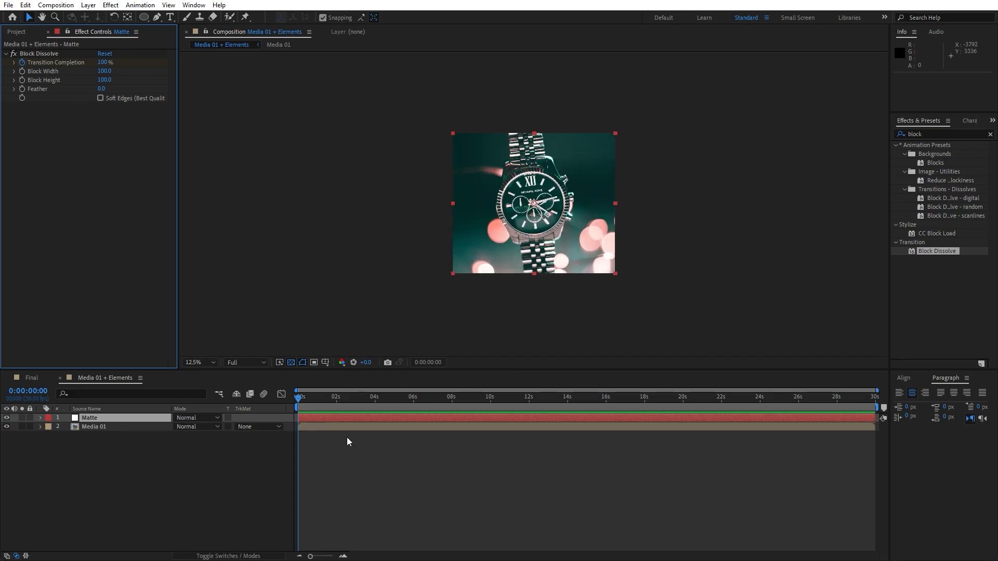
left_click_drag(321, 396, 337, 397)
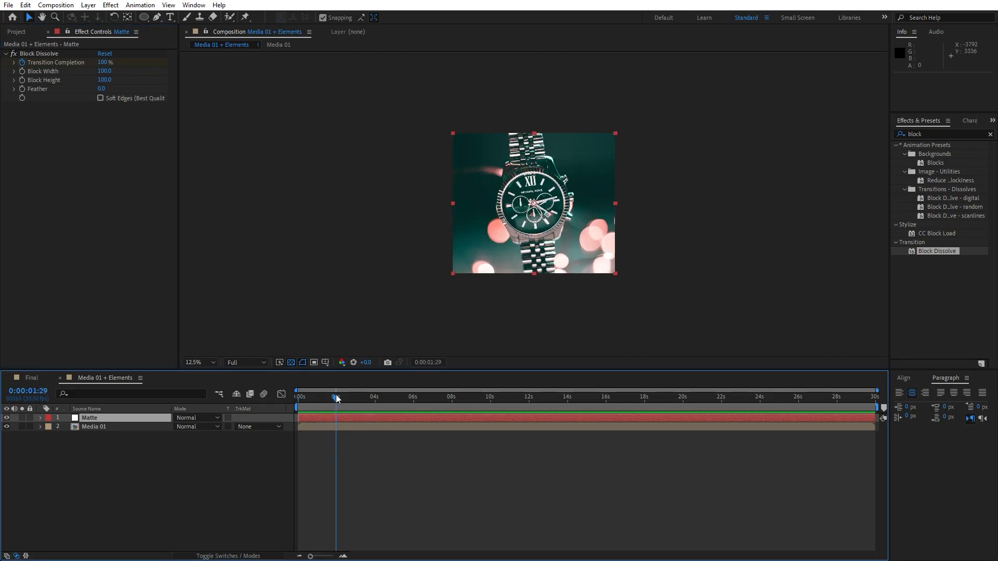
left_click(103, 62)
type("0")
key("Return")
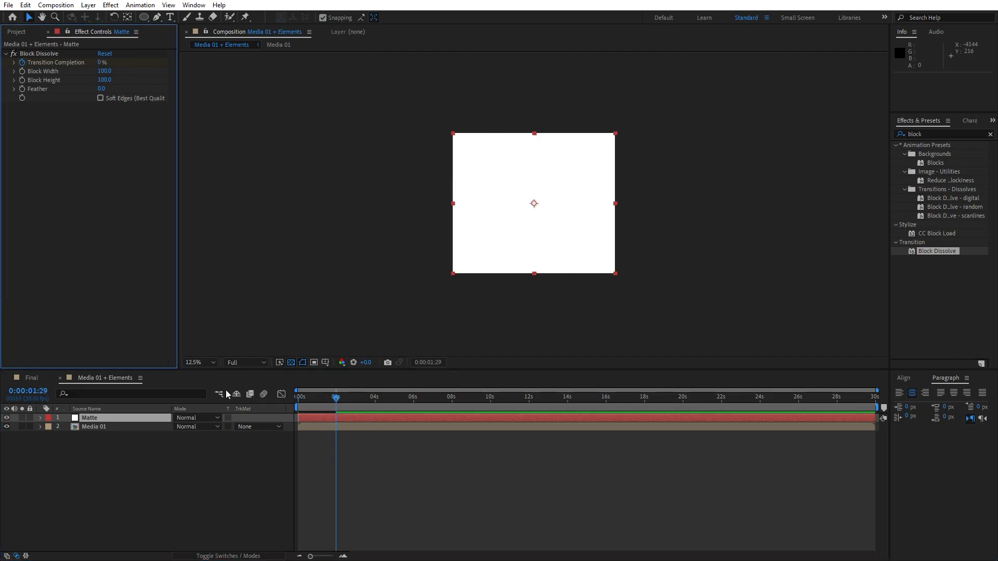
Reveal the Matte layer's Transition Completion keyframes and apply Easy Ease to both of them
left_click(109, 419)
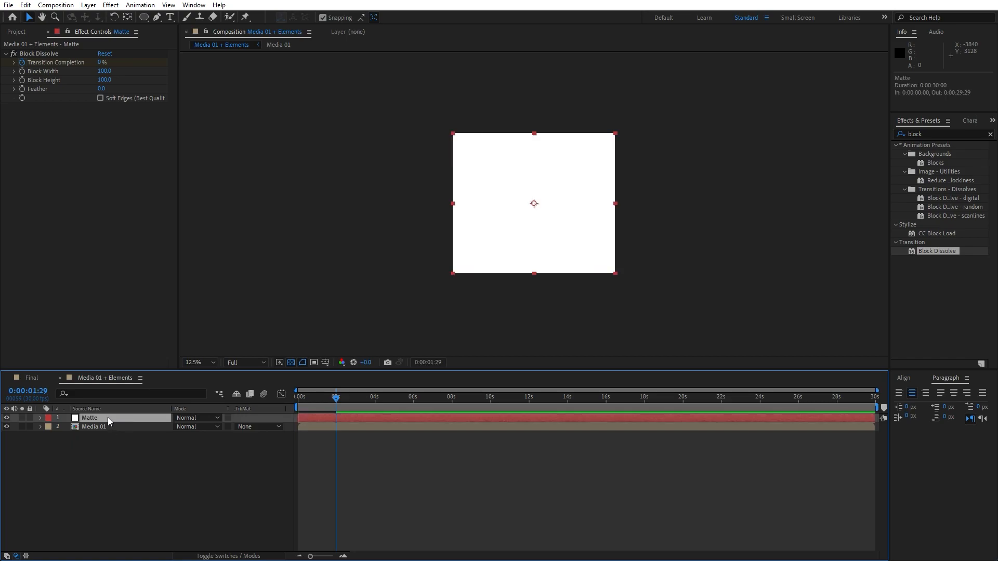
key("u")
left_click_drag(380, 479, 281, 410)
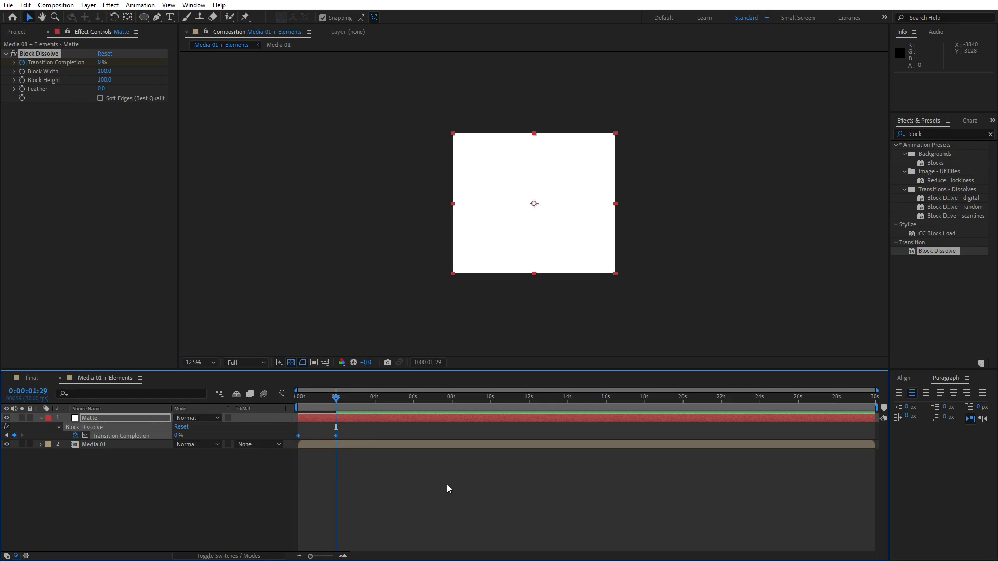
Reshape the Transition Completion easing in the speed graph to a sharper peak of about 208 %/sec, and return to the layer bars
left_click(281, 395)
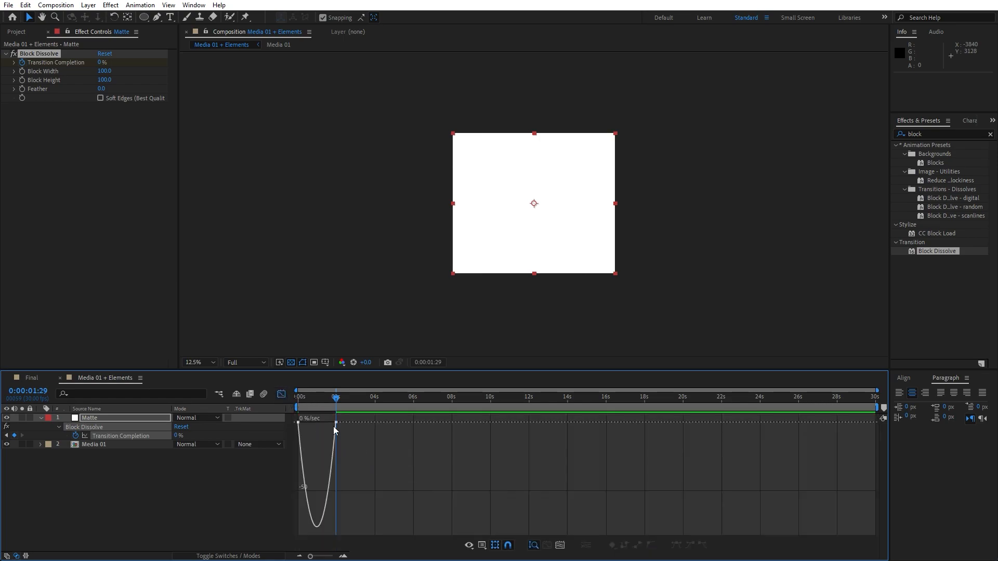
left_click(343, 555)
left_click(342, 555)
left_click(343, 555)
right_click(404, 463)
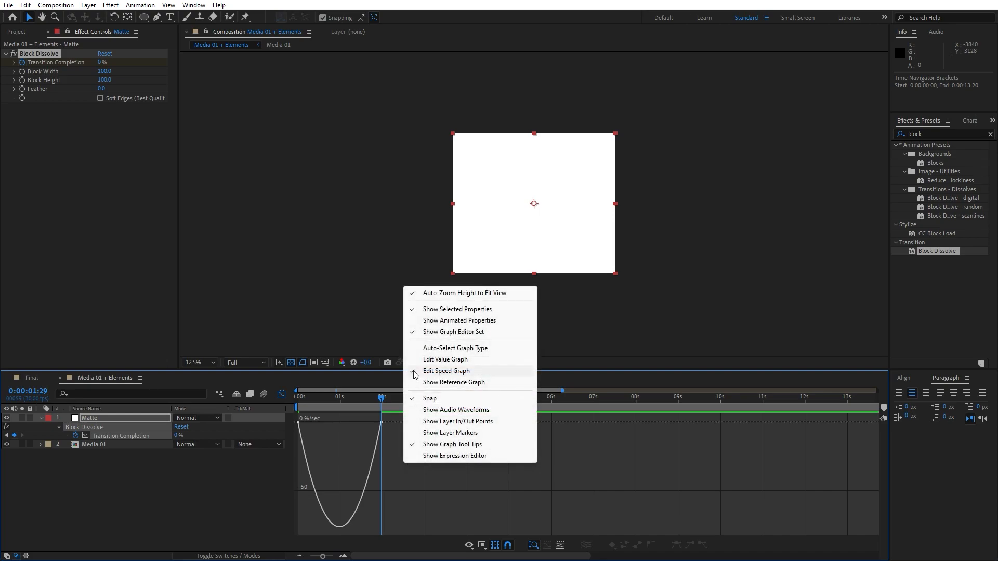
left_click(447, 371)
left_click_drag(411, 474, 329, 420)
left_click(281, 394)
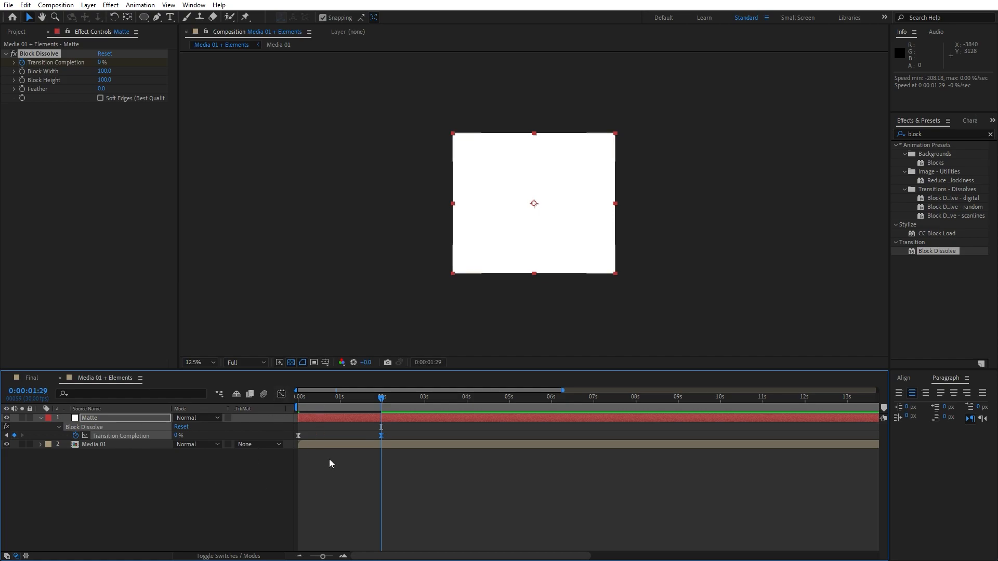
Set the Media 01 layer's track matte to Alpha Matte using the Matte layer
left_click(115, 444)
left_click(258, 445)
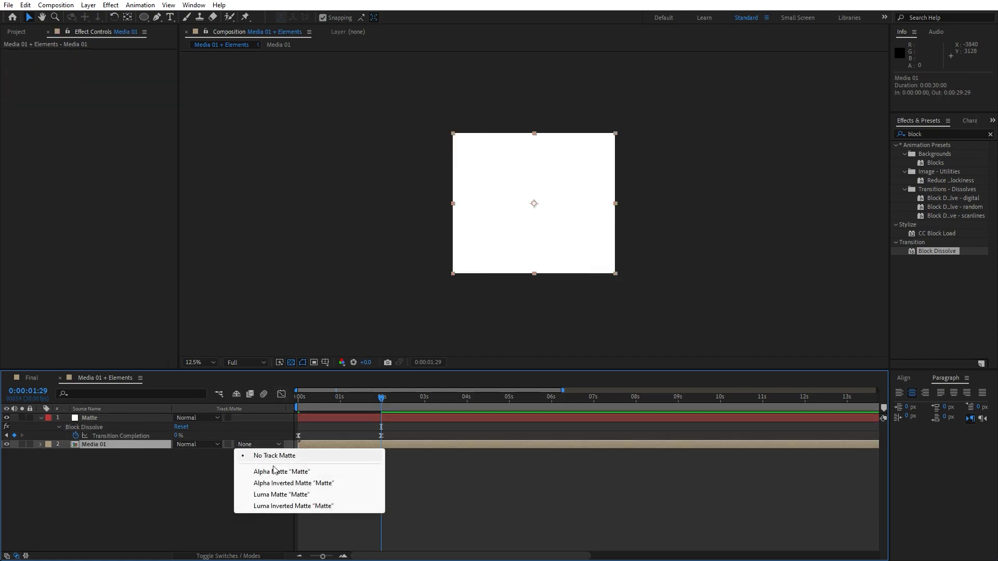
left_click(276, 472)
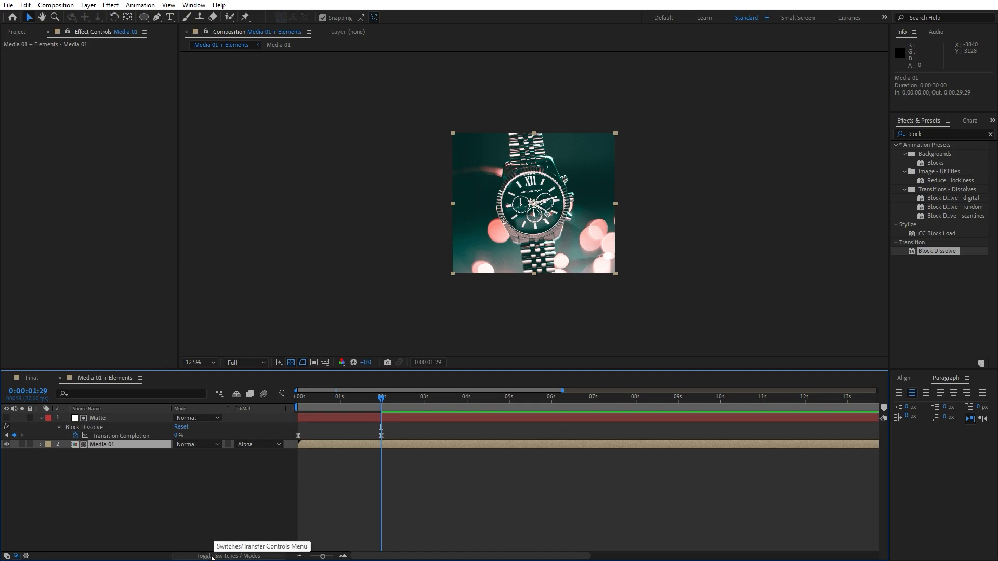
left_click(213, 556)
left_click(212, 556)
left_click(186, 507)
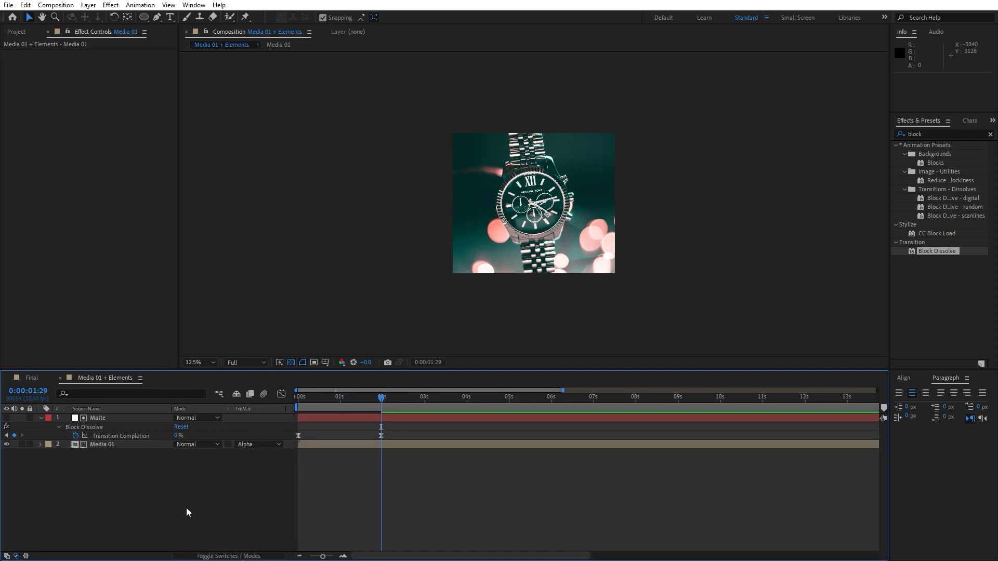
Play back the Media 01 + Elements composition and examine the block reveal of the watch image
key("space")
scroll(634, 253, "up", 4)
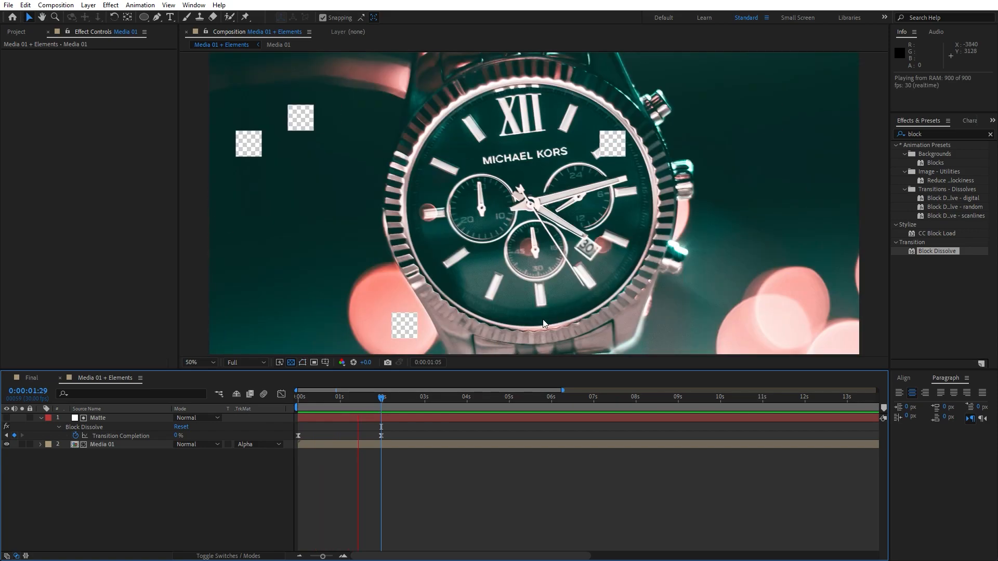
scroll(553, 289, "down", 2)
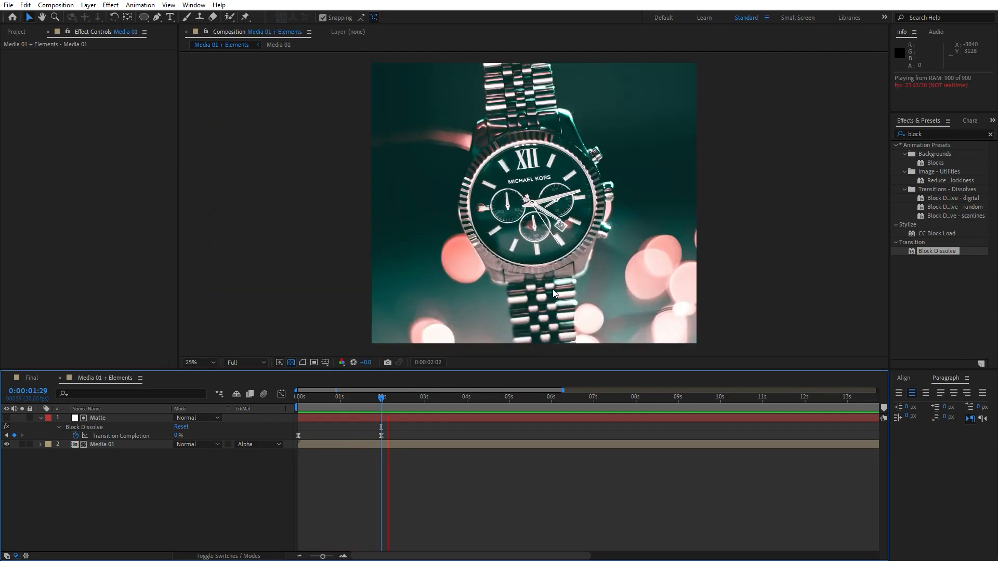
Stop the playback near 0:00:01:12, collapse the Matte layer and apply the Linear Wipe effect to the Media 01 layer
left_click(357, 404)
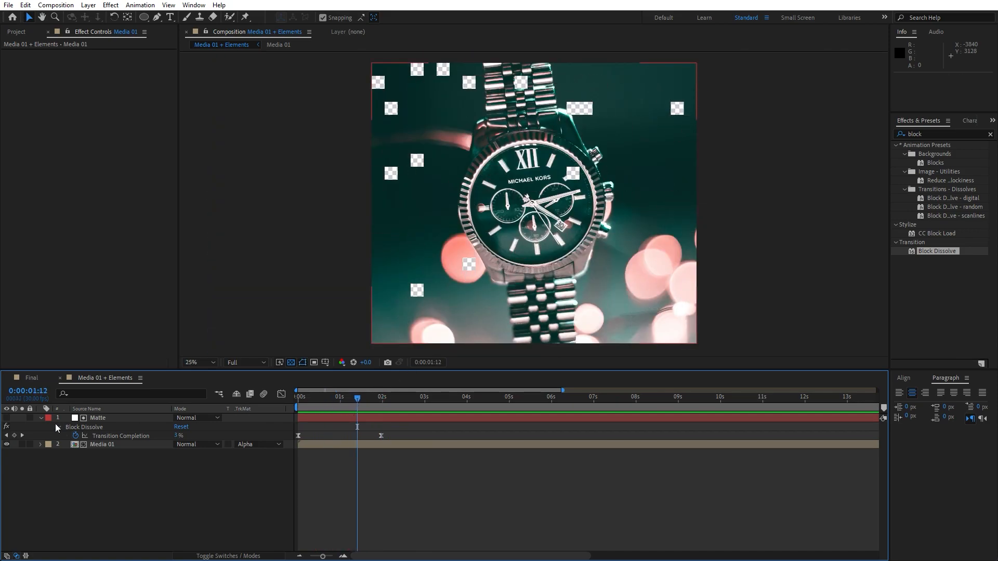
left_click(40, 418)
left_click(116, 474)
left_click(104, 426)
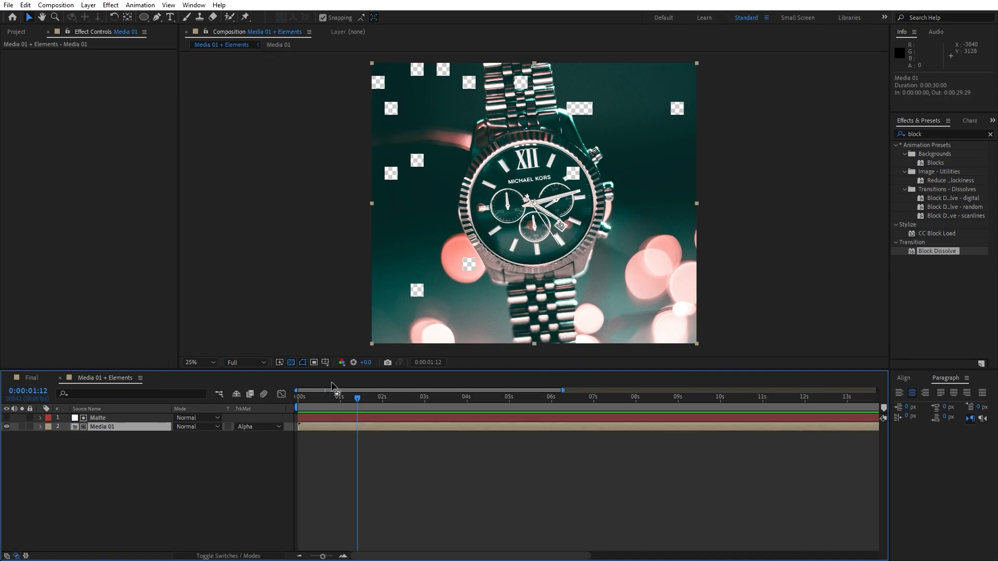
left_click(946, 134)
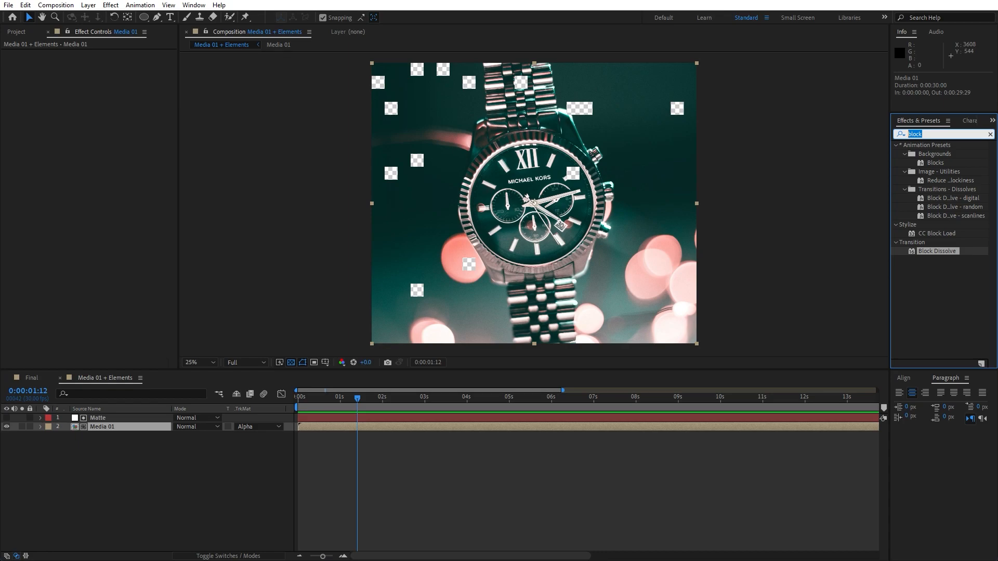
type("linear")
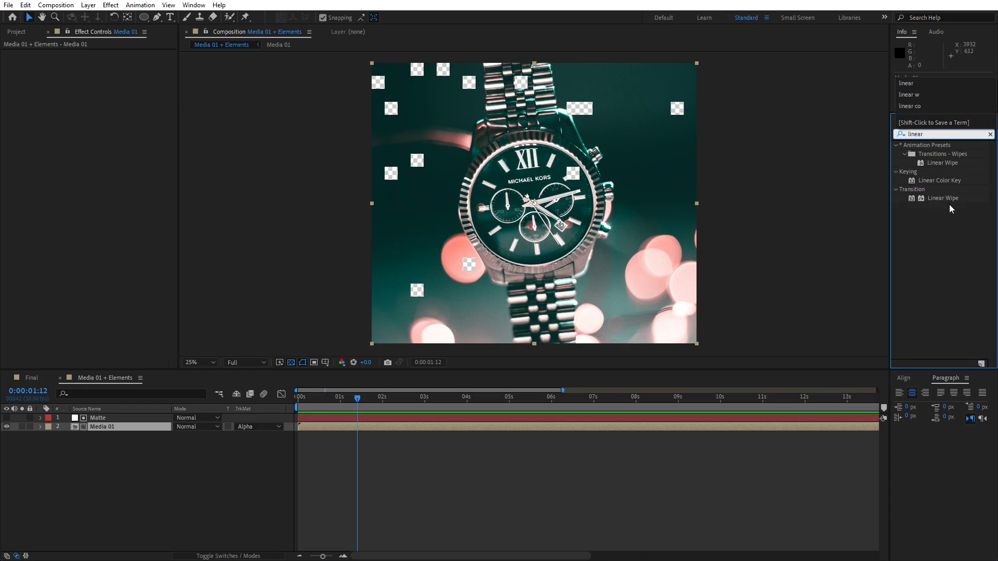
left_click_drag(945, 199, 124, 429)
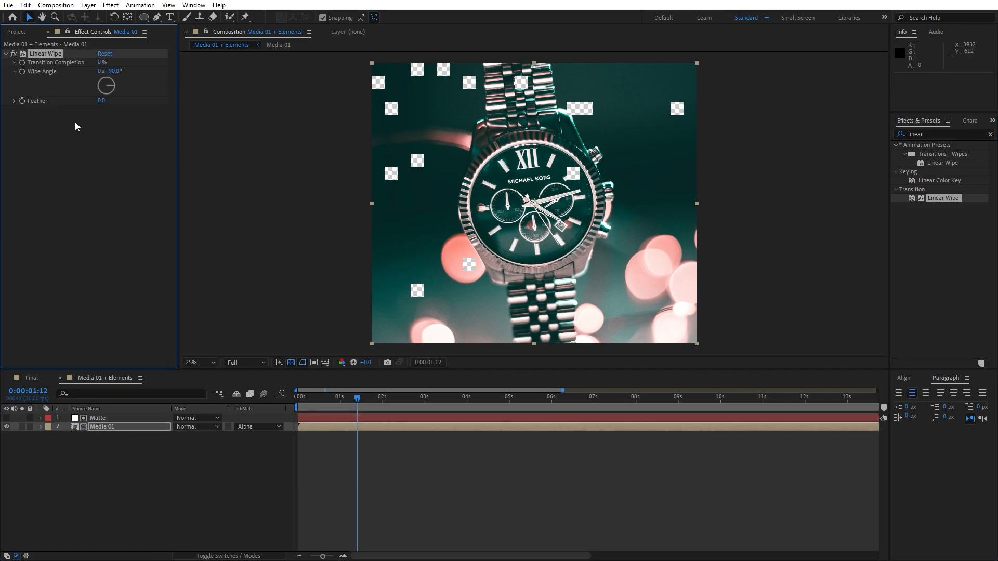
Set the Linear Wipe's Transition Completion to 25%, Wipe Angle to 0° and Feather to 600
left_click(100, 63)
type("25")
left_click(87, 194)
left_click(113, 71)
type("0")
left_click(102, 101)
type("60")
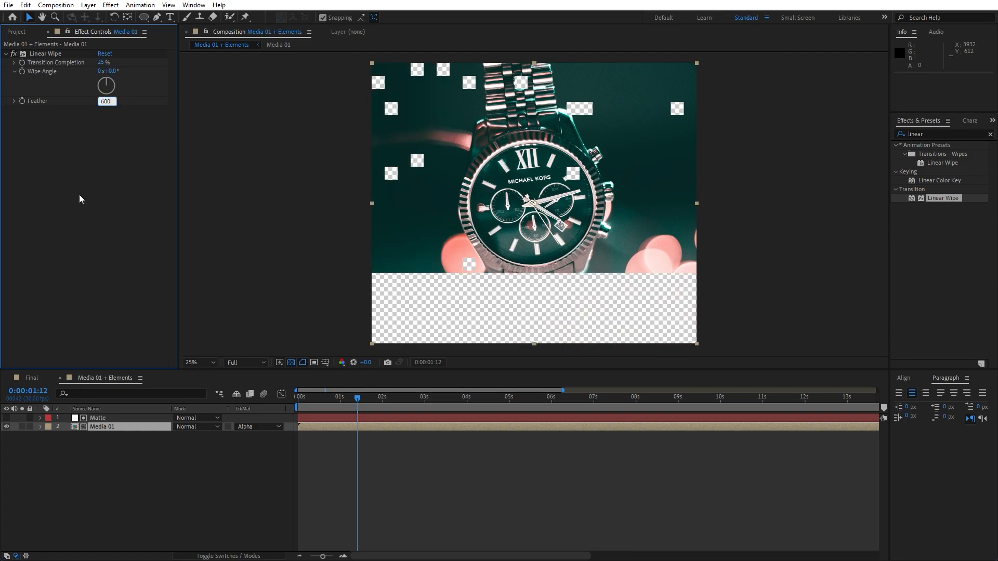
type("0")
left_click(80, 199)
Duplicate the Linear Wipe effect and set the copy's Wipe Angle to 90°
key("ctrl+d")
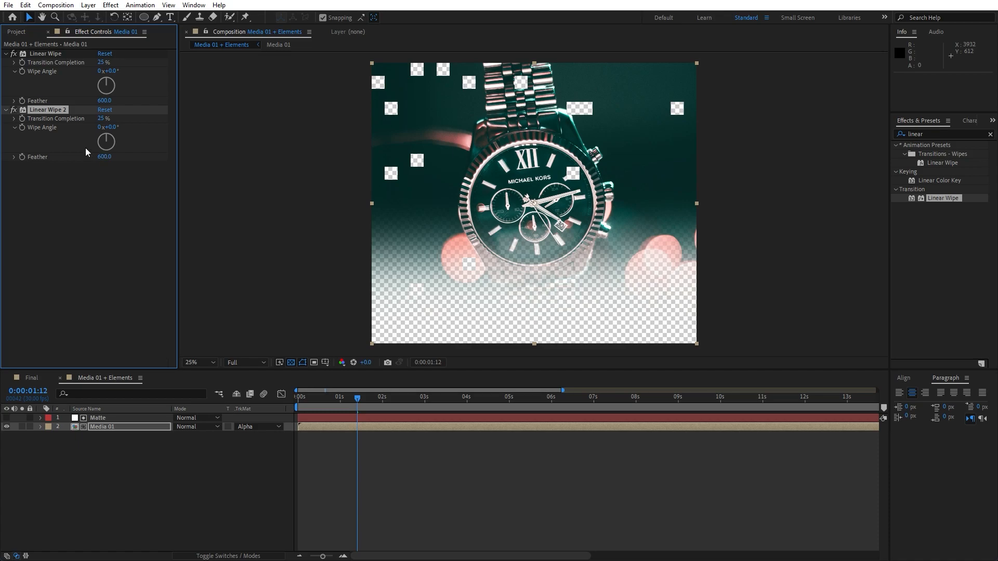
left_click(112, 127)
type("90")
left_click(69, 249)
Duplicate Linear Wipe 2 and set the new copy's Wipe Angle to 180°
left_click(54, 110)
key("ctrl+d")
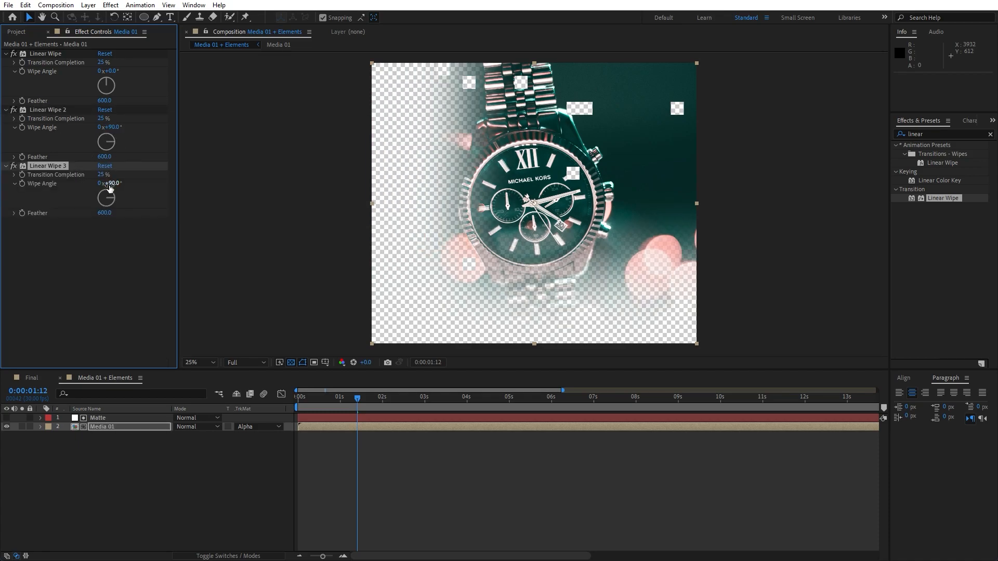
left_click(114, 183)
type("180")
left_click(116, 274)
Duplicate Linear Wipe 3 with a Wipe Angle of 270°, and collapse all four Linear Wipe effects
left_click(54, 166)
key("ctrl+d")
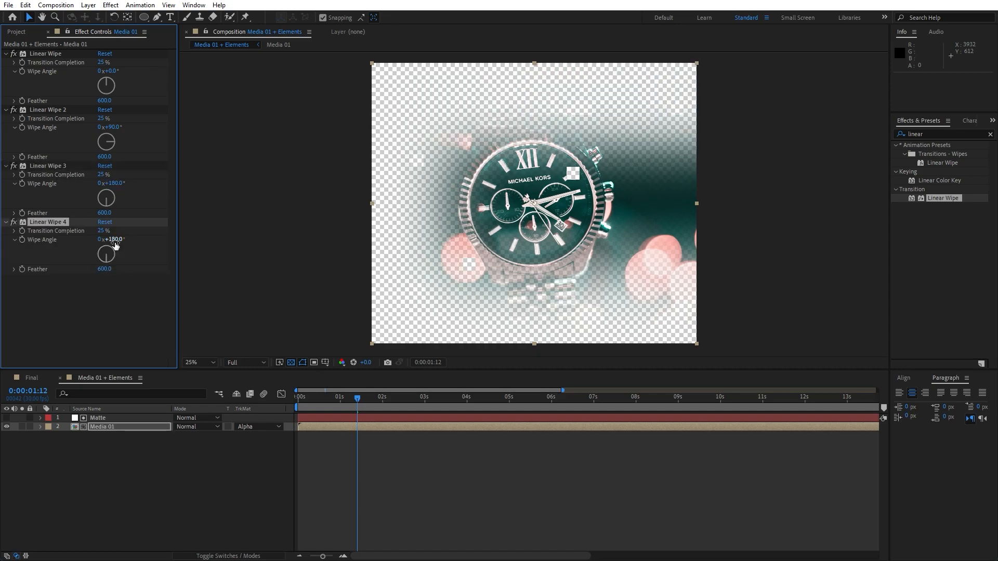
left_click(114, 241)
type("270")
left_click(111, 338)
left_click(6, 54)
left_click(6, 62)
left_click(6, 72)
left_click(6, 80)
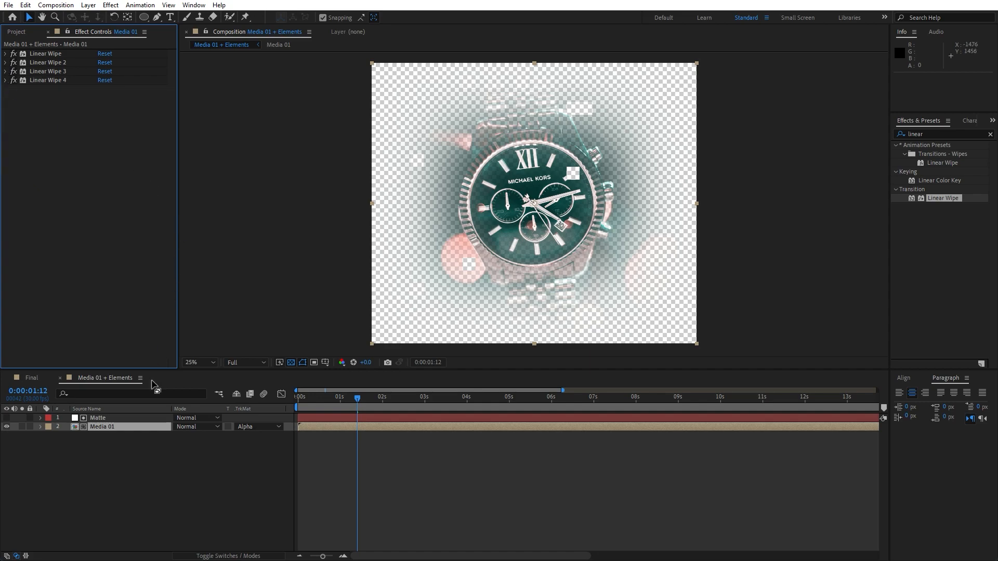
Find the Glow effect and apply it to the Media 01 layer
left_click(935, 134)
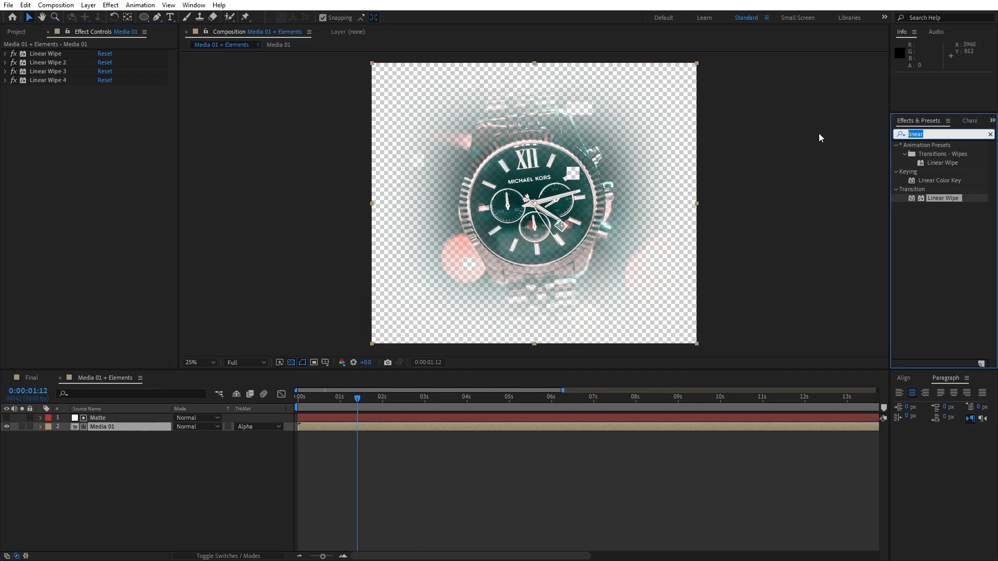
type("glow")
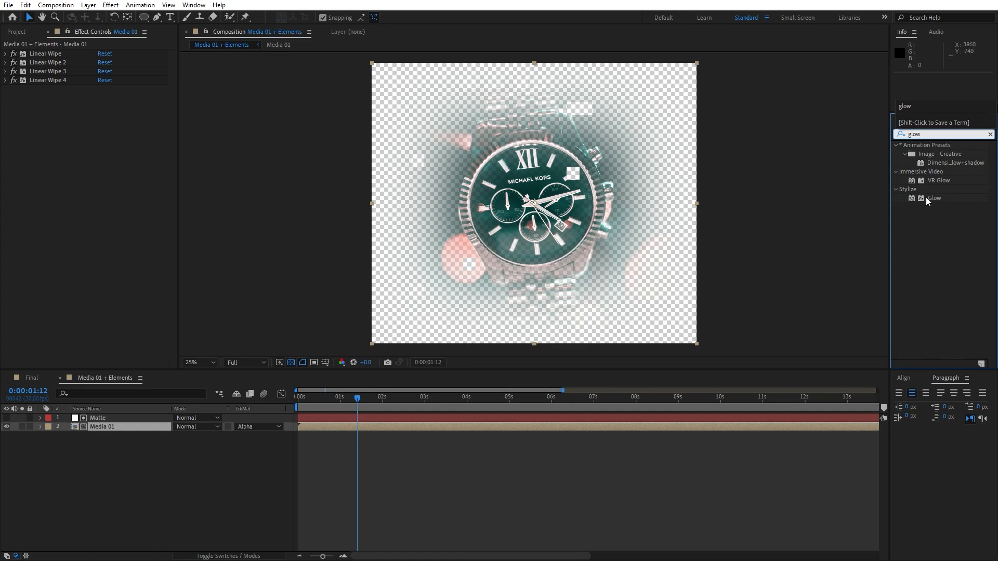
left_click_drag(931, 199, 116, 425)
Set the Glow effect's Threshold to 80%, Radius to 5 and Intensity to 0.5
left_click(103, 106)
type("80")
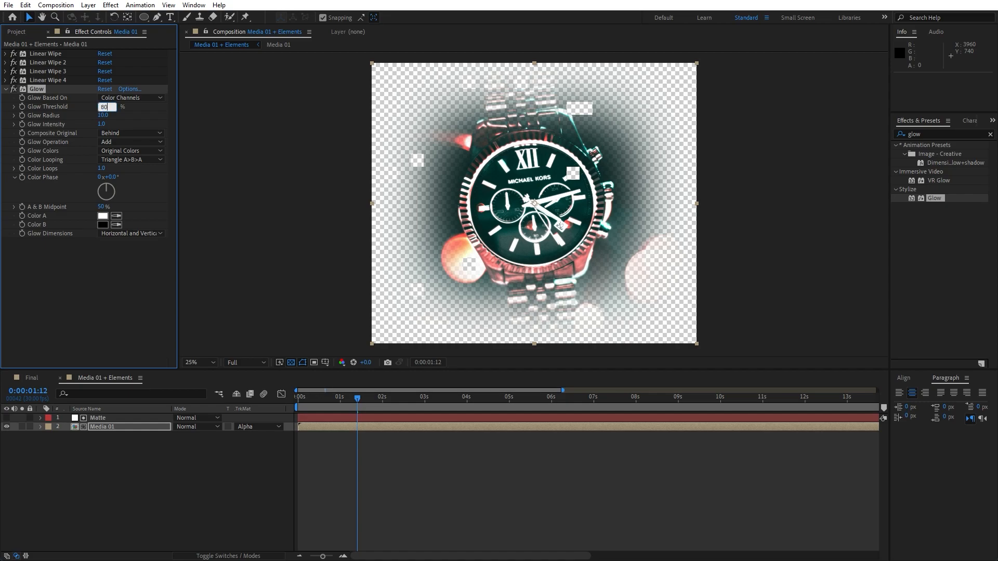
key("Return")
left_click(104, 115)
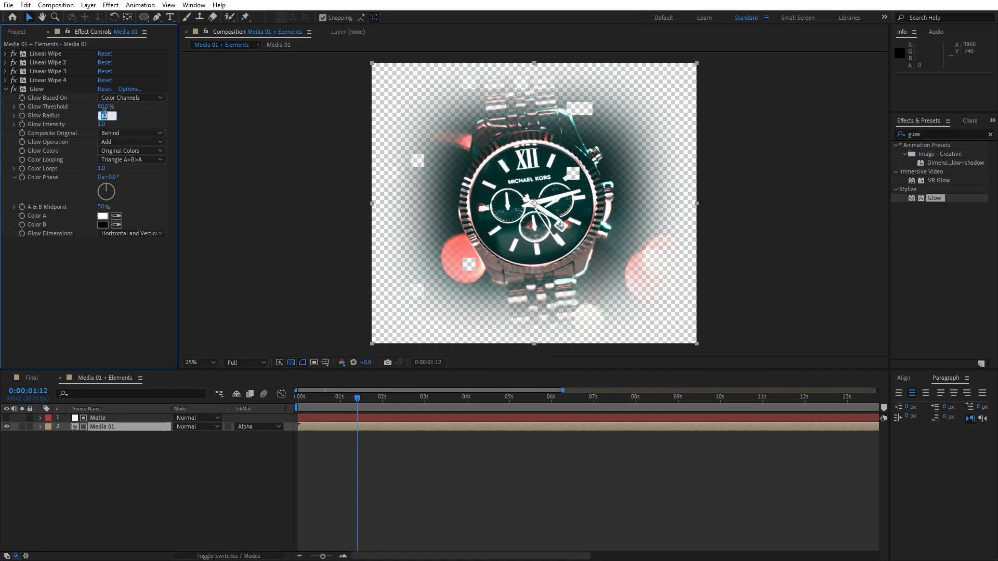
type("5")
left_click(102, 124)
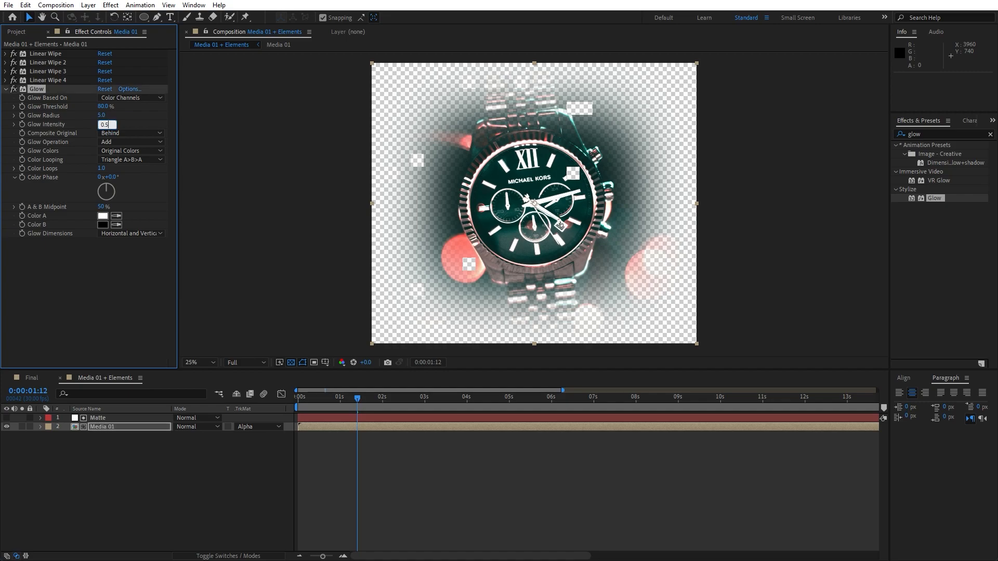
type("0.5")
left_click(104, 283)
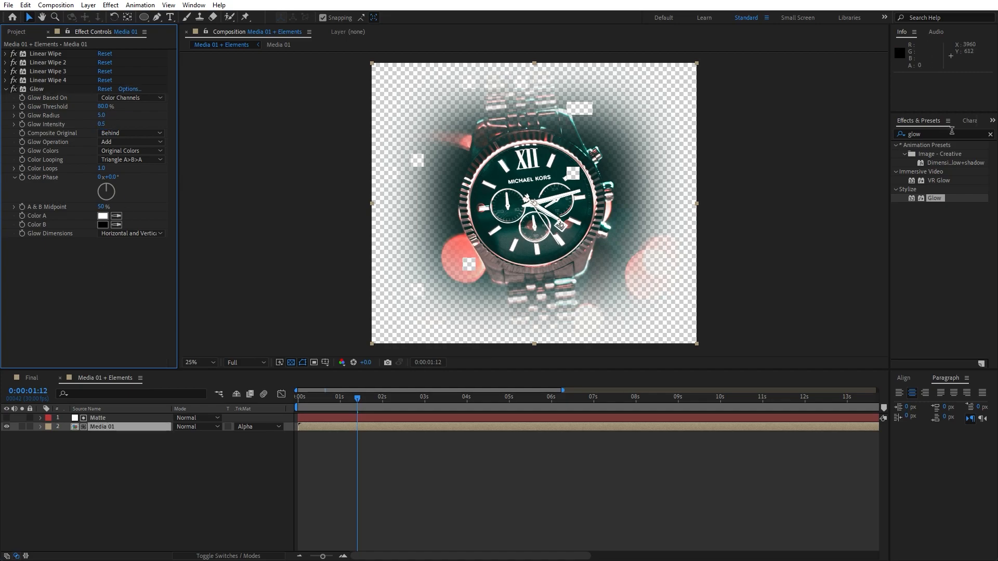
Apply the Tritone effect below Glow on Media 01 and set its Midtones colour to blue 0098CA
double_click(955, 132)
type("trito")
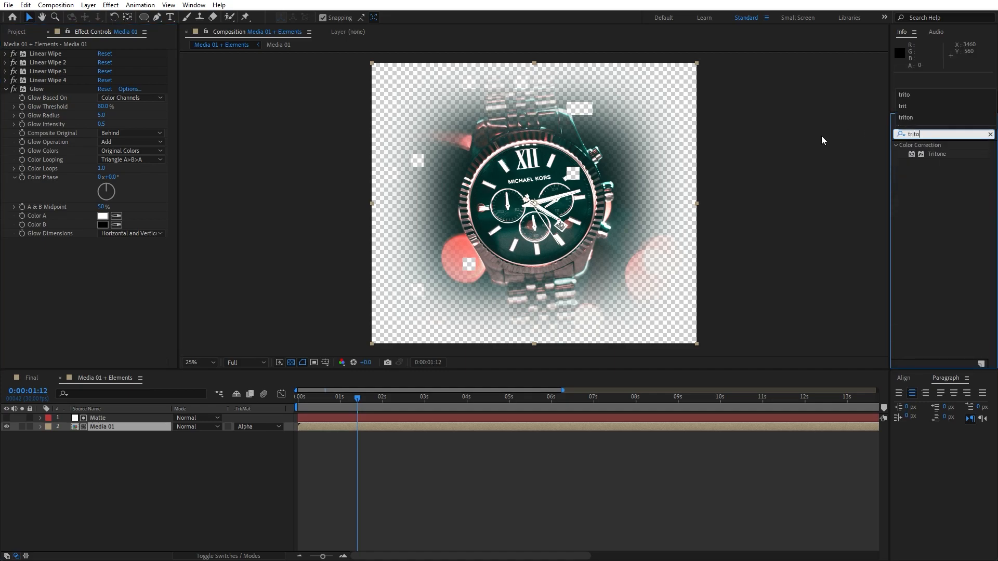
left_click_drag(928, 154, 109, 243)
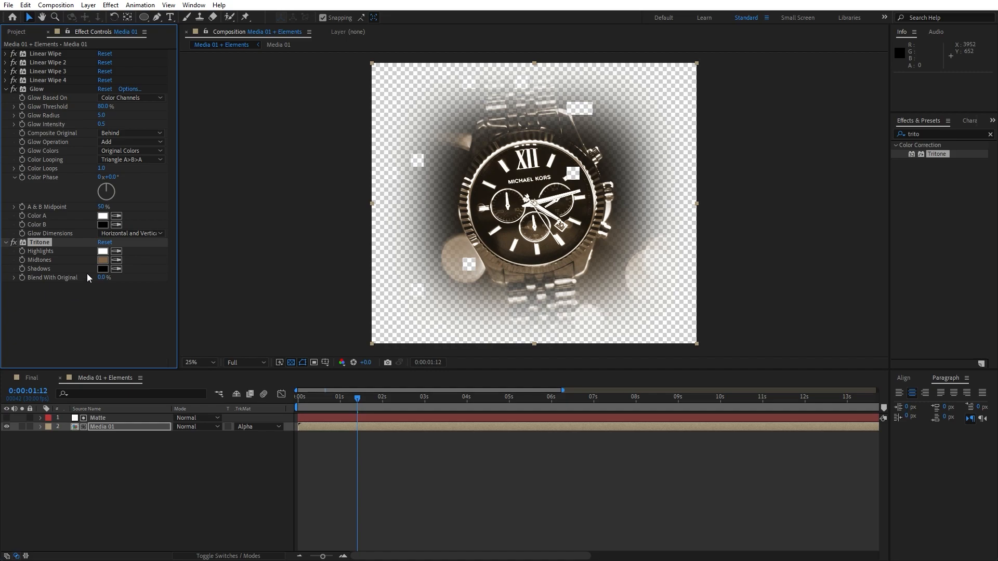
left_click(103, 260)
left_click_drag(333, 423, 336, 381)
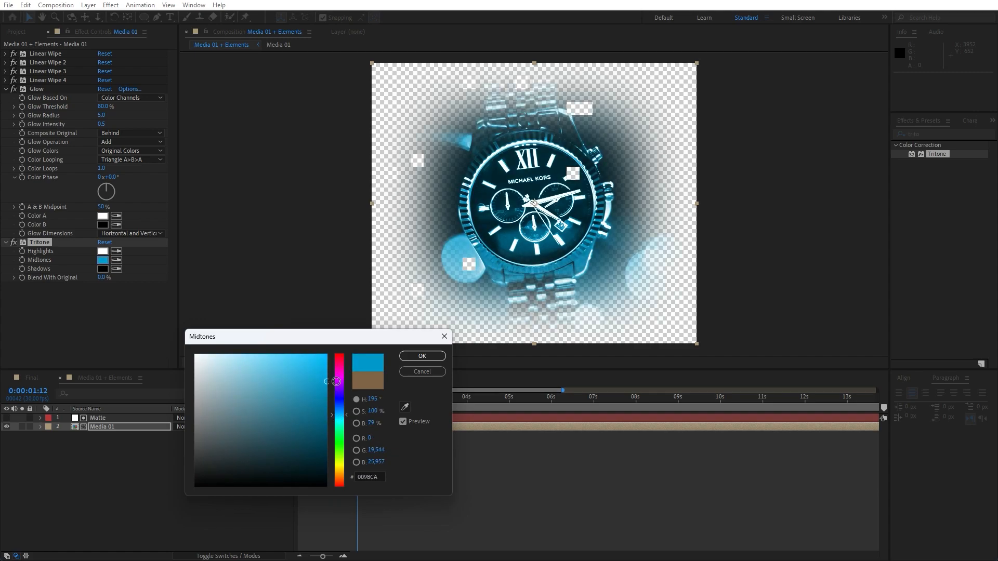
left_click(421, 356)
Set Tritone's Blend With Original to 50% and collapse the Glow and Tritone effects
left_click(102, 278)
key("Return")
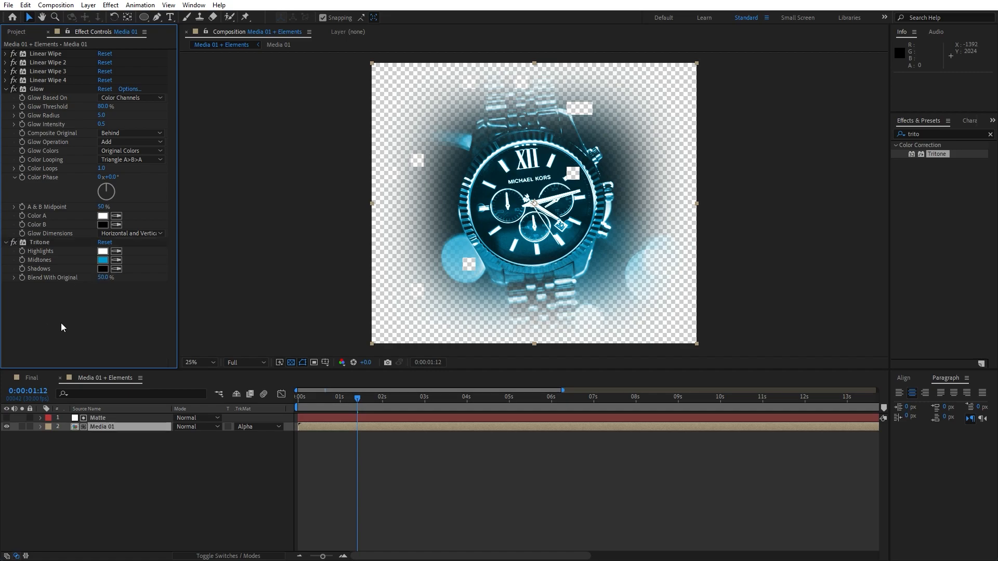
left_click(6, 90)
left_click(6, 98)
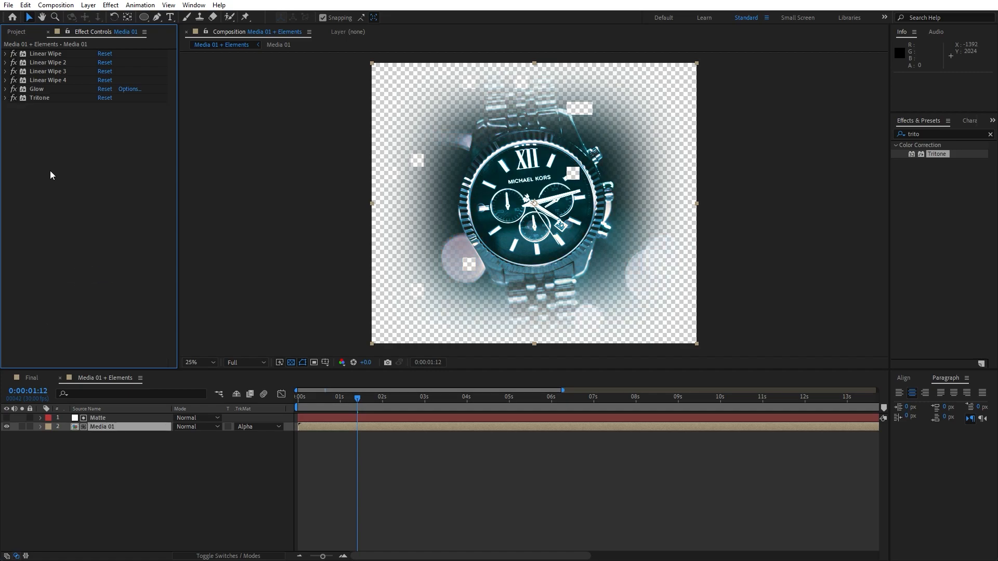
Add a Curves effect above all other effects on Media 01, lower the RGB curve's midpoint slightly and collapse it
left_click(925, 135)
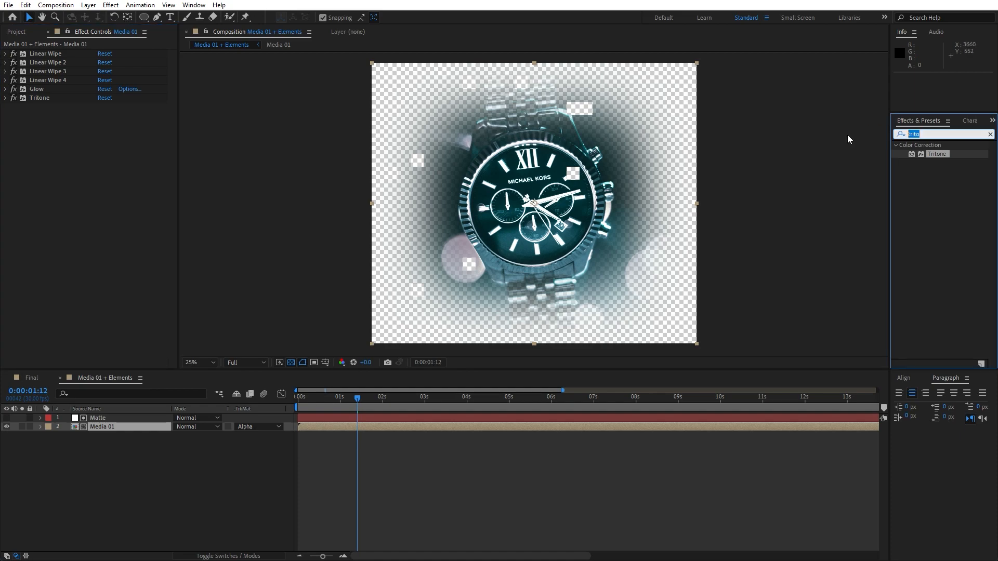
type("curv")
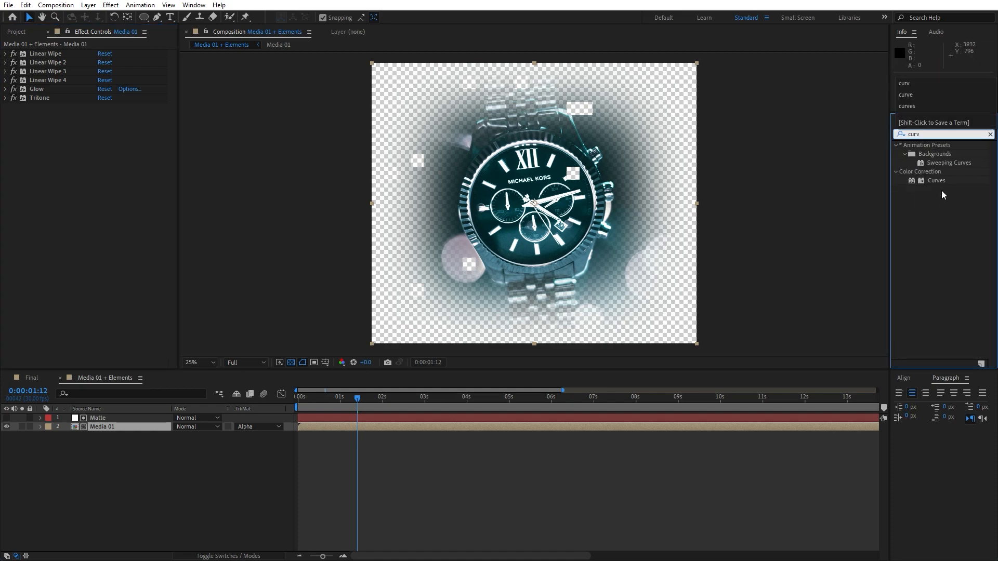
left_click_drag(935, 183, 82, 57)
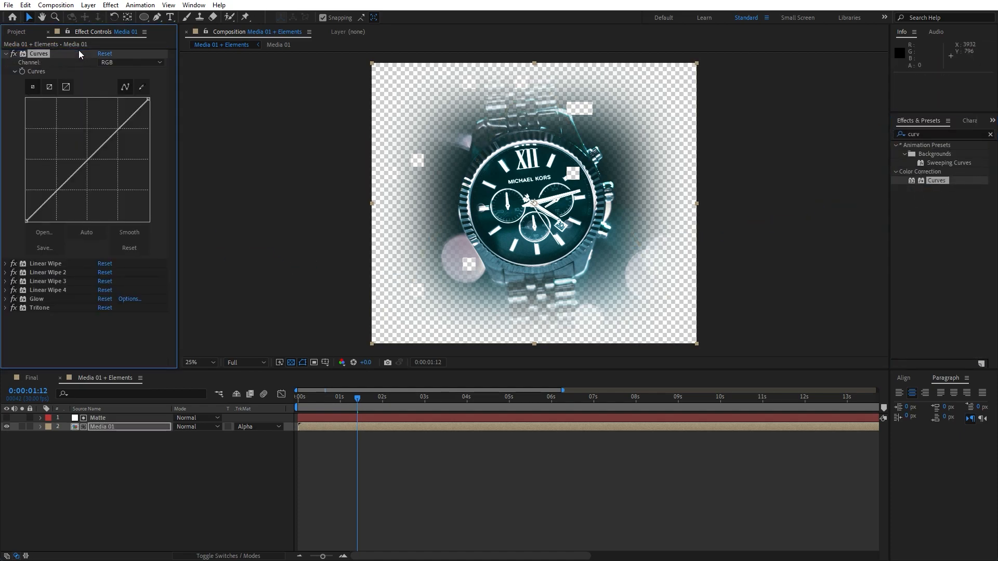
mouse_move(91, 157)
left_mouse_down()
mouse_move(89, 175)
mouse_move(89, 162)
left_mouse_up()
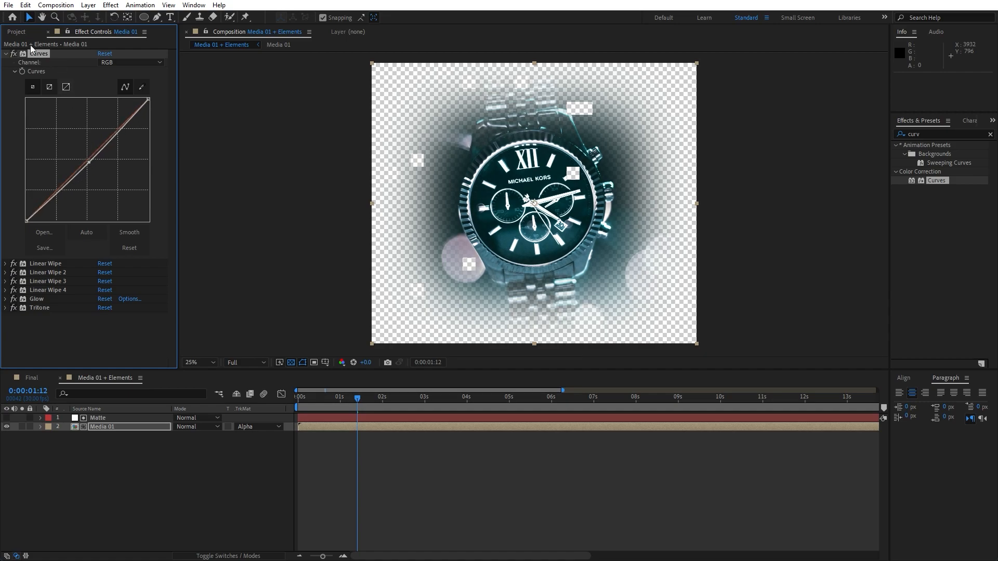
left_click(6, 53)
Pre-compose the Matte and Media 01 layers into a new composition named "Media 01 + Parts"
left_click(47, 32)
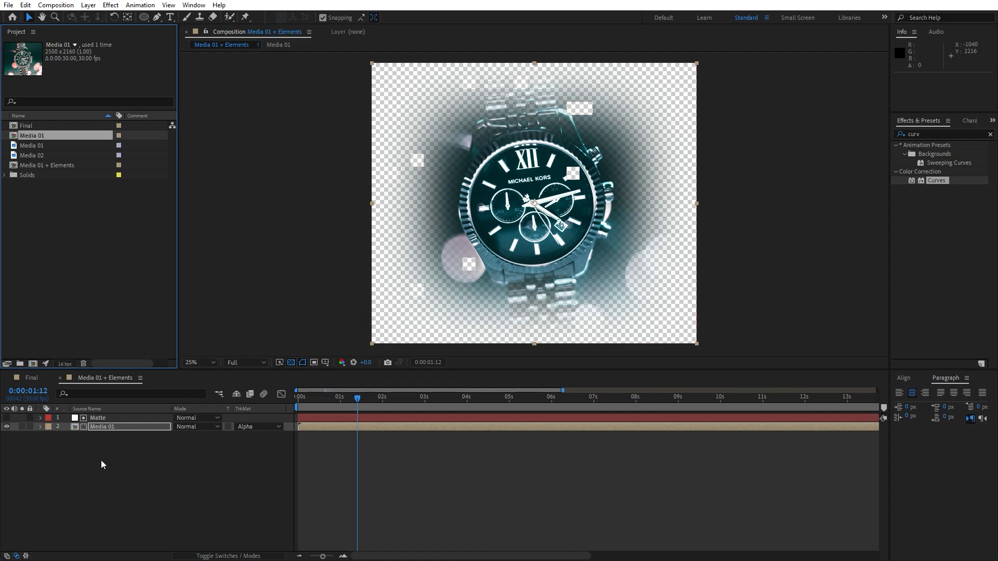
left_click_drag(154, 471, 64, 415)
right_click(112, 427)
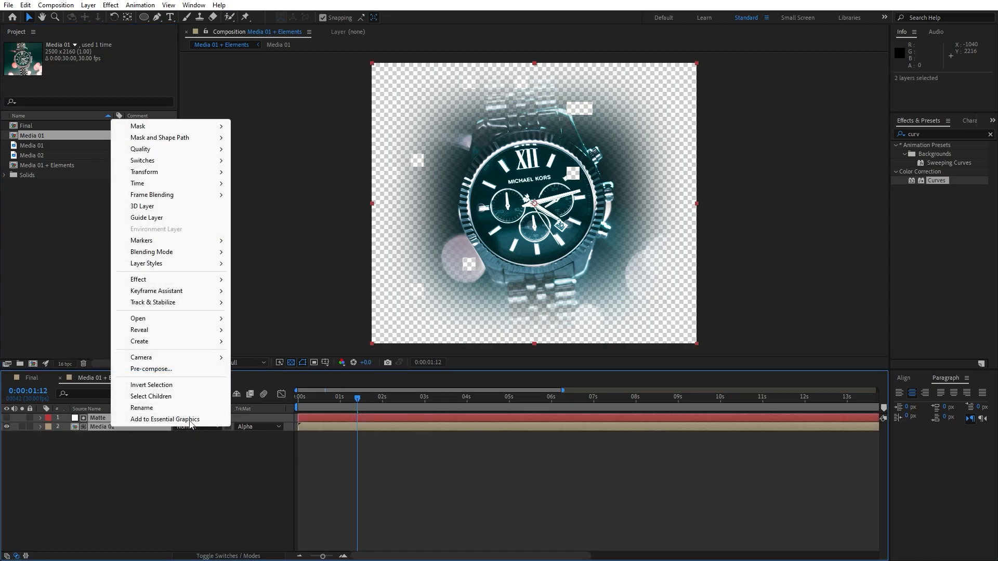
left_click(166, 370)
type("Media 01 + Parts")
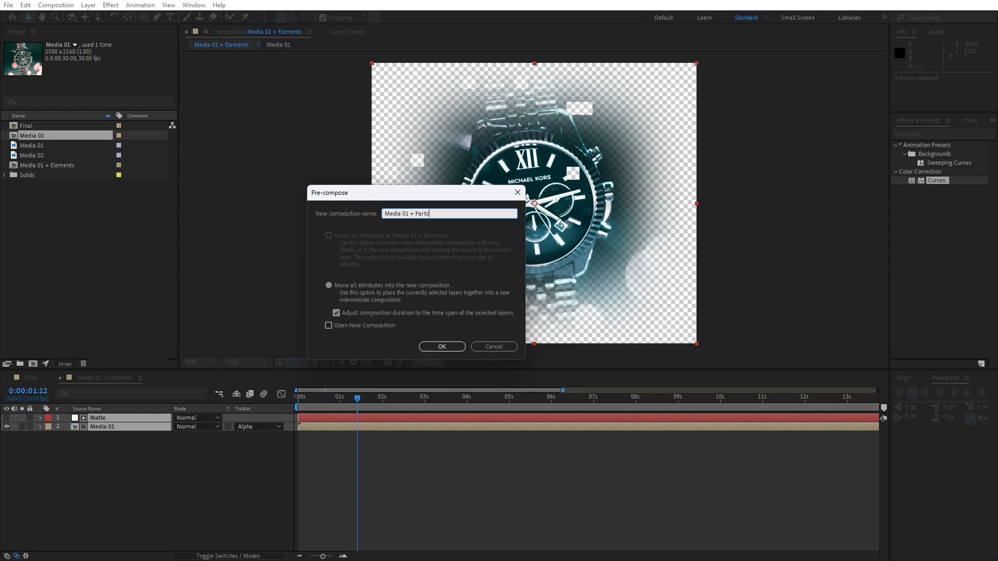
key("Return")
Duplicate the Media 01 + Parts layer and apply a Find Edges effect with Invert enabled to the upper copy
left_click(106, 422)
key("ctrl+d")
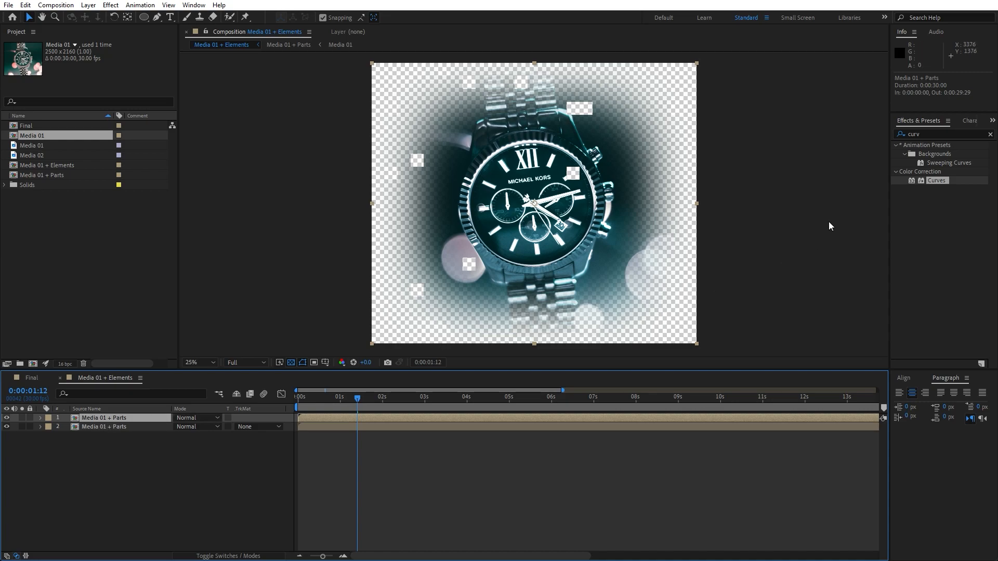
left_click(932, 132)
left_click_drag(932, 132, 812, 135)
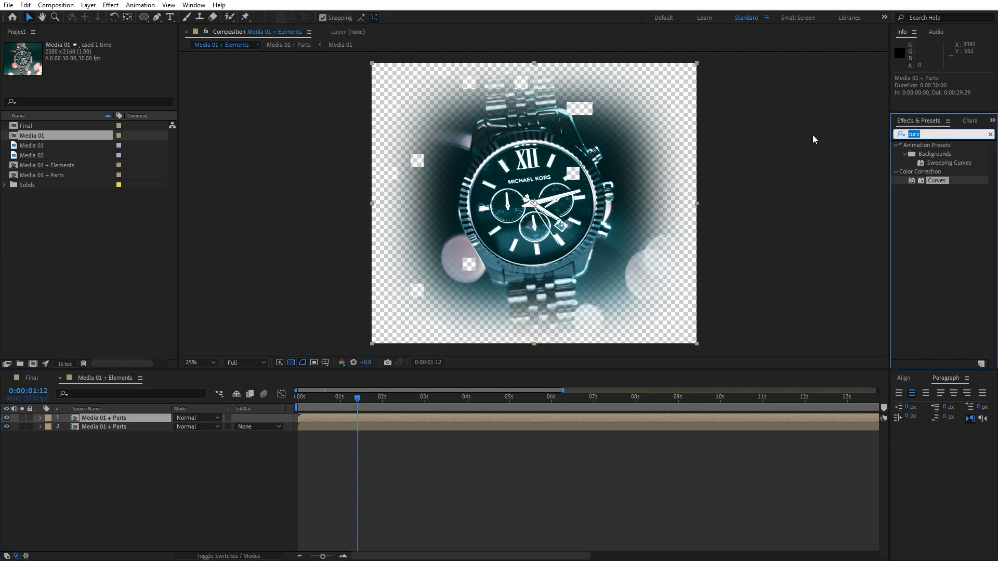
type("find")
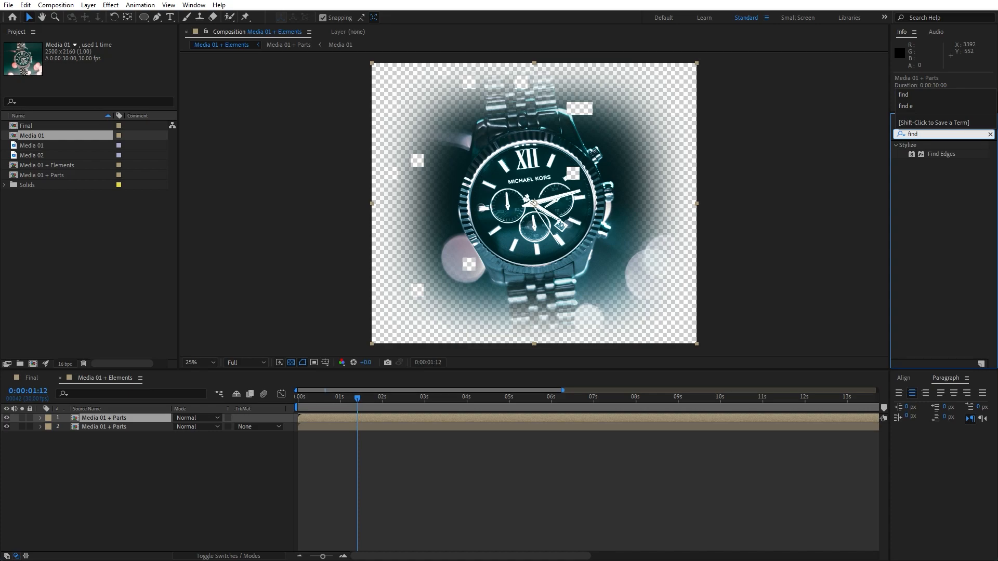
left_click_drag(942, 156, 123, 422)
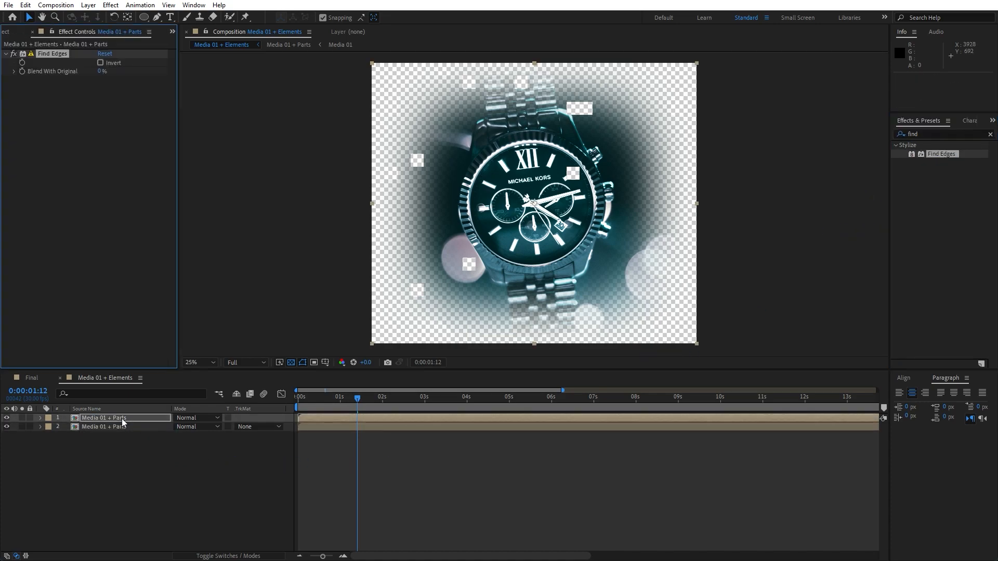
left_click(101, 62)
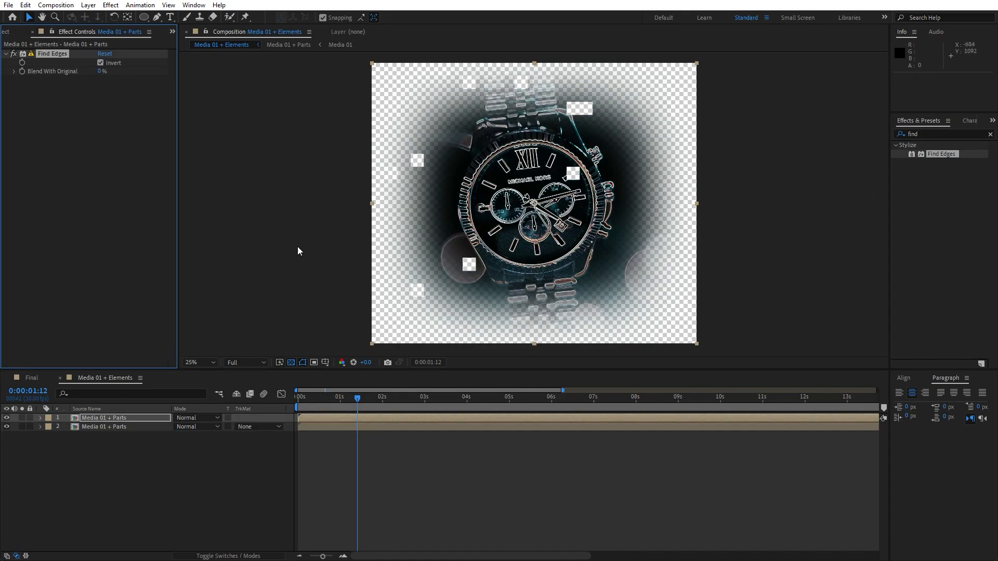
Set the upper Media 01 + Parts layer's blending mode to Screen and toggle its visibility to compare the result
left_click(188, 421)
left_click(255, 233)
left_click(8, 419)
left_click(8, 419)
left_click(9, 419)
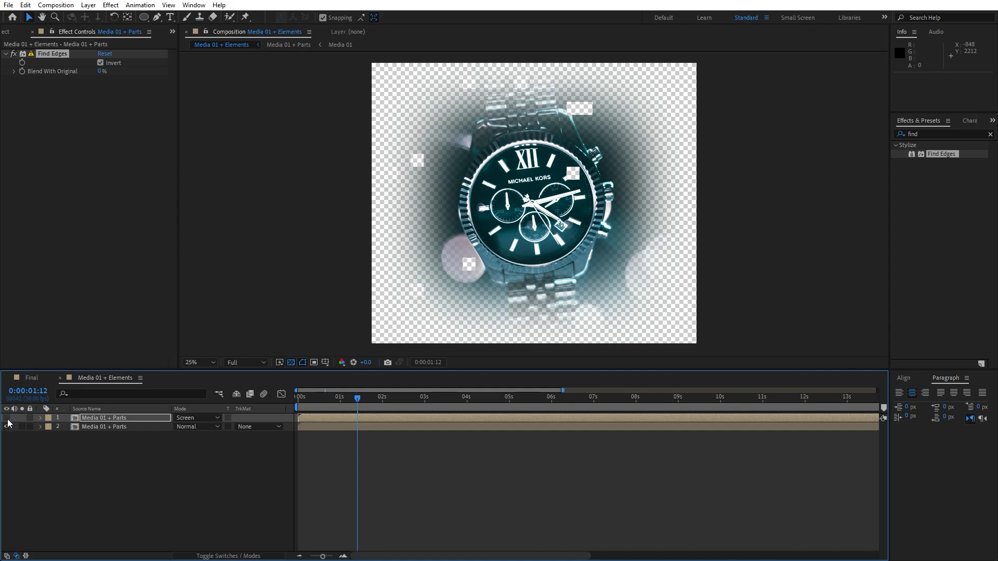
Close the Media 01 + Elements composition and return to the Final composition
left_click(60, 378)
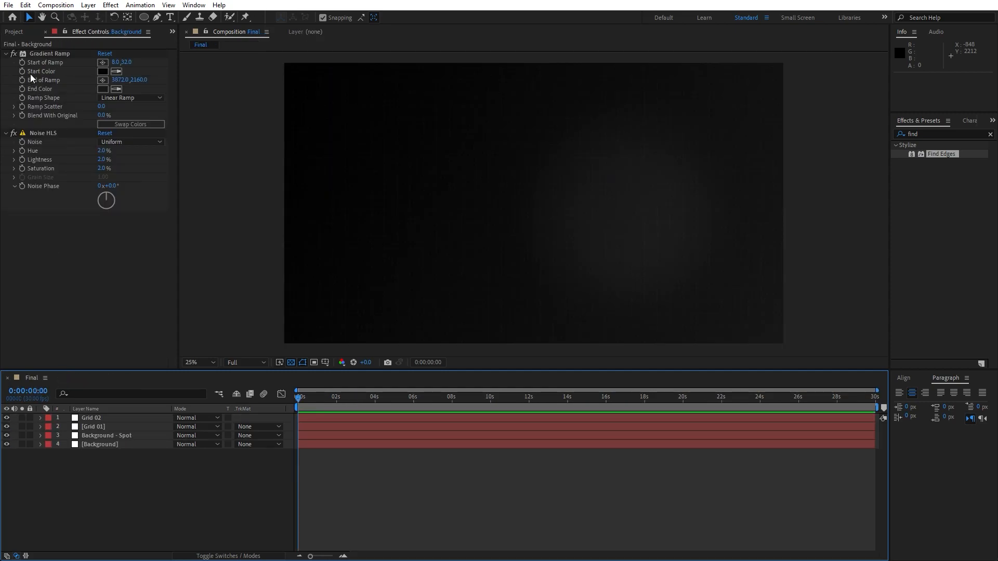
Add the Media 01 + Elements composition as the top layer of Final and move the current time to 0:00:03:17
left_click(48, 30)
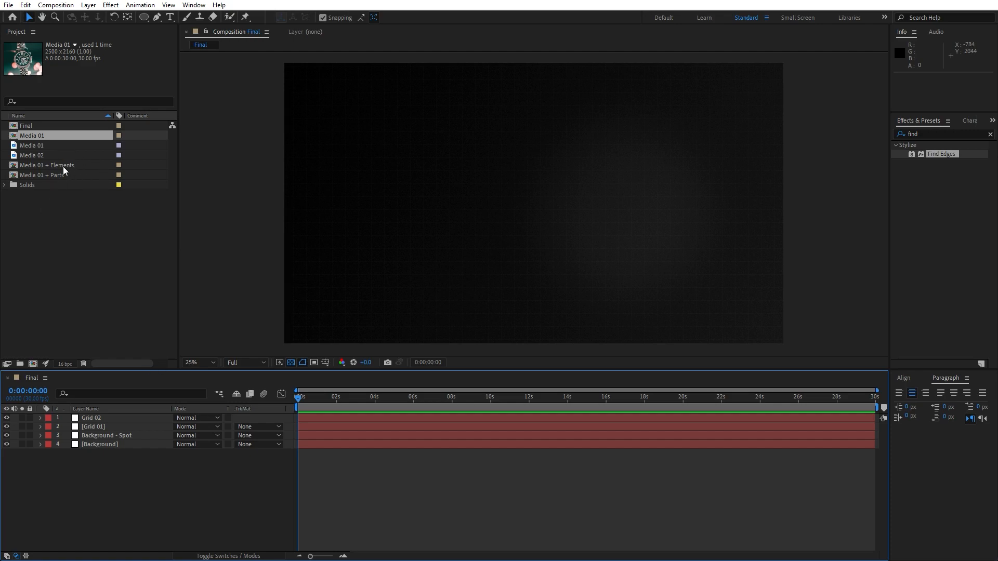
left_click_drag(59, 166, 145, 418)
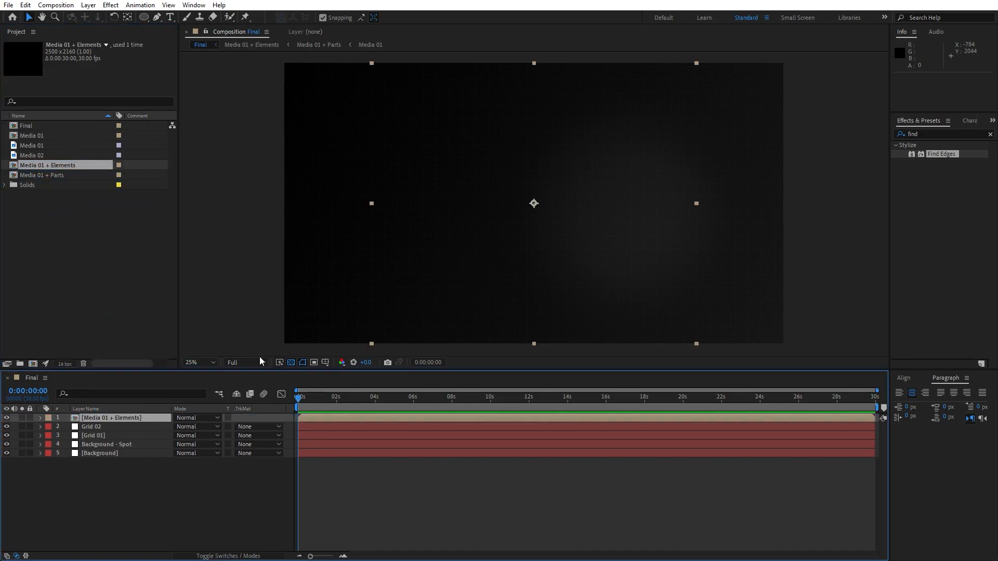
left_click_drag(303, 409, 371, 411)
key("F3")
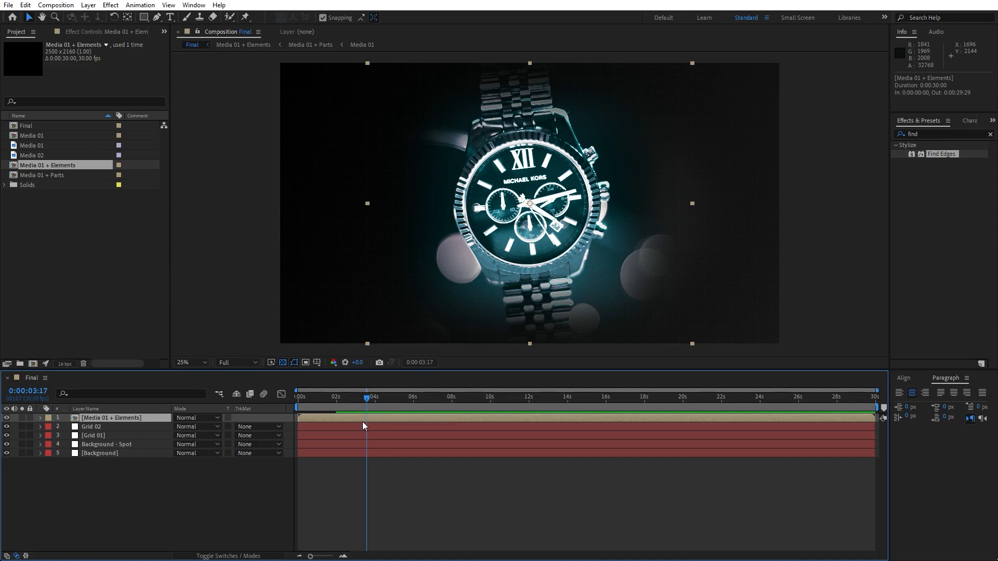
Move the Media 01 + Elements layer horizontally to the right, to position 2640, 1080
key("shift+Right")
key("shift+Right")
key("shift+Right")
key("shift+Right")
key("shift+Right")
key("shift+Right")
key("shift+Right")
key("shift+Right")
key("shift+Right")
key("shift+Right")
key("shift+Right")
key("shift+Right")
key("shift+Right")
key("shift+Right")
key("shift+Right")
key("shift+Right")
key("shift+Right")
key("shift+Right")
key("shift+Right")
key("shift+Right")
key("shift+Right")
key("shift+Right")
key("shift+Right")
key("shift+Right")
key("shift+Right")
key("shift+Right")
key("shift+Right")
key("shift+Right")
key("shift+Right")
key("shift+Right")
key("shift+Right")
key("shift+Right")
key("shift+Right")
key("shift+Right")
key("shift+Right")
key("shift+Right")
key("shift+Right")
key("shift+Right")
key("shift+Right")
key("shift+Right")
key("shift+Right")
key("shift+Right")
key("shift+Right")
key("shift+Right")
key("shift+Right")
key("shift+Right")
key("shift+Right")
key("shift+Right")
key("shift+Right")
key("shift+Right")
key("shift+Right")
key("shift+Right")
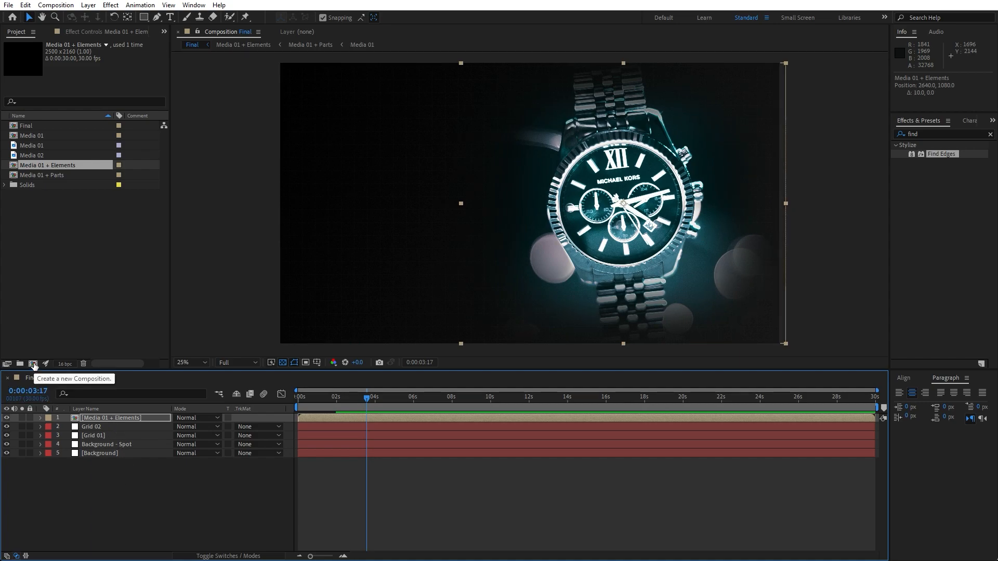
Create a 1000 × 400 px, 30 fps, 8-second composition named "Text 01" and turn off its transparency grid
left_click(33, 364)
type("Text 01")
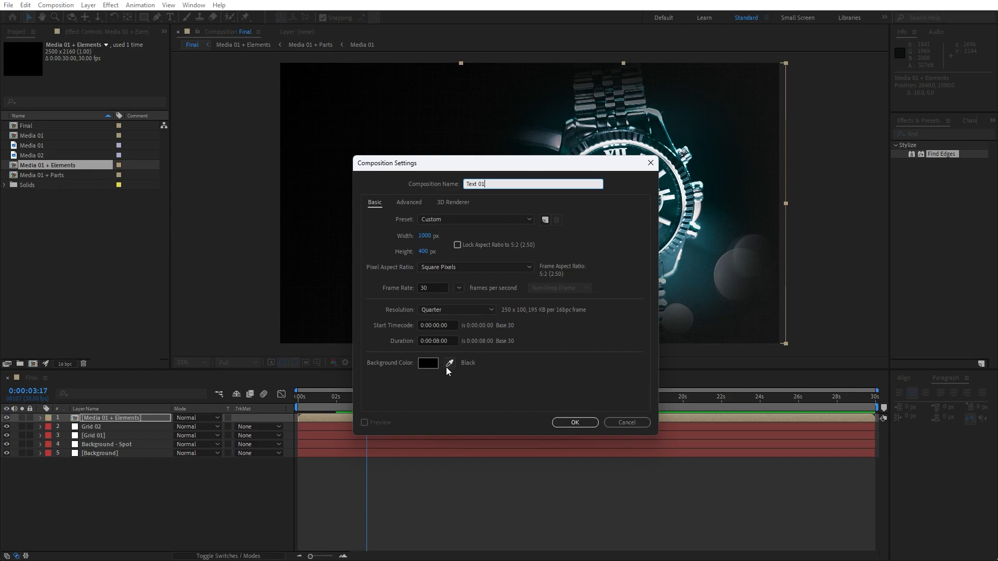
left_click(566, 424)
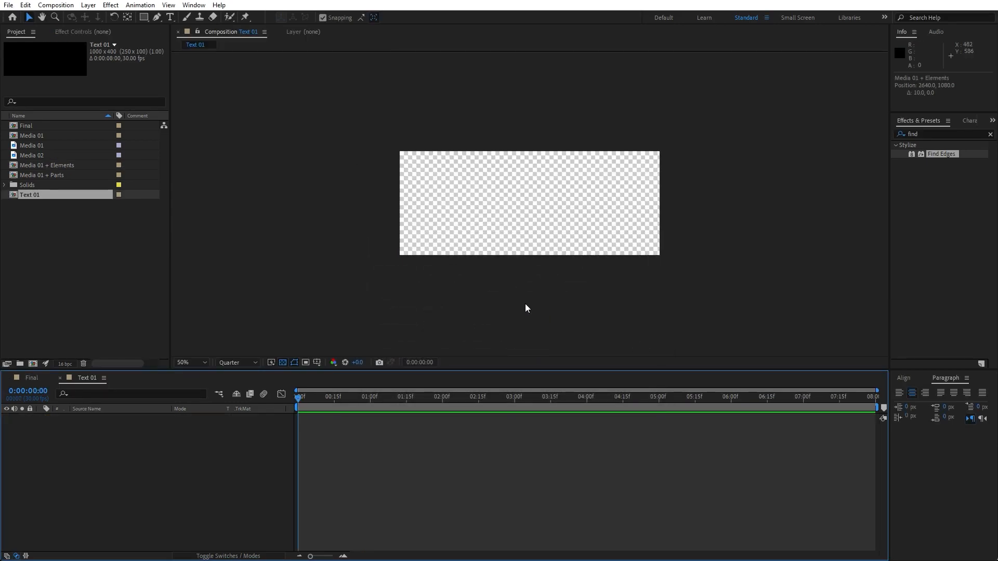
left_click(282, 362)
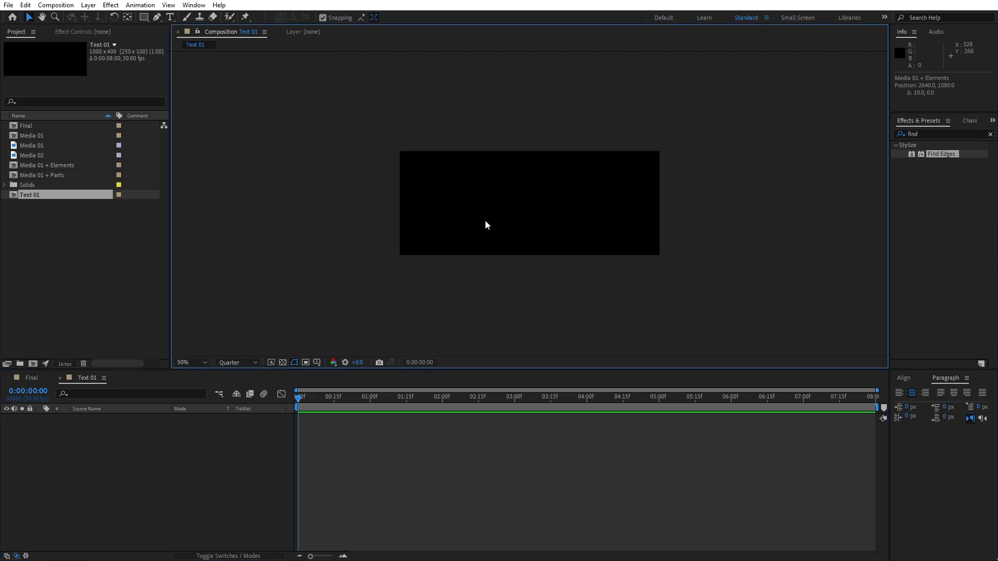
Create a white Montserrat SemiBold 160 px text layer reading "Elegant" on the first line and "Watch" on the second
key("ctrl+t")
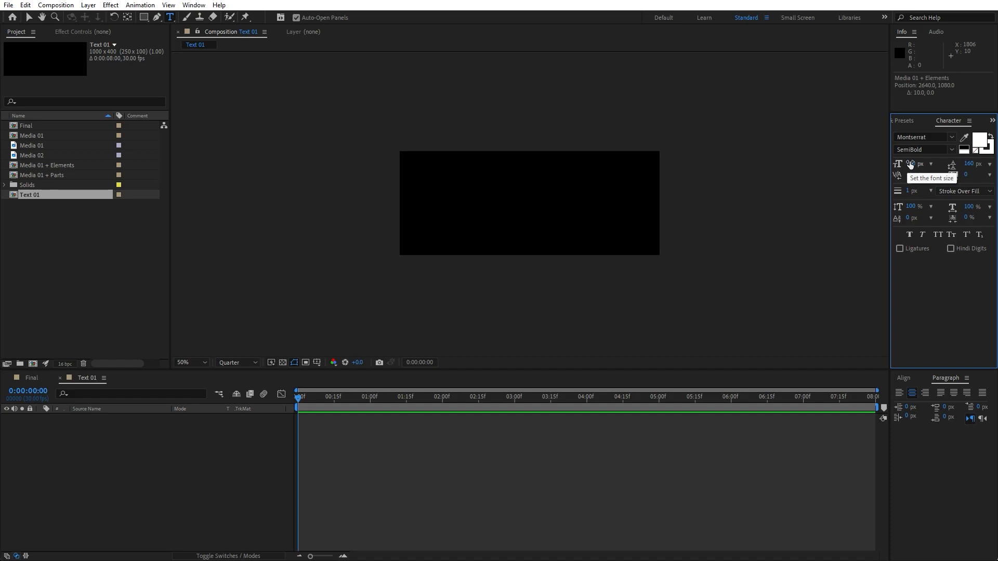
left_click(496, 192)
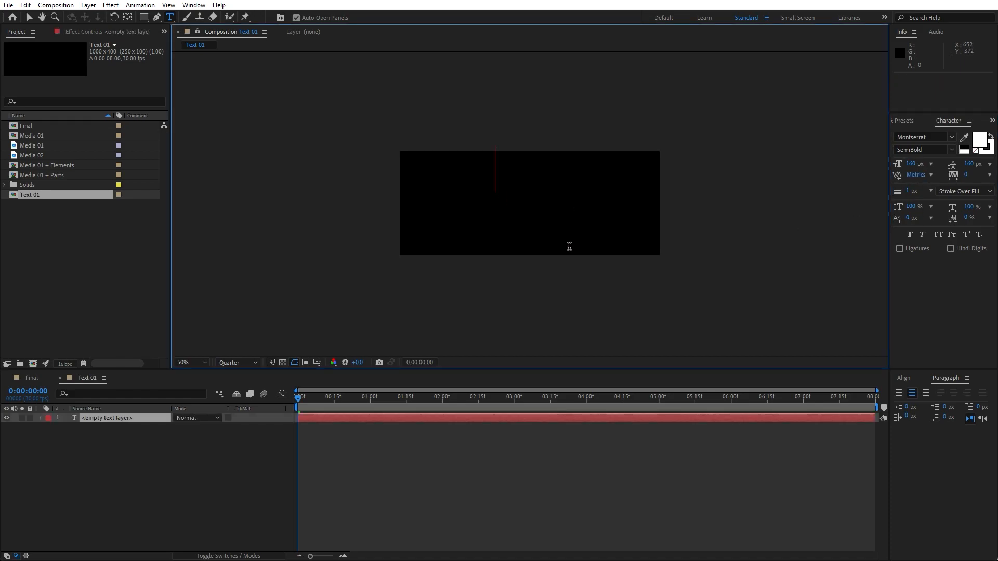
type("Elegant")
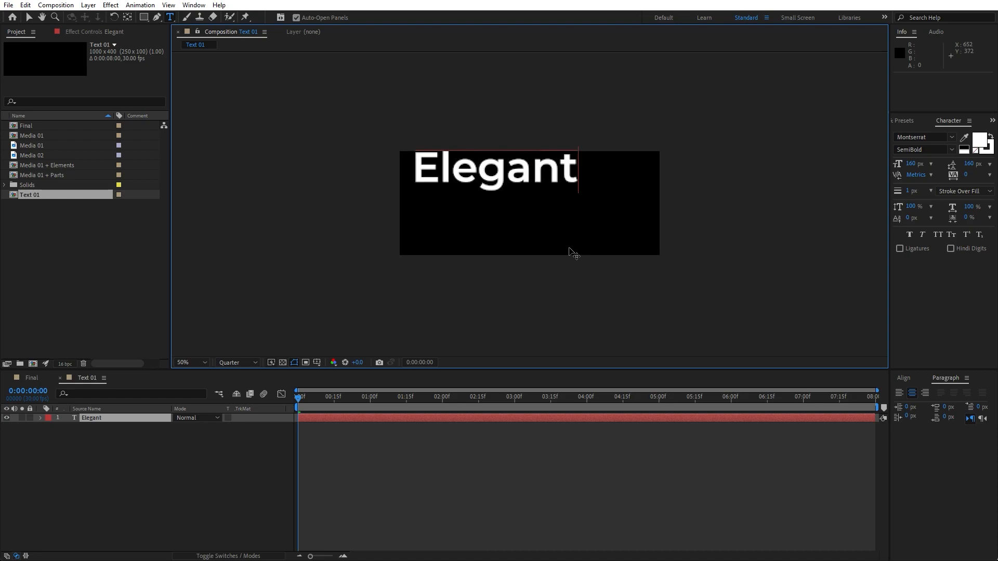
key("Return")
type("Watch")
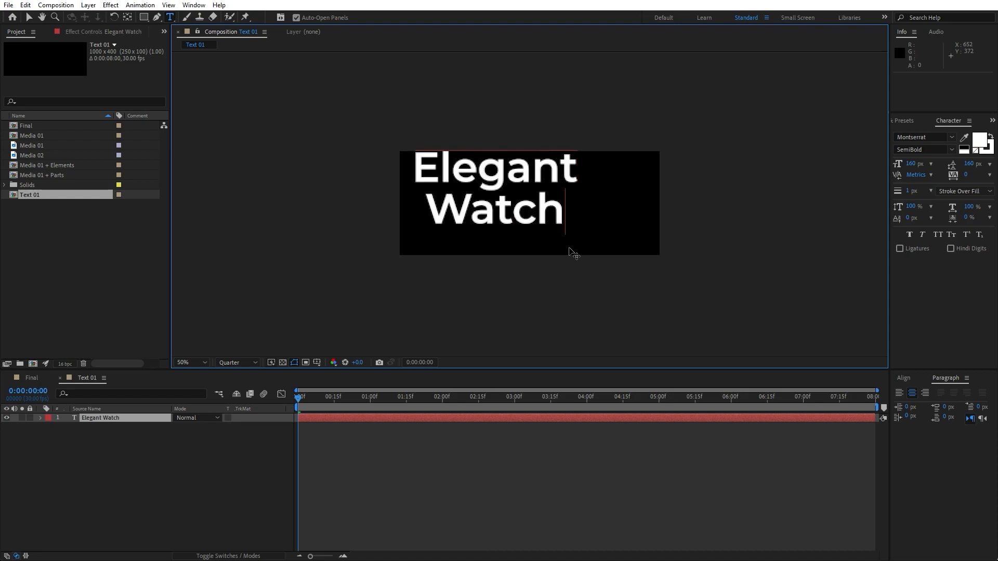
left_click(139, 494)
Align the Elegant Watch text layer to the composition's horizontal and vertical centre
left_click(116, 418)
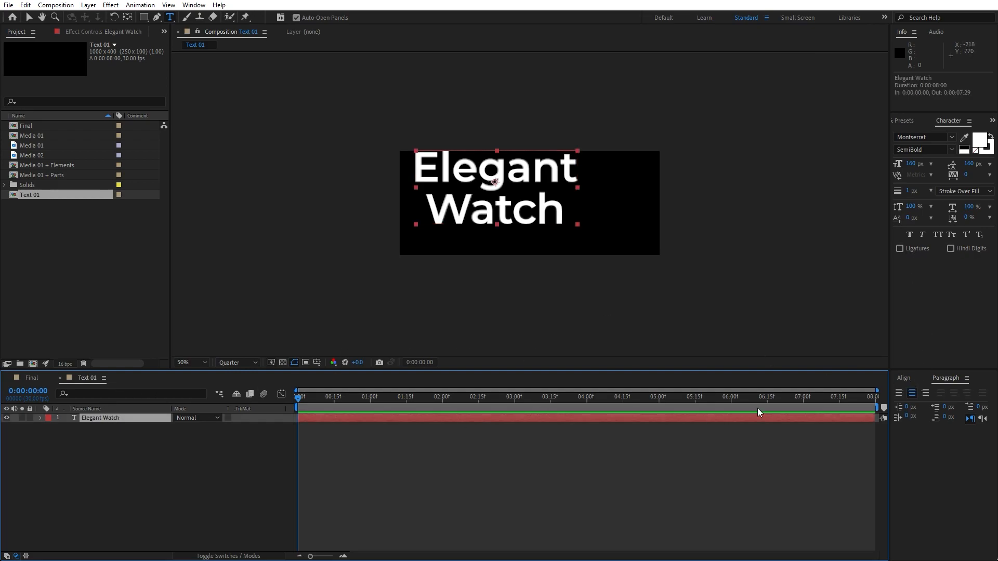
left_click(907, 381)
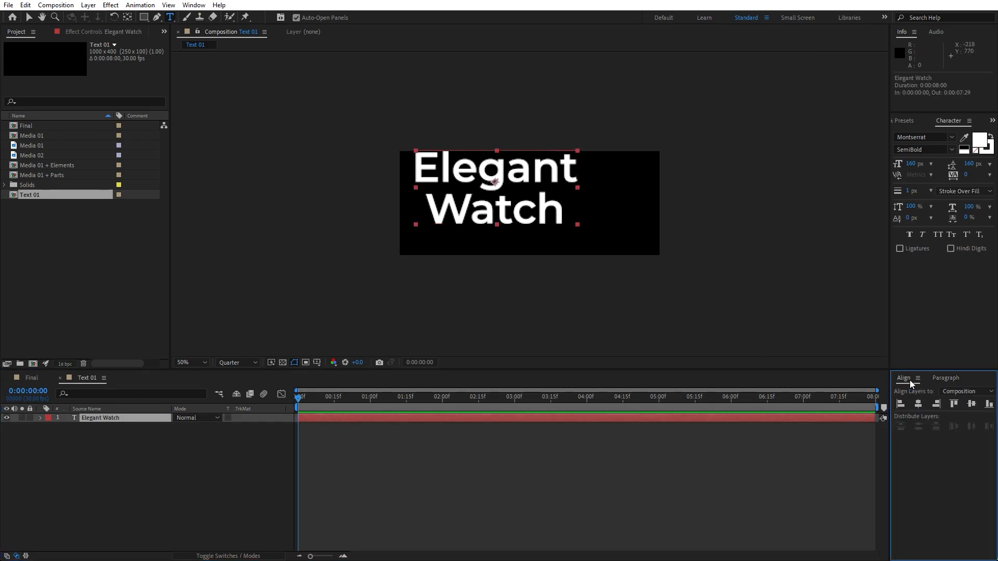
left_click(201, 6)
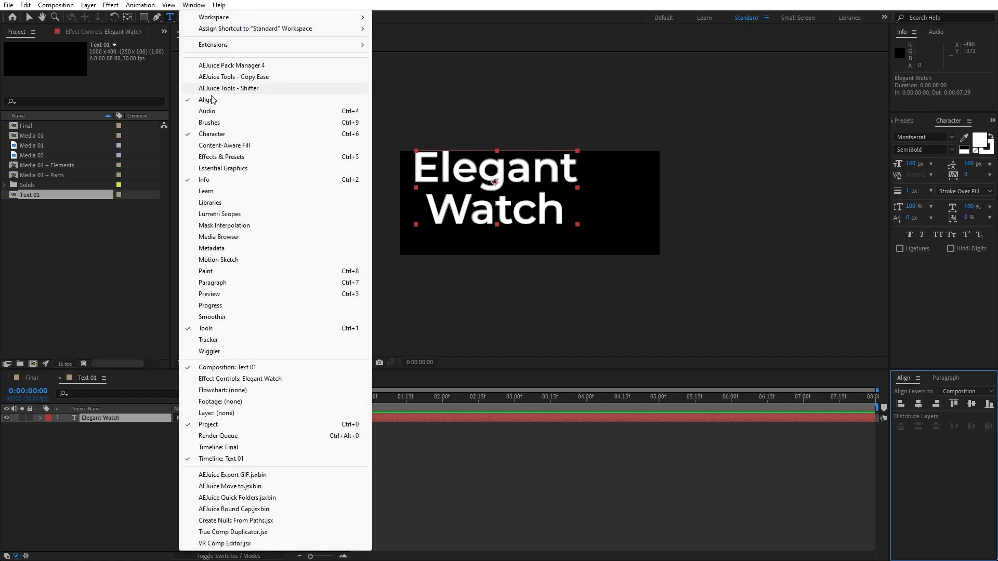
left_click(95, 428)
left_click(123, 419)
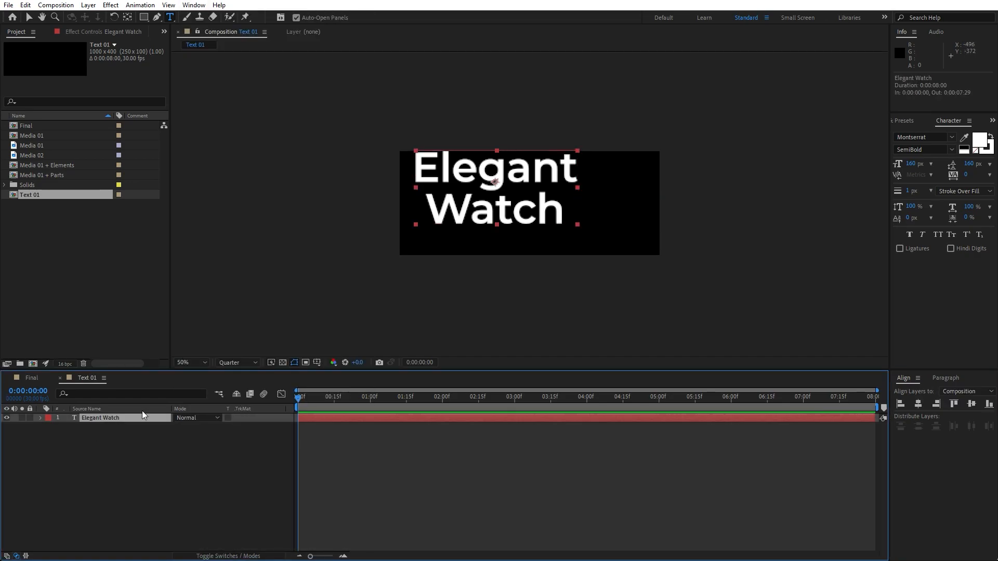
left_click(918, 404)
left_click(971, 404)
left_click(144, 467)
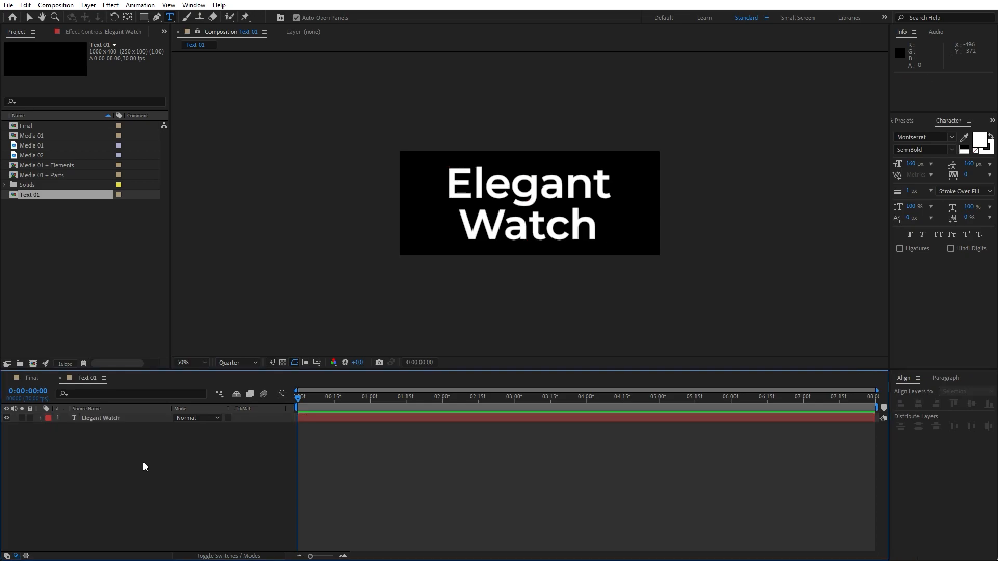
Set the leading of the word "Watch" to 160 px
left_click(101, 420)
double_click(101, 418)
left_click_drag(457, 233, 603, 235)
mouse_move(968, 164)
left_mouse_down()
mouse_move(887, 165)
mouse_move(967, 165)
left_mouse_up()
left_click(968, 164)
type("160")
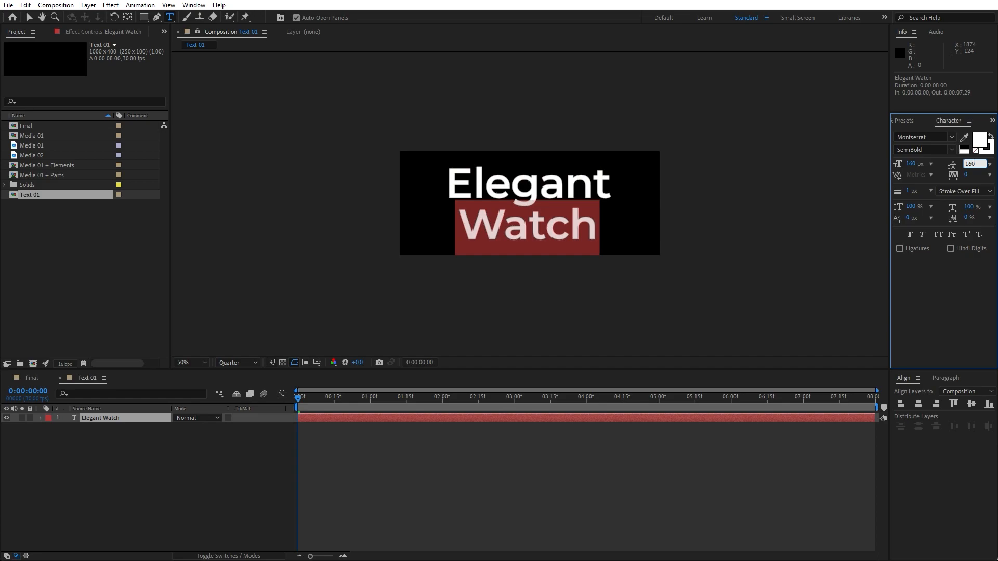
left_click(117, 473)
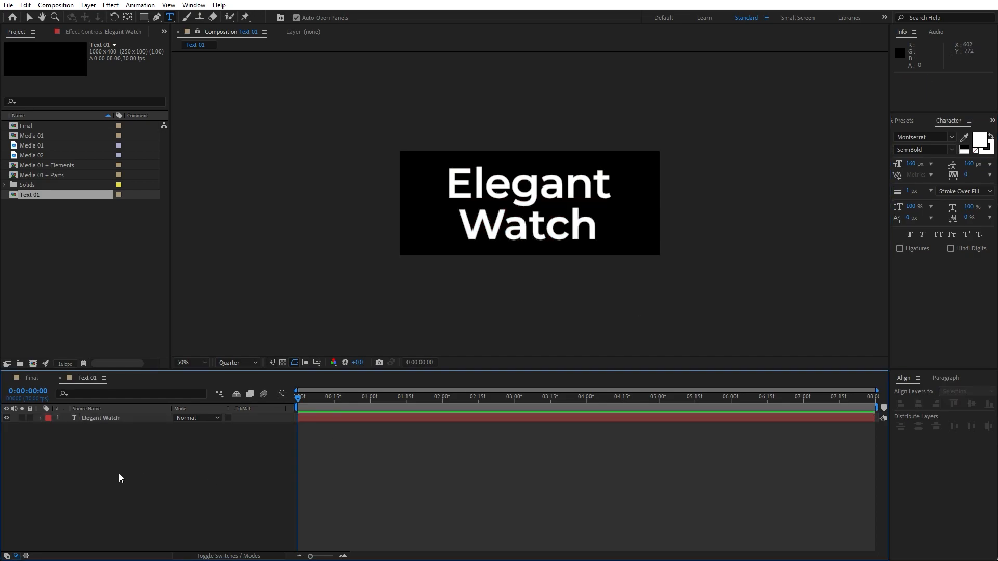
Add a Position text animator to the Elegant Watch layer and set its position to 0, -370
left_click(125, 419)
left_click(108, 417)
left_click(41, 418)
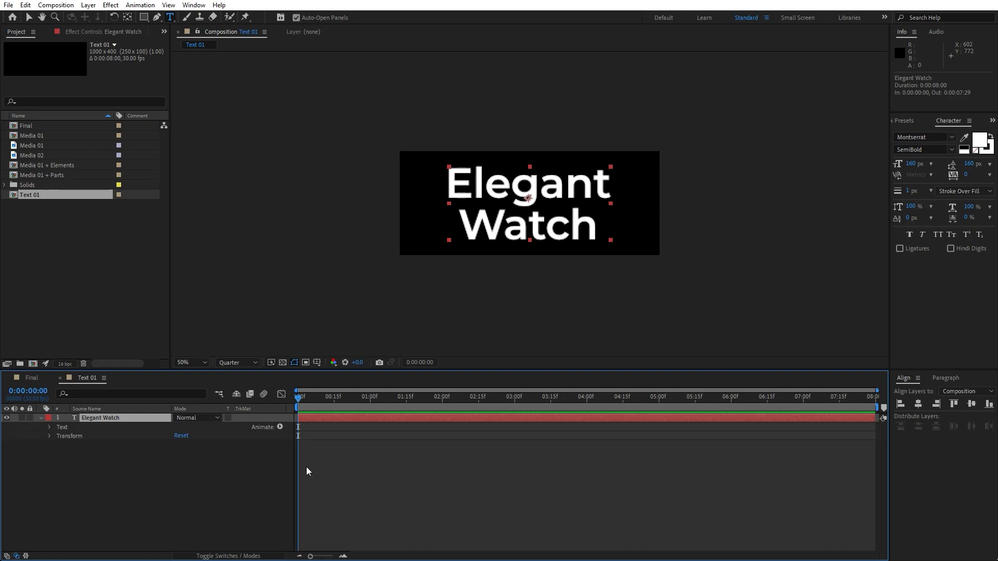
left_click(280, 427)
left_click(315, 237)
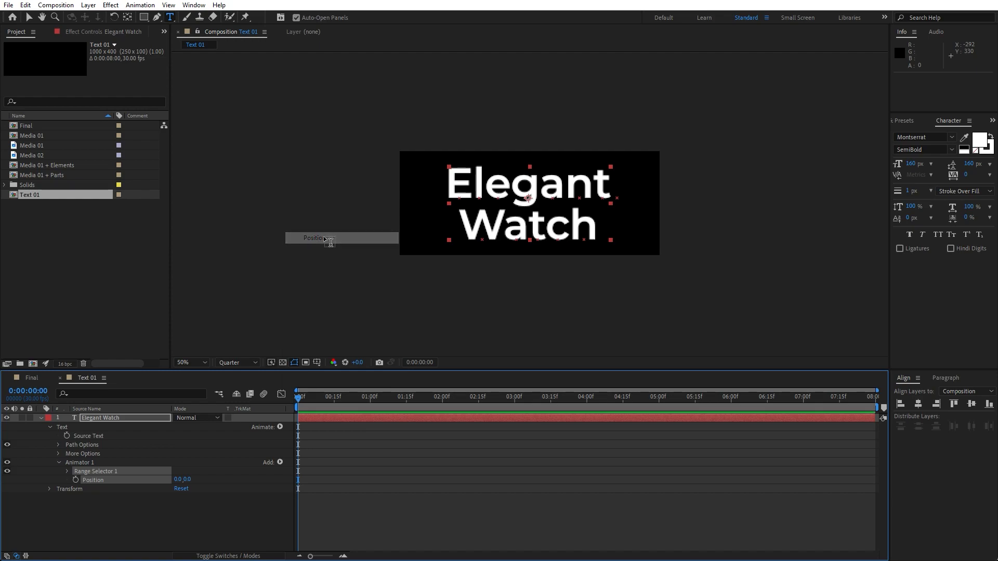
left_click(186, 480)
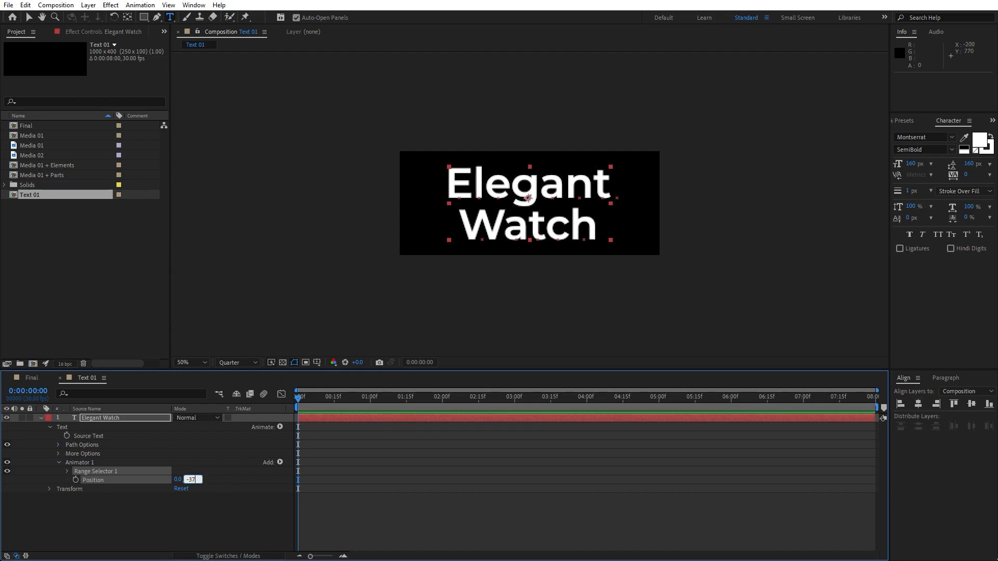
type("-370")
left_click(175, 515)
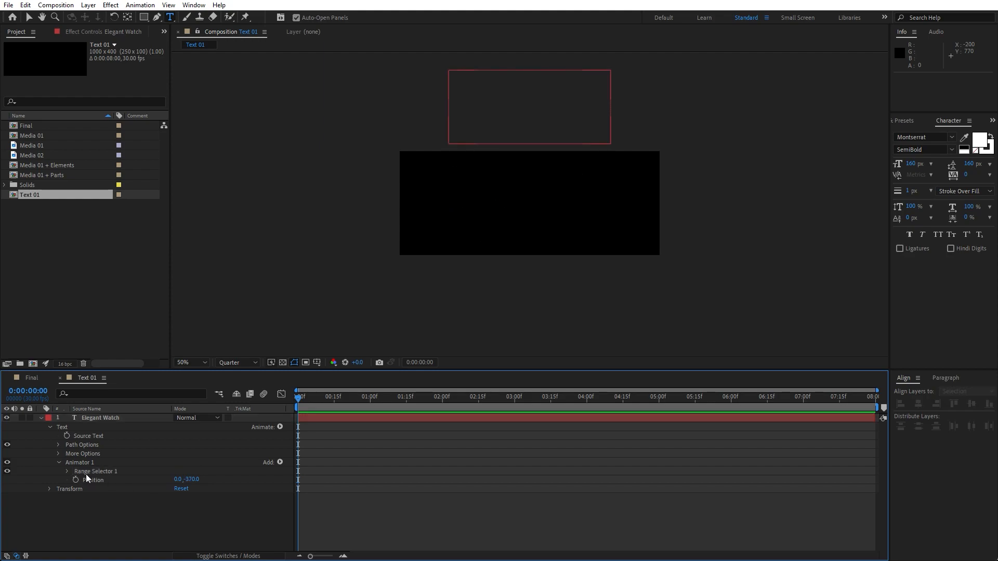
Keyframe the Range Selector's Offset at 100% at the start and -100% at 3 seconds, and play the animation
left_click(67, 471)
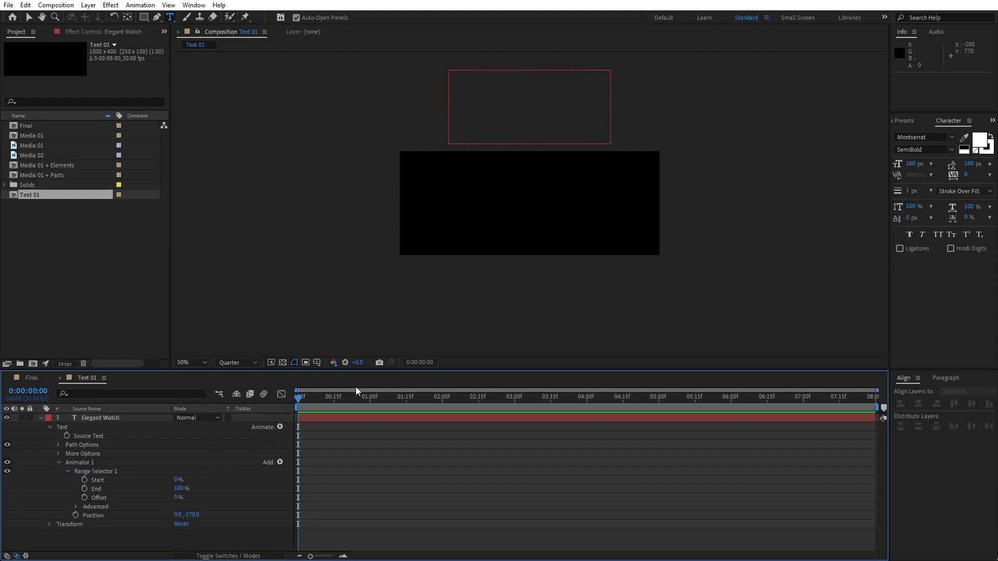
left_click(84, 497)
left_click(175, 497)
type("100")
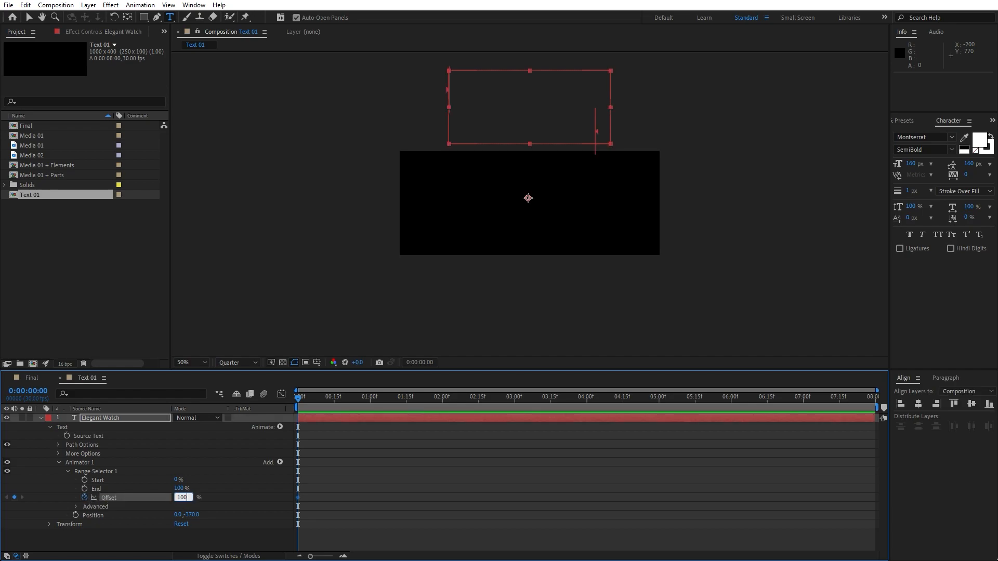
left_click_drag(346, 408, 516, 408)
left_click(177, 497)
type("-1")
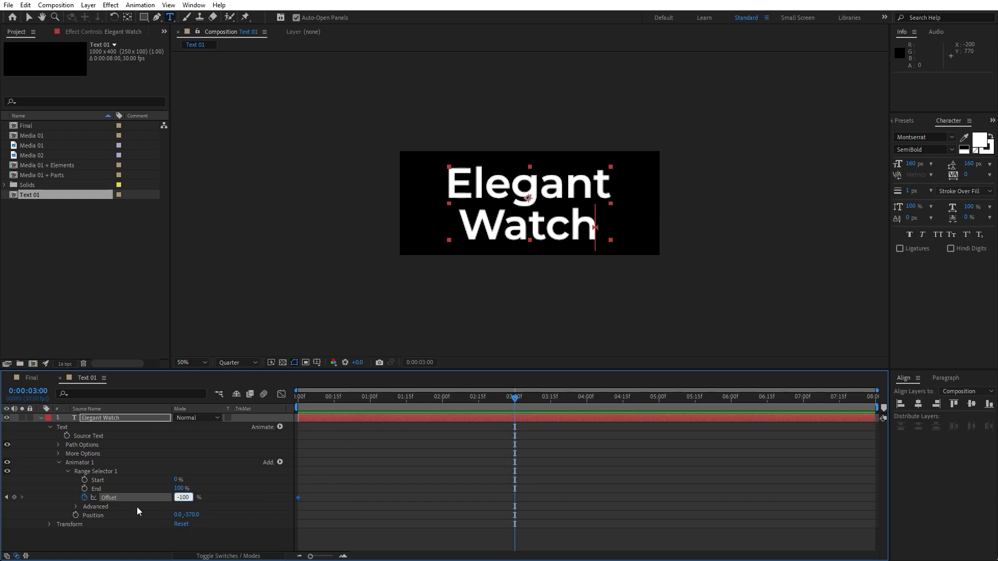
left_click(67, 485)
key("space")
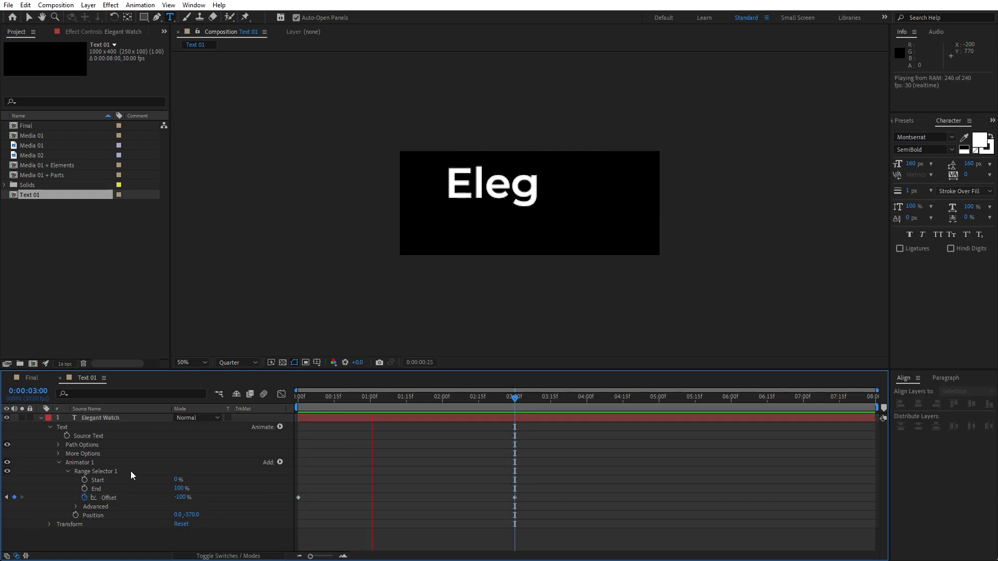
Set the Range Selector's shape to Ramp Down with Ease High and Ease Low at 50%, checking at 0:00:02:12
left_click_drag(373, 398, 472, 406)
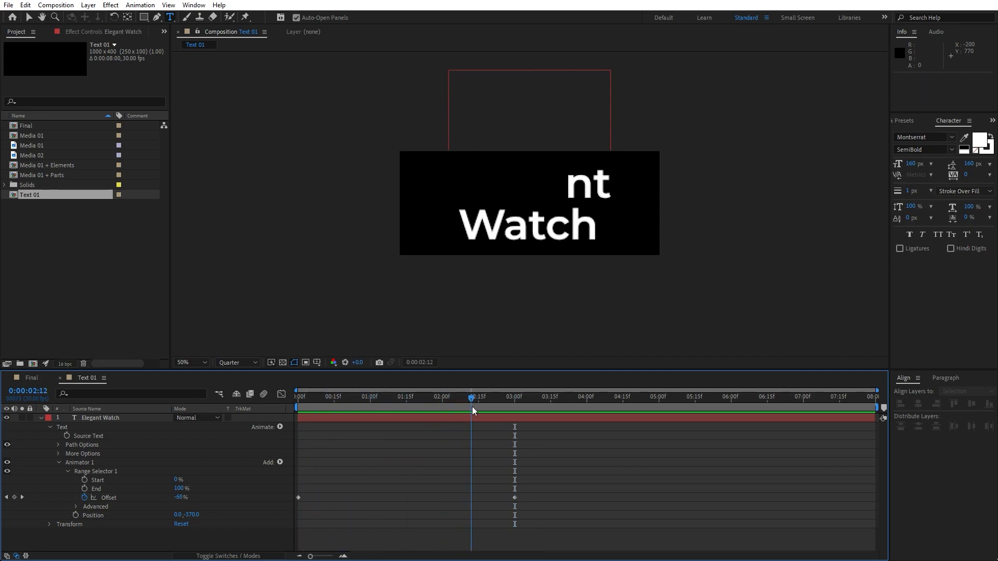
left_click(76, 506)
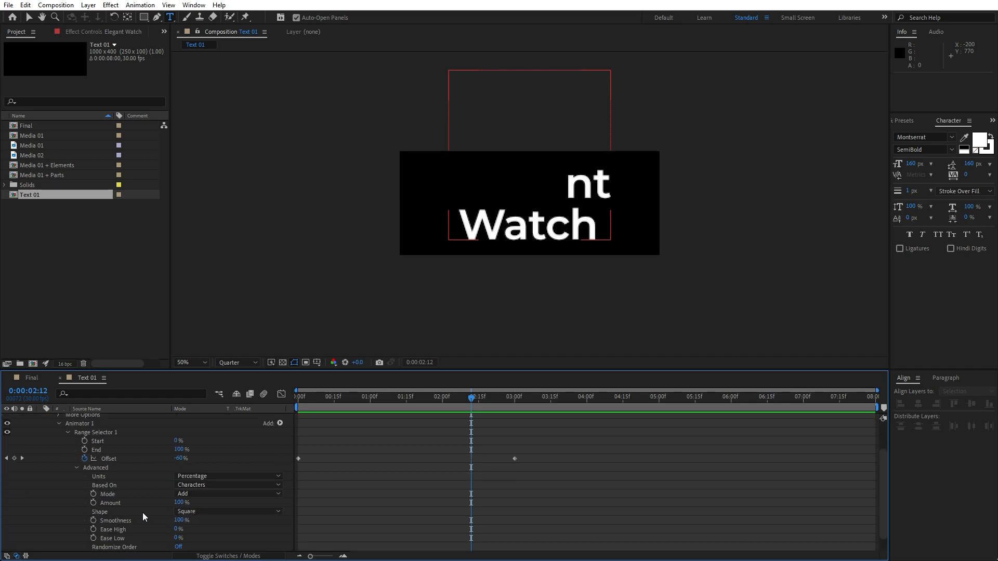
left_click(187, 511)
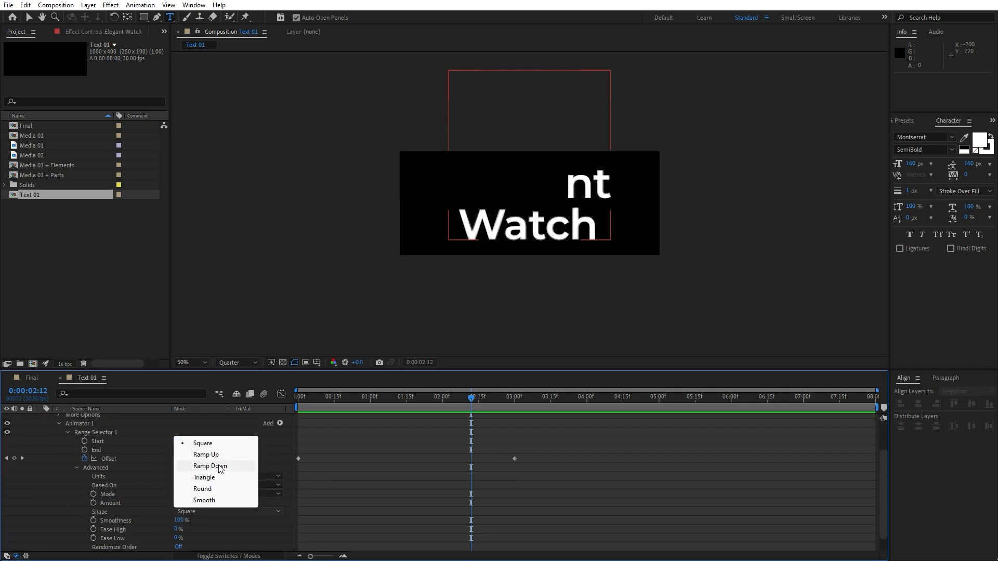
left_click(221, 466)
left_click(177, 521)
type("50")
key("Tab")
type("50")
key("Return")
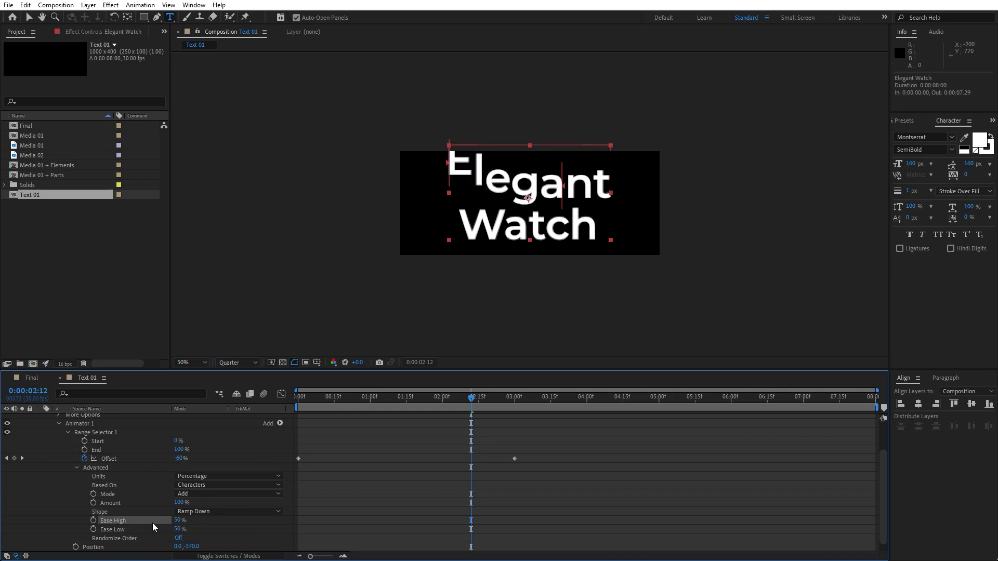
Ease both Offset keyframes and lengthen the last keyframe's incoming influence in the speed graph for a slower finish
left_click_drag(567, 488, 267, 426)
left_click(280, 396)
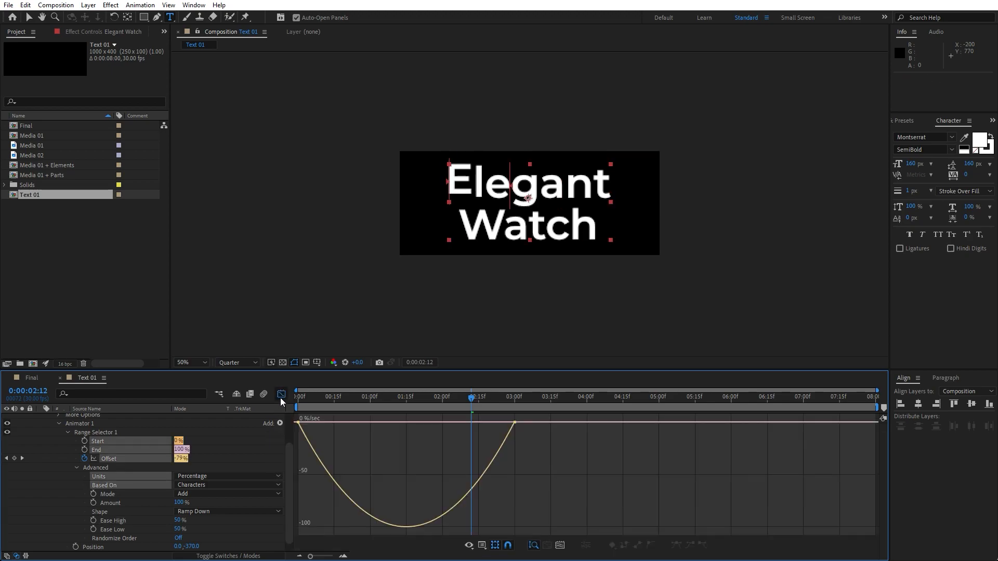
left_click_drag(478, 422, 387, 422)
left_click(282, 395)
left_click(62, 462)
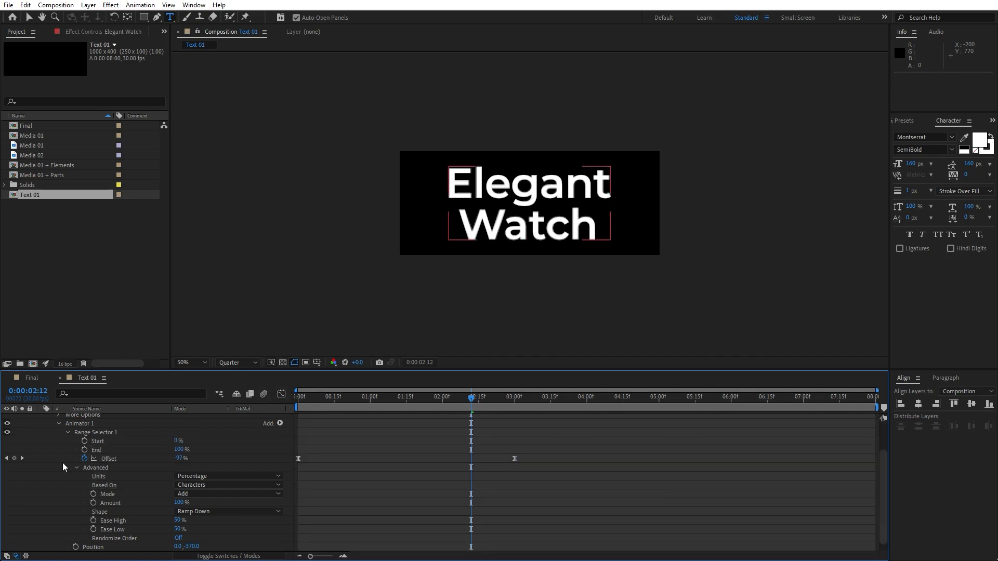
Preview the eased letter-drop animation up to 0:00:01:16 and collapse the Animator 1 properties
key("space")
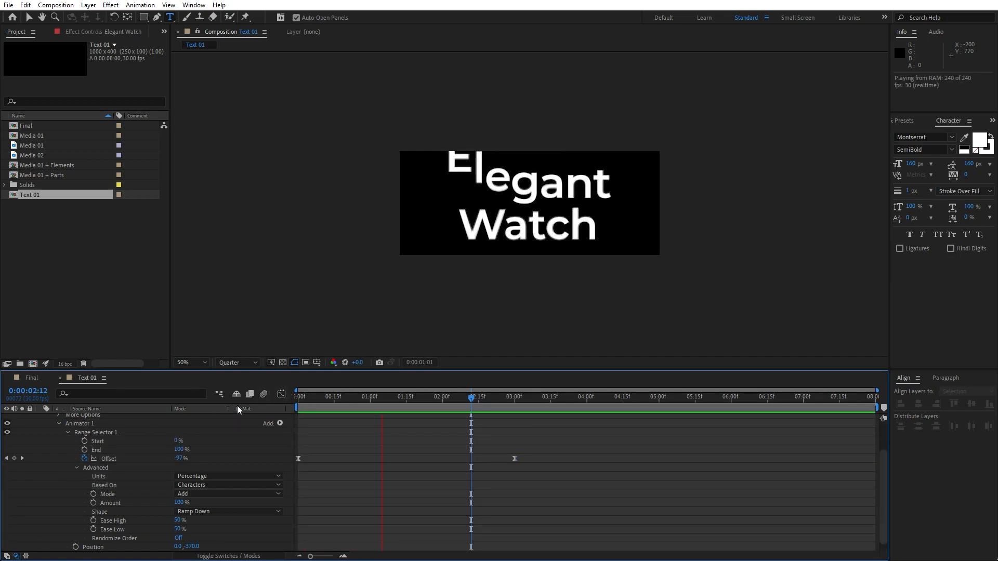
left_click_drag(359, 402, 410, 399)
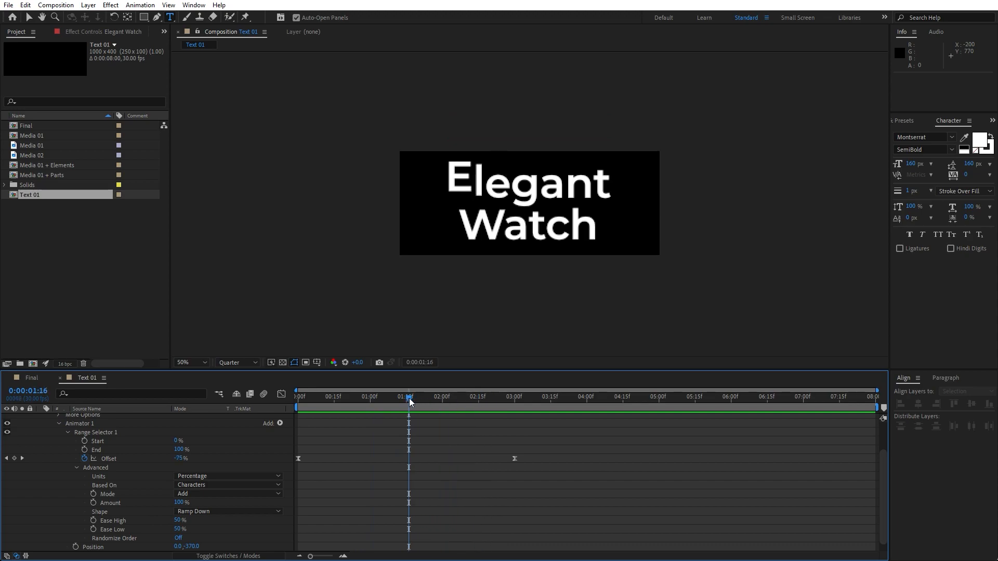
scroll(136, 450, "up", 3)
left_click(59, 463)
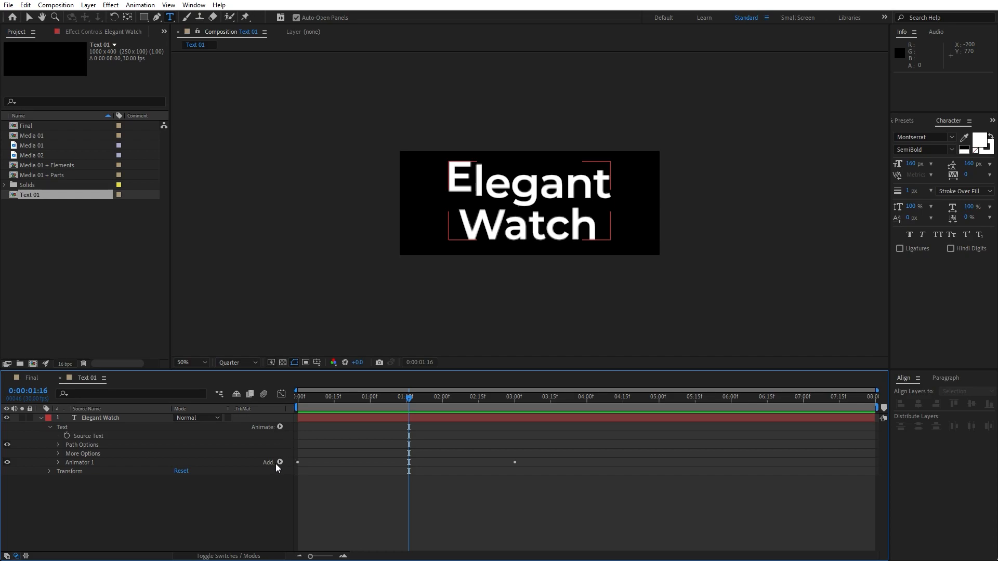
Add a Tracking animator to the Elegant Watch text, widen its letter spacing slightly, and preview the animation up to 0:00:01:27
left_click(279, 427)
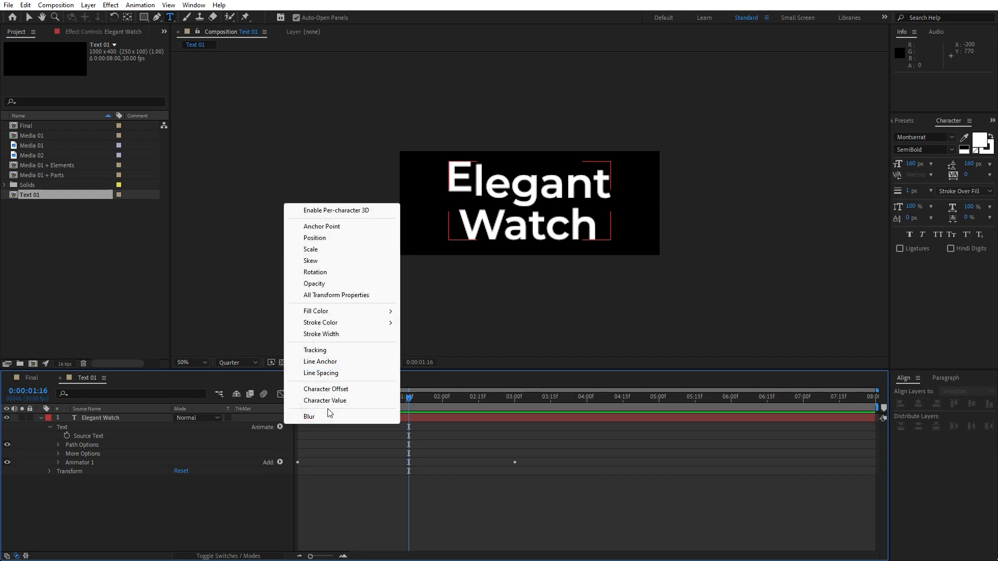
left_click(331, 350)
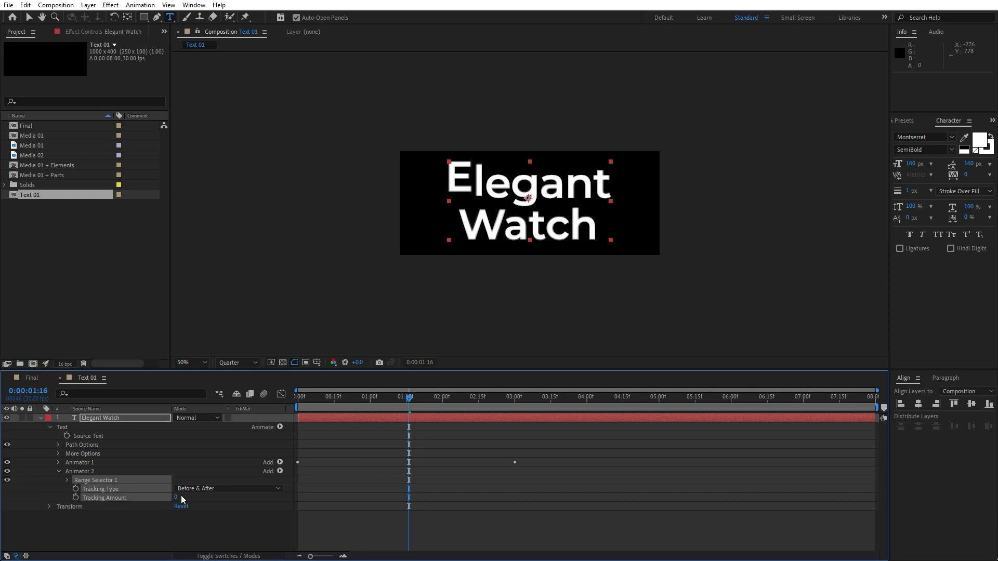
left_click_drag(176, 498, 180, 498)
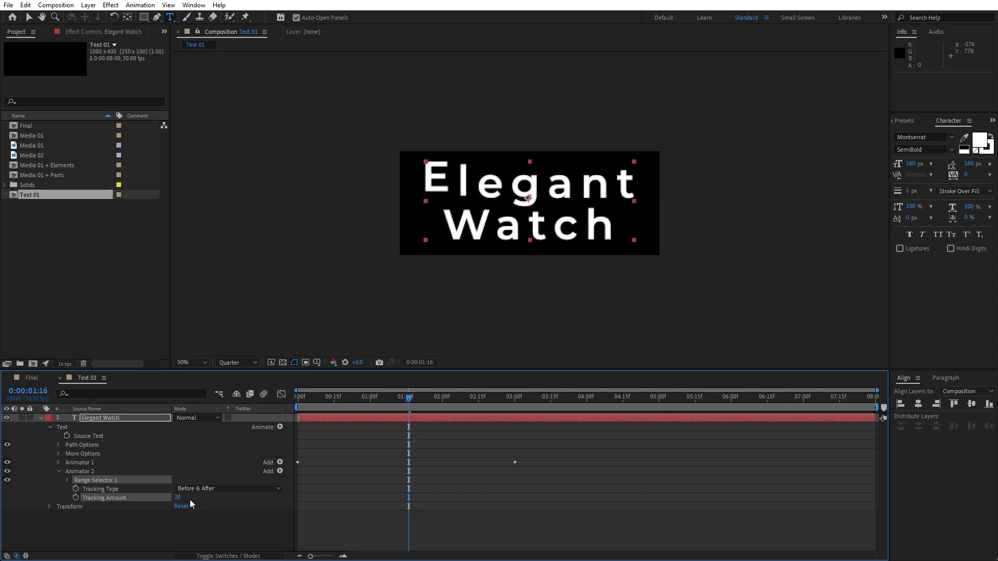
left_click(180, 498)
type("160")
left_click(164, 517)
left_click(40, 419)
key("space")
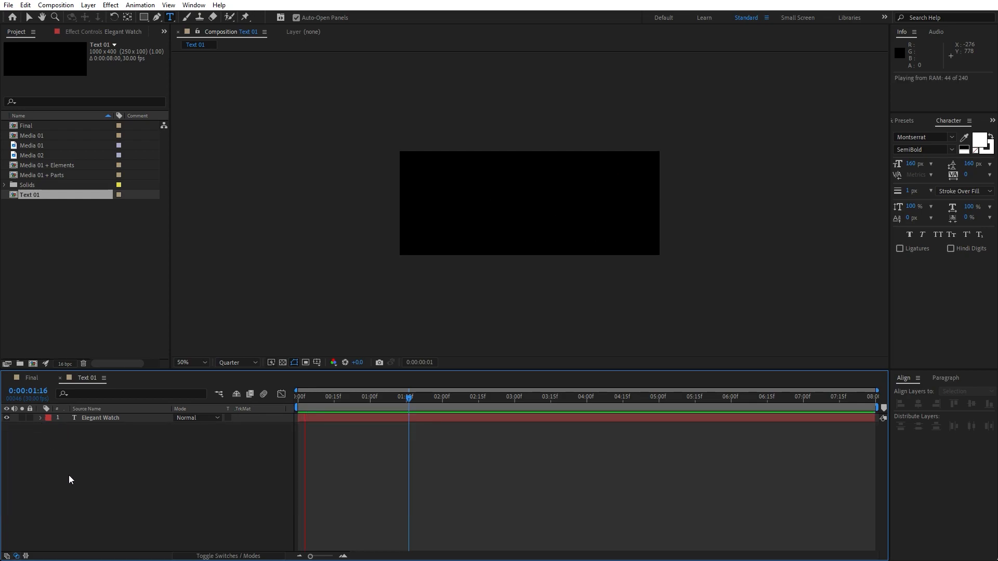
left_click_drag(364, 401, 435, 401)
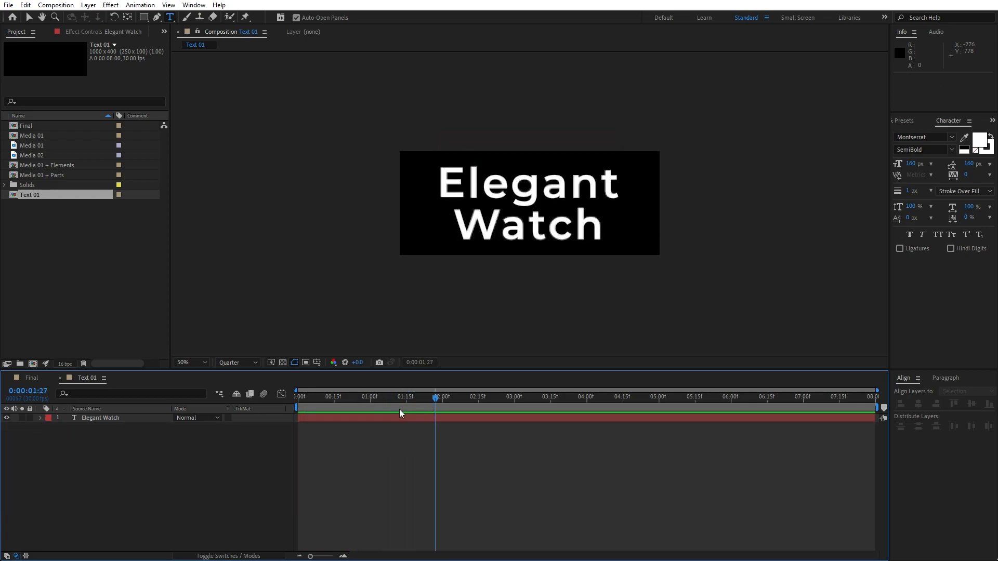
Add the Text 01 composition above all layers in Final and show the Title/Action Safe overlay
left_click(60, 378)
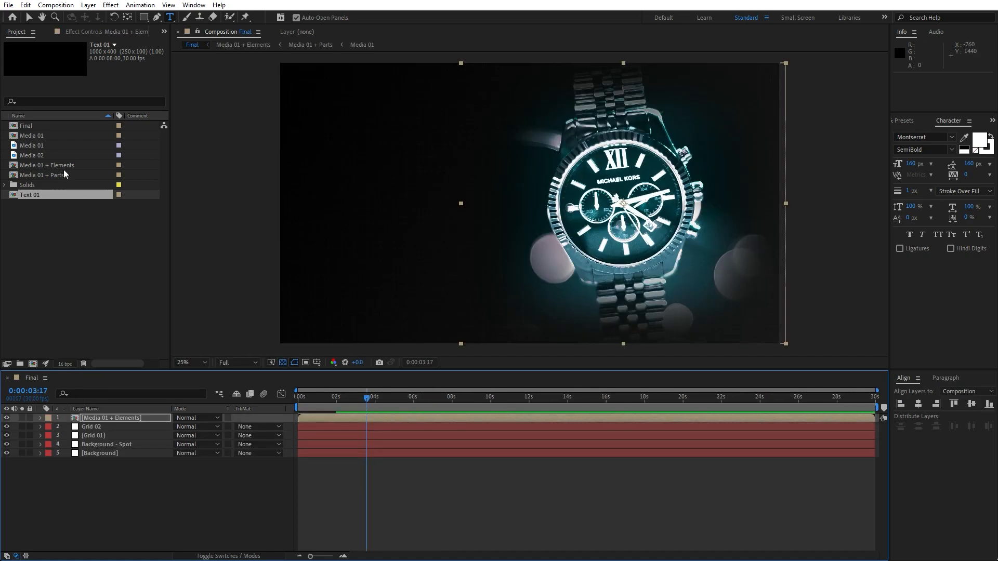
left_click(45, 196)
left_click_drag(30, 195, 131, 418)
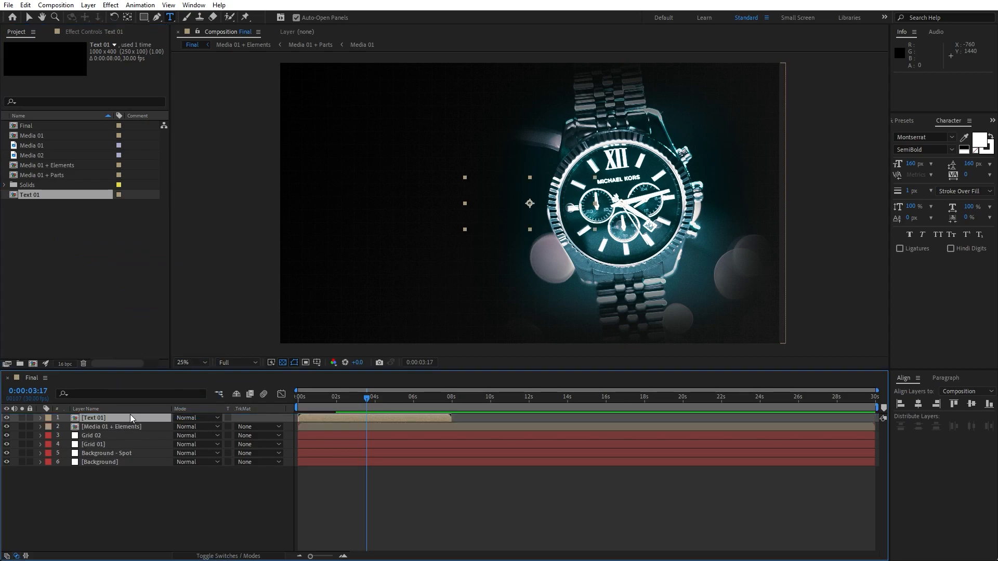
left_click(318, 362)
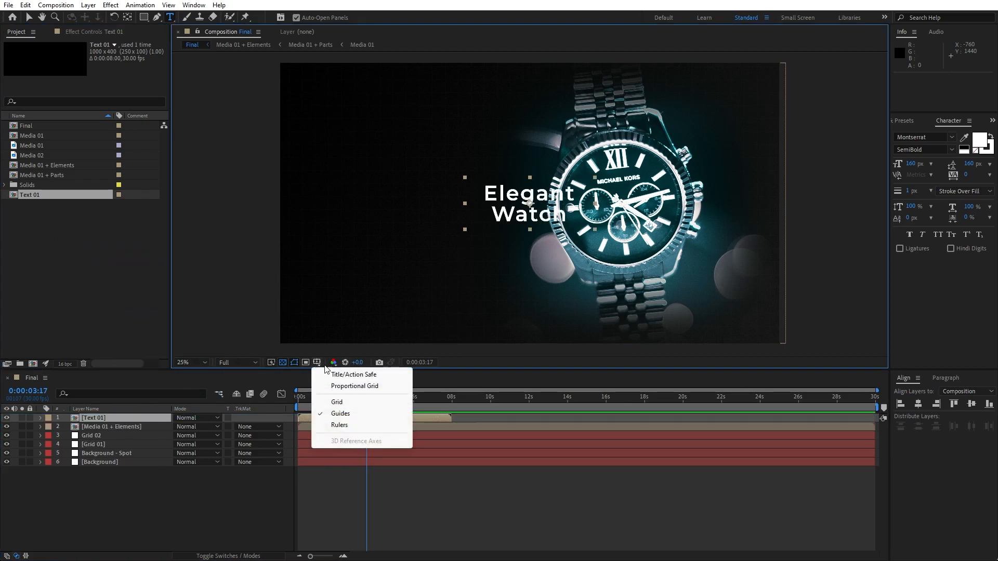
left_click(347, 375)
Nudge the Text 01 layer up and left to position 760, 880, and preview the Final animation up to 0:00:04:29
left_click(105, 419)
key("shift+Left")
key("shift+Left")
key("shift+Left")
key("shift+Left")
key("shift+Left")
key("shift+Left")
key("shift+Left")
key("shift+Left")
key("shift+Left")
key("shift+Left")
key("shift+Left")
key("shift+Left")
key("shift+Left")
key("shift+Left")
key("shift+Left")
key("shift+Left")
key("shift+Left")
key("shift+Left")
key("shift+Left")
key("shift+Left")
key("shift+Left")
key("shift+Left")
key("shift+Left")
key("shift+Left")
key("shift+Up")
key("shift+Up")
key("shift+Up")
key("shift+Up")
key("shift+Up")
key("shift+Up")
key("shift+Up")
key("shift+Up")
key("shift+Up")
key("shift+Up")
key("shift+Up")
key("shift+Up")
key("shift+Up")
key("shift+Up")
key("shift+Up")
key("shift+Up")
key("shift+Up")
key("shift+Up")
key("shift+Up")
key("shift+Up")
key("shift+Left")
key("shift+Left")
key("shift+Left")
key("shift+Left")
key("shift+Left")
key("shift+Left")
key("shift+Left")
key("shift+Left")
key("shift+Left")
key("shift+Left")
key("shift+Left")
key("shift+Left")
key("shift+Left")
key("shift+Left")
key("shift+Left")
key("shift+Left")
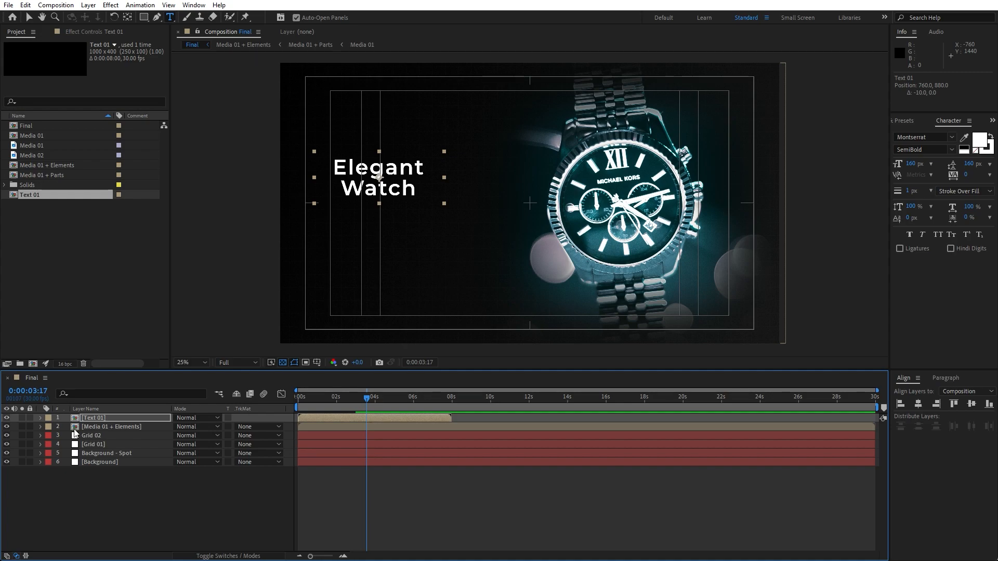
left_click(97, 523)
key("space")
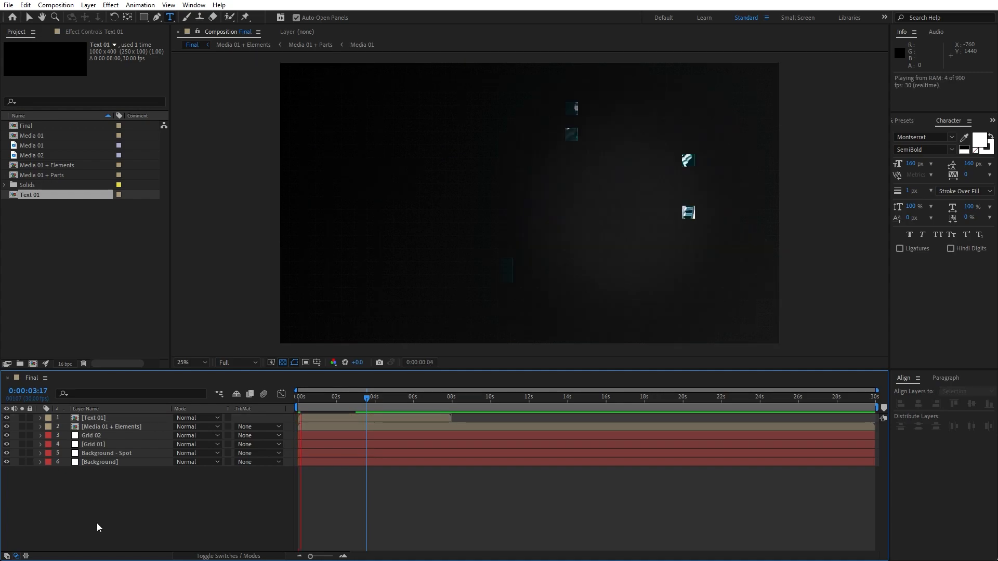
left_click(382, 407)
left_click_drag(382, 407, 395, 400)
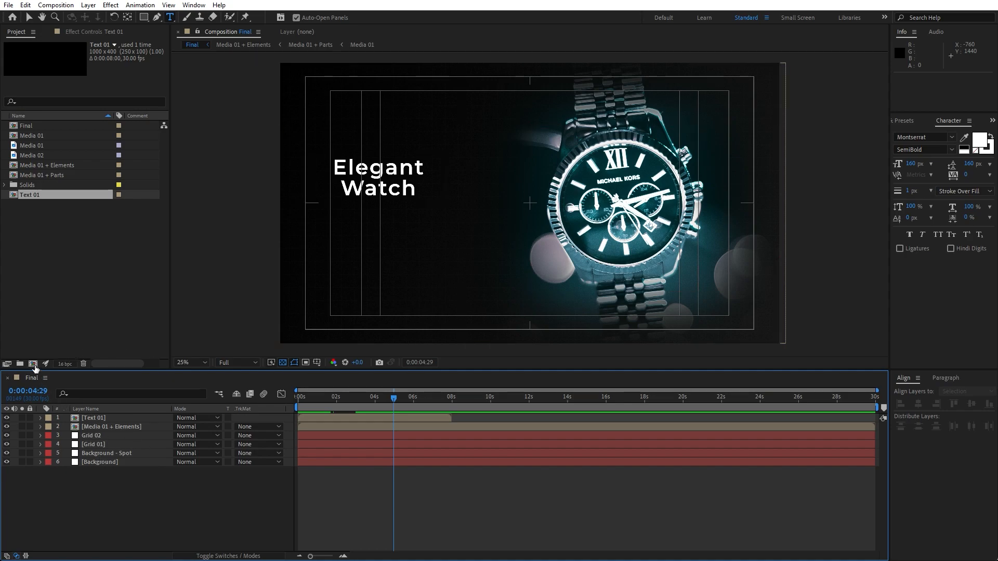
Create a composition named Text 02 at 1000 × 600 px, 30 fps, with an 8-second duration
left_click(33, 364)
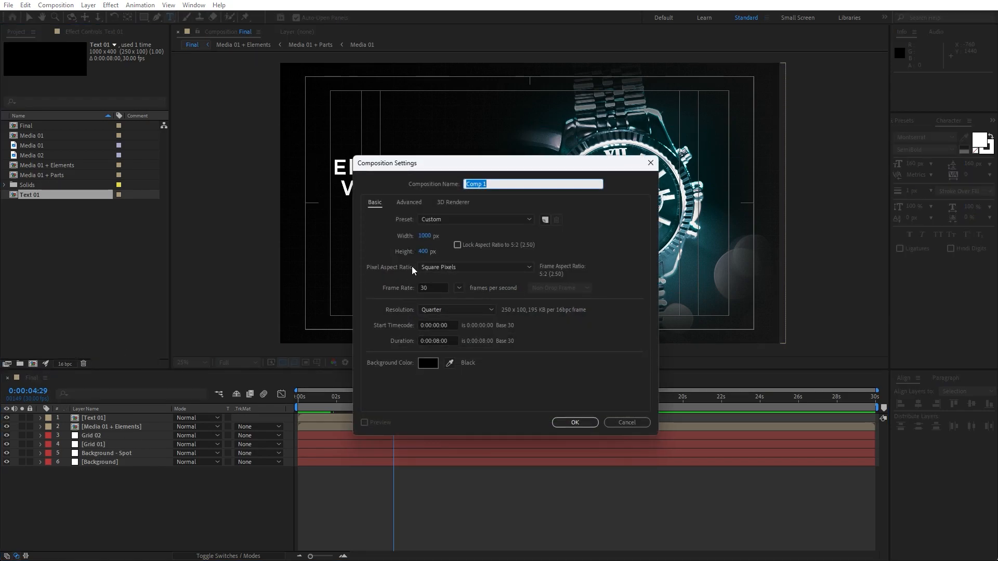
left_click(424, 252)
type("600")
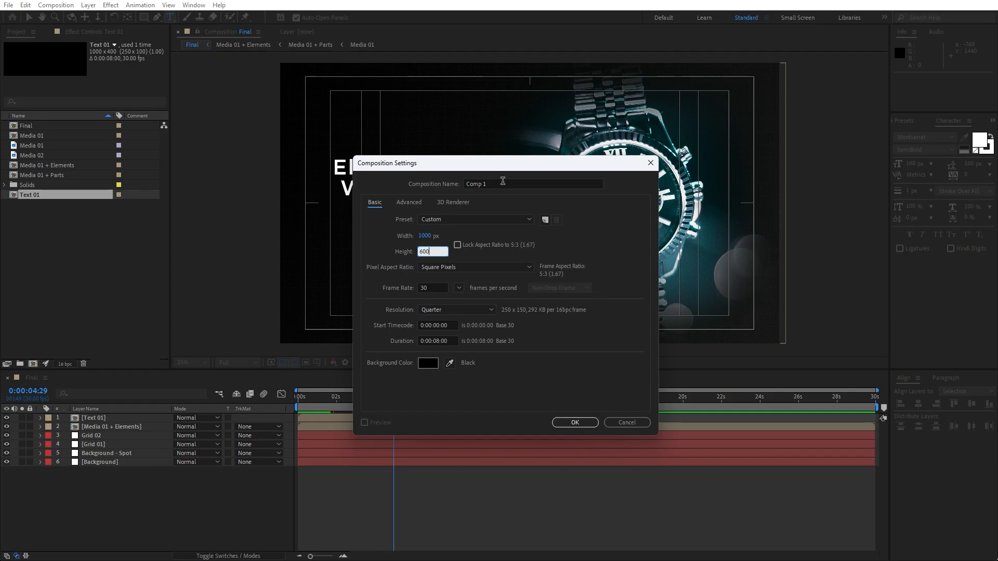
left_click(502, 183)
type("Text 02")
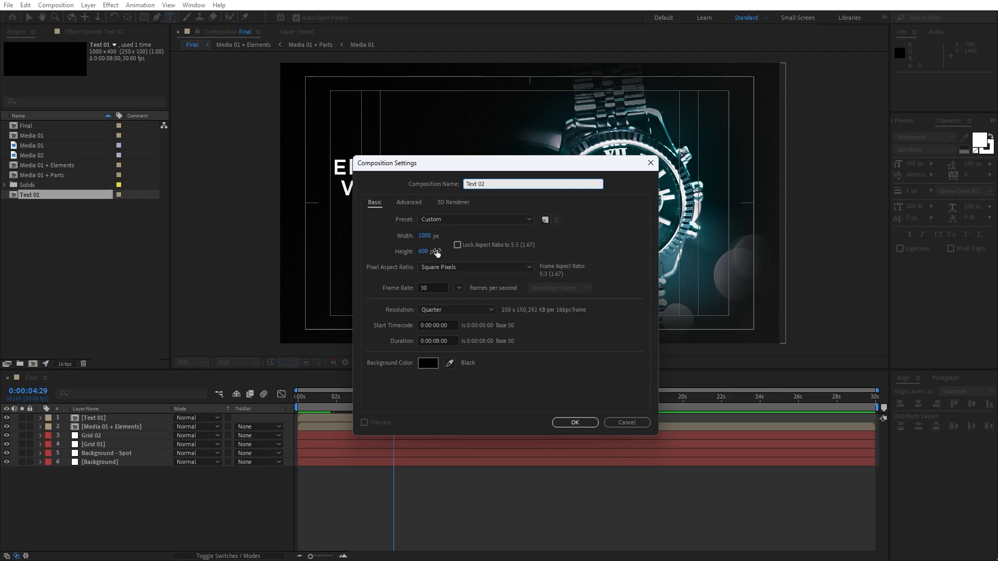
left_click(558, 424)
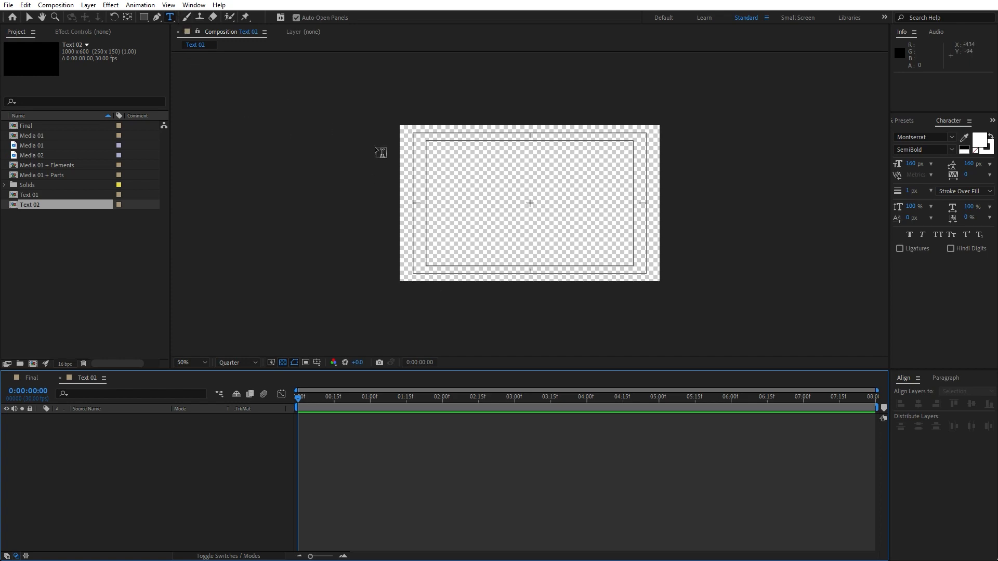
Fill a nearly full-frame text box with Lorem ipsum in Montserrat Thin, 40 px with 50 px leading, and turn off the transparency grid
left_click_drag(410, 134, 655, 278)
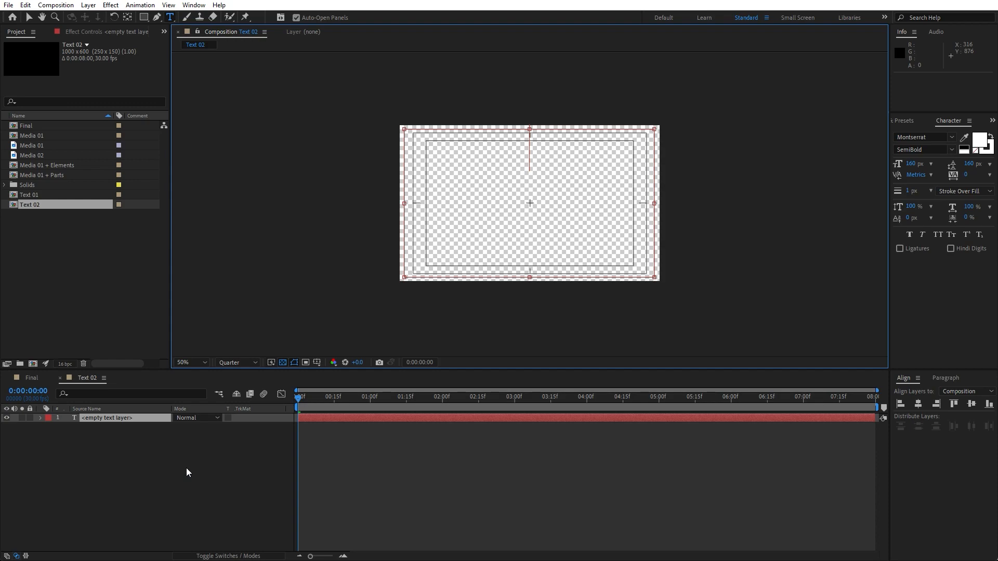
type("Lorem ipsum dolor sit amet, consectetur adipiscing elit, sed do eiusmod tempor incididunt ut labore et dolore magna aliqua. Ut enim ad minim veniam, quis nostrud exercitation ullamco laboris nisi ut aliquip ex ea commodo consequat. Duis aute irure dolor in reprehenderit in voluptate velit esse cillum dolore eu fugiat nulla pariatur. Excepteur sint occaecat cupidatat non proident, sunt in culpa qui officia deserunt mollit anim id est laborum.")
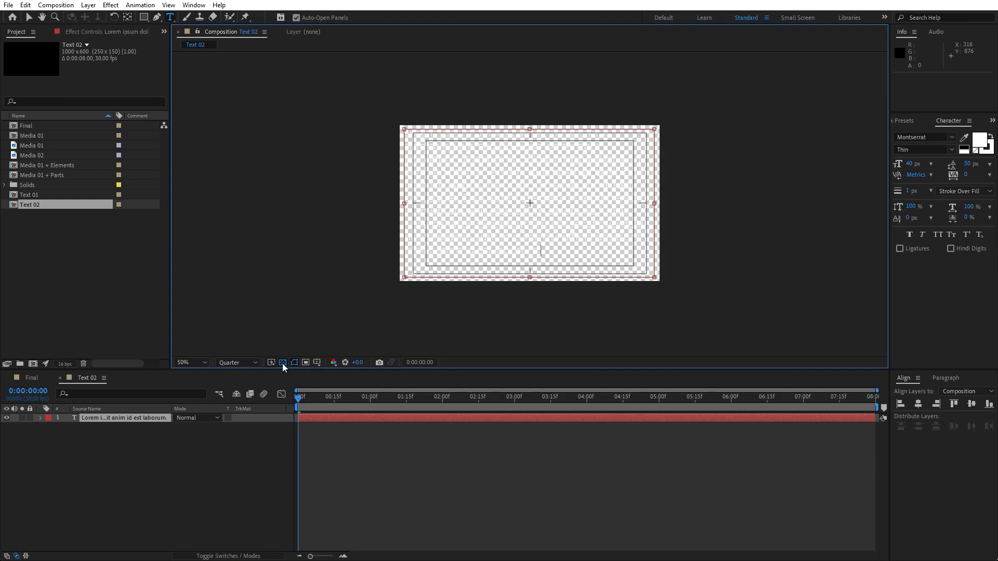
left_click(283, 363)
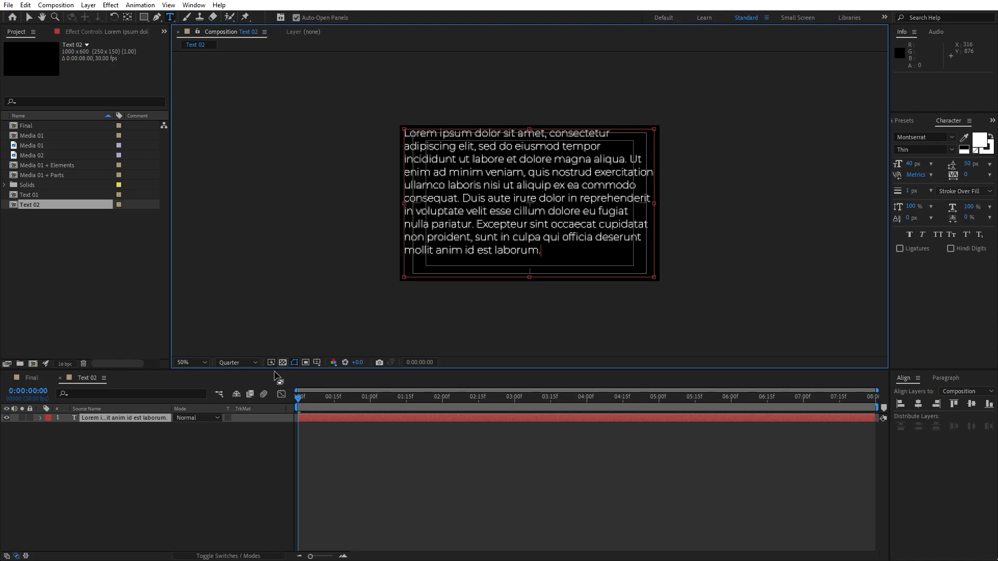
left_click(182, 457)
double_click(107, 422)
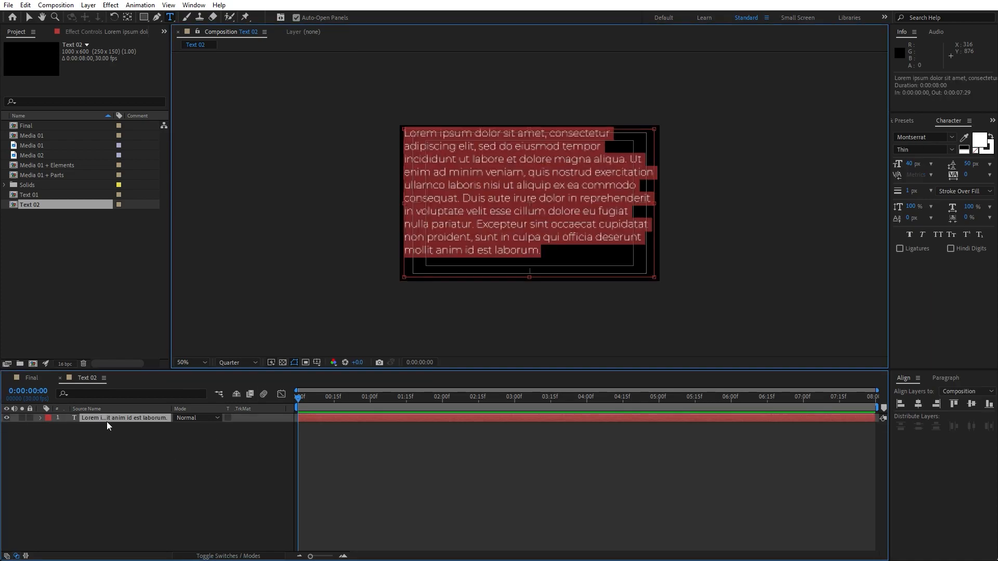
left_click(915, 149)
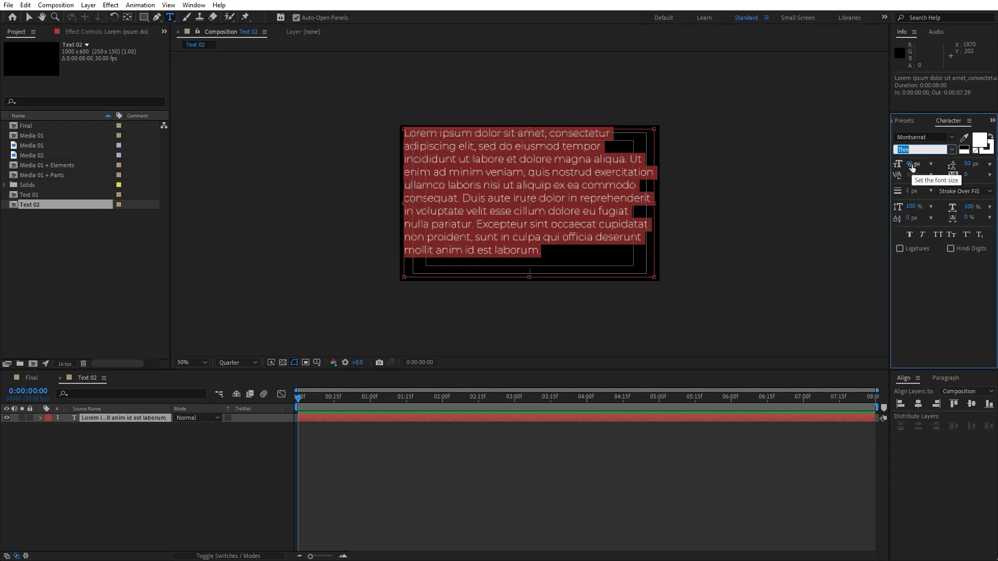
left_click(127, 441)
Add Text 02 on top of the Final layers beneath the title, flush with the title-safe edge at X 880, and hide the safe-area overlay
left_click(32, 377)
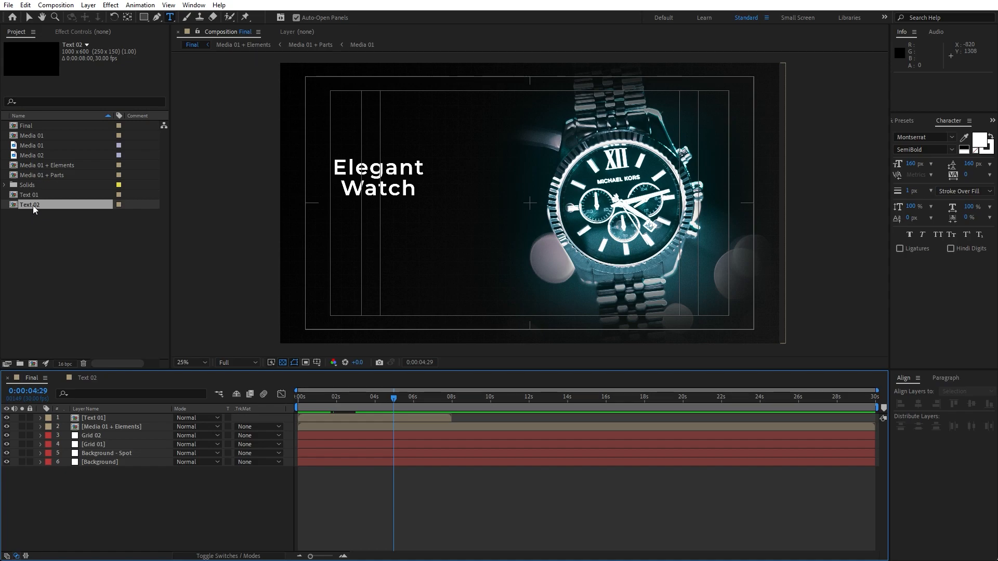
left_click_drag(32, 205, 146, 417)
key("shift+Left")
key("shift+Left")
key("shift+Left")
key("shift+Left")
key("shift+Left")
key("shift+Left")
key("shift+Left")
key("shift+Left")
key("shift+Left")
key("shift+Left")
key("shift+Left")
key("shift+Left")
key("shift+Left")
key("shift+Left")
key("shift+Left")
key("shift+Left")
key("shift+Left")
key("shift+Left")
key("shift+Left")
key("shift+Left")
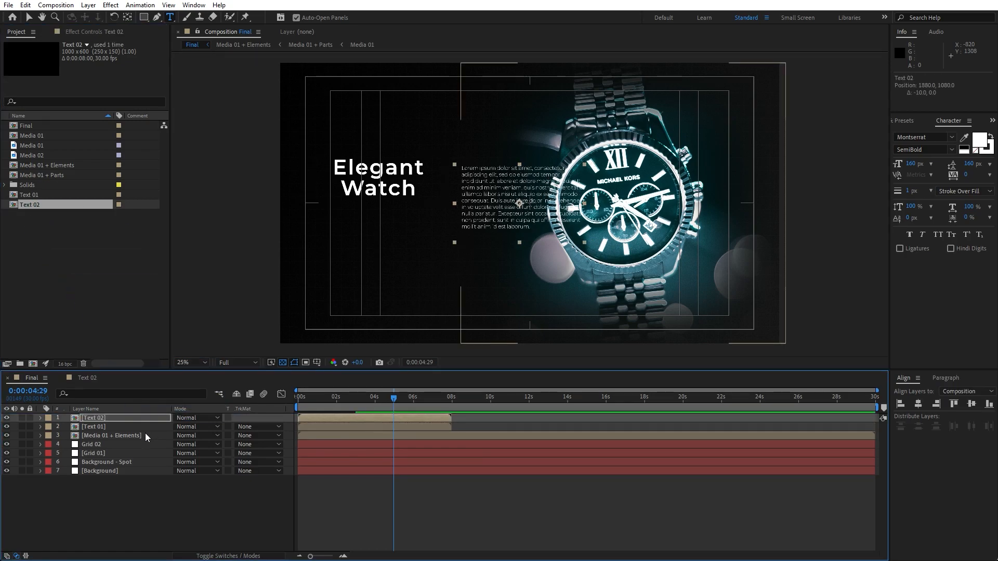
key("shift+Down")
key("shift+Down")
key("shift+Down")
key("shift+Down")
key("shift+Down")
key("shift+Down")
key("shift+Down")
key("shift+Down")
key("shift+Down")
key("shift+Down")
key("shift+Down")
key("shift+Down")
key("shift+Down")
key("shift+Down")
key("shift+Down")
key("shift+Down")
key("shift+Down")
key("shift+Down")
key("shift+Down")
key("shift+Down")
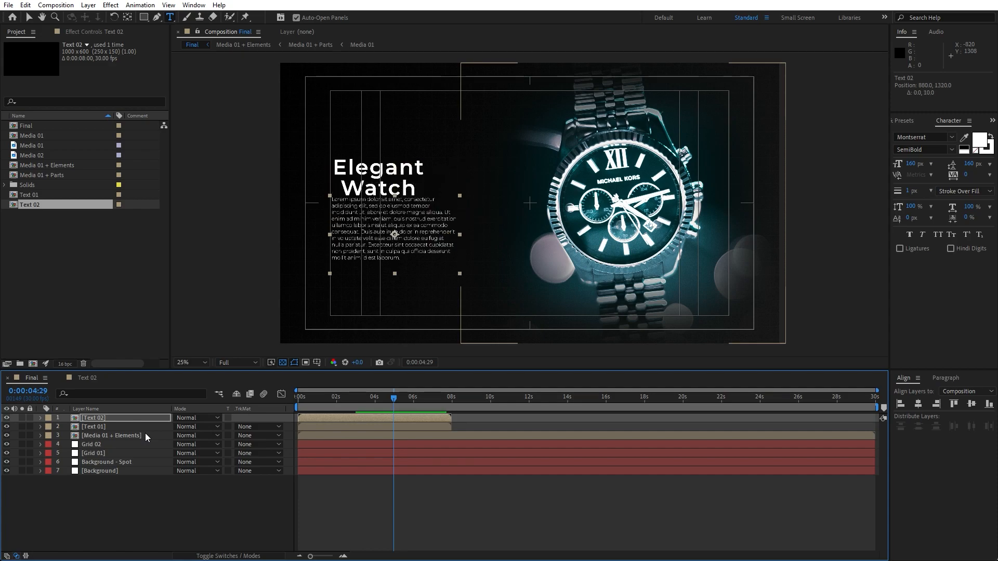
left_click(317, 362)
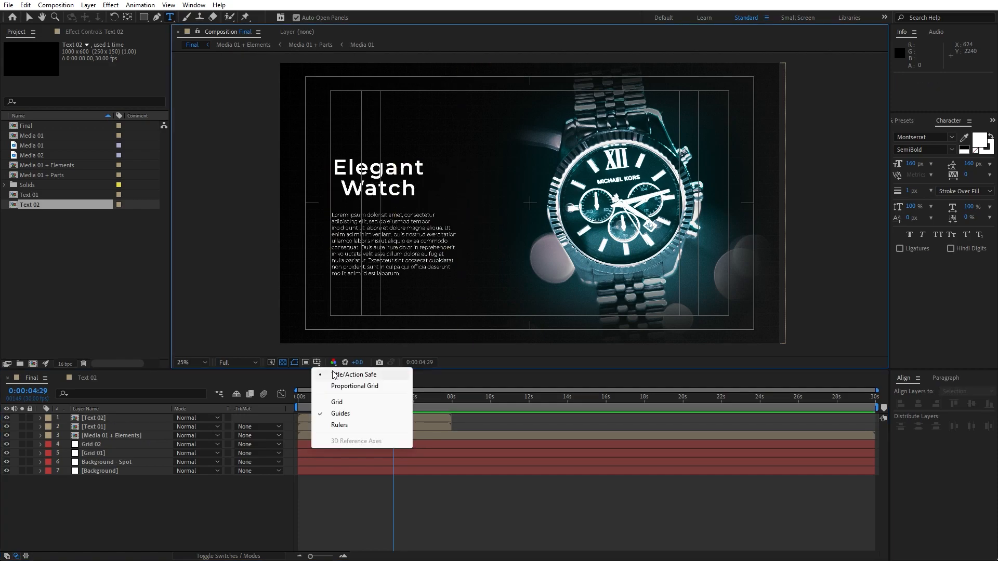
left_click(330, 376)
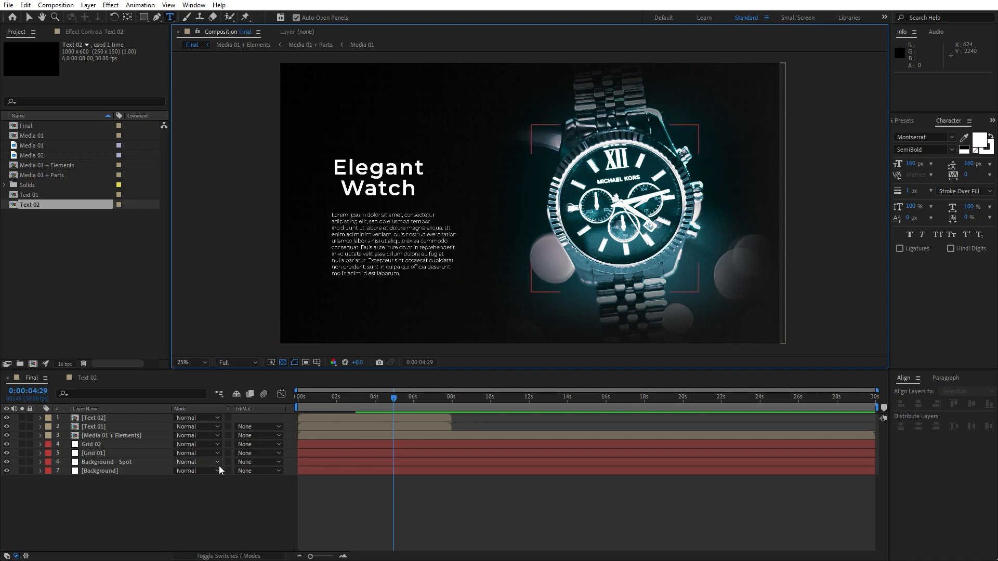
Apply the Typewriter animation preset to the Lorem ipsum text layer inside the Text 02 composition
double_click(95, 419)
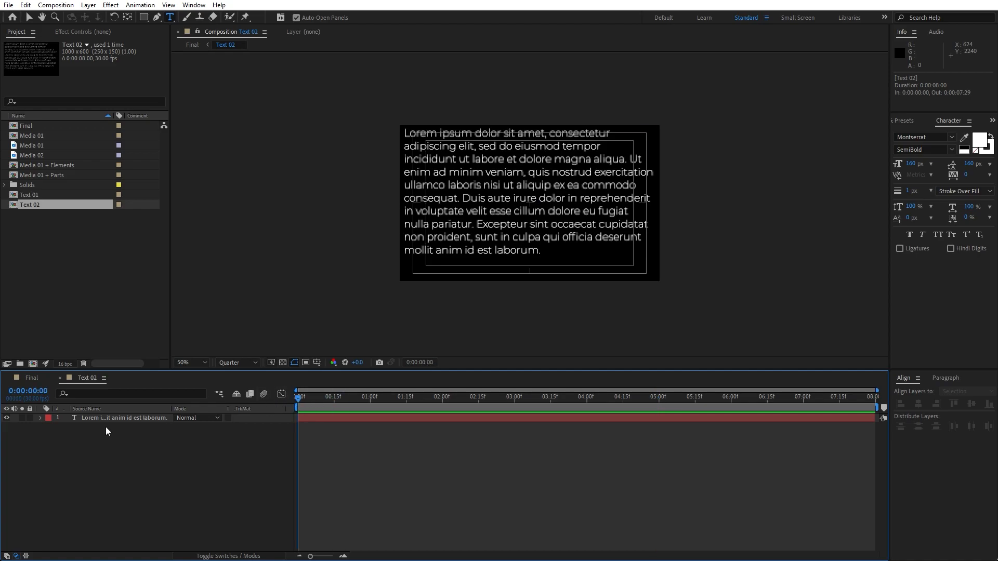
left_click(102, 418)
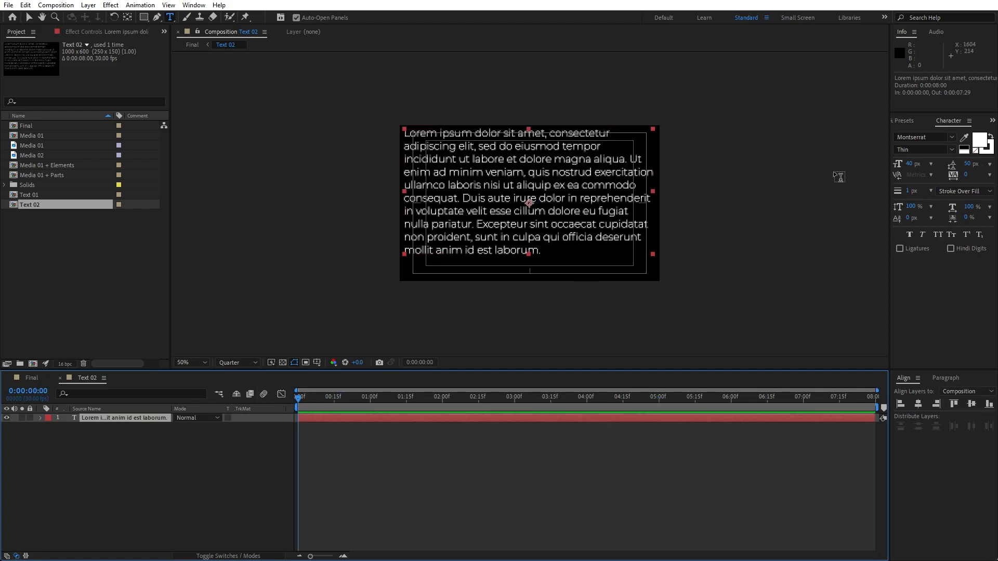
left_click(898, 120)
left_click(951, 132)
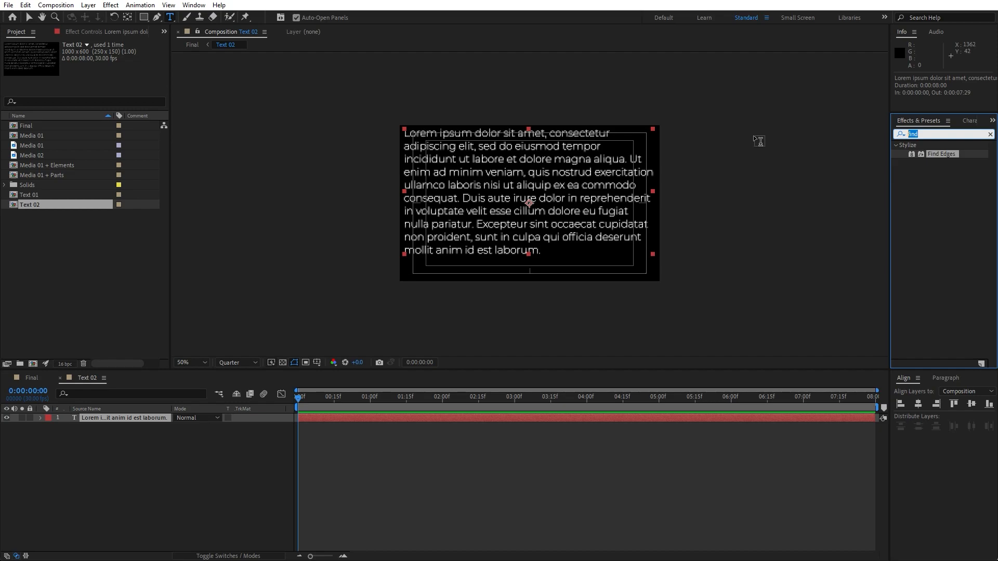
type("typ")
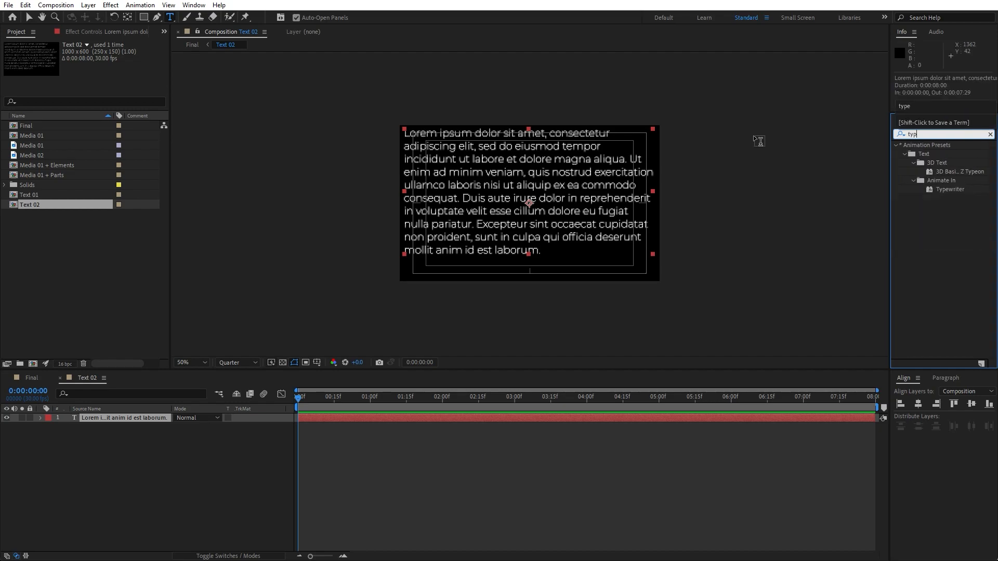
left_click_drag(933, 190, 102, 422)
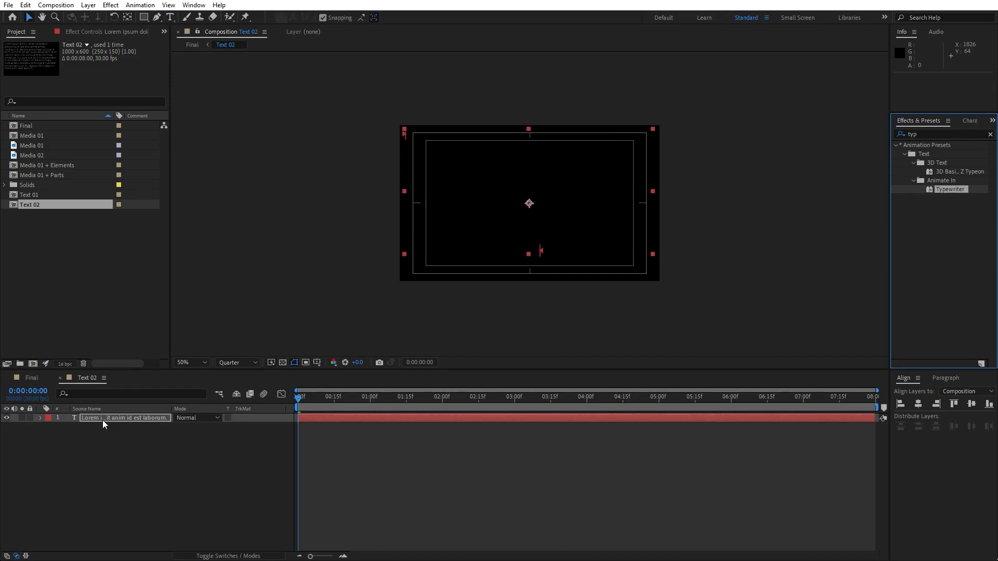
Move the typewriter's last Start keyframe to 0:00:04:01 and preview the result in Final up to 0:00:03:12
left_click(144, 419)
key("u")
left_click_drag(479, 436, 588, 438)
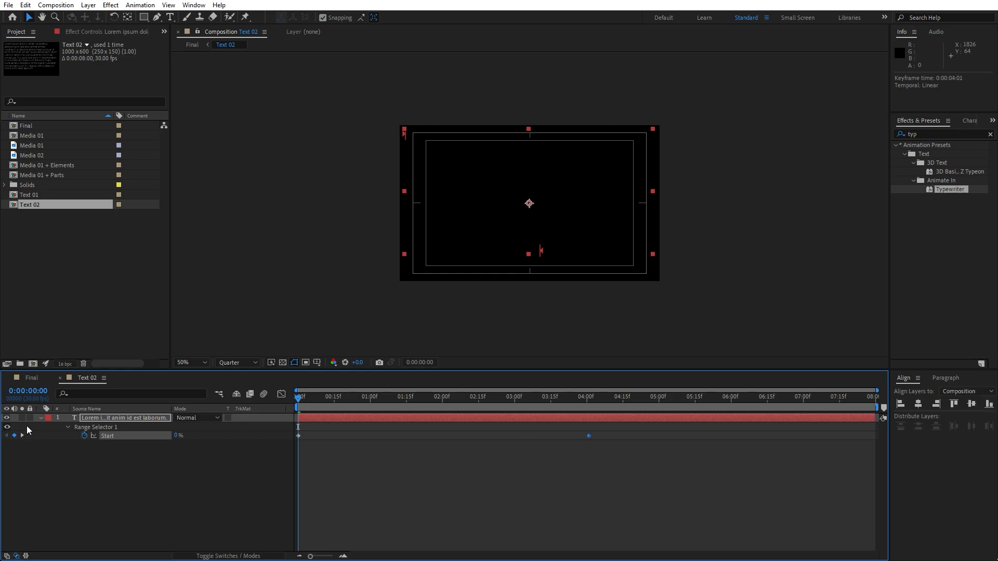
left_click(41, 418)
left_click(32, 378)
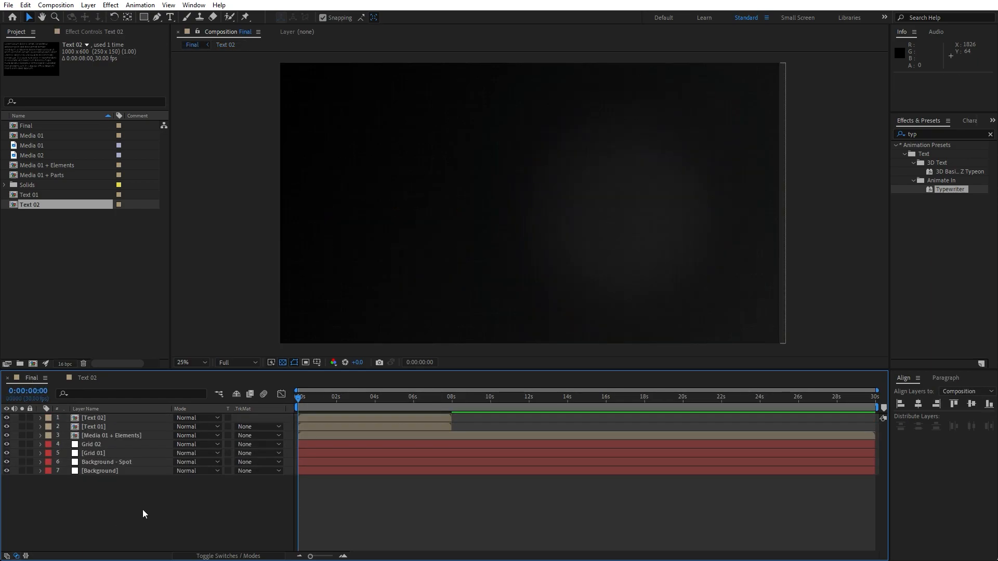
key("space")
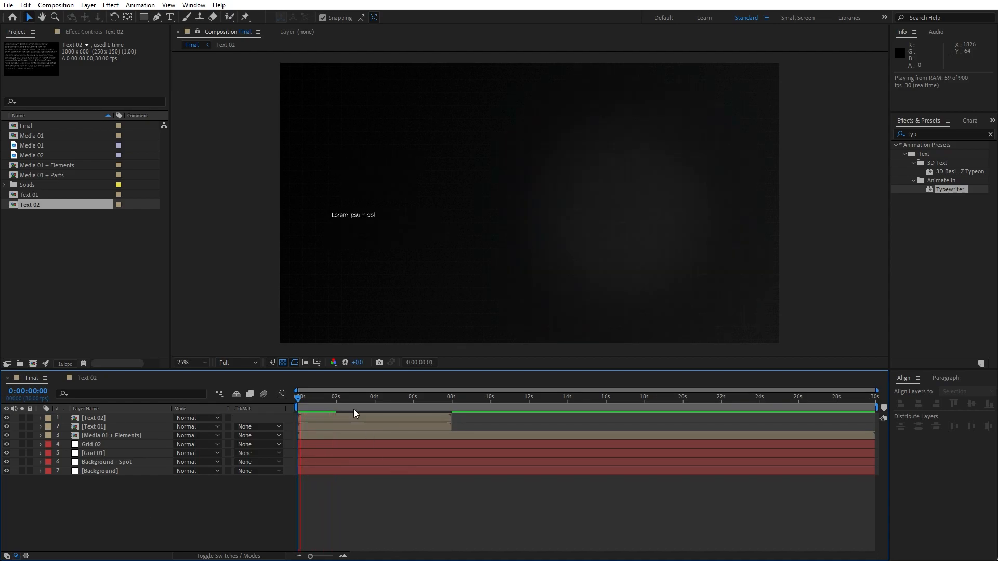
left_click_drag(348, 406, 364, 403)
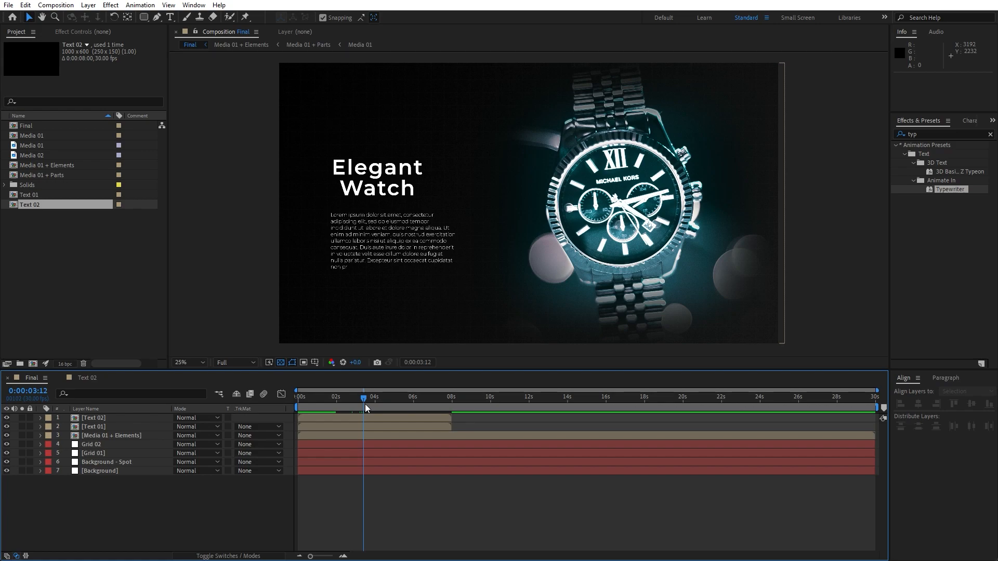
Create a Price composition of 400 × 90 px at 30 fps lasting 0:00:08:00, and turn off the transparency grid
key("ctrl+n")
type("Price")
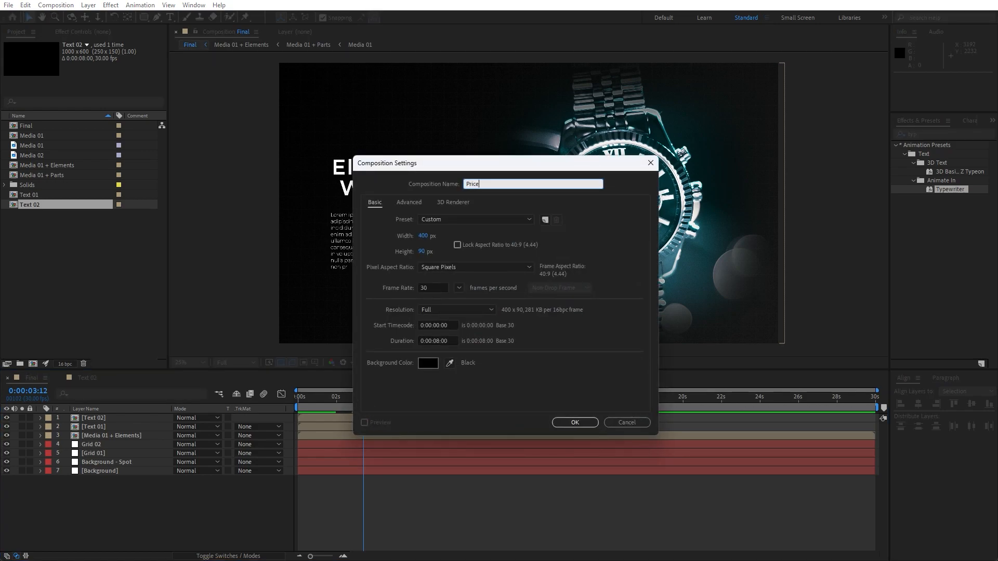
left_click(575, 423)
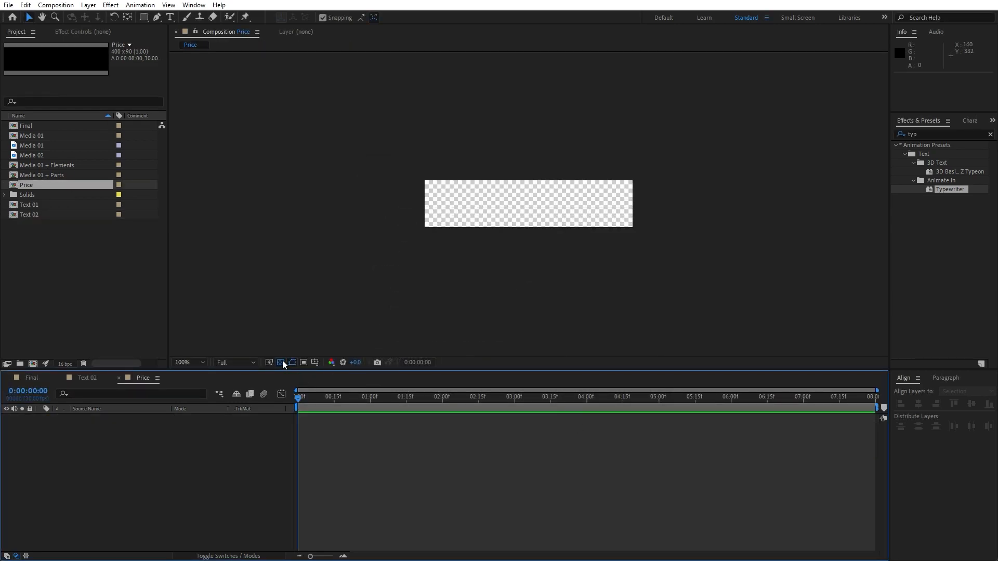
left_click(280, 361)
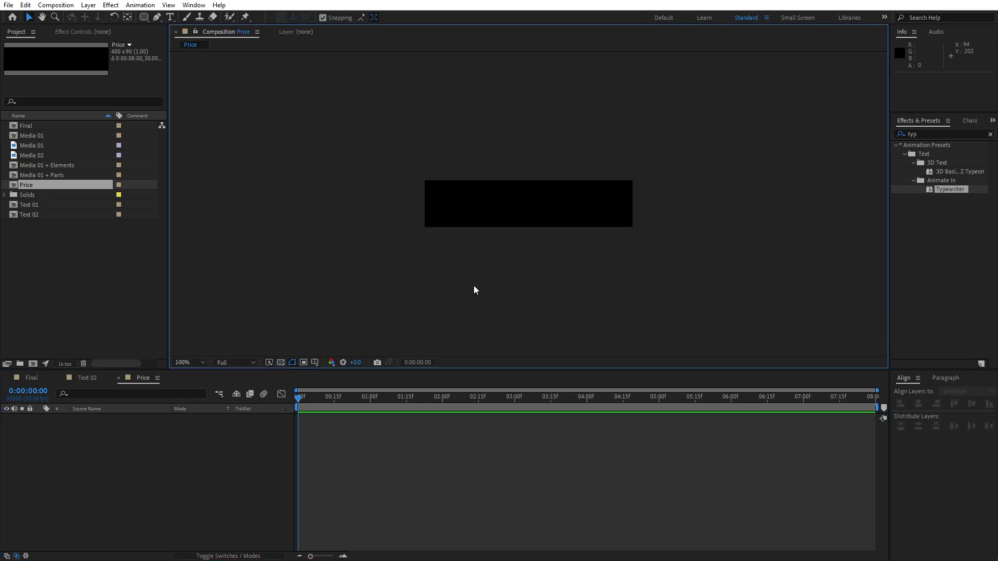
Add the text "65000 $" in white Montserrat Bold, 55 px, and center it horizontally and vertically in the Price composition
key("period")
key("ctrl+t")
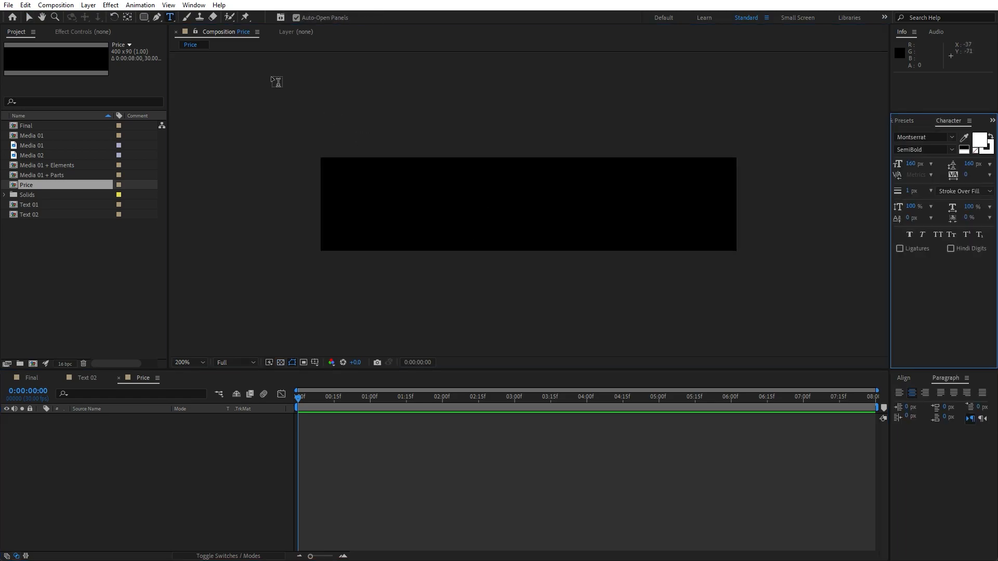
left_click(483, 215)
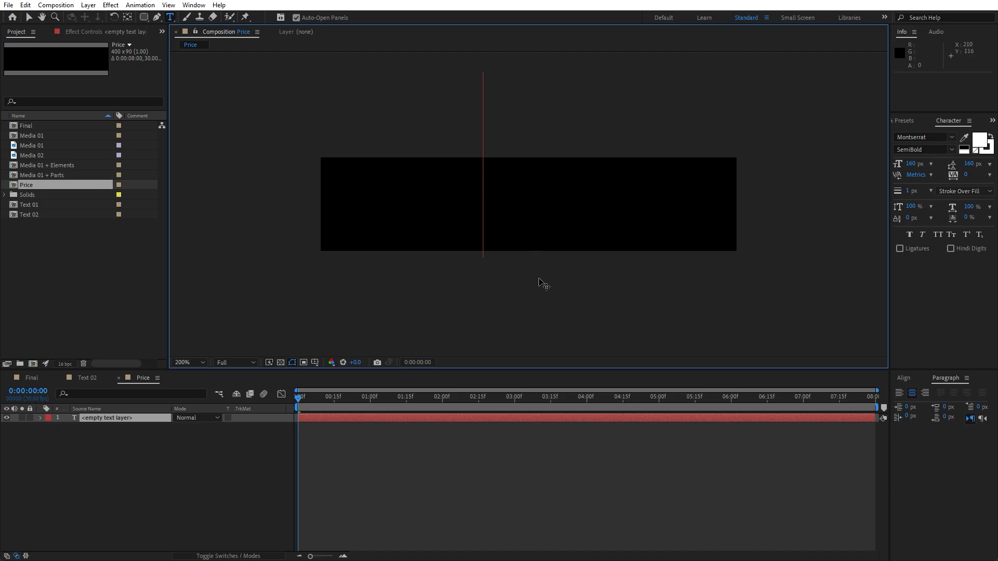
type("65000 $")
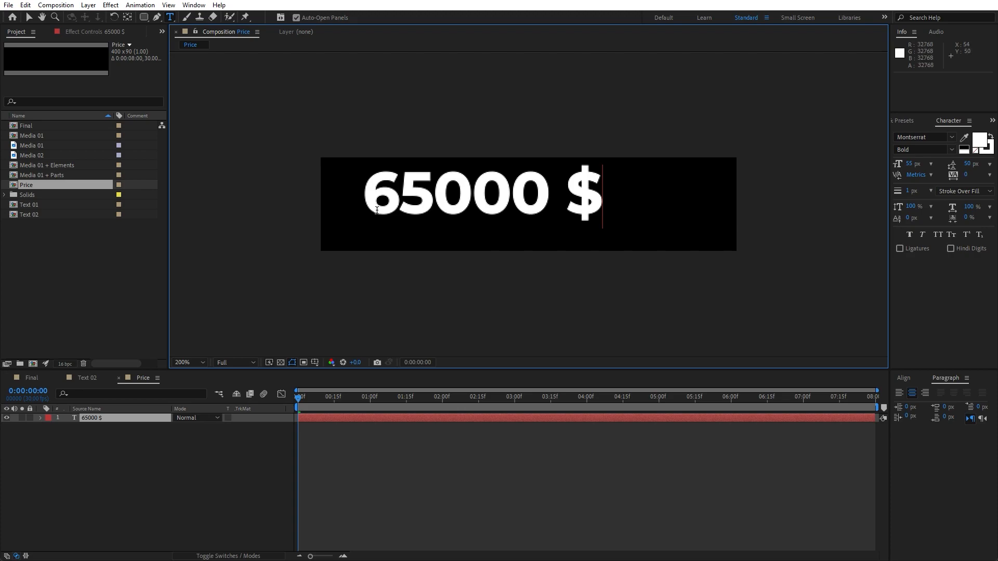
left_click(100, 420)
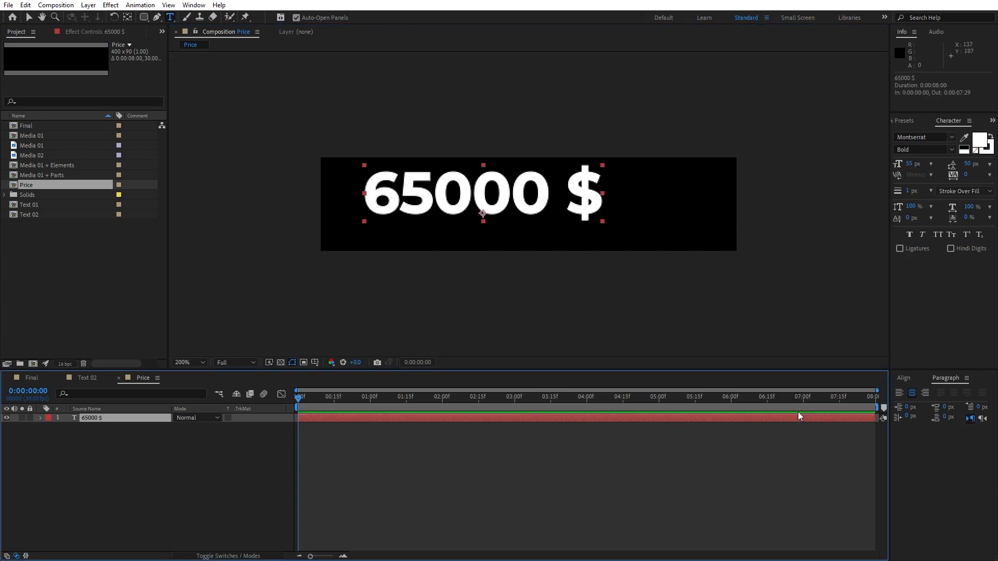
left_click(905, 380)
left_click(919, 404)
left_click(969, 404)
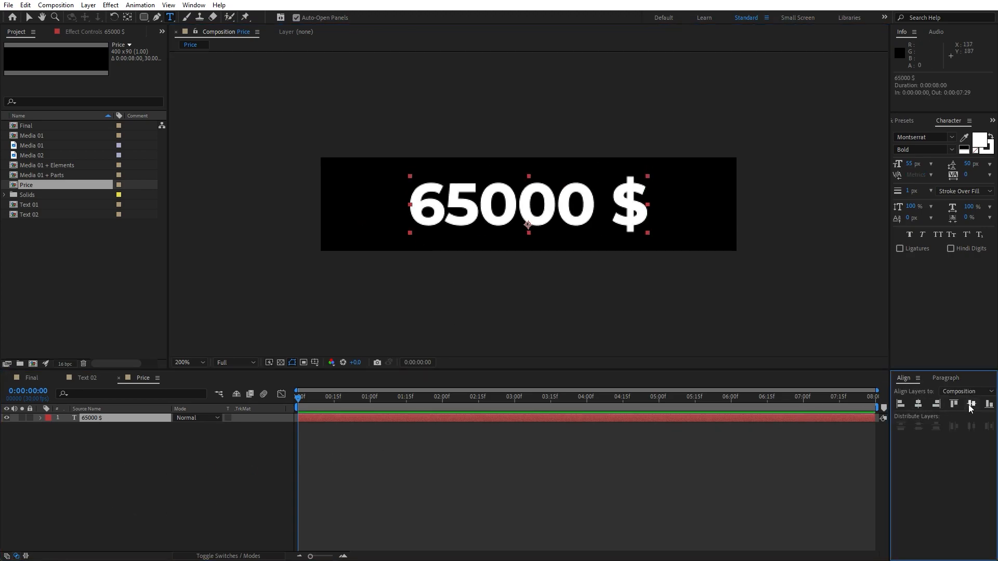
Add a Tracking animator to the price text and set its tracking amount to 10
left_click(199, 493)
left_click(40, 419)
left_click(41, 417)
left_click(262, 468)
left_click(279, 427)
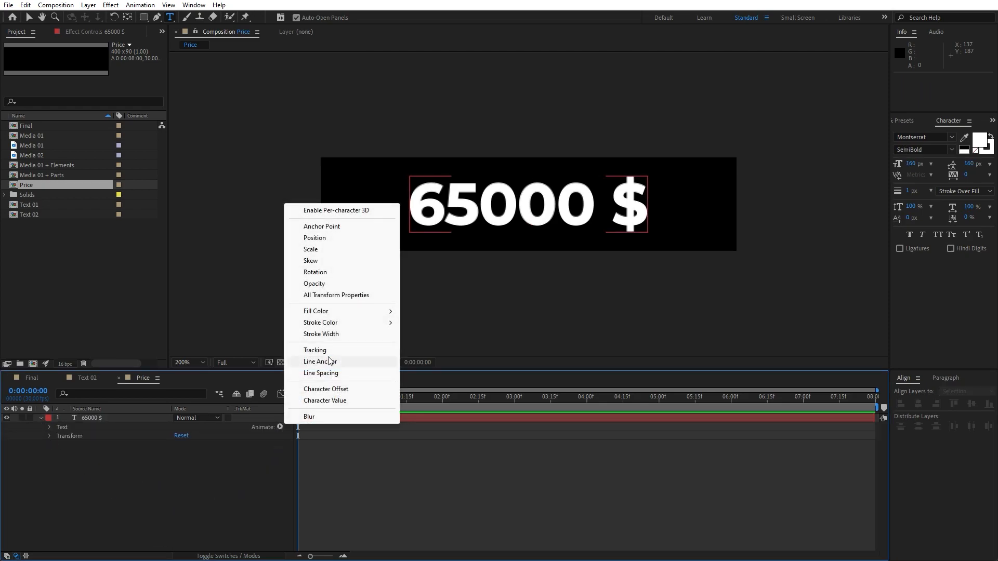
left_click(327, 350)
left_click(176, 489)
type("10")
left_click(172, 513)
left_click(41, 418)
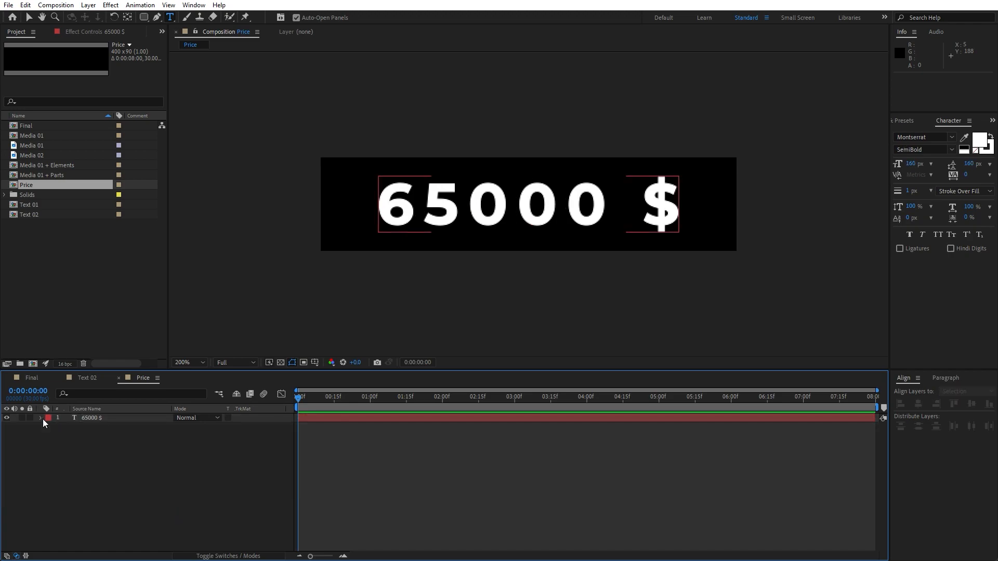
Add Price on top of the Final layers and place it beneath the description at position 584, 1740
left_click(33, 377)
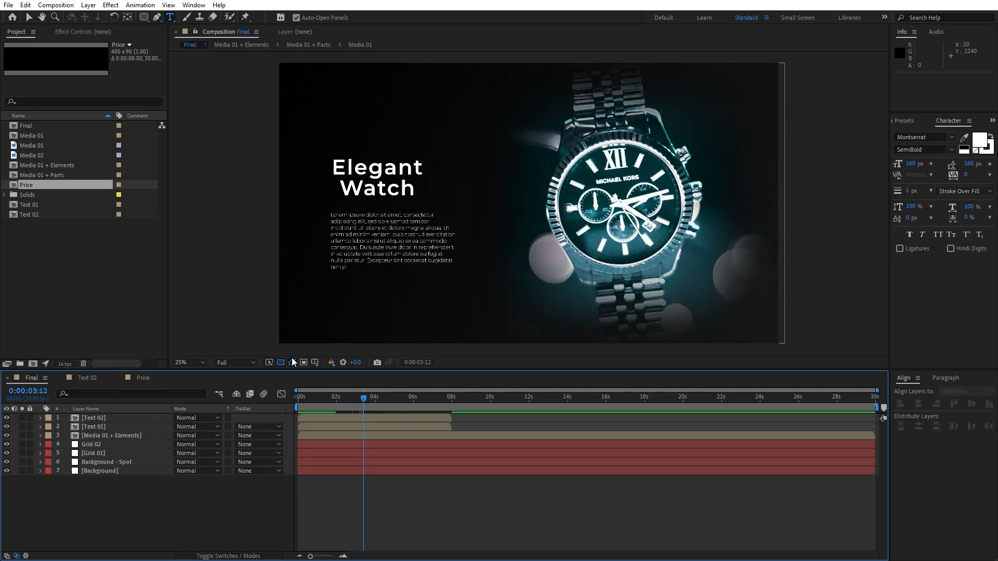
left_click_drag(25, 185, 115, 417)
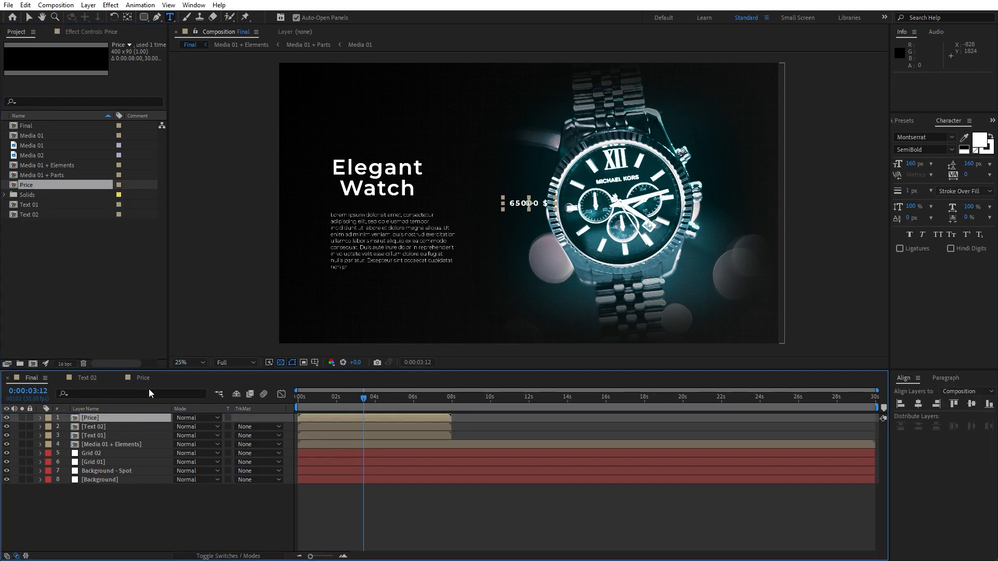
key("v")
left_click_drag(533, 204, 363, 291)
key("Left")
key("Left")
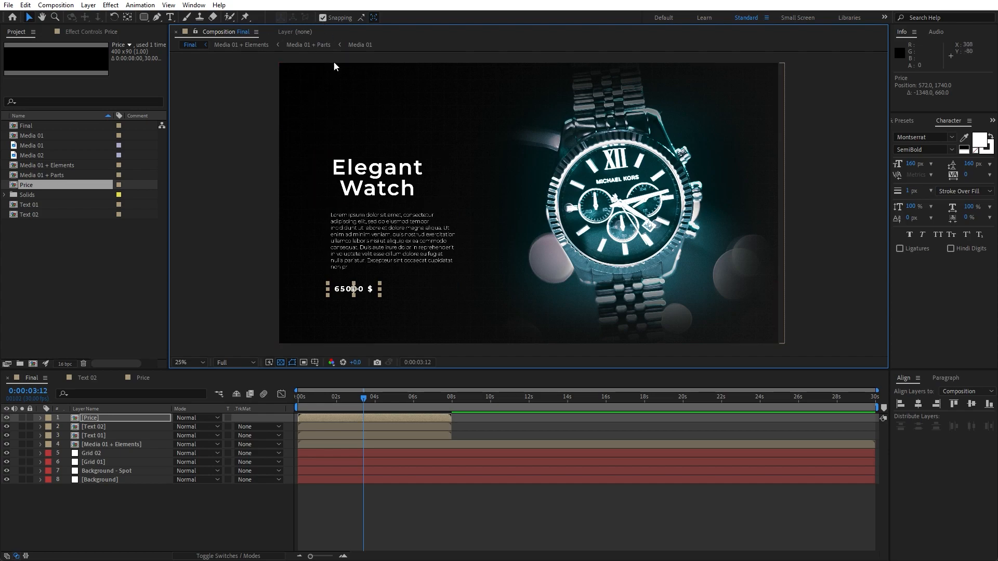
left_click_drag(363, 289, 364, 287)
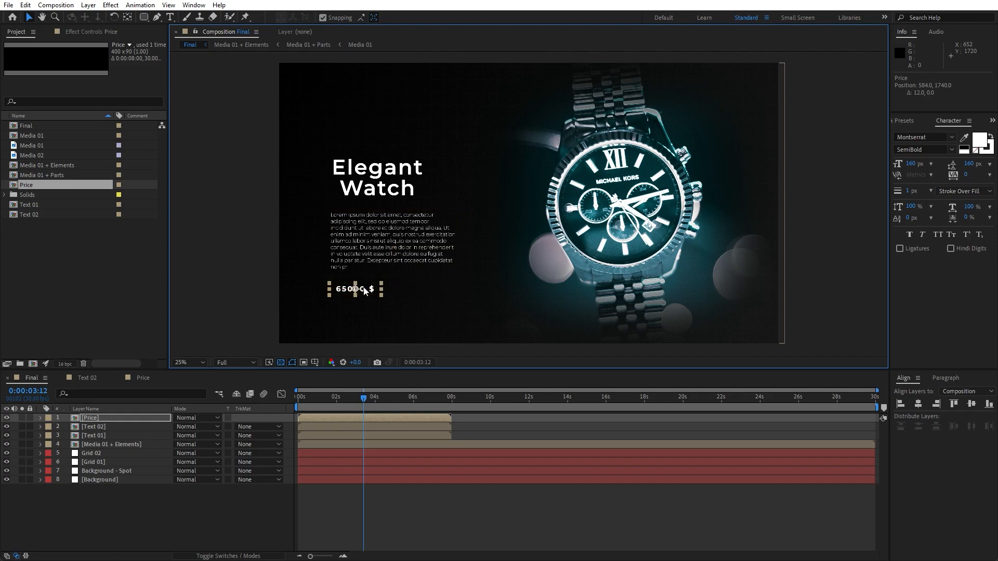
Draw a rounded rectangle about 406 × 110 px with a 4 px white stroke around the price text
scroll(410, 306, "up", 3)
left_click_drag(440, 255, 661, 156)
left_click_drag(447, 265, 668, 175)
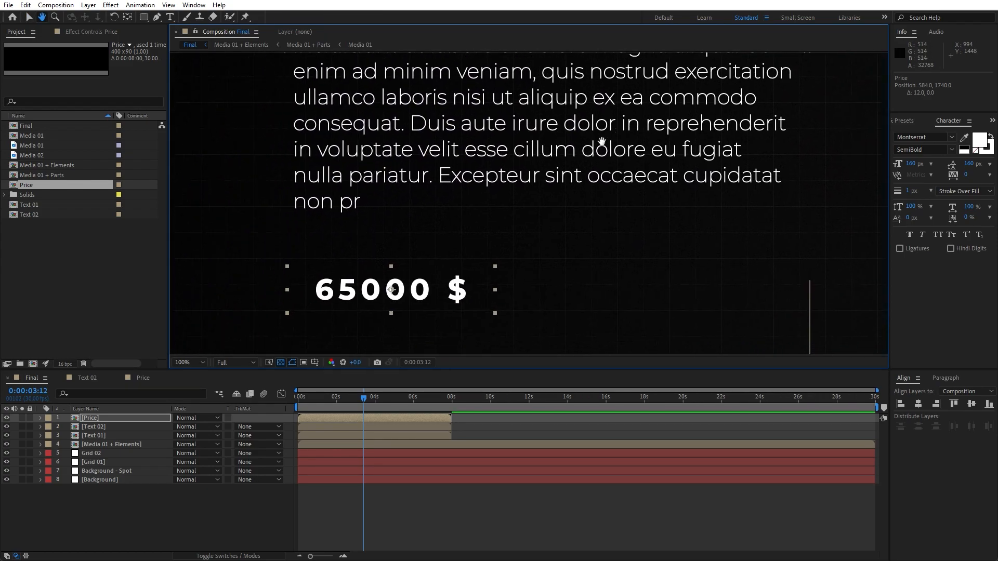
scroll(516, 233, "down", 1)
left_click(128, 501)
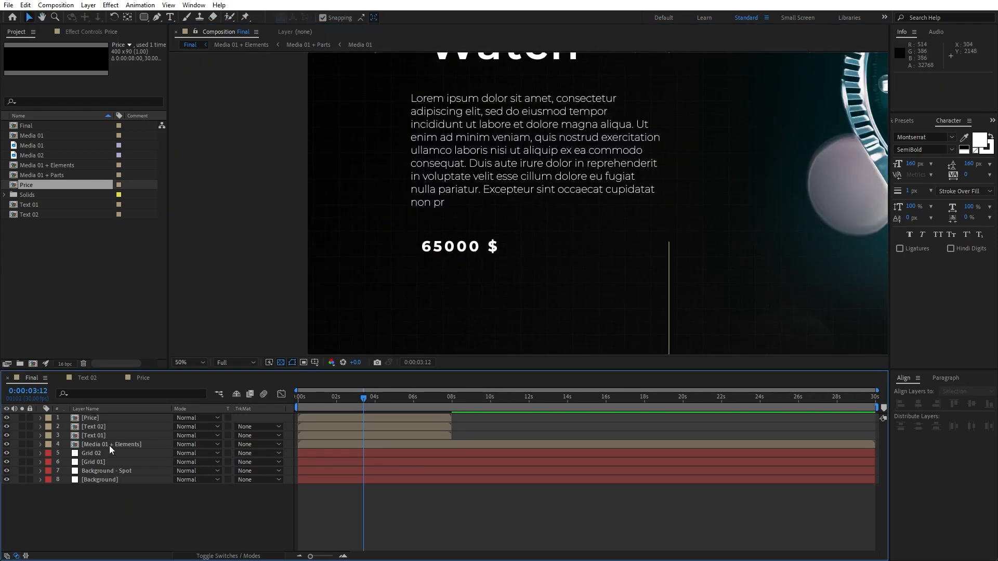
left_click_drag(147, 19, 188, 30)
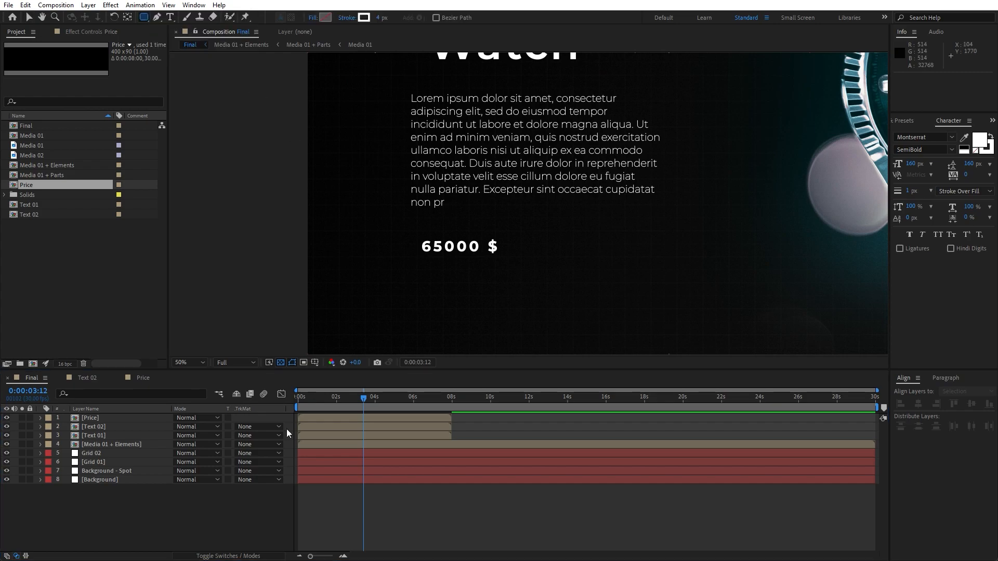
left_click(99, 420)
left_click(110, 488)
left_click_drag(408, 233, 513, 261)
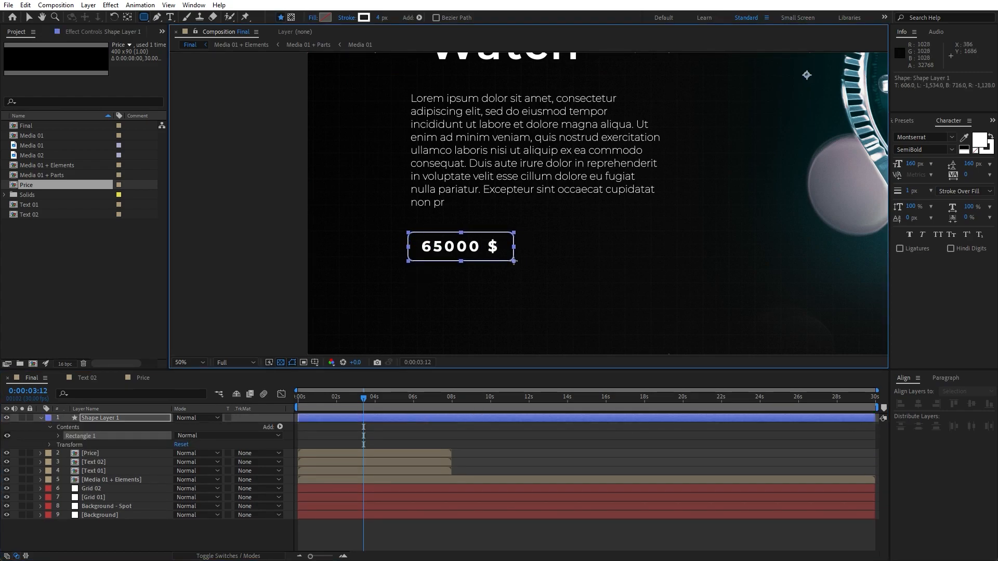
Rename the new rounded rectangle's shape layer as Price Shape
left_click(115, 418)
key("Return")
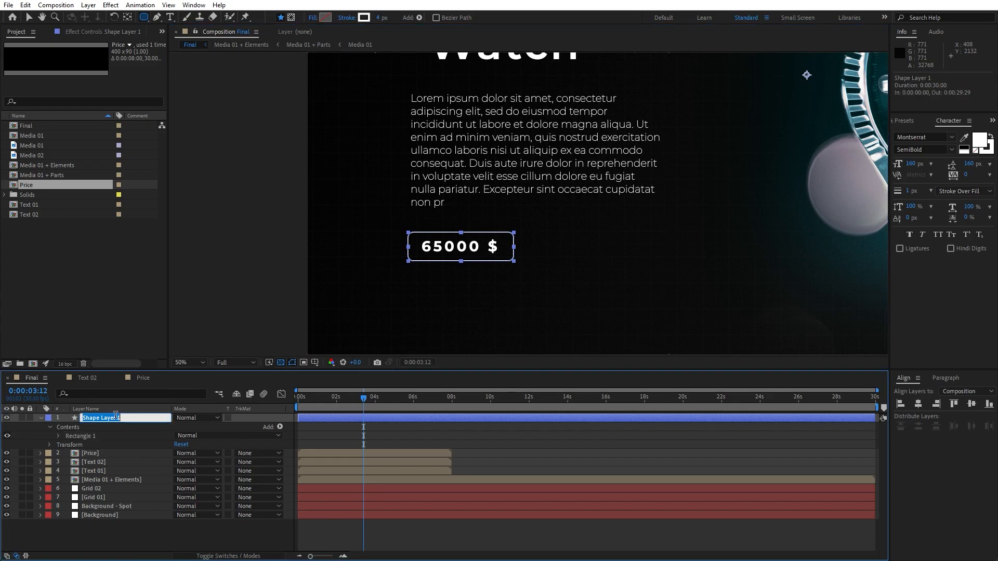
type("Price Shape")
left_click(99, 520)
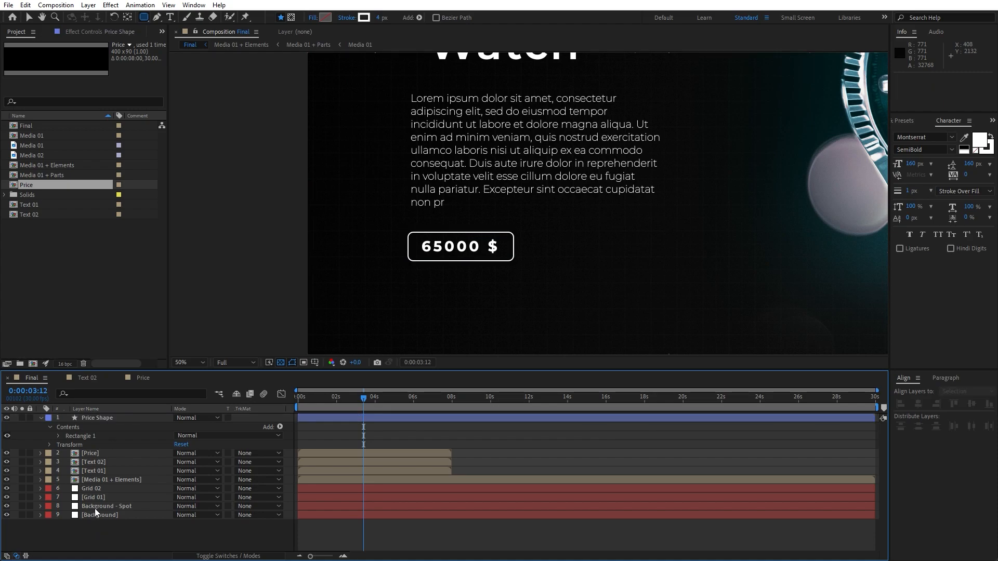
Set the Price Shape rectangle's size to 480 × 100 and its roundness to 100
left_click(58, 437)
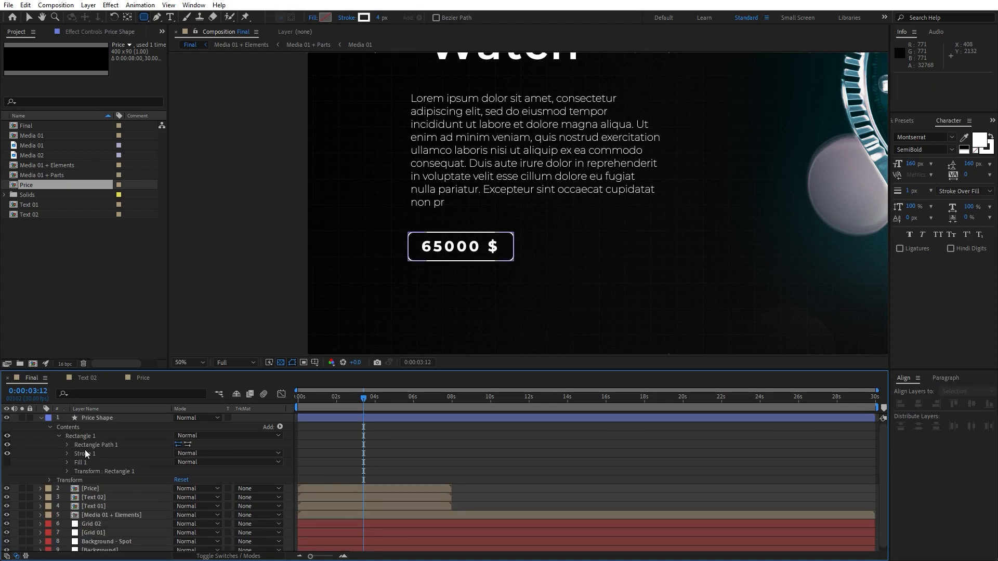
left_click(66, 445)
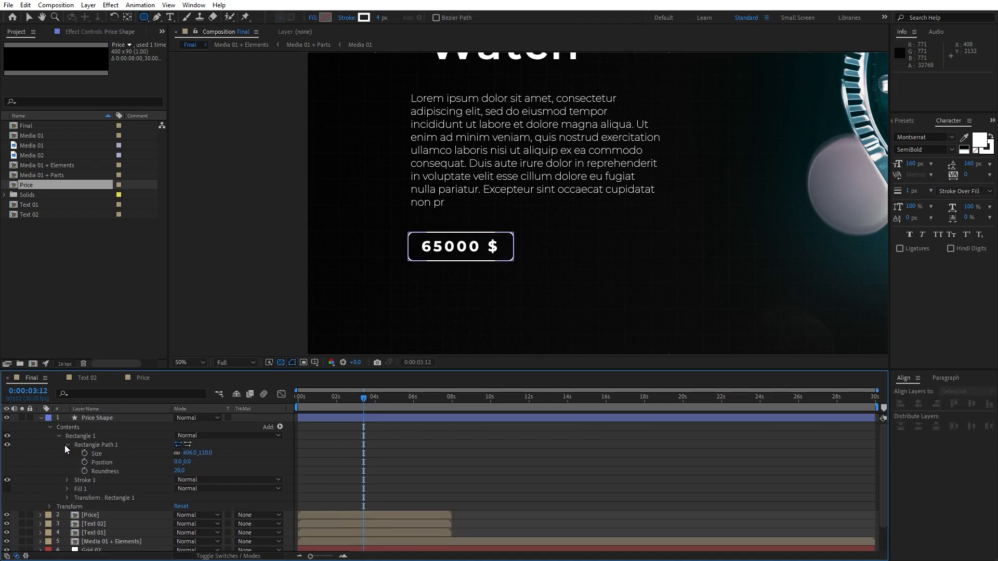
left_click(191, 453)
type("480")
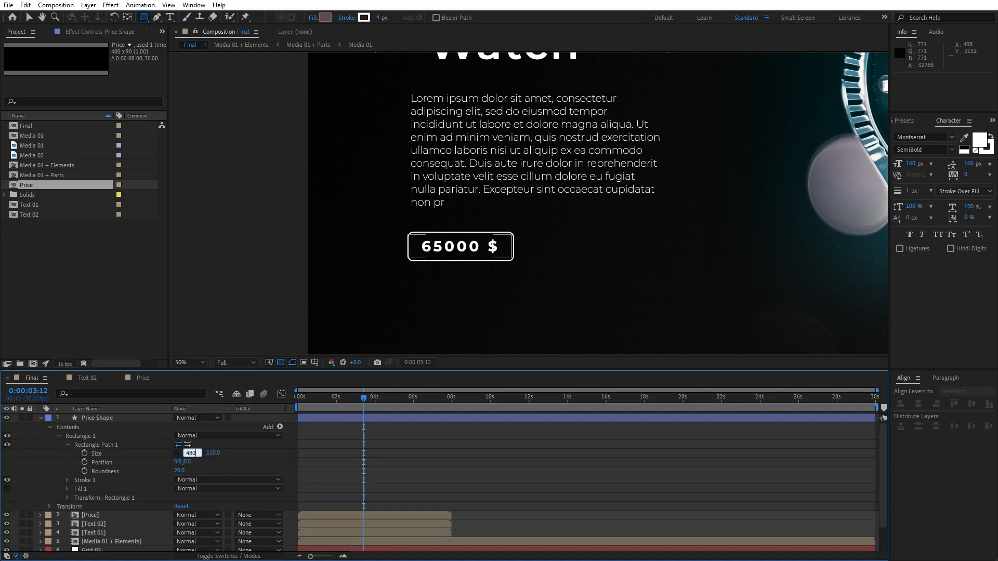
key("Return")
left_click(210, 453)
type("1")
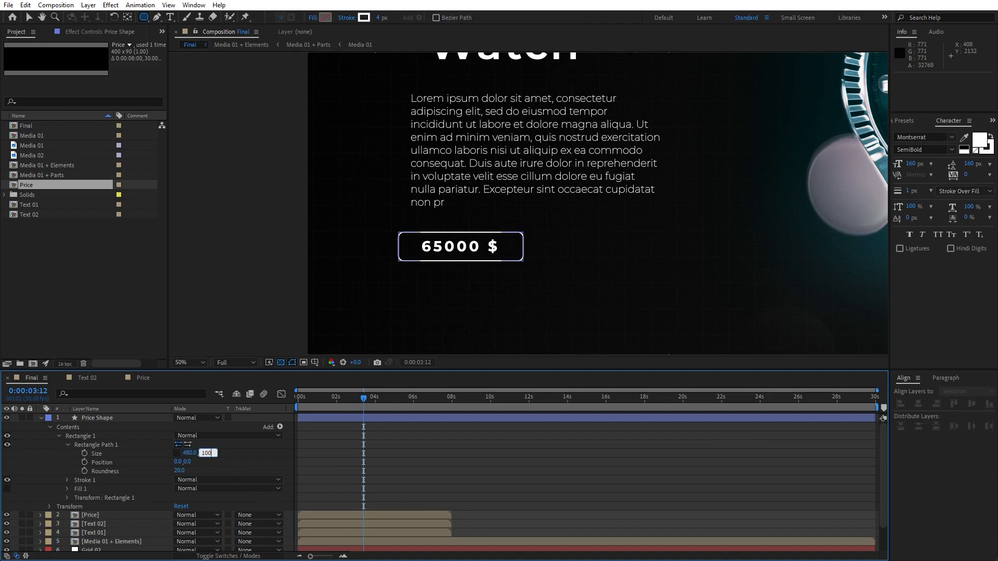
left_click(179, 470)
type("100")
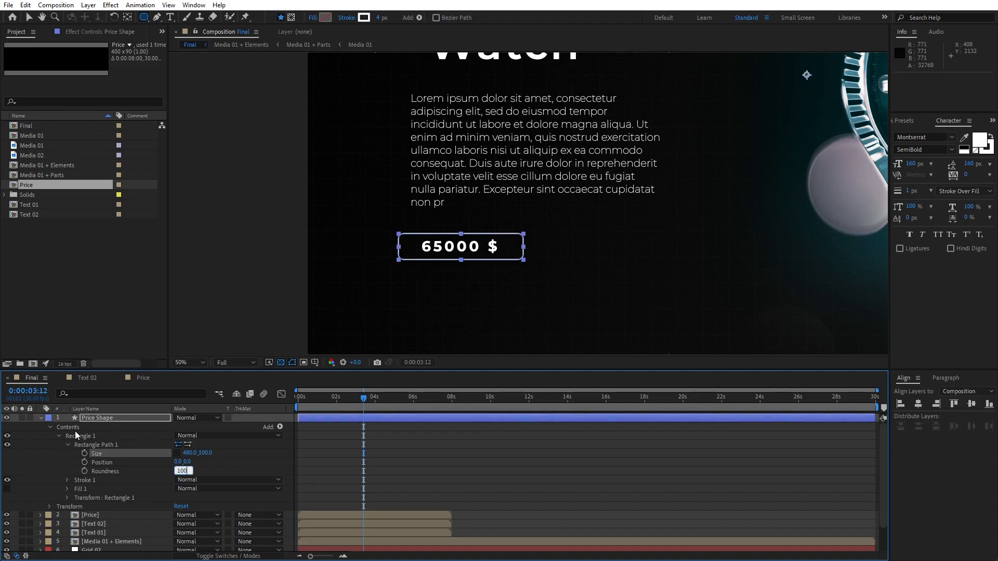
left_click(41, 418)
left_click(83, 512)
Try small horizontal nudges of the Price layer to center it inside the rounded outline
left_click(91, 427)
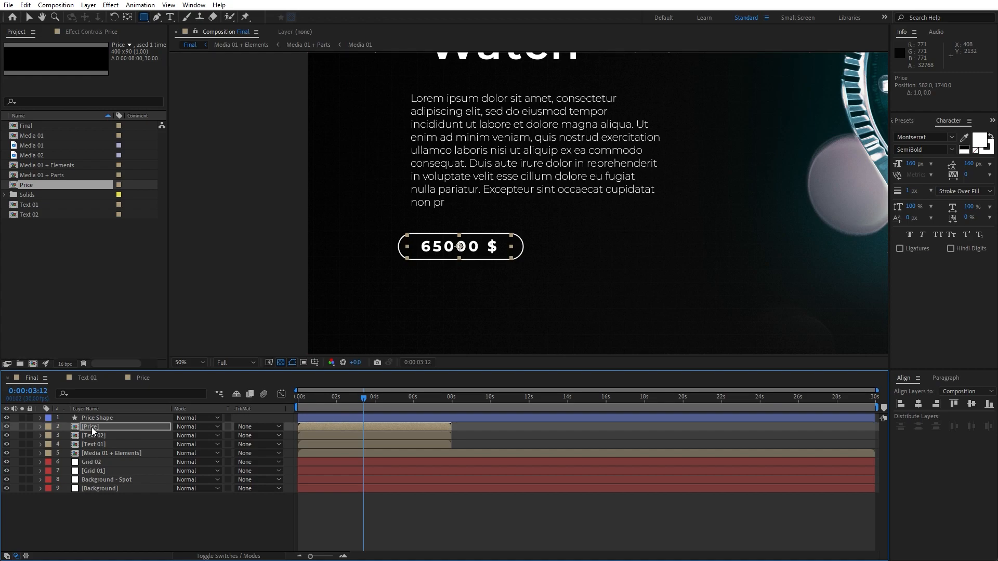
key("Left")
key("Left")
key("Right")
key("Right")
key("Right")
key("Right")
Apply the Fill effect to Price Shape and set its color to cyan 00F0FF
left_click(908, 120)
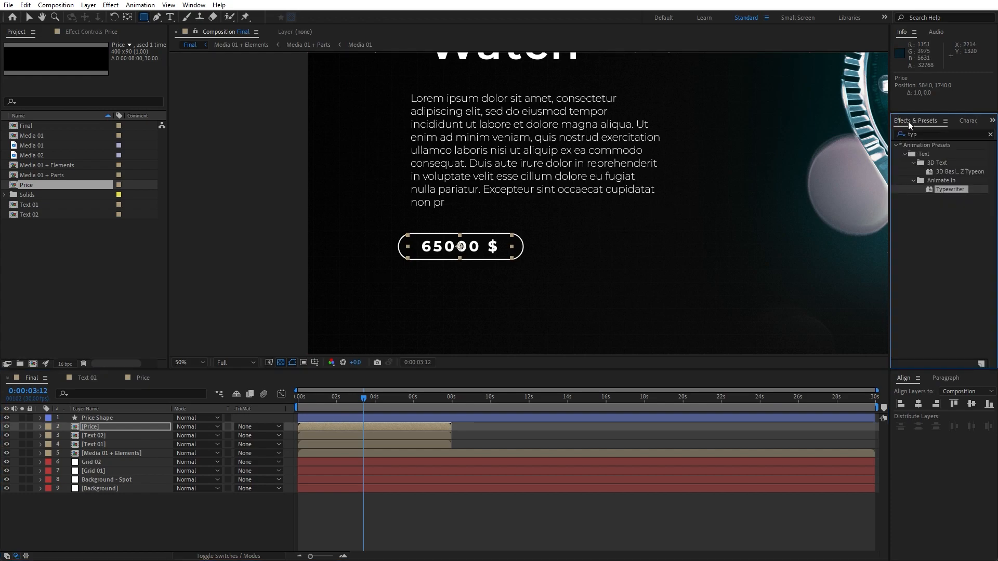
left_click(936, 134)
type("fill")
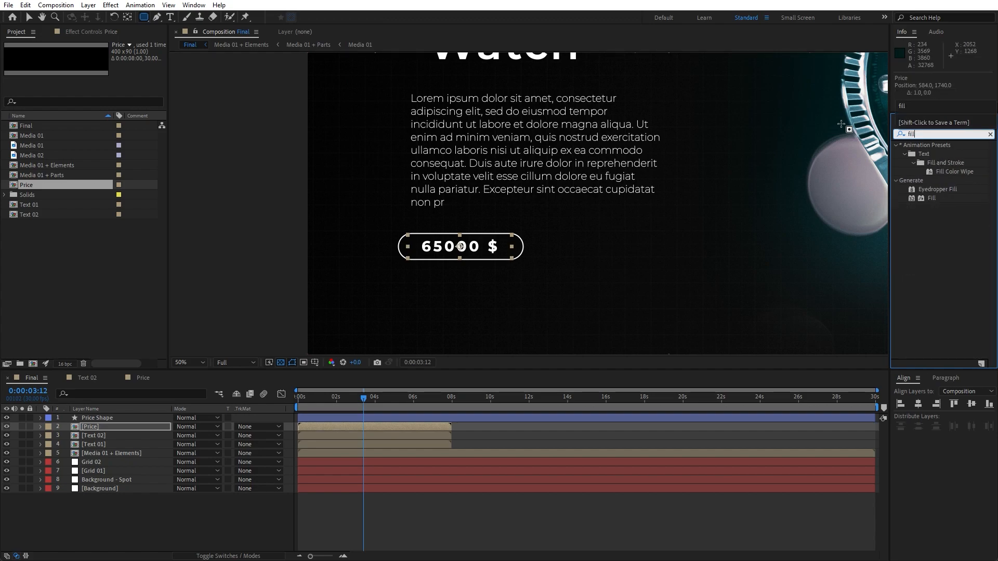
left_click_drag(924, 198, 139, 417)
left_click(97, 80)
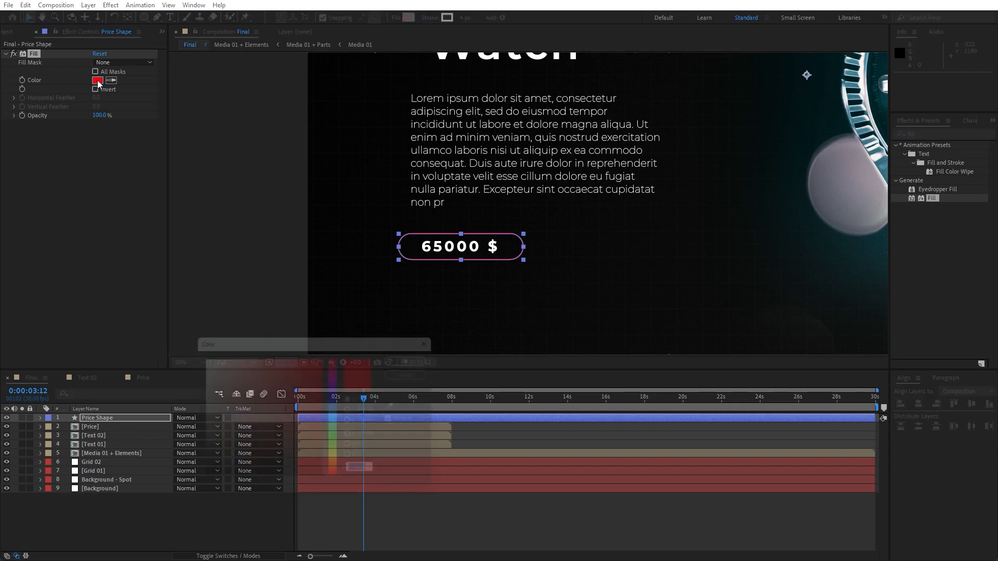
left_click_drag(342, 417, 328, 354)
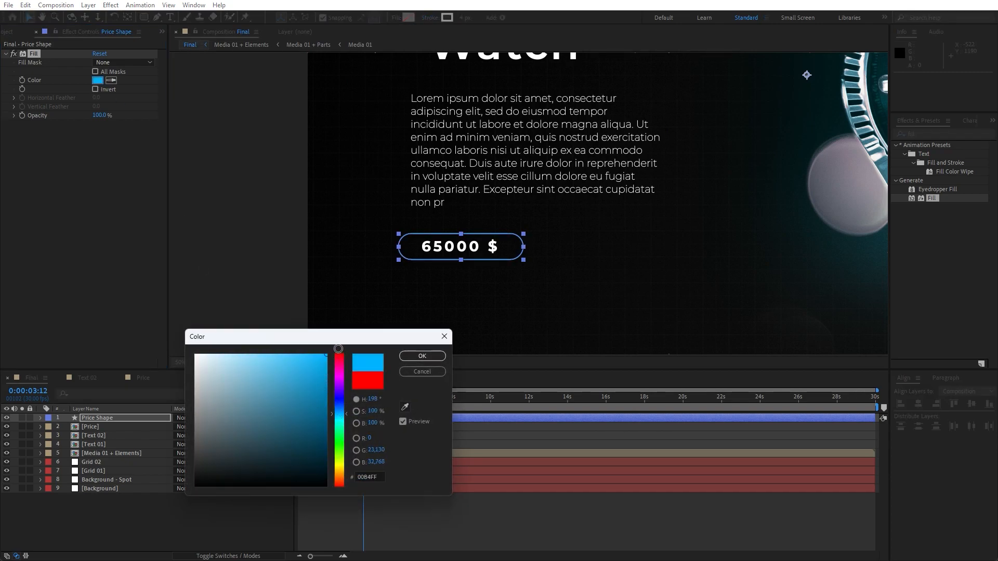
left_click(432, 357)
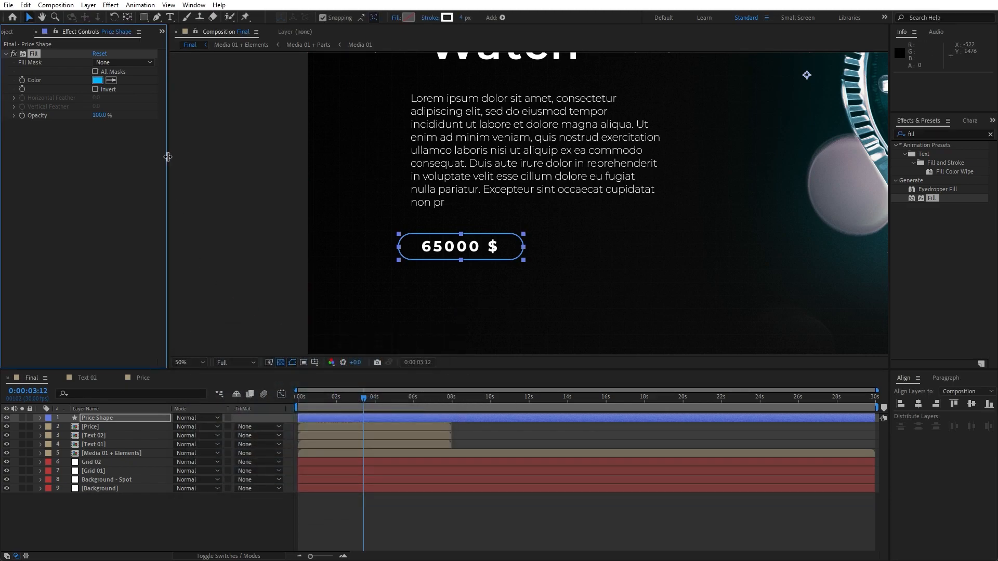
left_click(98, 80)
left_click(340, 419)
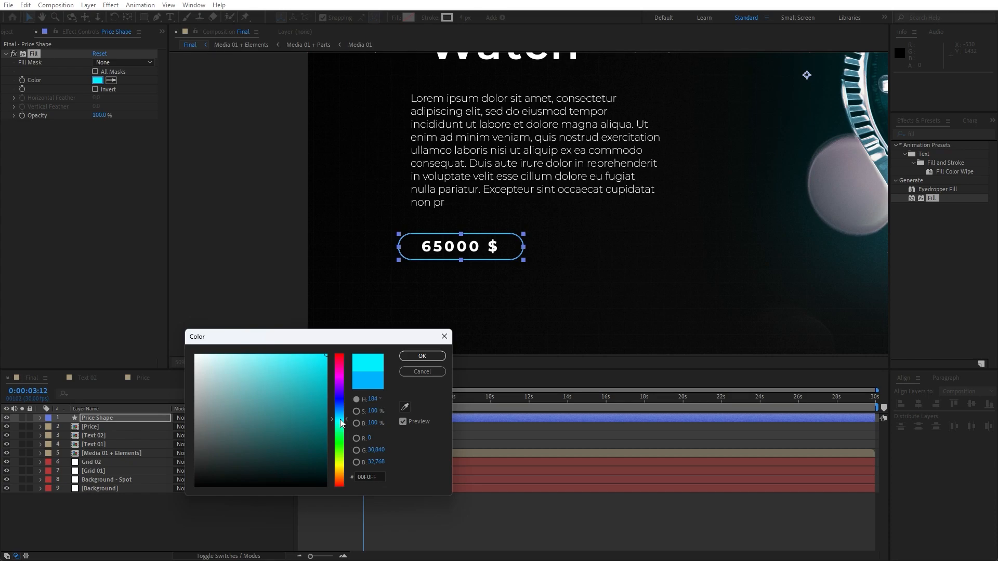
left_click(419, 356)
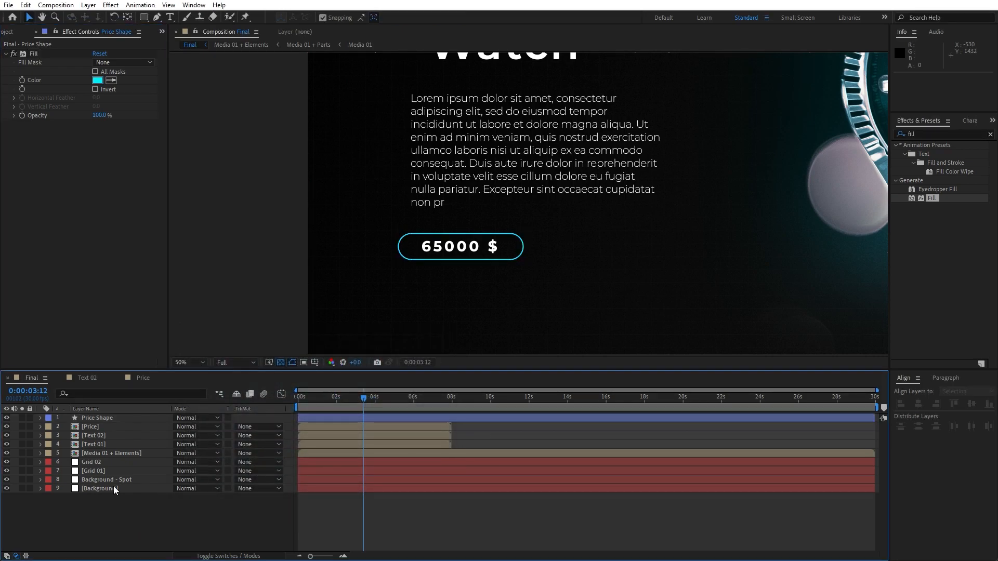
Add a Trim Paths modifier to the Price Shape layer and expand its properties
left_click(41, 418)
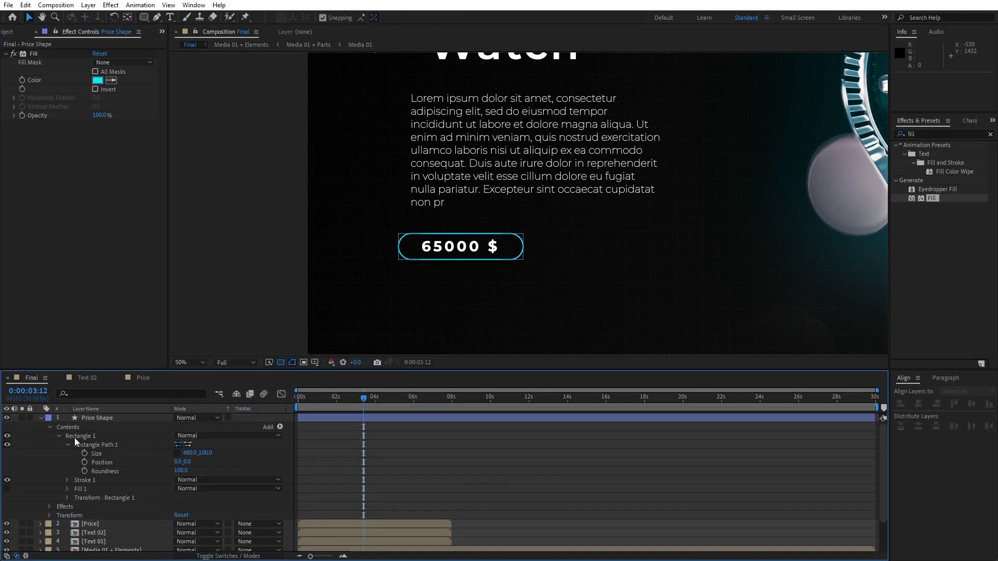
left_click(57, 436)
left_click(280, 426)
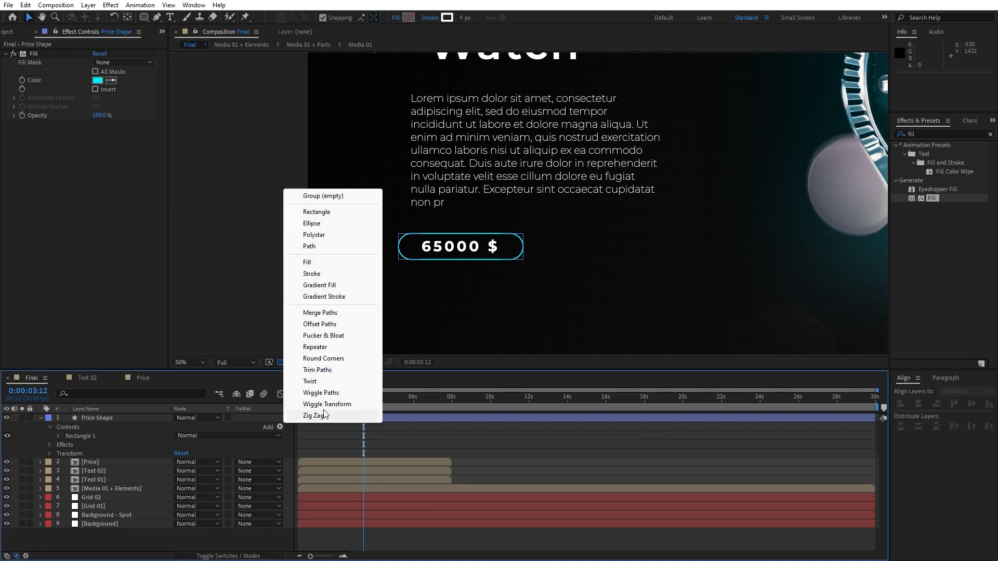
left_click(327, 369)
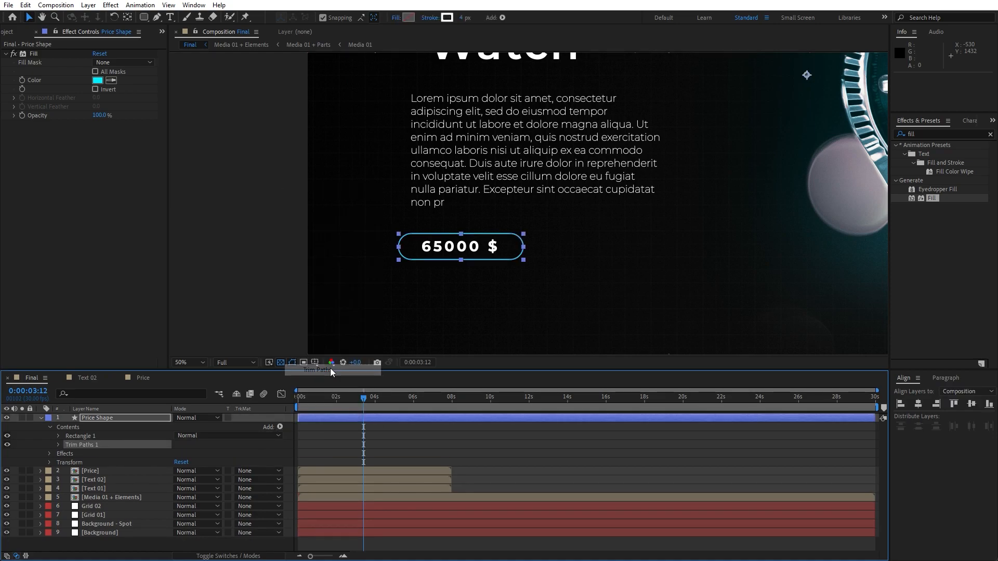
left_click(57, 445)
Keyframe the Trim Paths Start from 100% at 0:00:00:00 to 0% at 0:00:02:00
left_click_drag(363, 400, 237, 413)
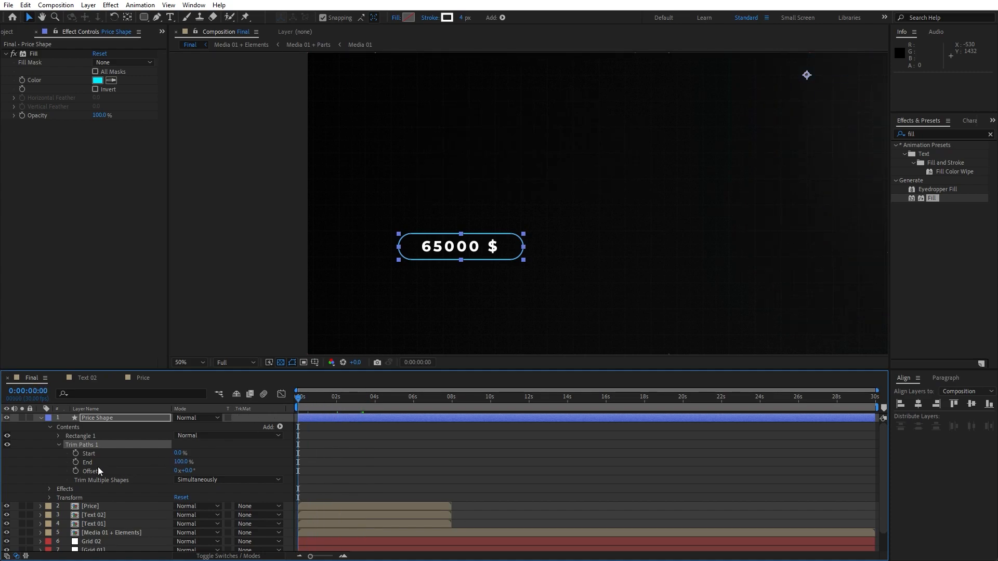
left_click(76, 454)
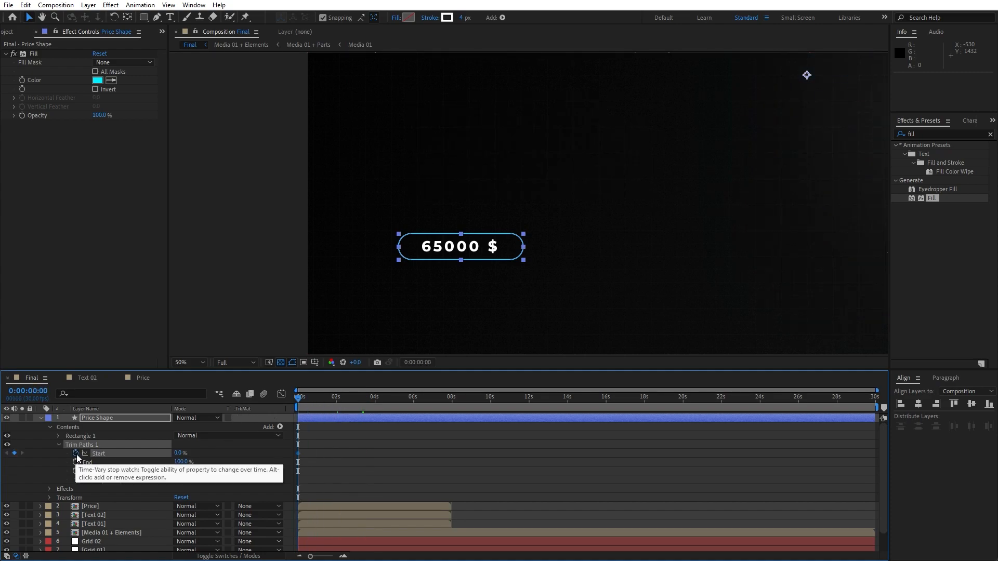
left_click(179, 453)
type("10")
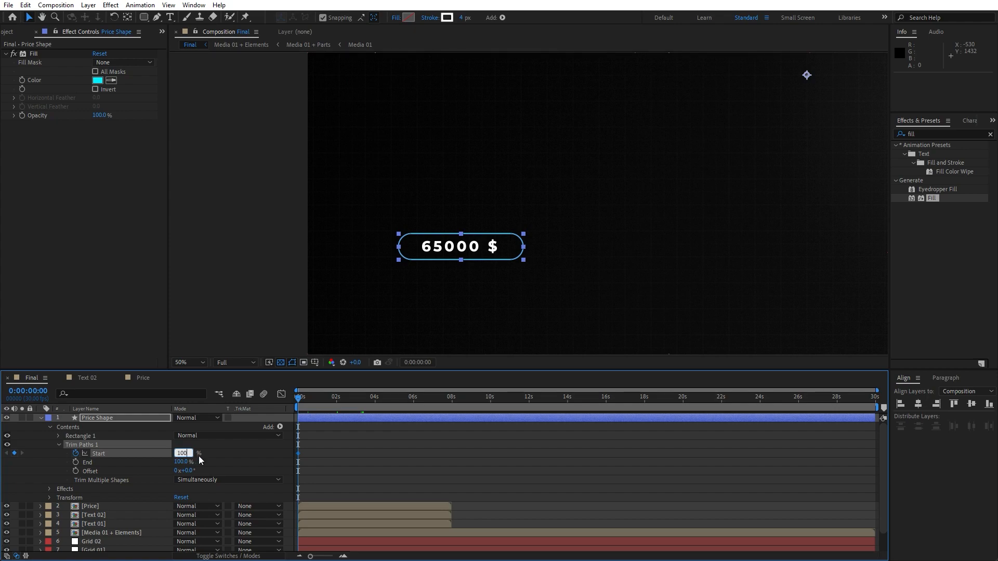
type("0")
left_click(221, 460)
left_click_drag(307, 404, 336, 402)
type("0")
key("Return")
Ease both Start keyframes, reshape their speed graph to peak early with a long slowdown, and preview the outline drawing on
left_click_drag(368, 439, 275, 467)
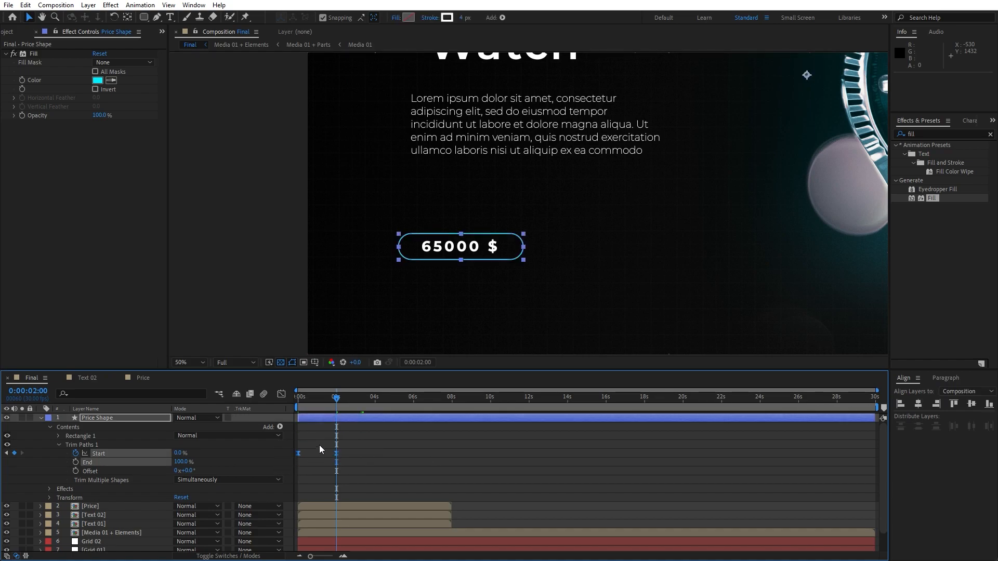
left_click(281, 395)
left_click_drag(332, 422, 306, 425)
key("space")
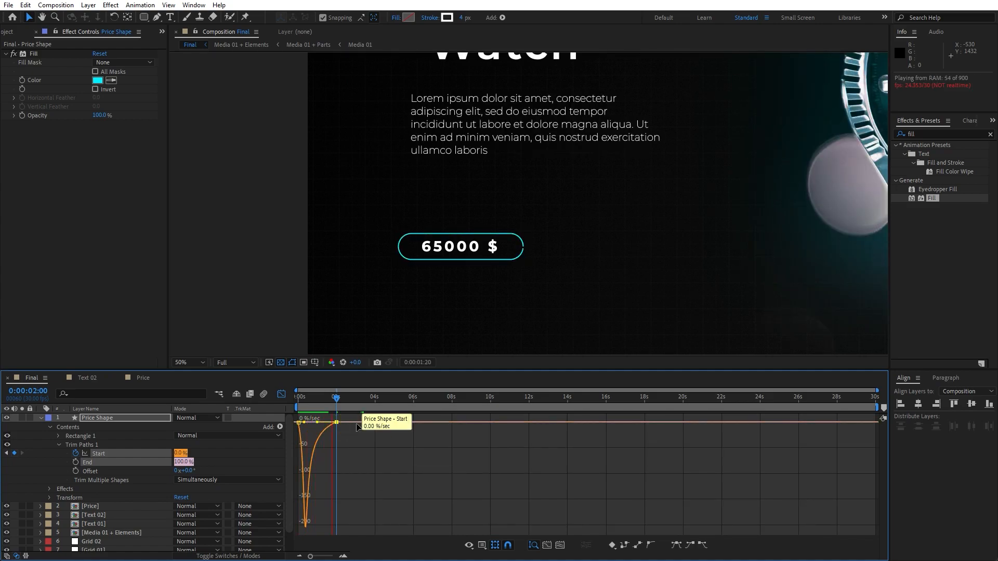
Set the Trim Paths Offset to 85° and check where the outline begins drawing
left_click_drag(316, 400, 344, 403)
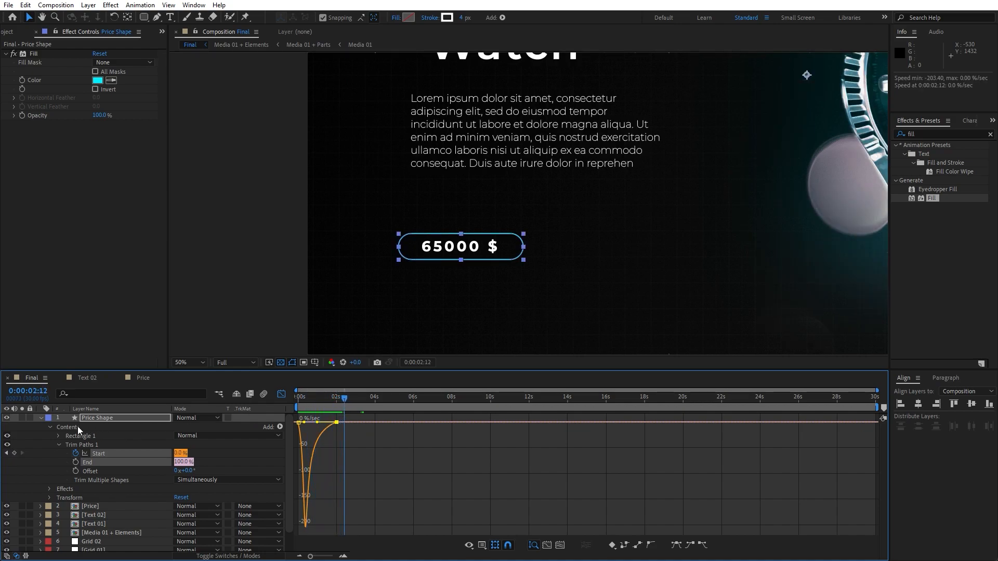
left_click(190, 471)
type("85")
key("Return")
key("space")
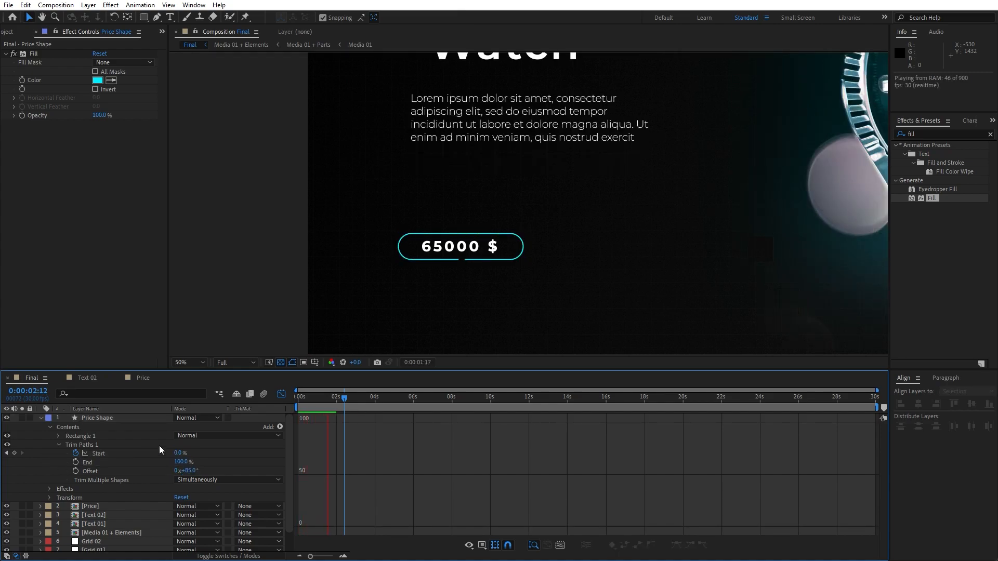
left_click(309, 402)
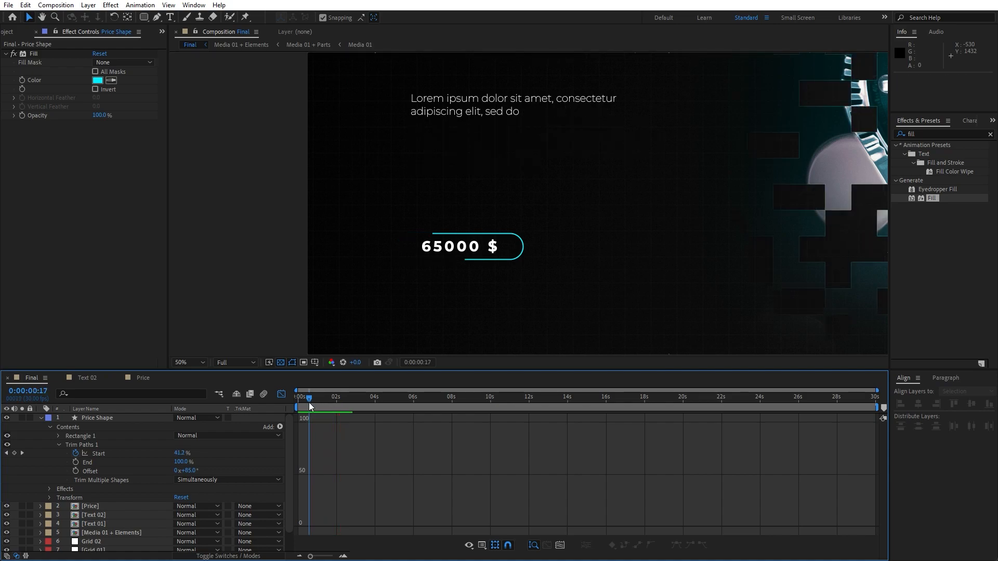
left_click(42, 419)
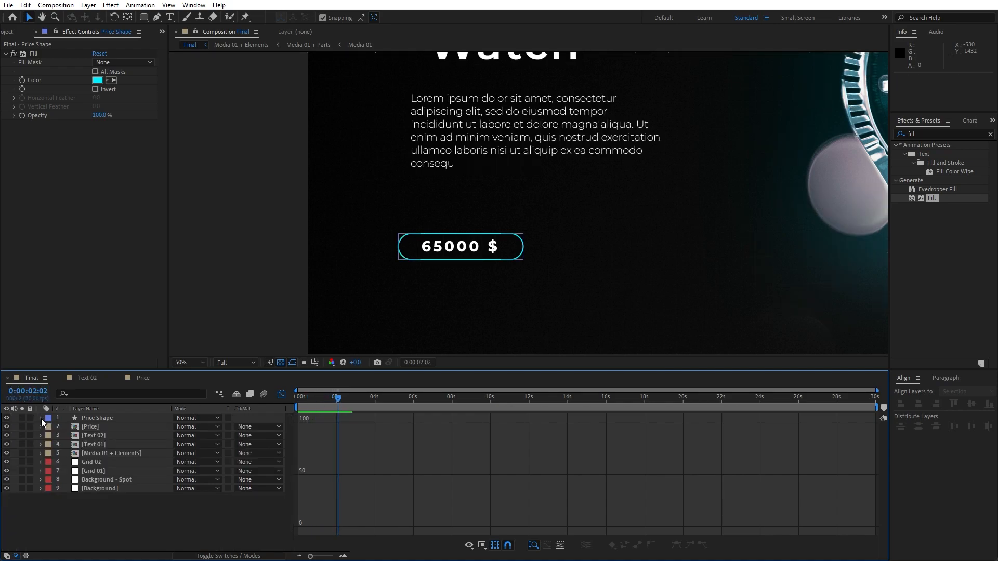
Add an Opacity keyframe of 0% to the Price layer at 0:00:00:10
left_click(100, 430)
left_click(282, 396)
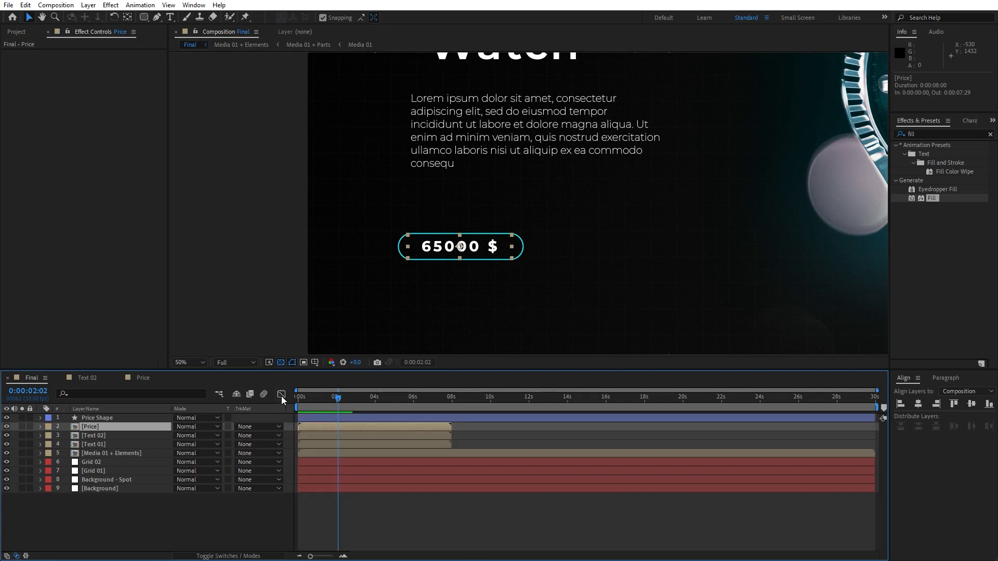
left_click_drag(310, 556, 327, 557)
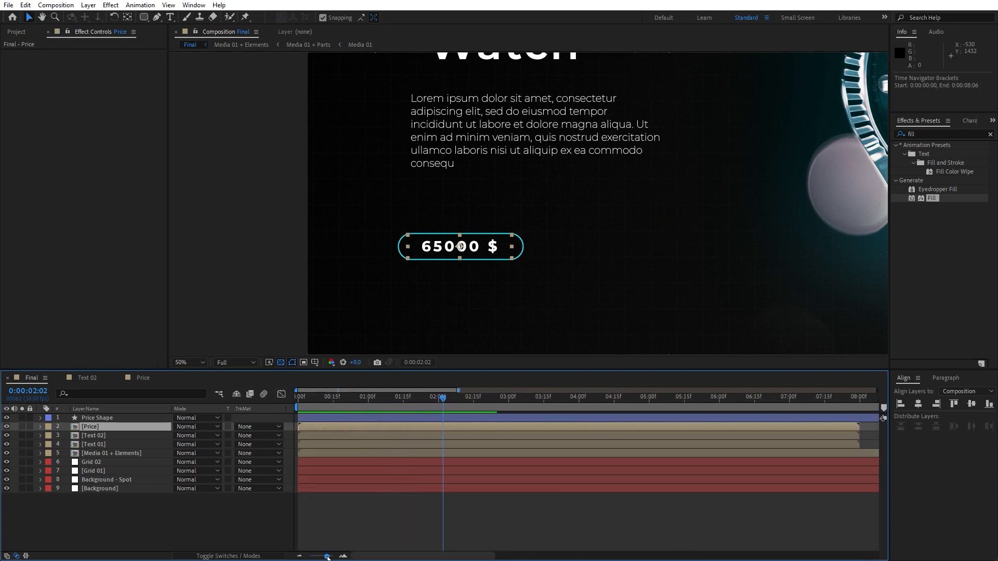
left_click_drag(441, 399, 327, 404)
key("t")
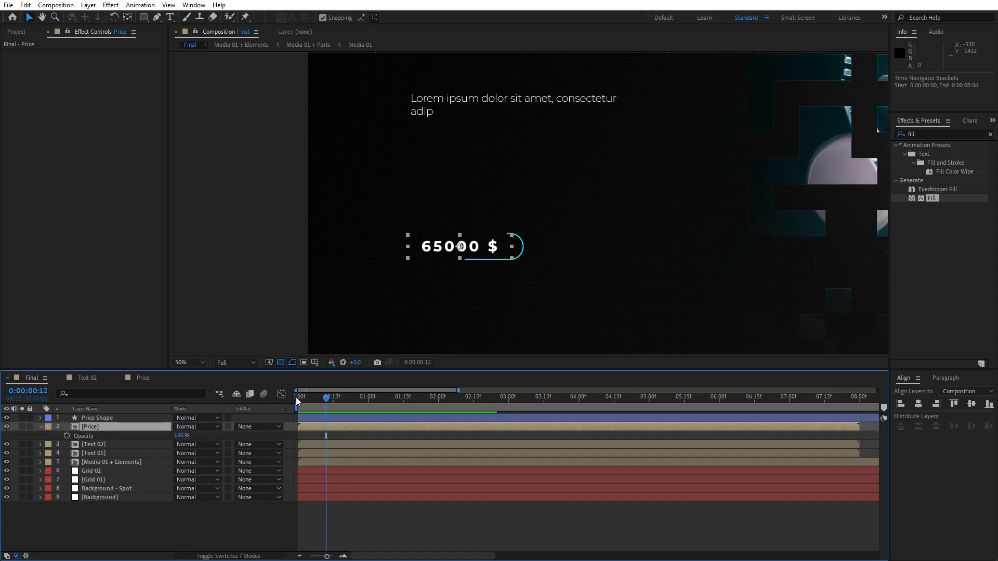
left_click_drag(328, 557, 330, 557)
left_click_drag(351, 403, 344, 404)
left_click(67, 435)
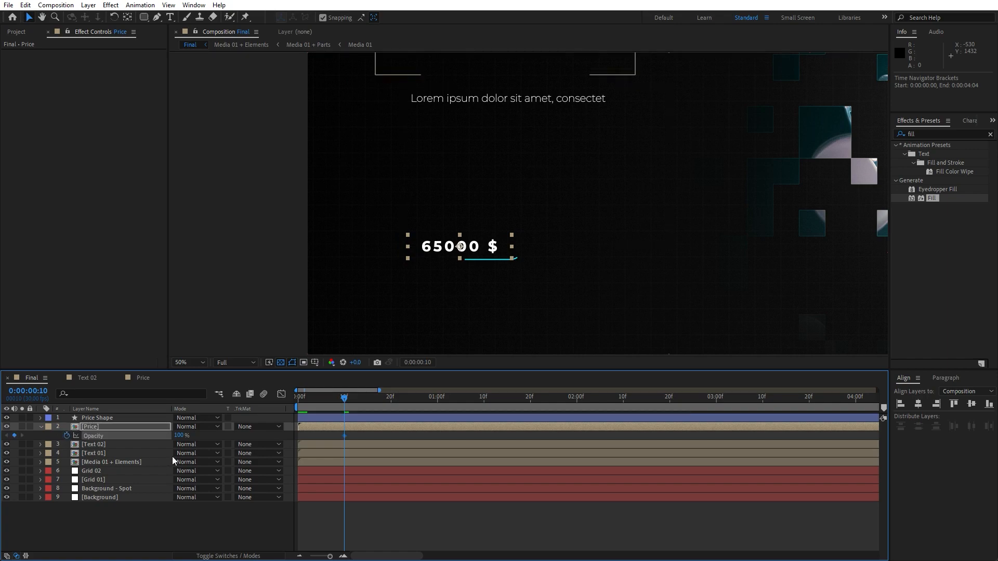
left_click_drag(182, 440, 96, 441)
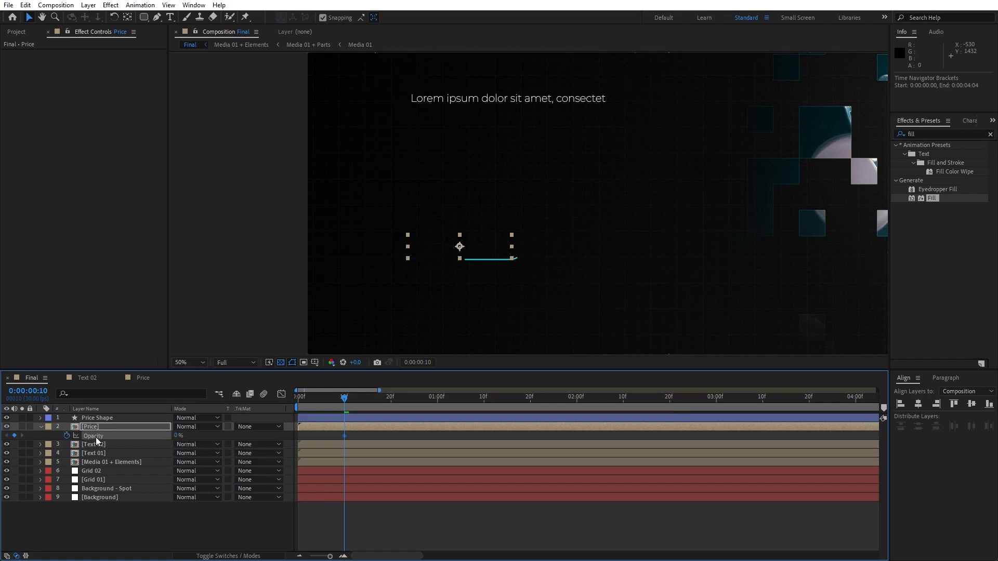
Set the Price layer's Opacity to 100% at 0:00:00:23
left_click_drag(344, 403, 406, 415)
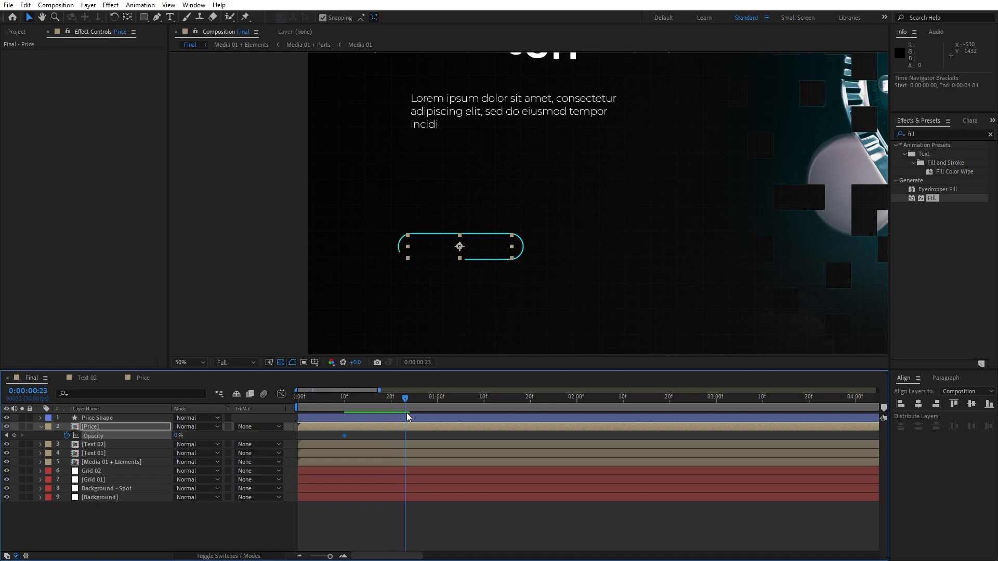
left_click(177, 435)
type("14")
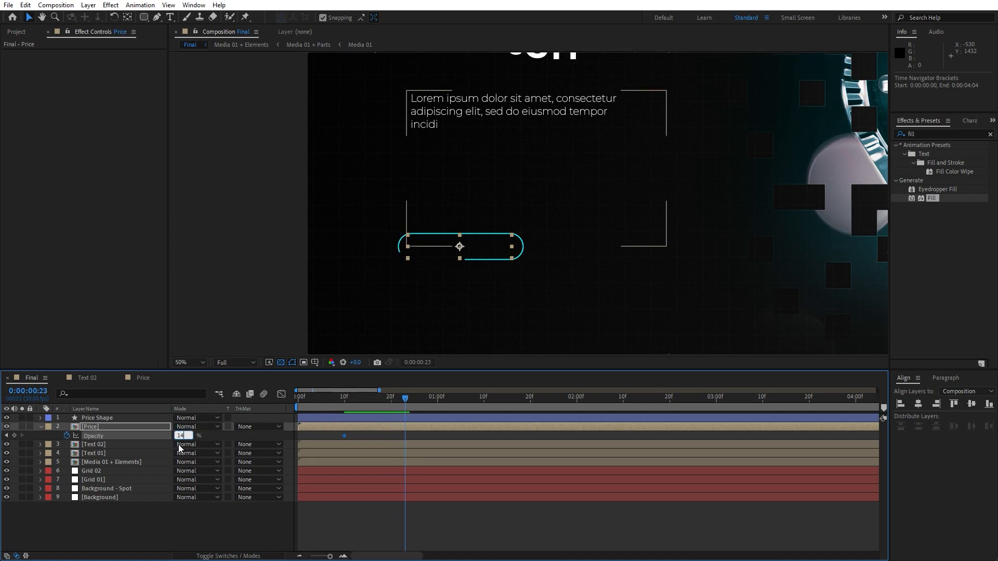
type("0")
key("Return")
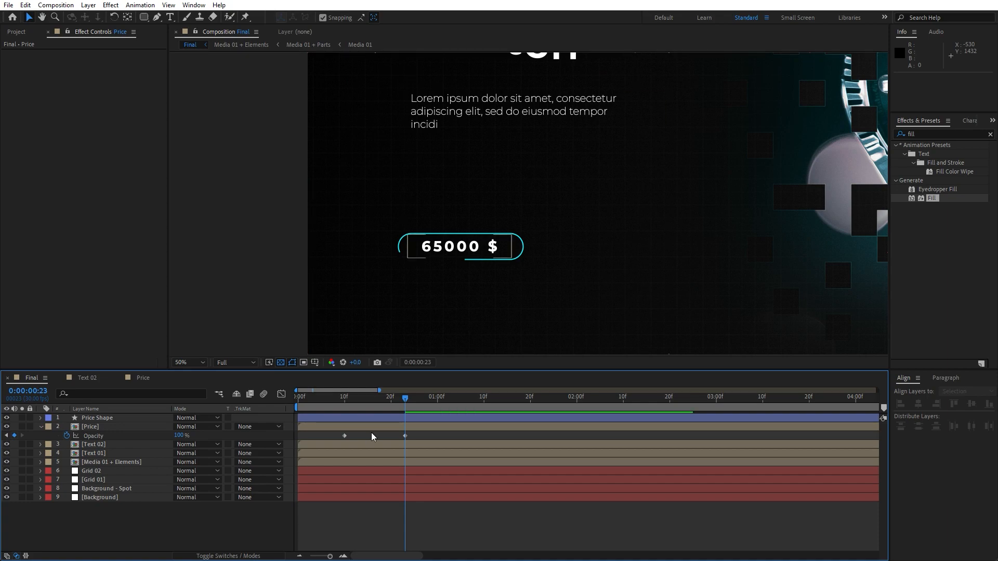
Delay Price's second Opacity keyframe to 0:00:00:25 and preview the animation with the whole frame in view
key("space")
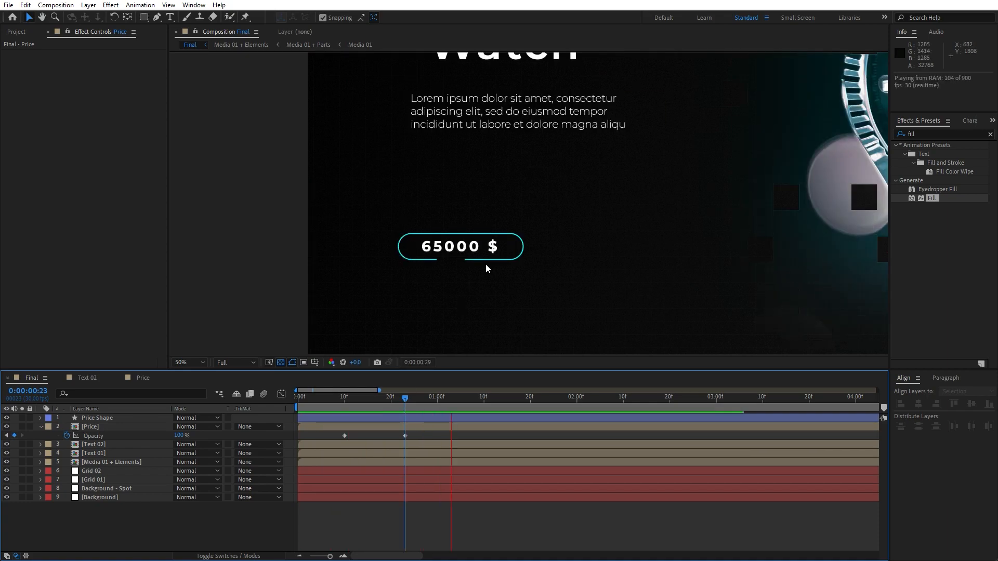
left_click_drag(405, 397, 363, 404)
left_click_drag(405, 436, 416, 438)
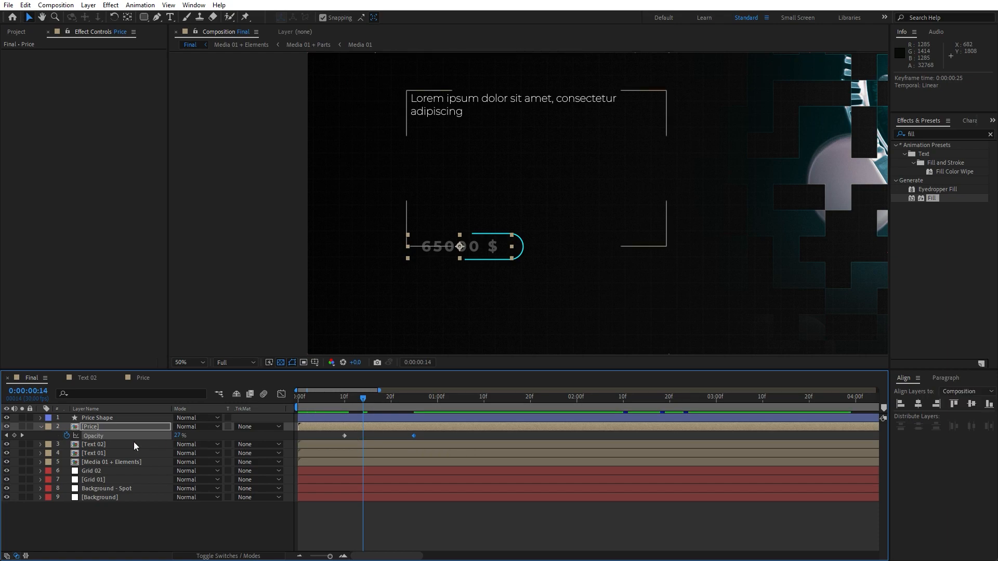
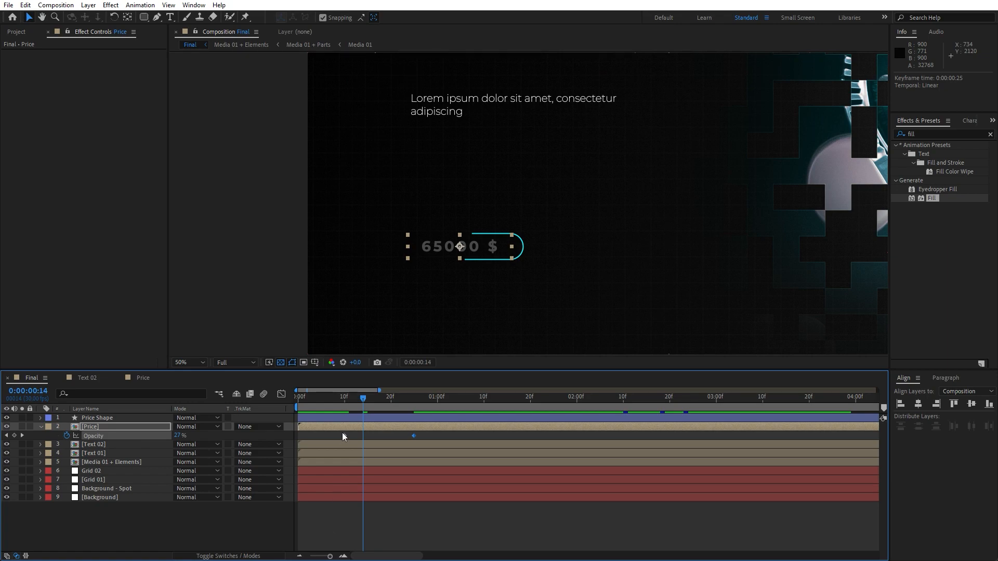
left_click_drag(331, 557, 312, 557)
left_click(194, 364)
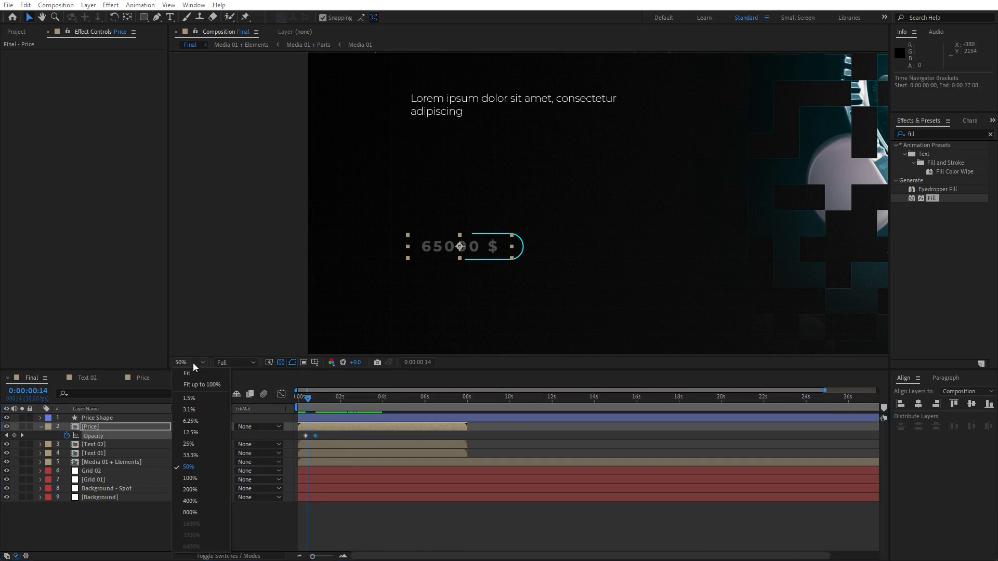
left_click(198, 385)
key("space")
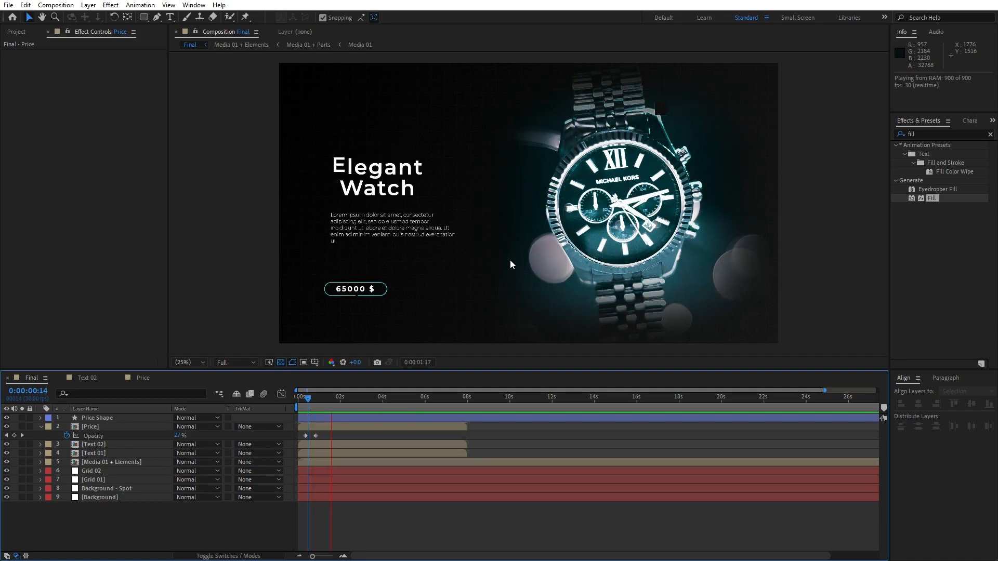
Nudge the Price Shape and Price layers together to the right and down, away from the description, and preview the scene
left_click(318, 401)
left_click_drag(316, 401, 425, 400)
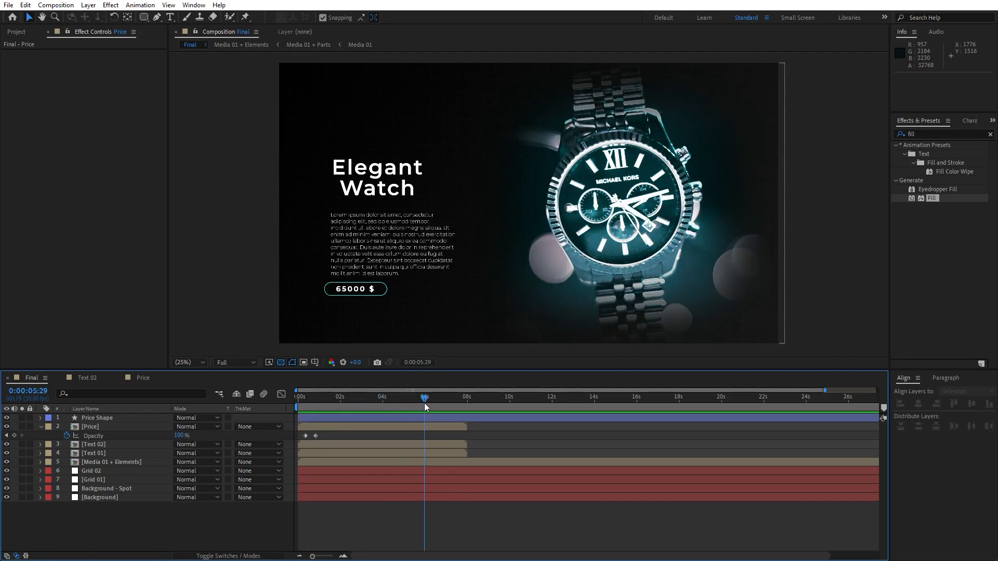
left_click(40, 427)
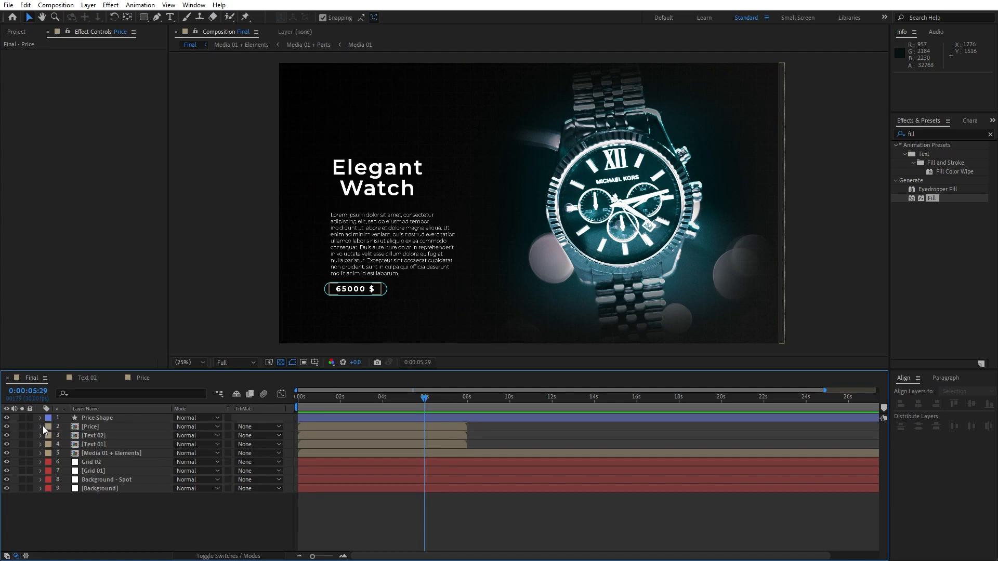
left_click(98, 418)
left_click(100, 427, "shift")
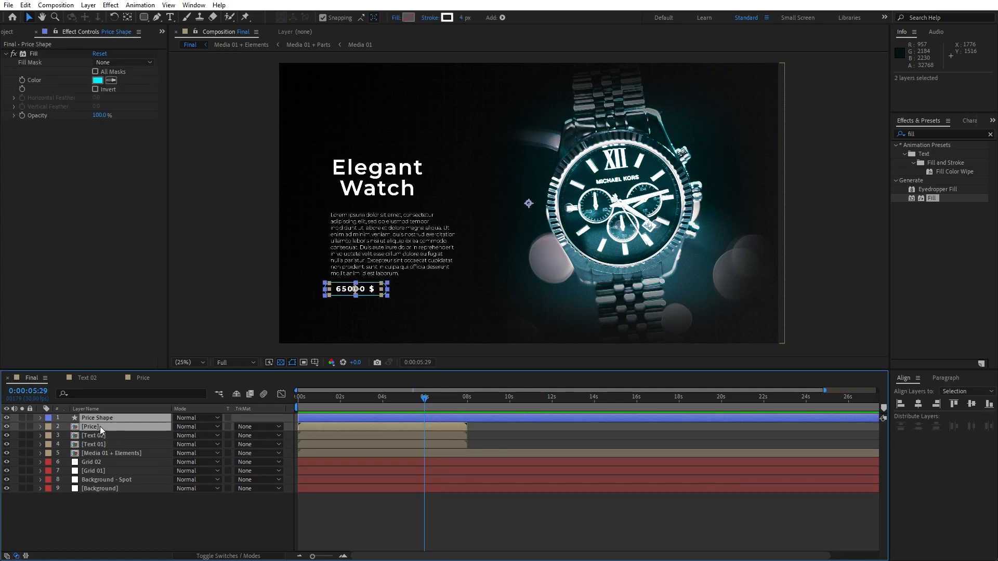
key("shift+Right")
key("Down")
key("Down")
key("Down")
key("Down")
key("Down")
key("Down")
key("Right")
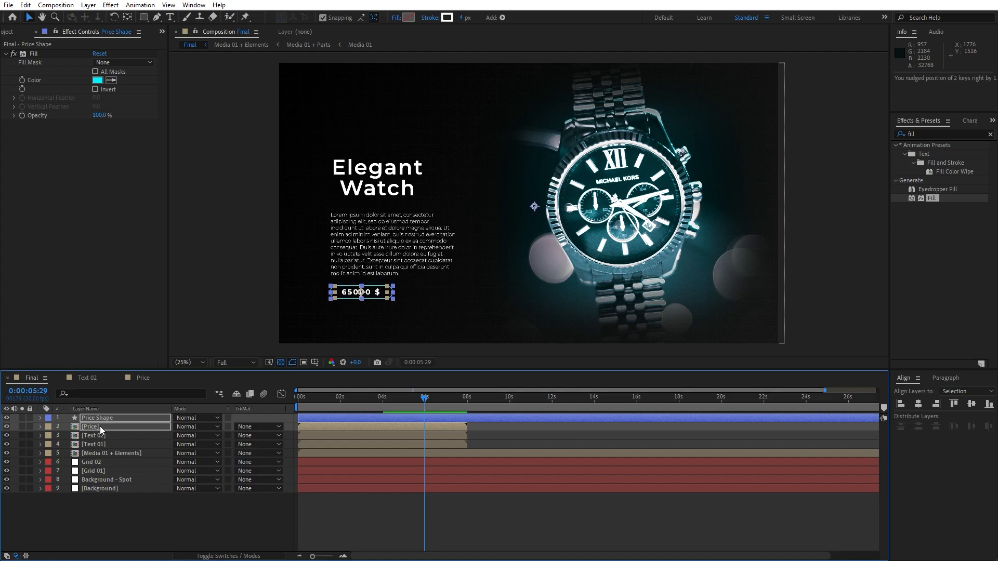
key("space")
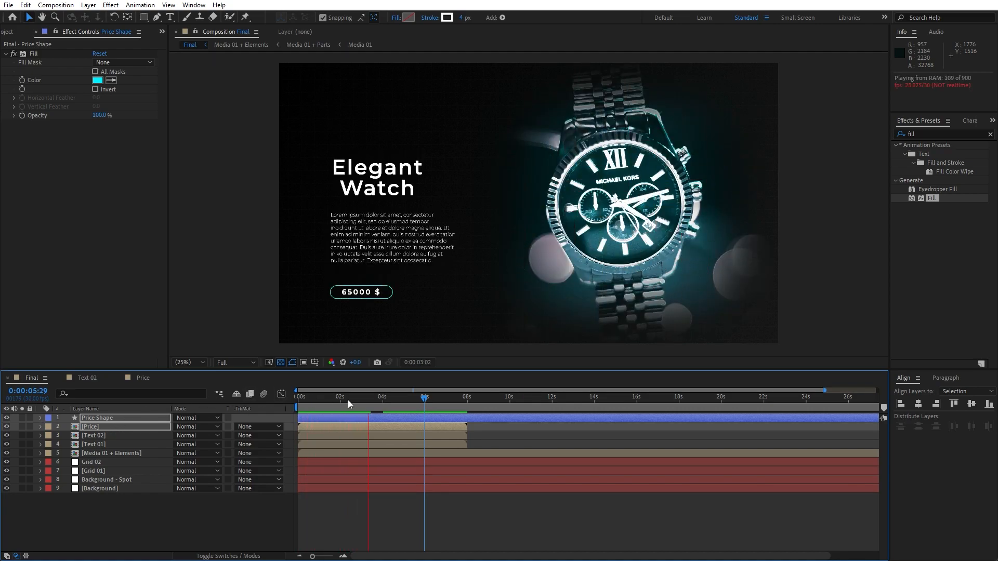
left_click_drag(390, 396, 403, 396)
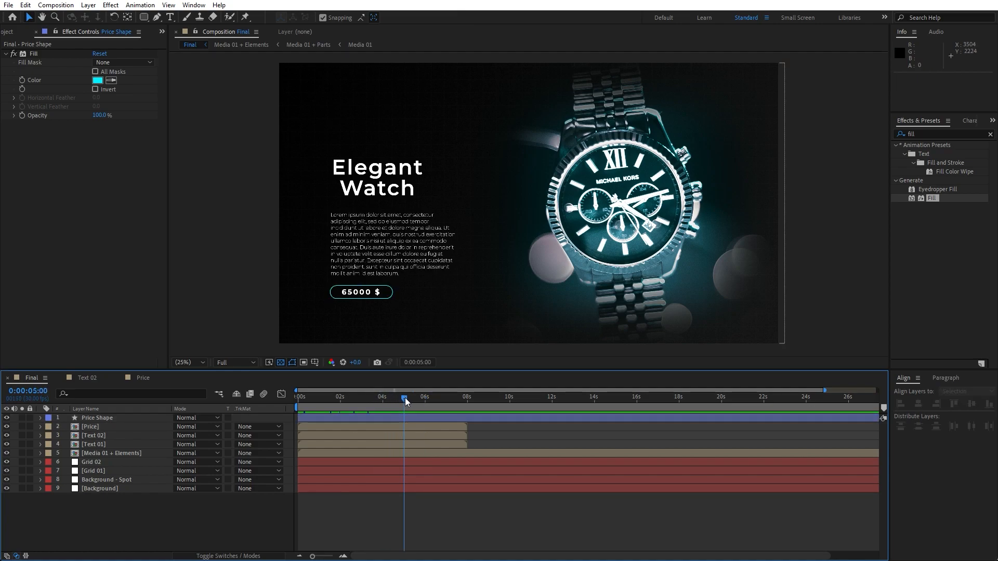
Create a 300 × 70 px, 8-second composition named Small Text 01 and enlarge its view to 200%
key("ctrl+n")
type("Small T")
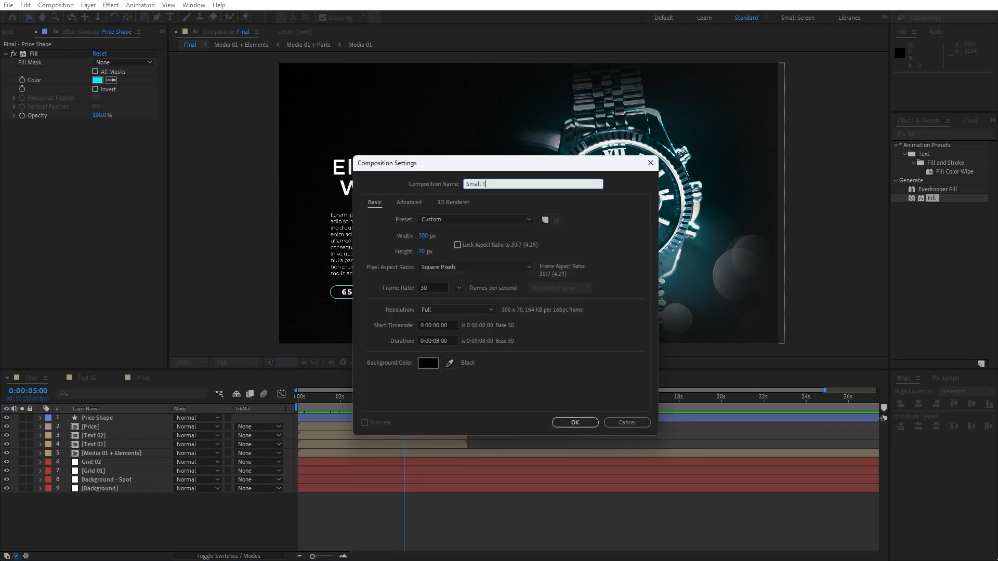
type("ext 01")
left_click(575, 422)
key("period")
left_click(292, 363)
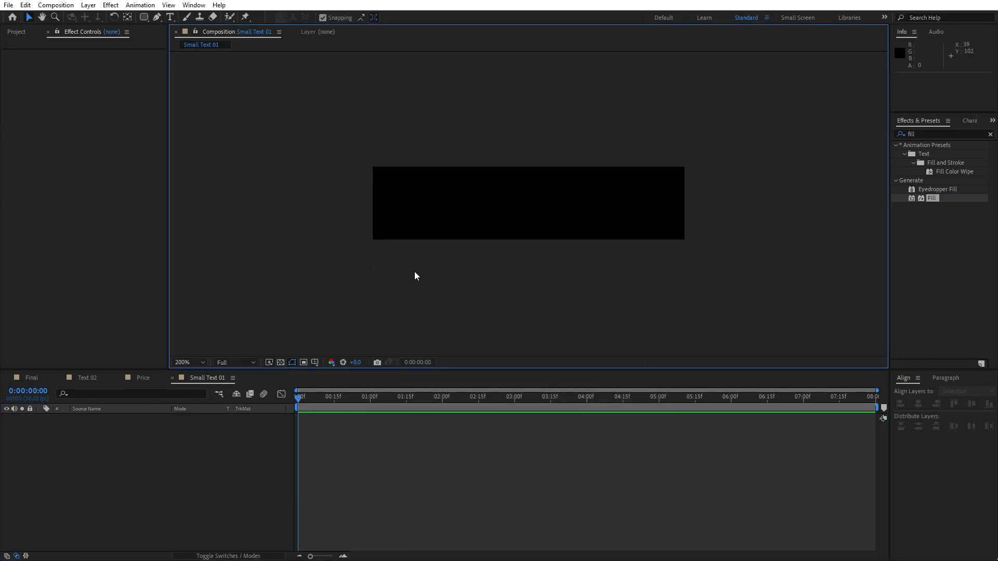
Add the text "Home" in Small Text 01 and center it horizontally and vertically in the composition
key("ctrl+t")
left_click(487, 207)
type("Home")
left_click(111, 420)
left_click(851, 419)
left_click(903, 378)
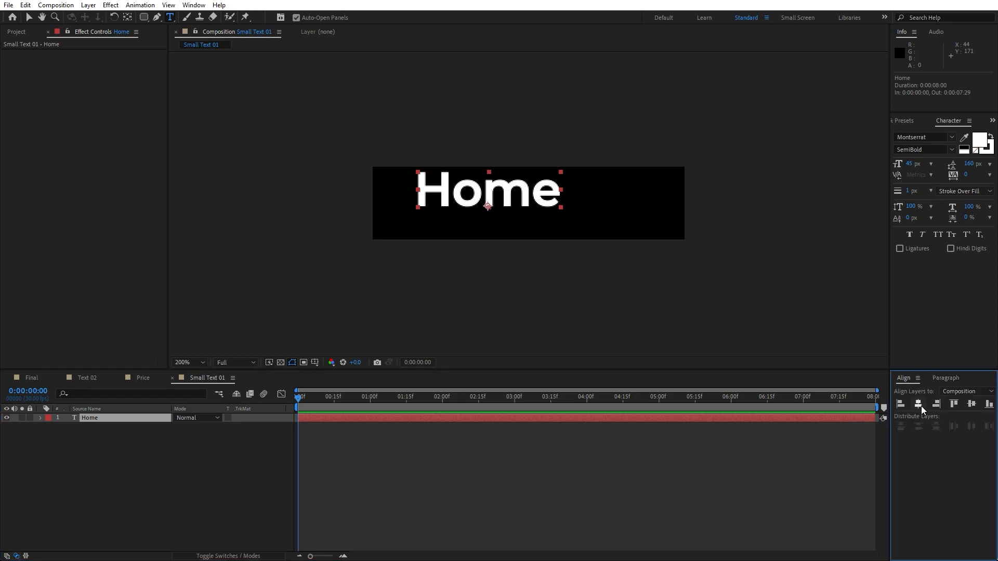
left_click(918, 404)
left_click(972, 404)
left_click(60, 446)
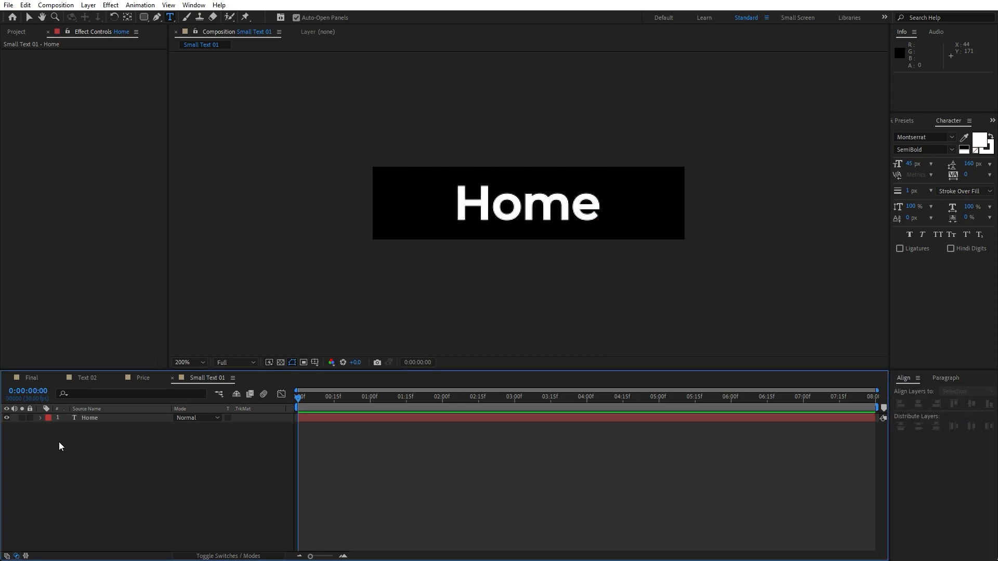
Add a Tracking animator to the Home text layer and set its Tracking Amount to 5
left_click(41, 418)
left_click(280, 427)
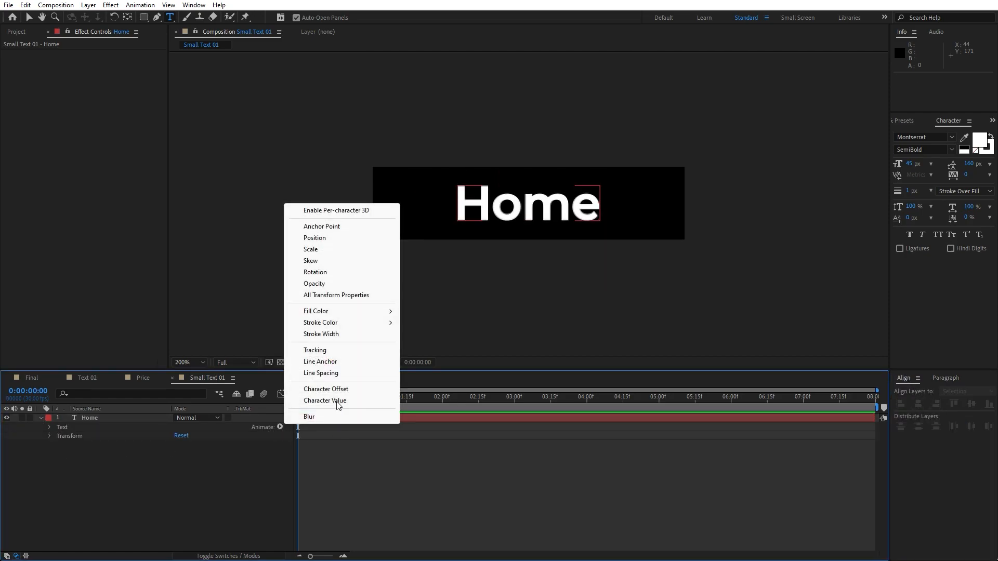
left_click(332, 349)
left_click(171, 495)
left_click(175, 488)
type("5")
key("Return")
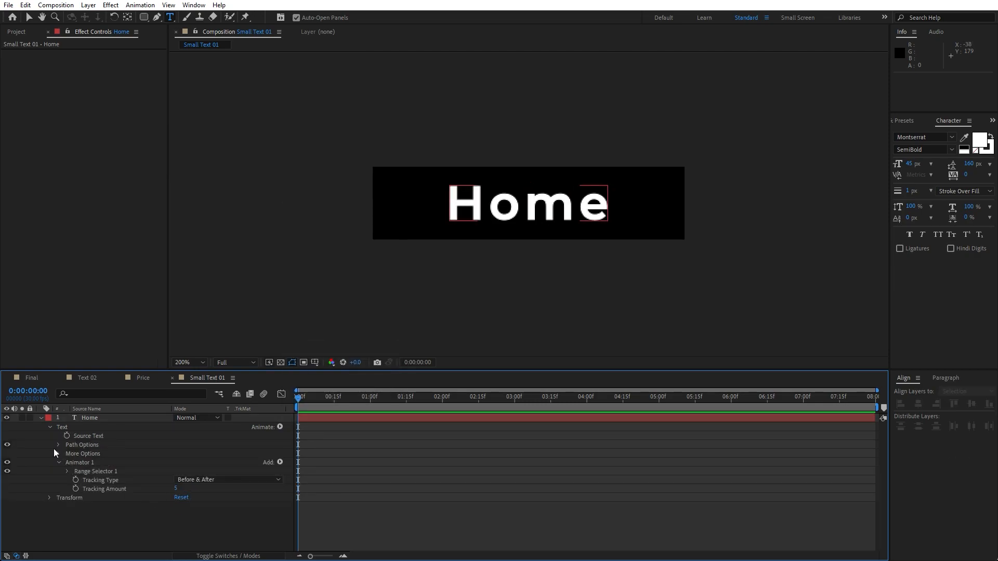
left_click(41, 418)
Place Small Text 01 above all layers in the Final composition and show the title/action-safe guides
left_click(32, 381)
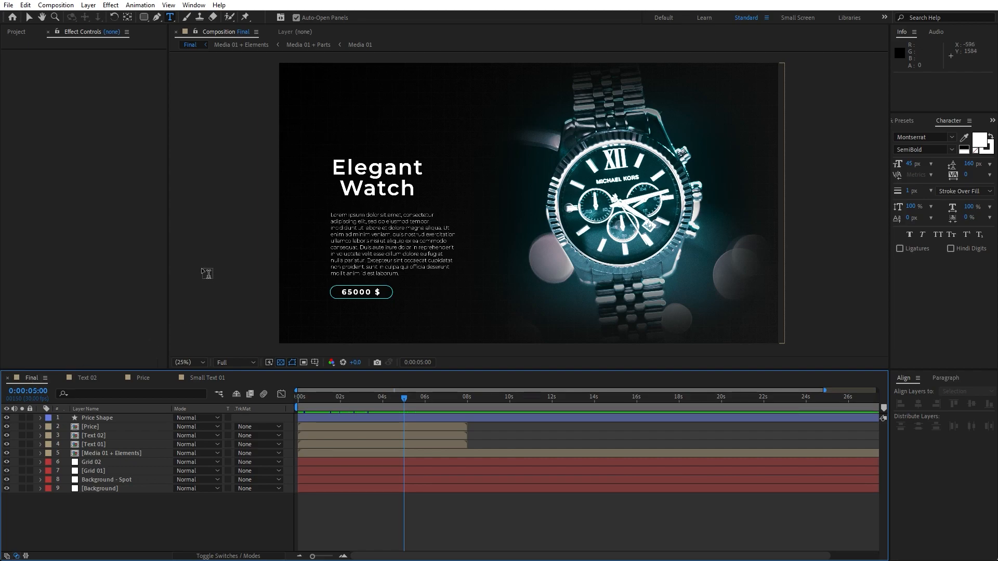
left_click(48, 32)
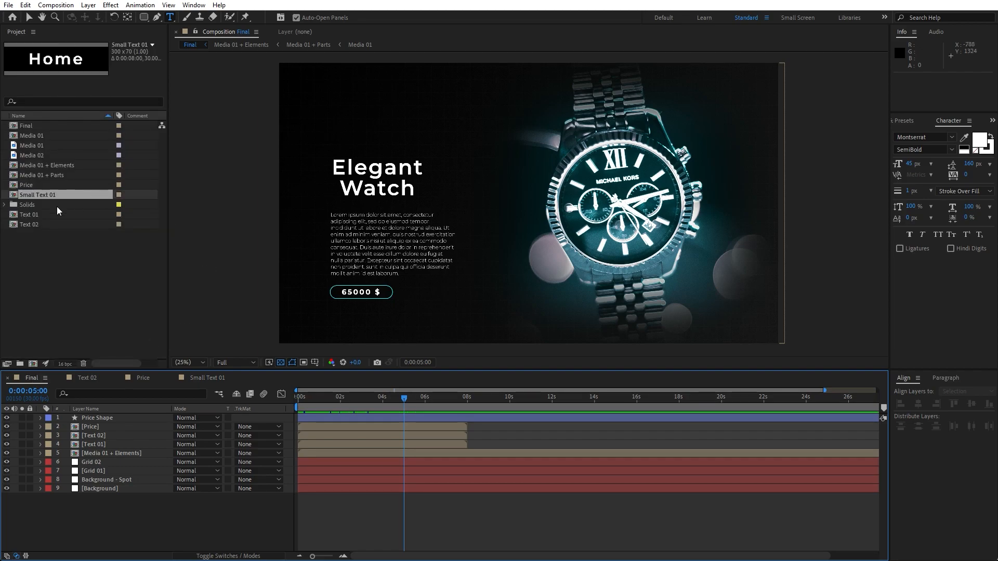
left_click_drag(35, 196, 130, 415)
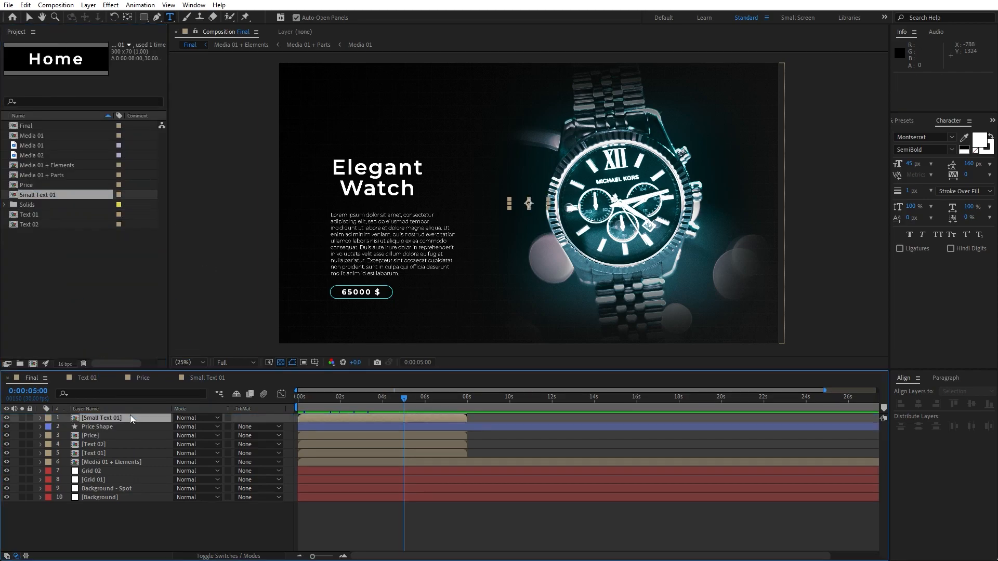
left_click(314, 362)
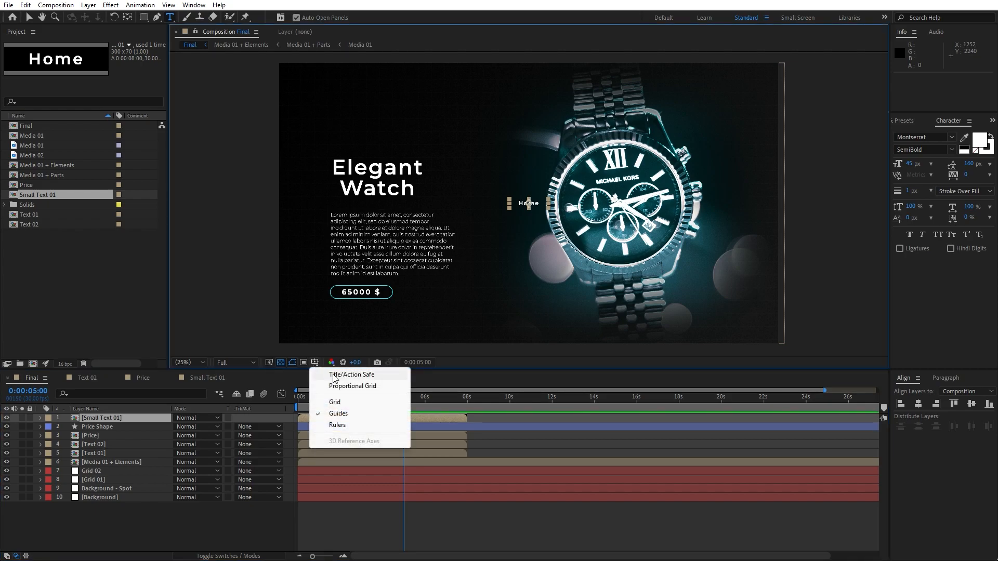
left_click(333, 375)
Nudge the Small Text 01 layer up and to the right, to position 2480, 240 by the upper title-safe line
left_click(113, 419)
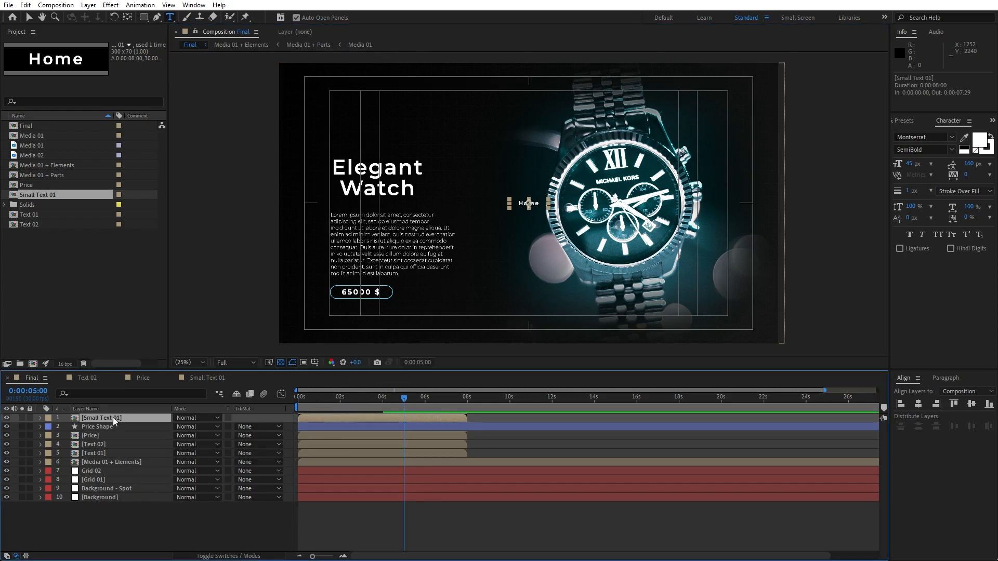
key("shift+Up")
key("shift+Up")
key("shift+Up")
key("shift+Up")
key("shift+Up")
key("shift+Up")
key("shift+Up")
key("shift+Up")
key("shift+Up")
key("shift+Up")
key("shift+Up")
key("shift+Up")
key("shift+Up")
key("shift+Up")
key("shift+Up")
key("shift+Up")
key("shift+Up")
key("shift+Up")
key("shift+Up")
key("shift+Up")
key("shift+Right")
key("shift+Right")
key("shift+Right")
key("shift+Right")
key("shift+Right")
key("shift+Right")
key("shift+Right")
key("shift+Right")
key("shift+Right")
key("shift+Right")
key("shift+Right")
key("shift+Right")
key("shift+Right")
key("shift+Right")
key("shift+Right")
key("shift+Right")
key("shift+Right")
key("shift+Right")
key("shift+Right")
key("shift+Right")
key("shift+Right")
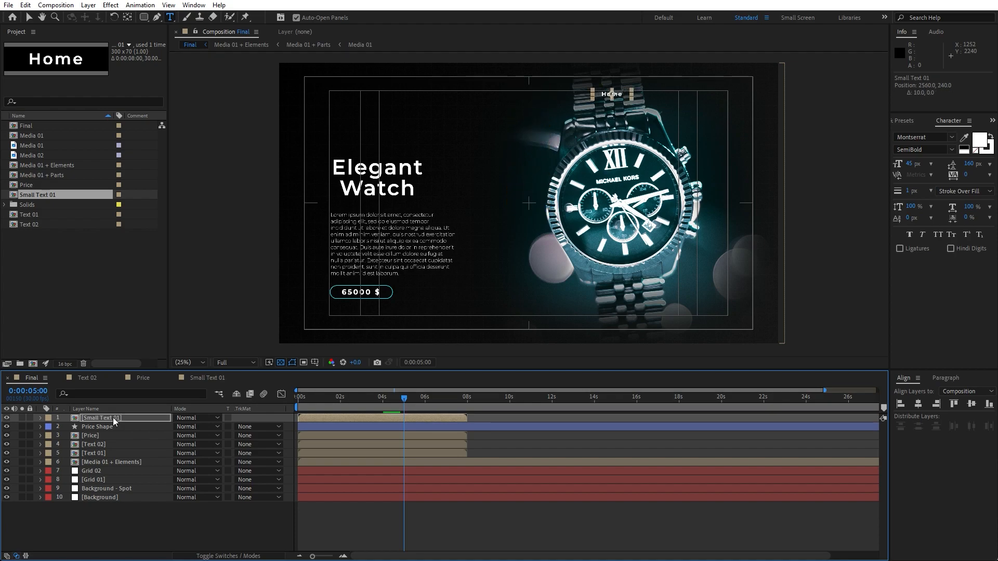
key("shift+Left")
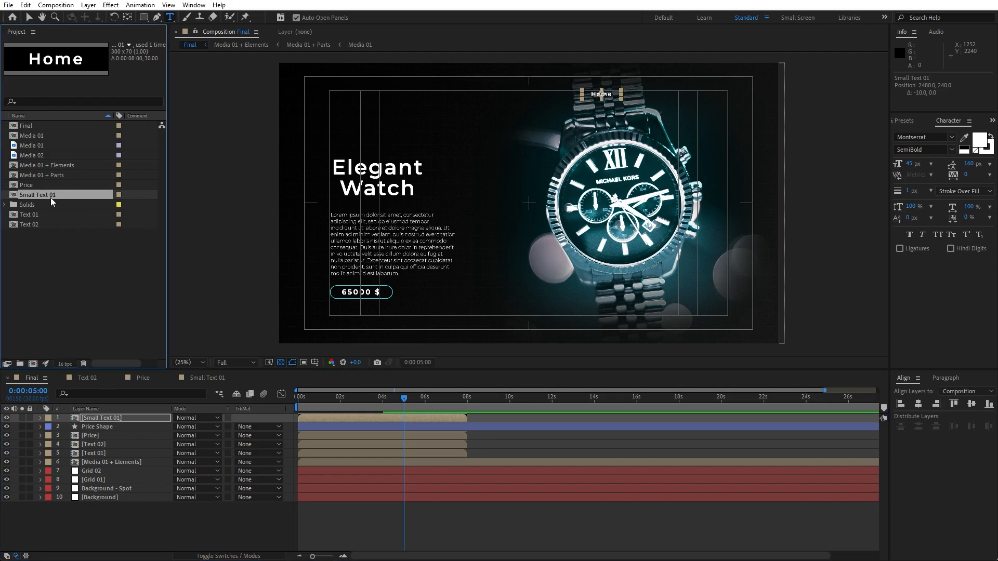
Duplicate the Small Text 01 composition in the project and change the copy's text to "Product"
left_click(31, 185)
left_click(33, 195)
key("ctrl+d")
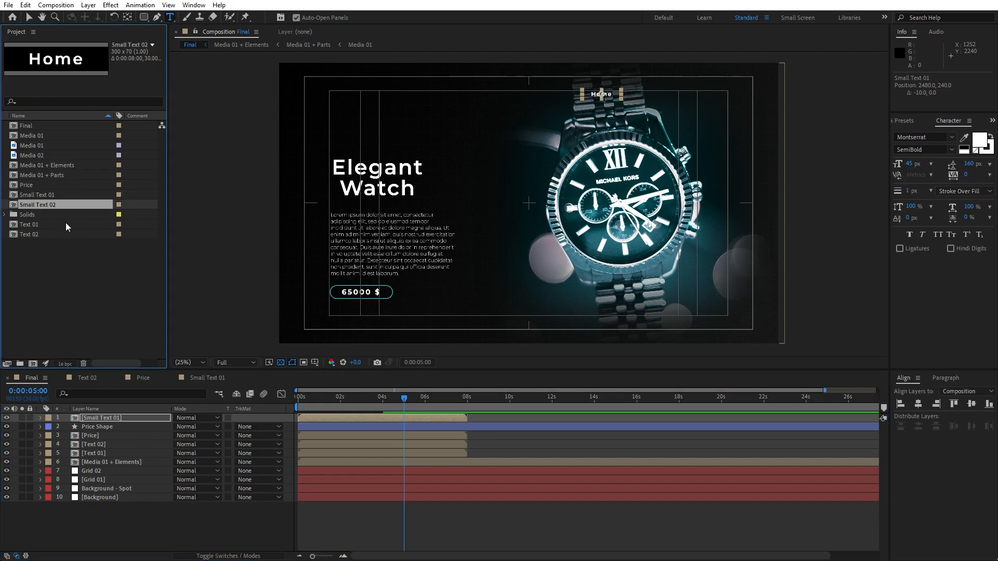
double_click(42, 206)
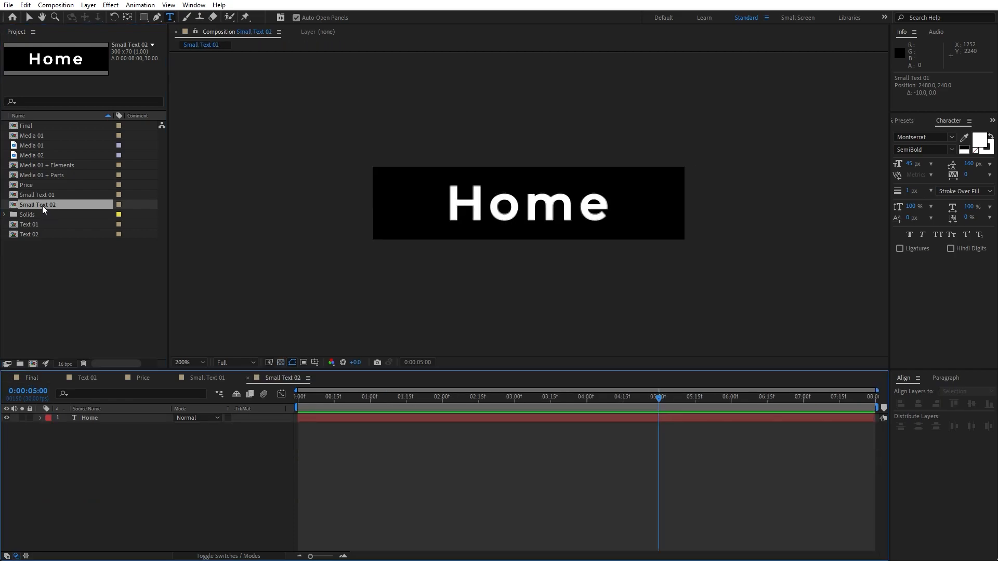
double_click(107, 417)
type("Product")
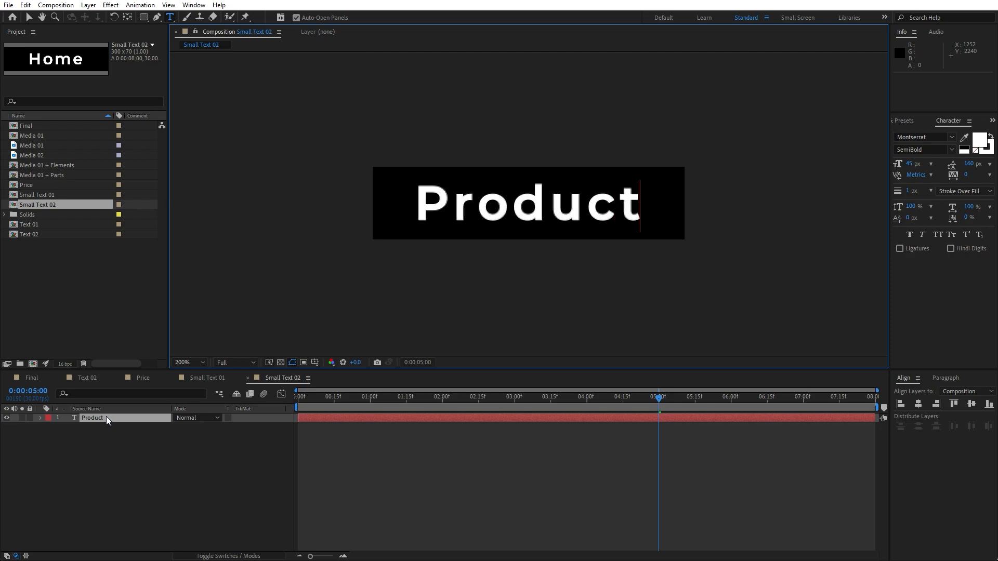
Duplicate the Small Text 01 layer in Final and nudge the copy right to position 2760, 240
left_click(32, 378)
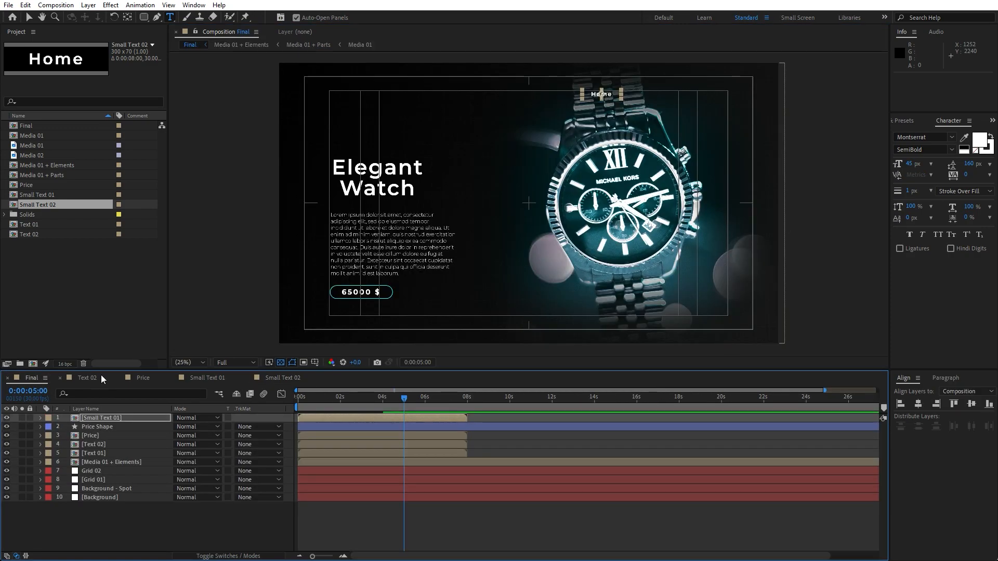
left_click(112, 419)
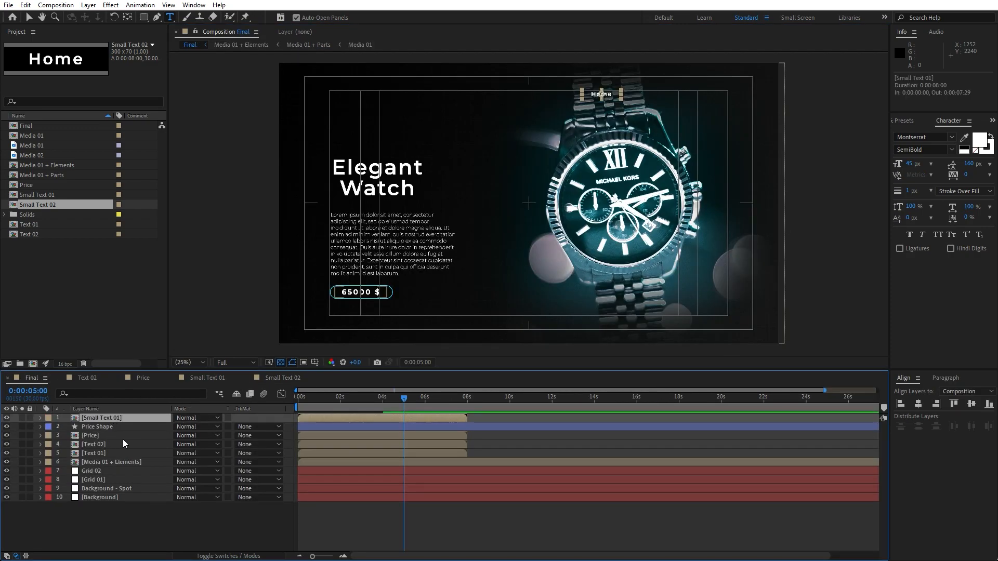
key("ctrl+d")
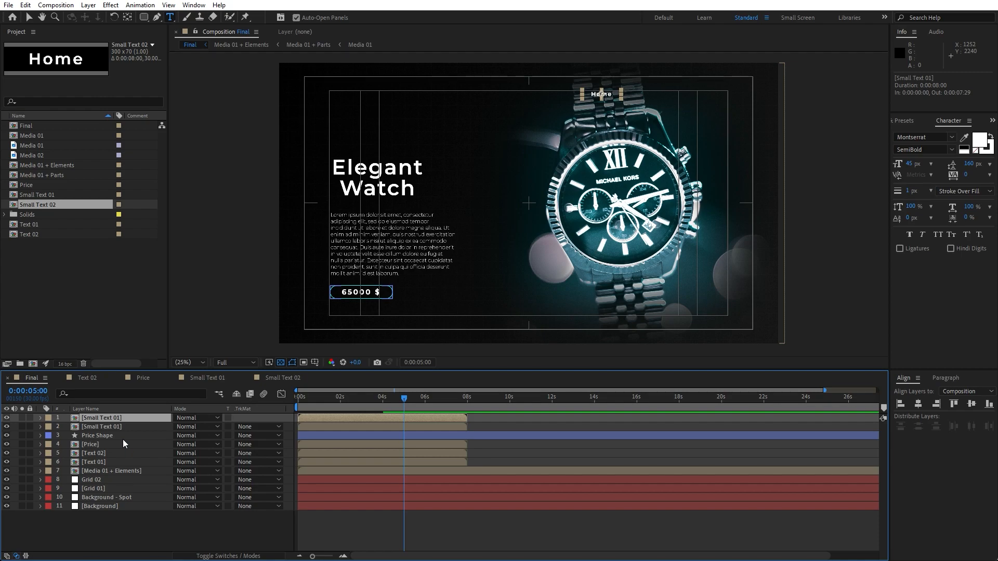
key("shift+Right")
key("shift+Right")
key("shift+Right")
key("shift+Right")
key("shift+Right")
key("shift+Right")
key("shift+Right")
key("shift+Right")
key("shift+Right")
key("shift+Right")
key("shift+Right")
key("shift+Right")
key("shift+Right")
key("shift+Right")
key("shift+Right")
key("shift+Right")
key("shift+Right")
key("shift+Right")
key("shift+Right")
key("shift+Right")
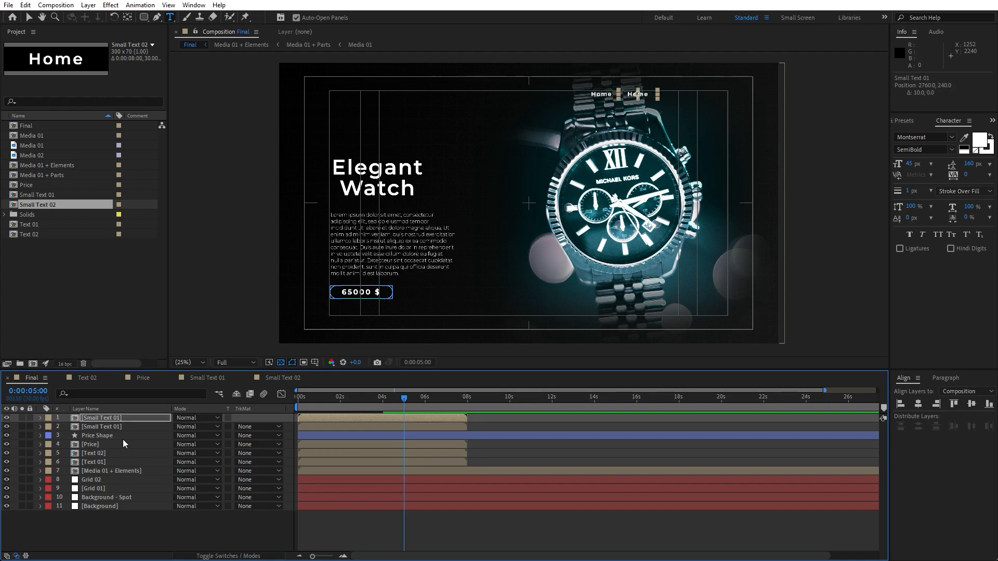
Replace the source of the upper Small Text 01 layer with Small Text 02 and duplicate that layer
left_click(108, 416)
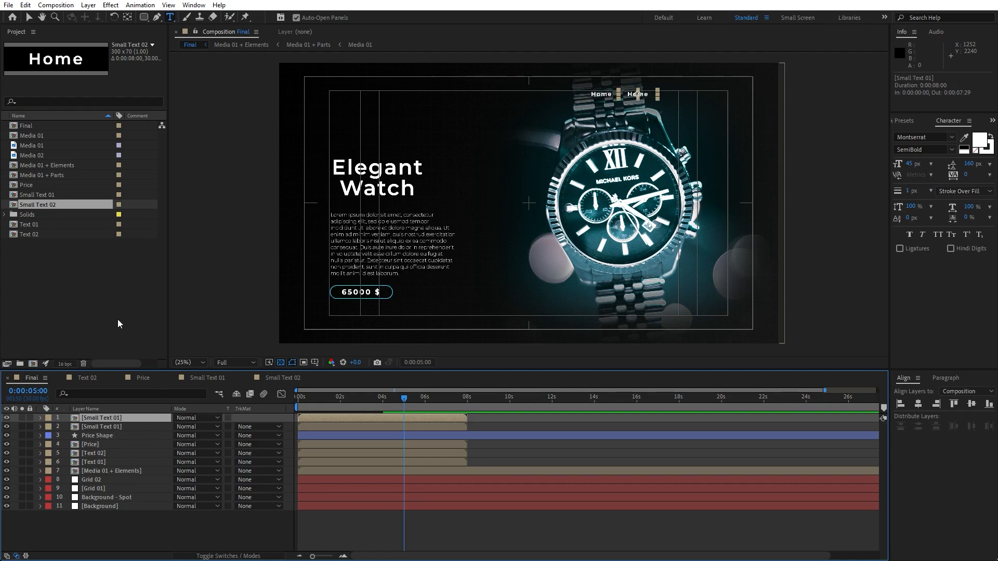
left_click(46, 206)
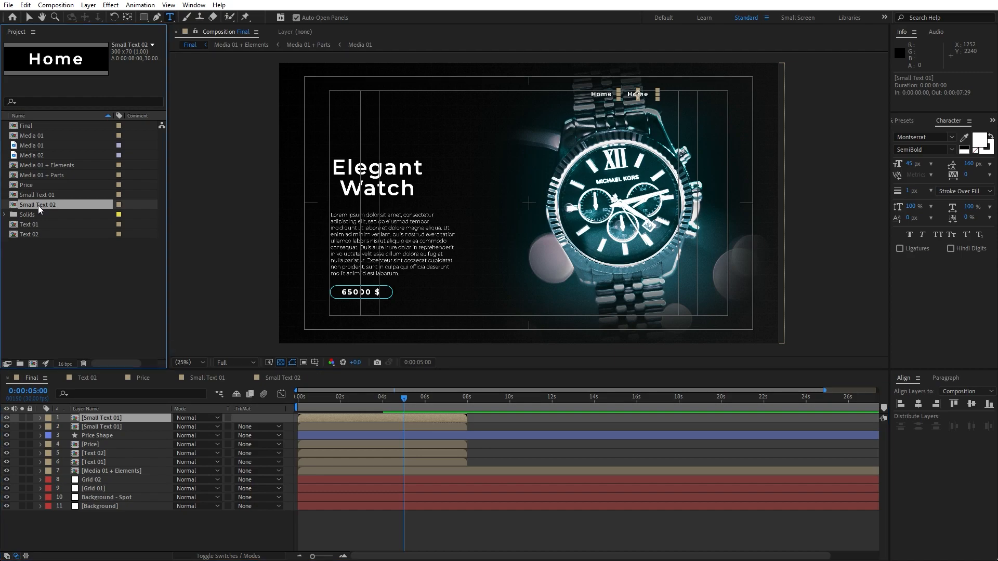
left_click_drag(42, 205, 112, 418)
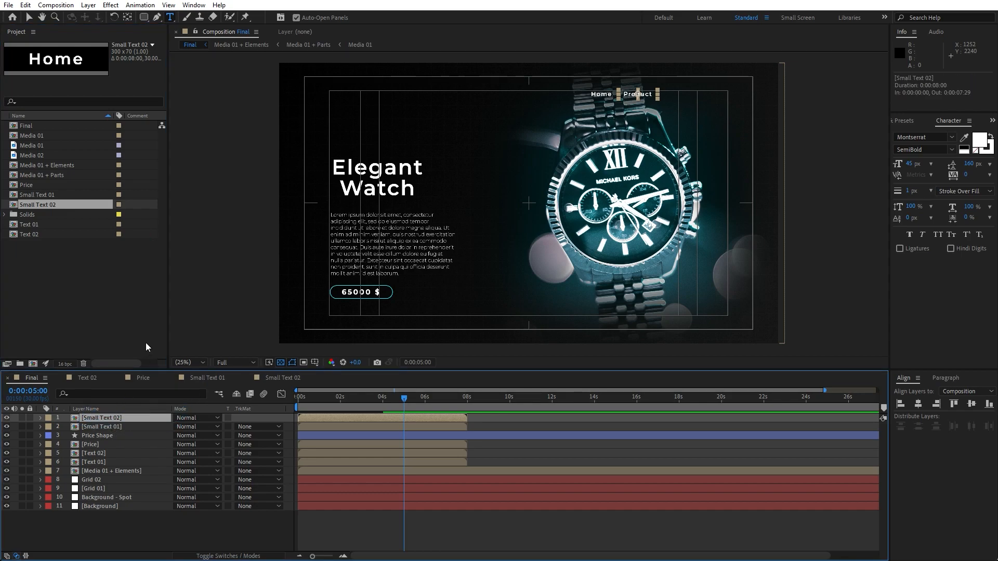
key("ctrl+d")
Duplicate the Small Text 02 composition in the project and change the copy's text to "About"
left_click(36, 204)
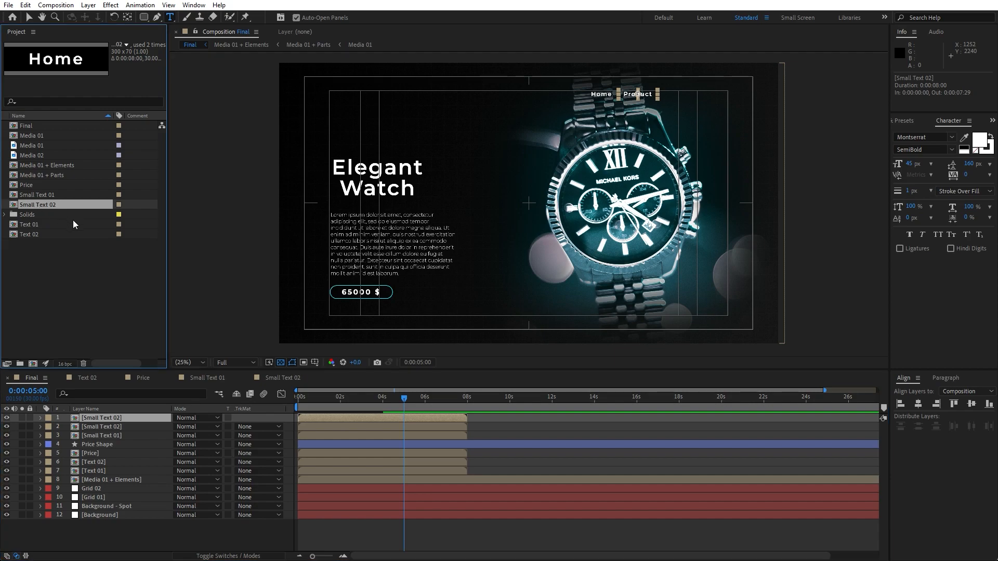
key("ctrl+d")
double_click(54, 217)
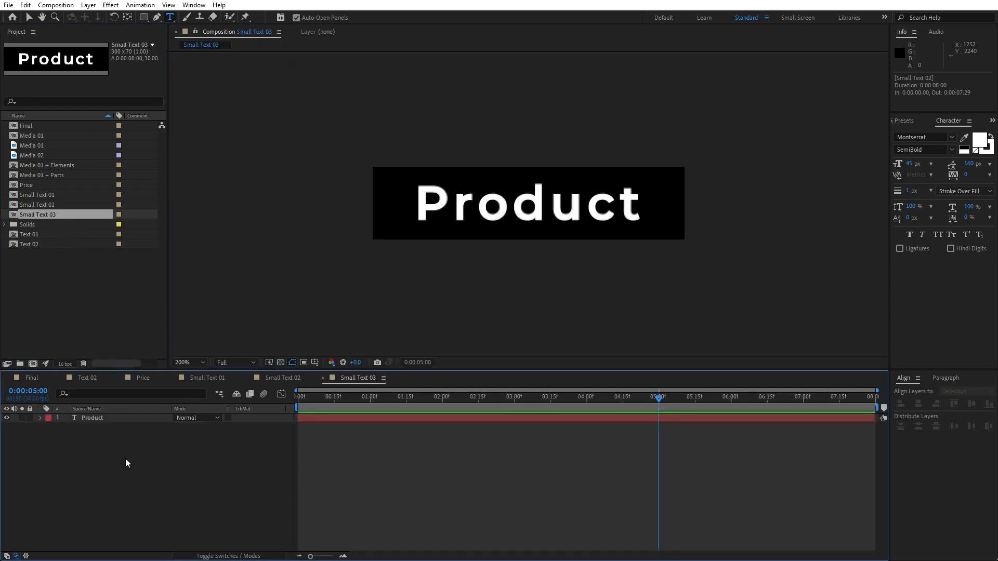
double_click(95, 419)
type("About")
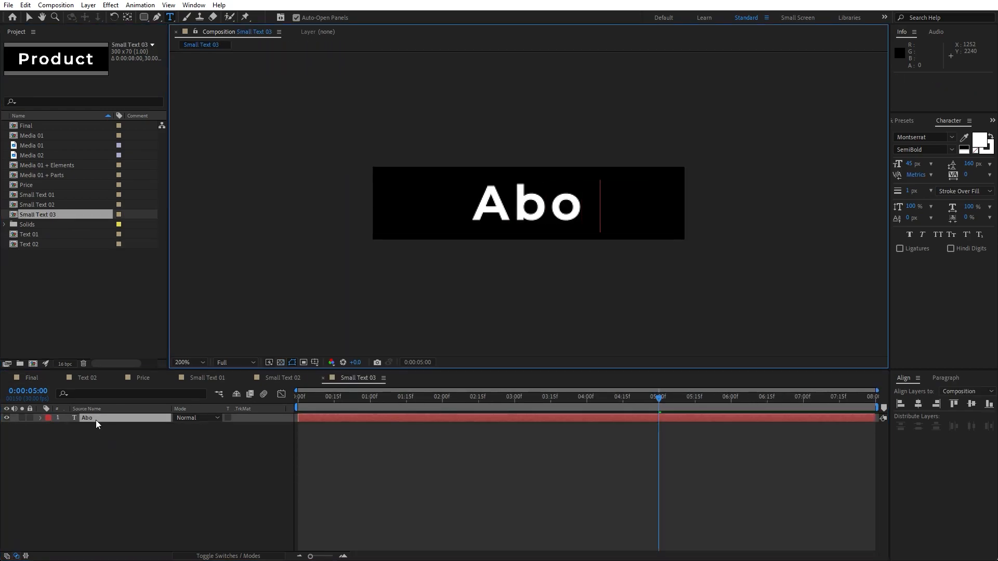
left_click(107, 478)
Replace the source of the top layer in Final with Small Text 03 and nudge it right, beyond the Product text
left_click(32, 378)
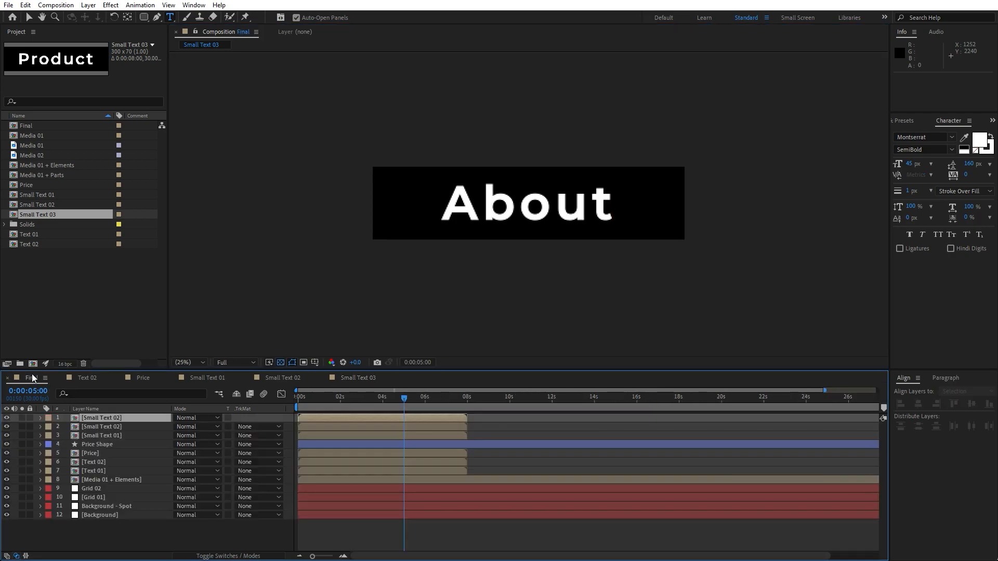
left_click(100, 418)
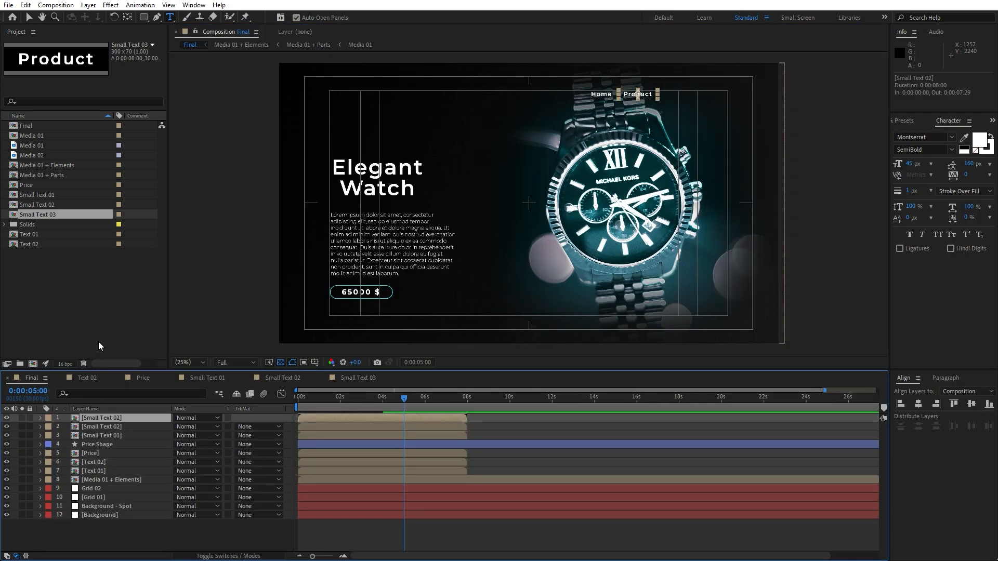
left_click_drag(39, 214, 124, 419)
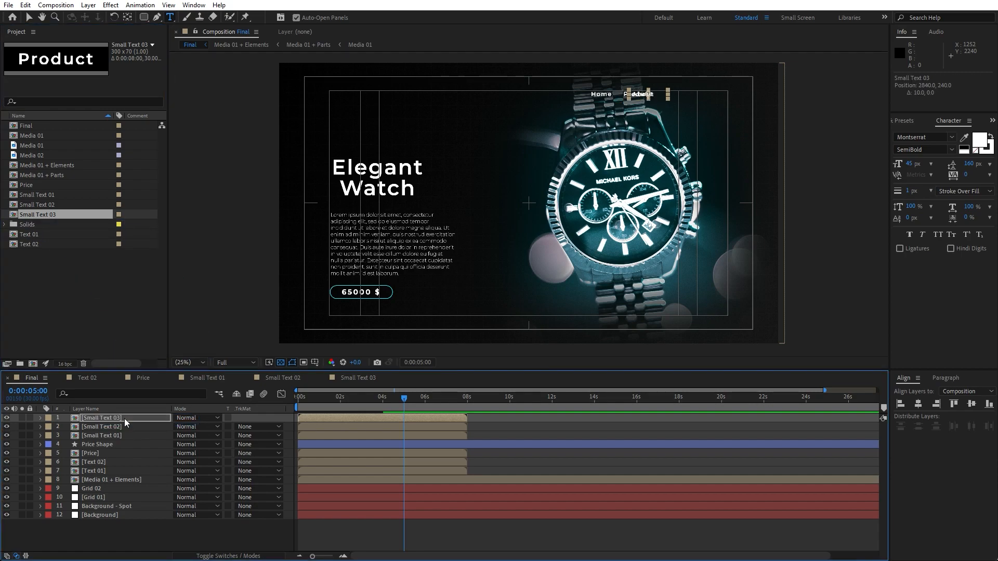
key("shift+Right")
left_click(153, 527)
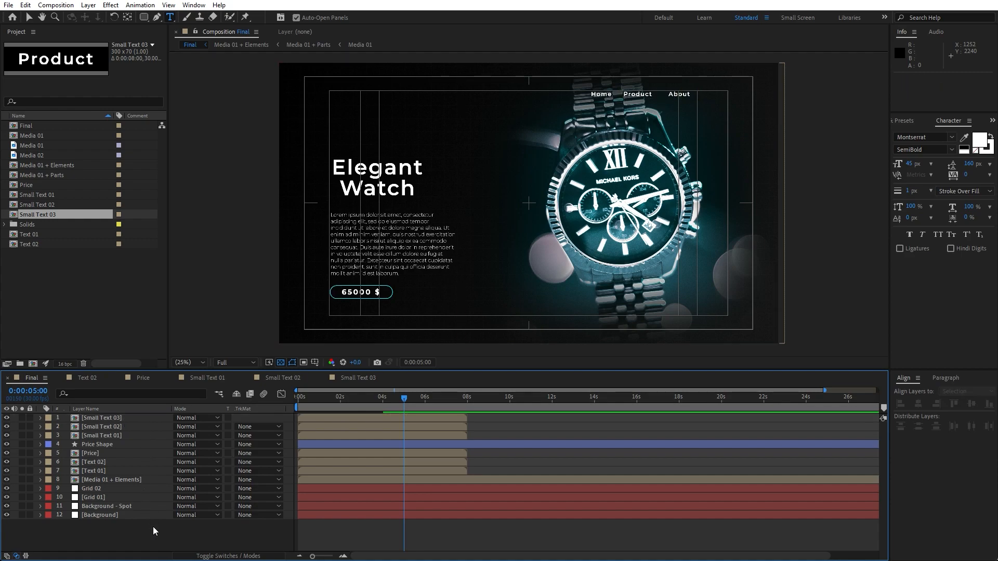
key("space")
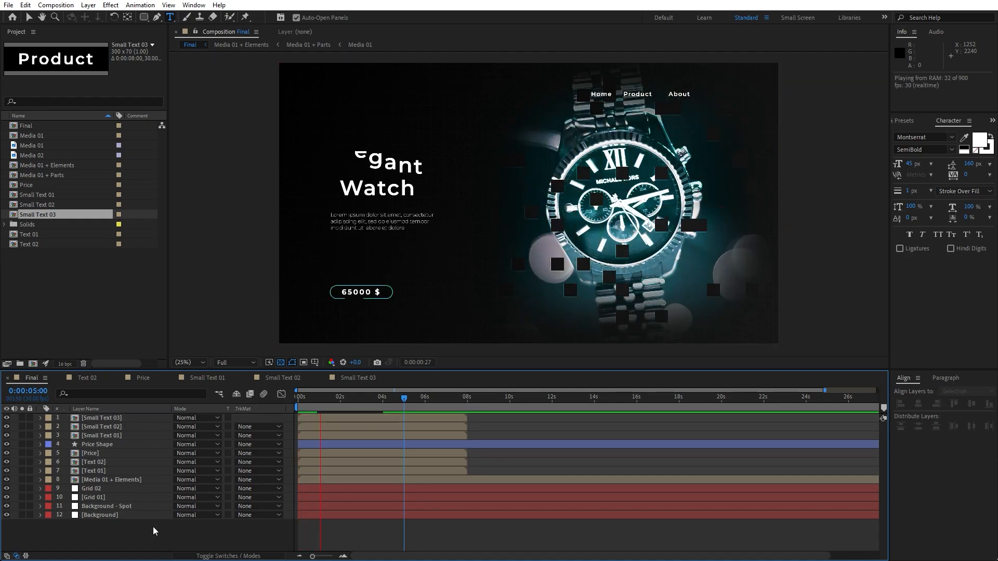
Rotate the watch image in the nested Media 01 composition further counterclockwise and scale it to 60%
left_click_drag(369, 400, 413, 398)
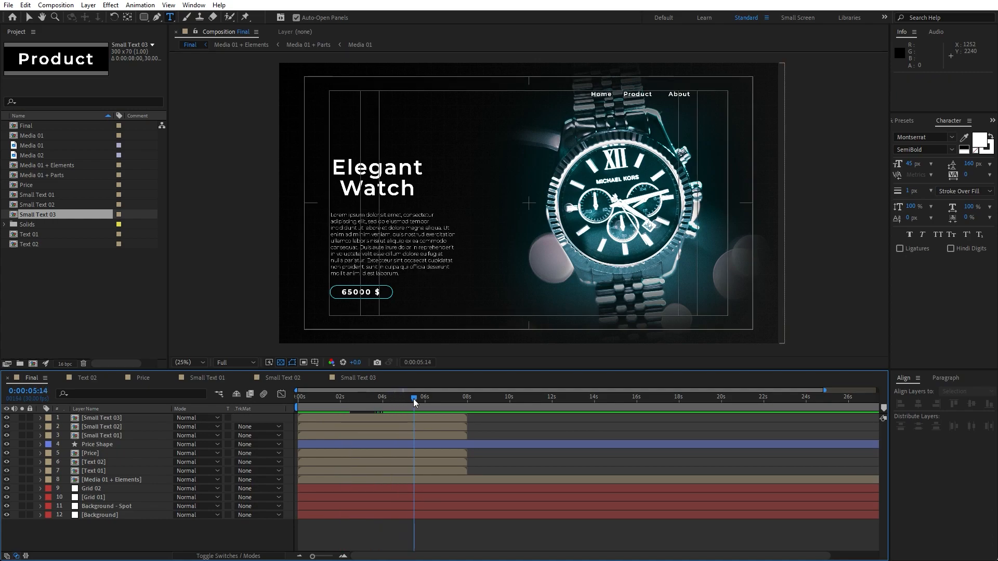
double_click(117, 480)
double_click(123, 428)
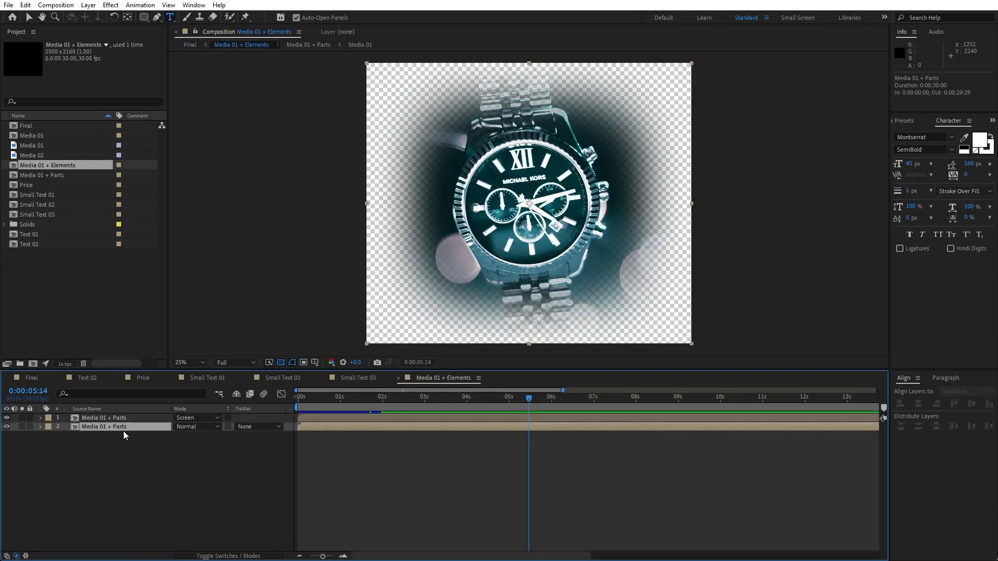
double_click(111, 430)
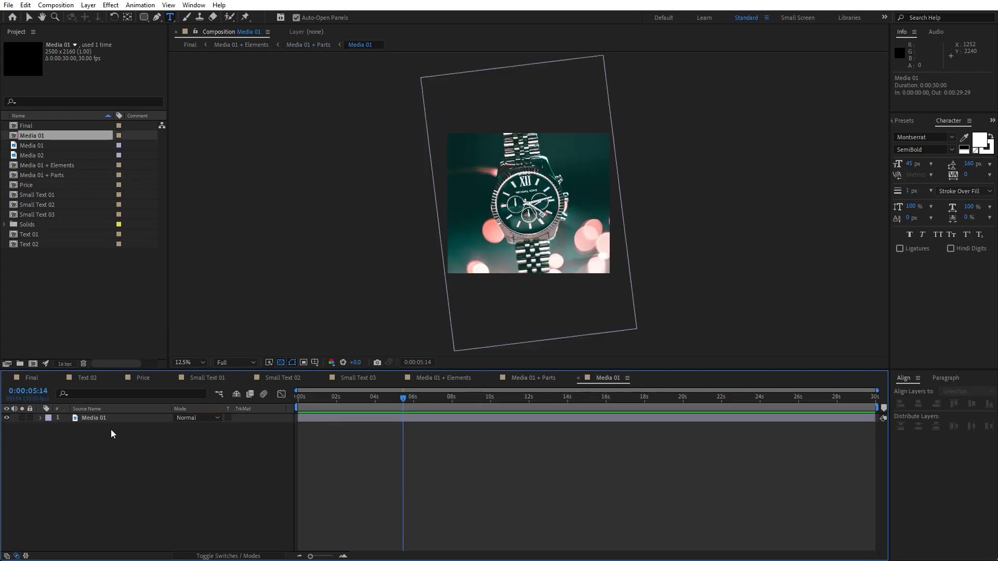
key("r")
left_click_drag(190, 432, 186, 430)
key("s")
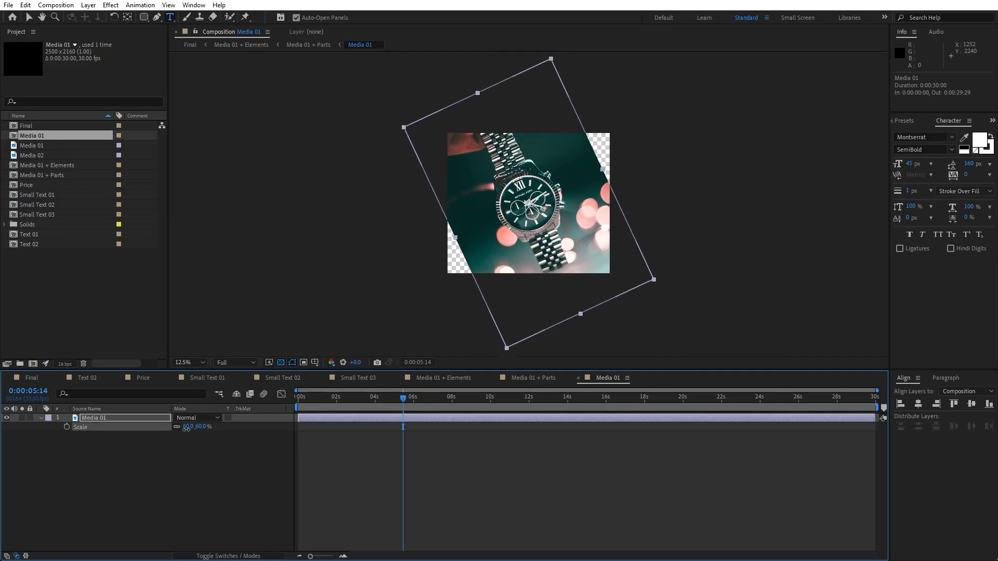
Return to the Final composition and preview the scene with the tilted watch
left_click(38, 376)
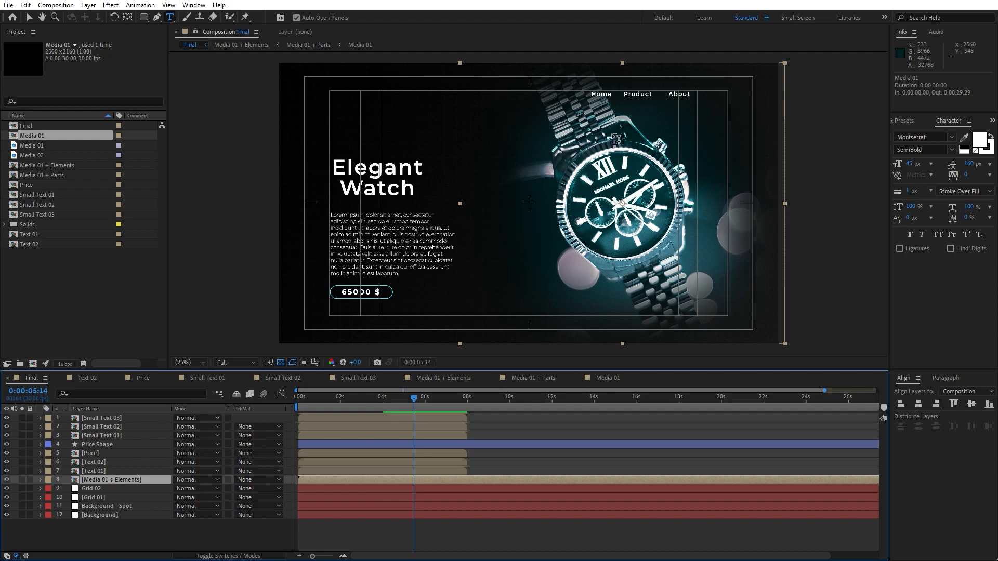
left_click(259, 536)
key("space")
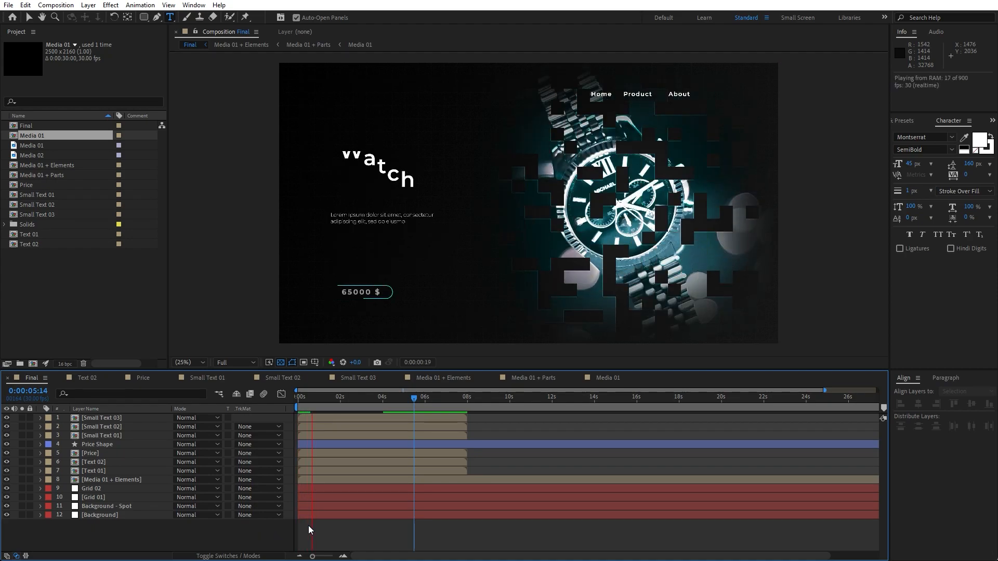
Add an Opacity keyframe of 0% to the Small Text 01 layer at 0:00:00:00
left_click_drag(373, 399, 298, 397)
left_click(110, 435)
left_click_drag(312, 556, 328, 557)
key("t")
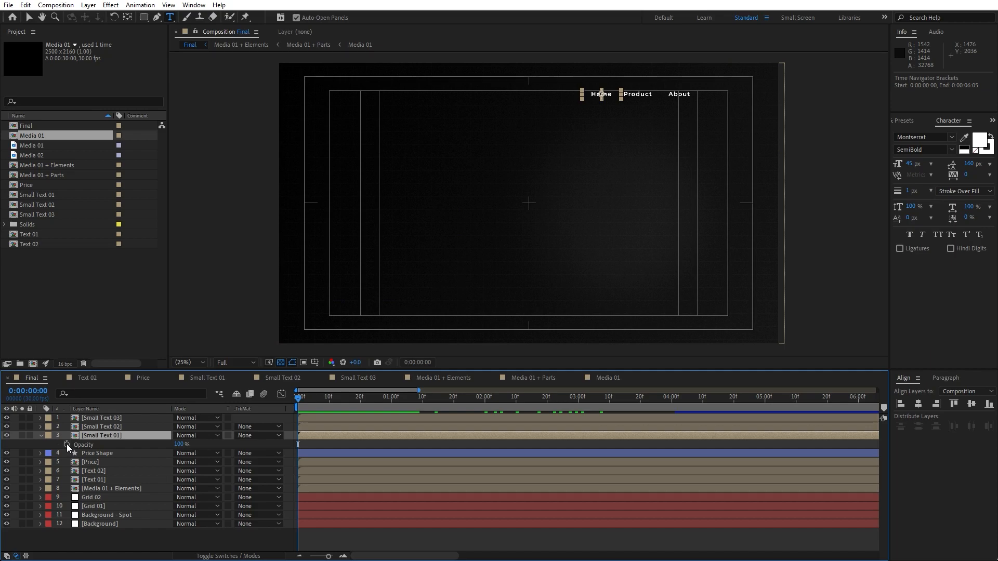
left_click(67, 445)
left_click_drag(180, 444, 25, 441)
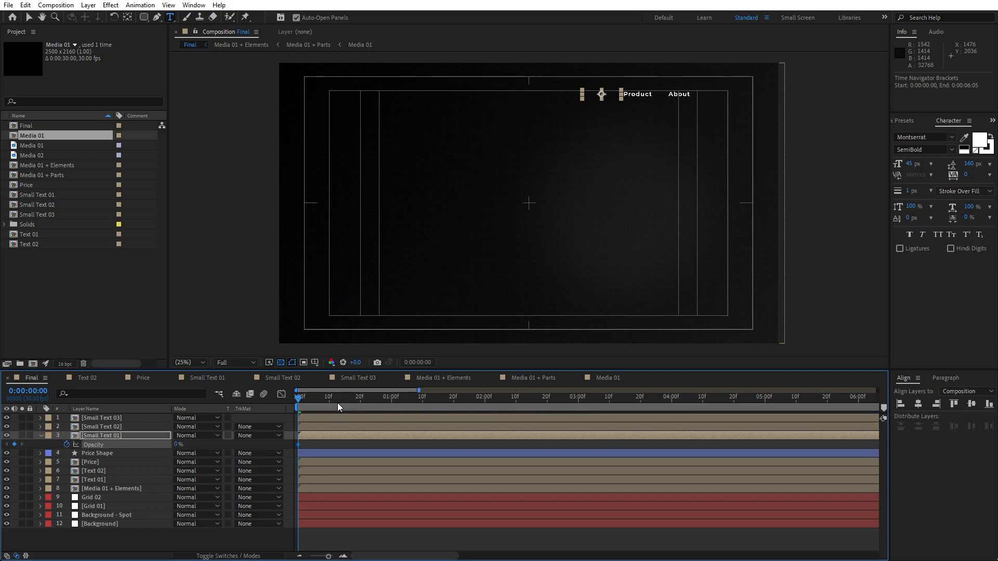
Add an Opacity keyframe of 100% to the Small Text 01 layer at 0:00:00:20
left_click_drag(326, 404, 360, 401)
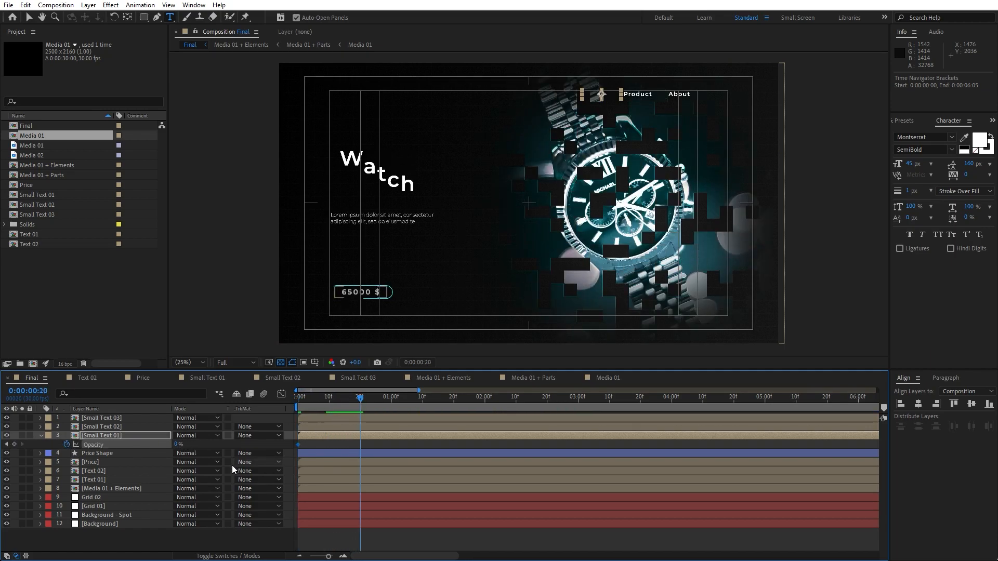
key("F2")
type("100")
key("Return")
Copy Small Text 01's two Opacity keyframes onto Small Text 02 and Small Text 03, starting at 0:00:00:00
left_click(98, 444)
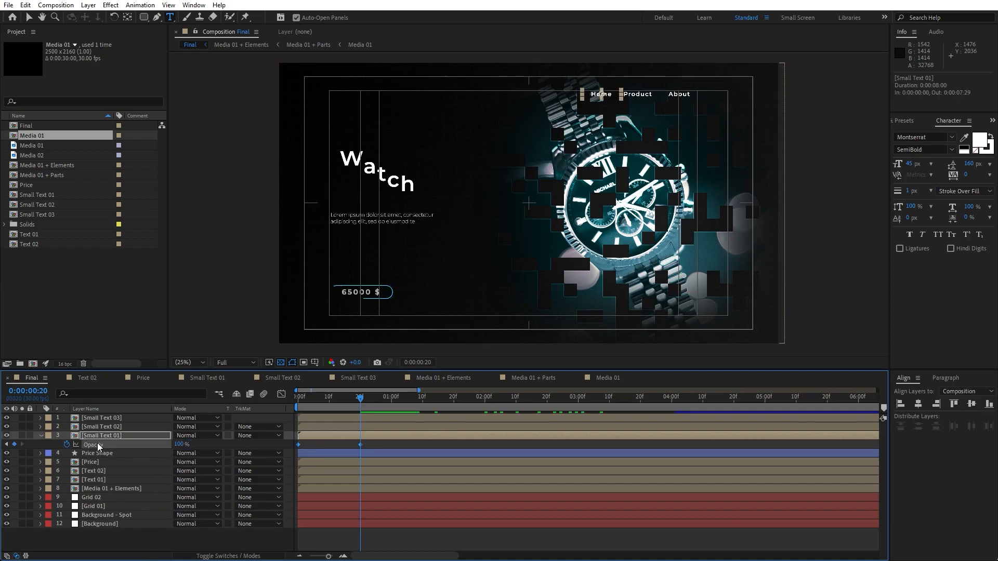
left_click(102, 433)
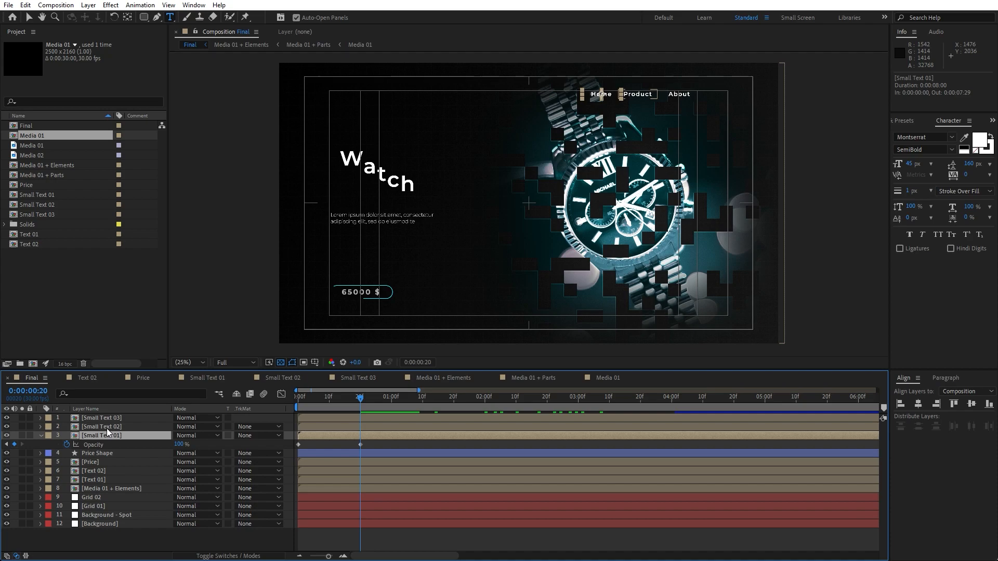
left_click(107, 428)
left_click(108, 419, "shift")
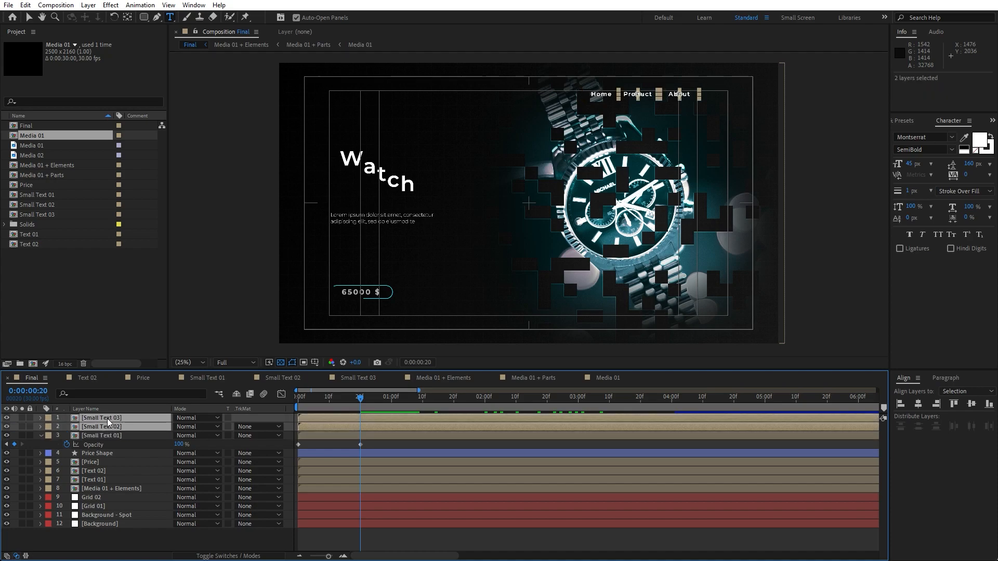
key("t")
left_click_drag(314, 399, 269, 399)
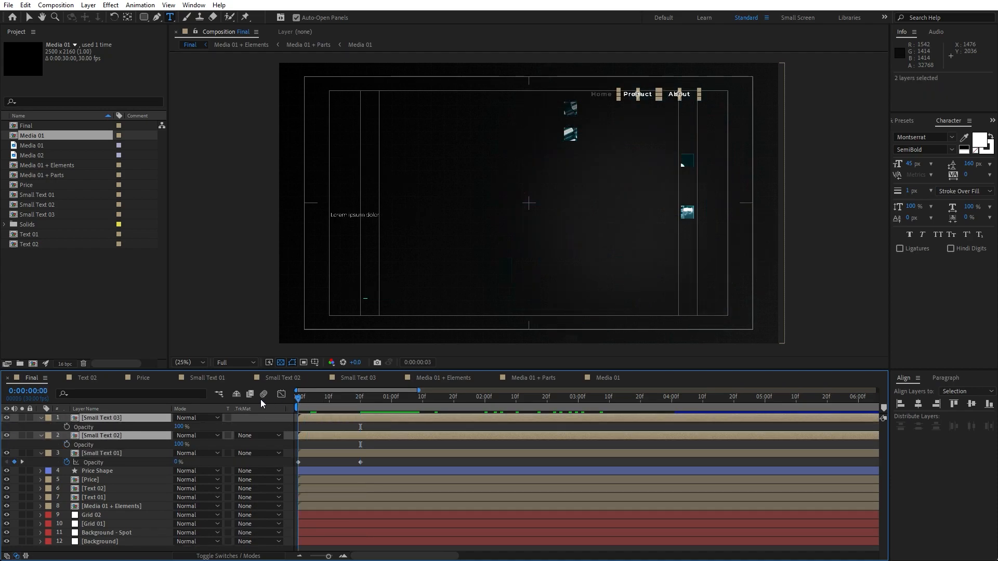
key("ctrl+v")
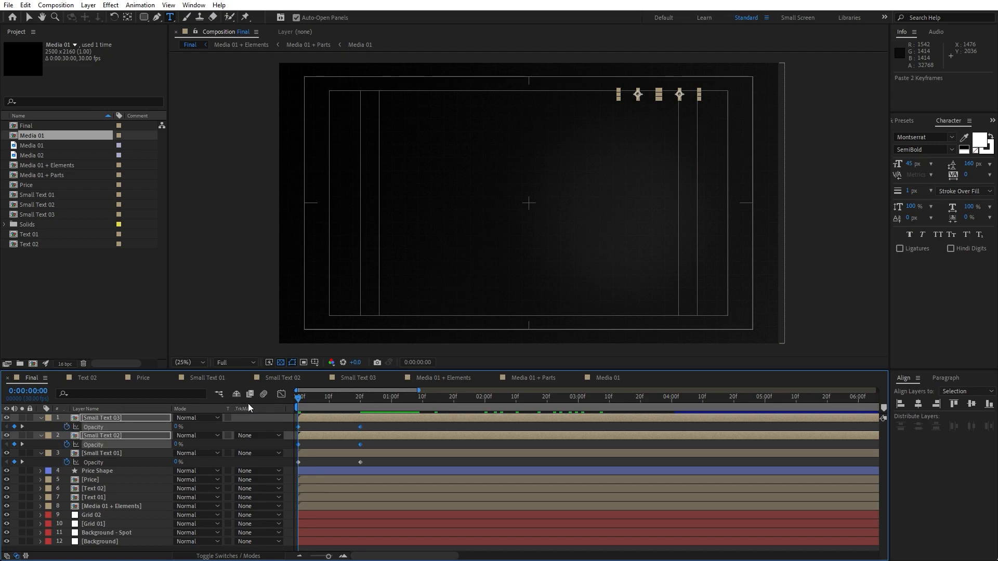
Stagger the small text layers so Small Text 02 starts at about 0:00:00:14 and Small Text 03 at 0:00:01:00
left_click(128, 488)
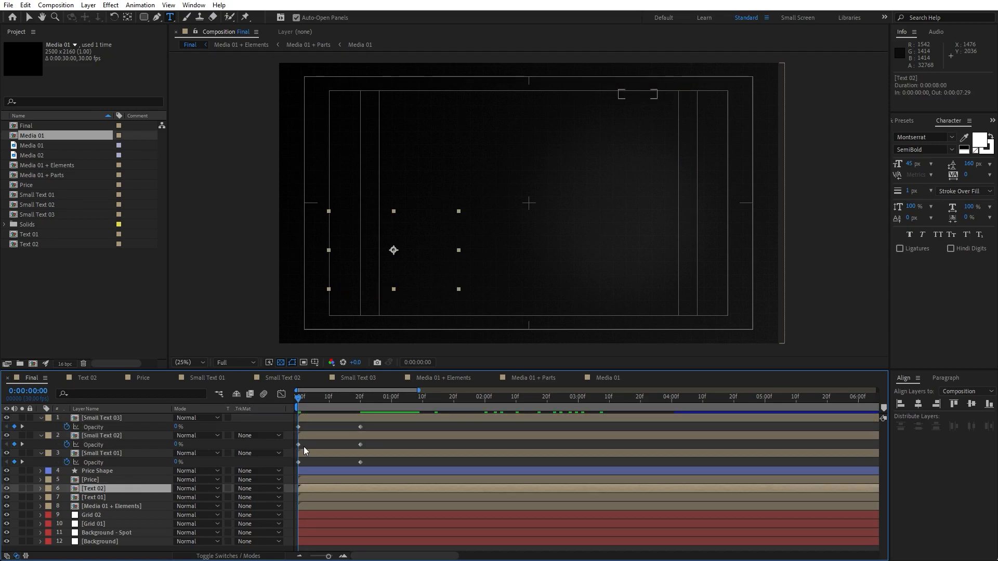
left_click_drag(313, 438, 342, 435)
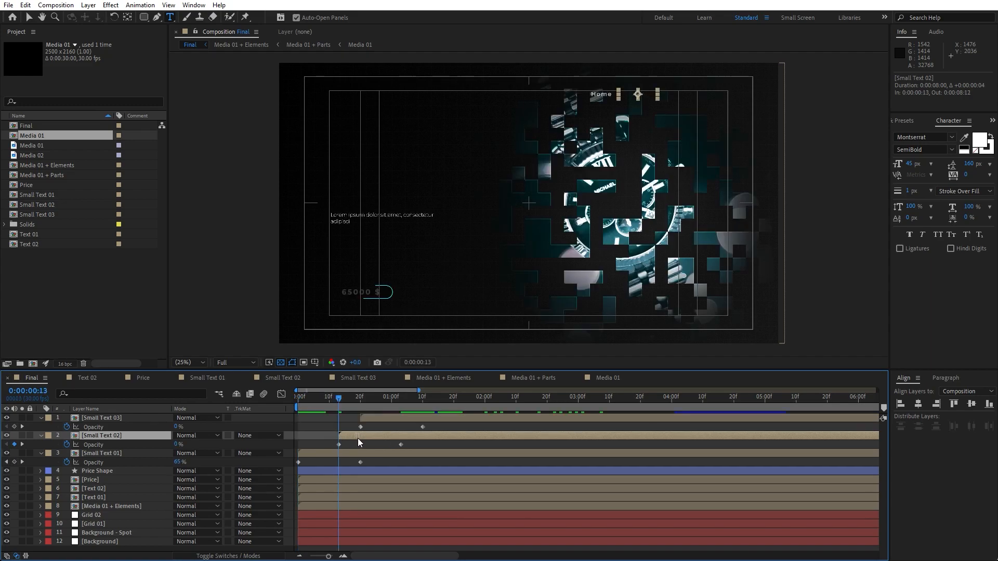
left_click_drag(377, 420, 408, 419)
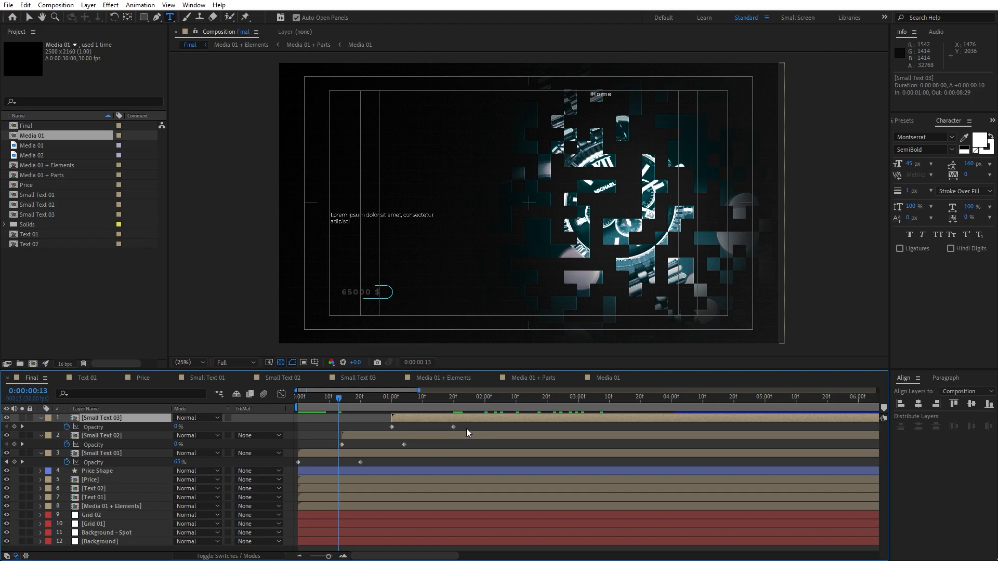
Lengthen the fades by moving the end Opacity keyframes to about 0:00:01:25 (Small Text 03), 0:00:01:07 (Small Text 02) and 0:00:00:25 (Small Text 01), then preview
left_click_drag(466, 428, 356, 472)
left_click_drag(453, 427, 470, 428)
left_click_drag(404, 445, 411, 445)
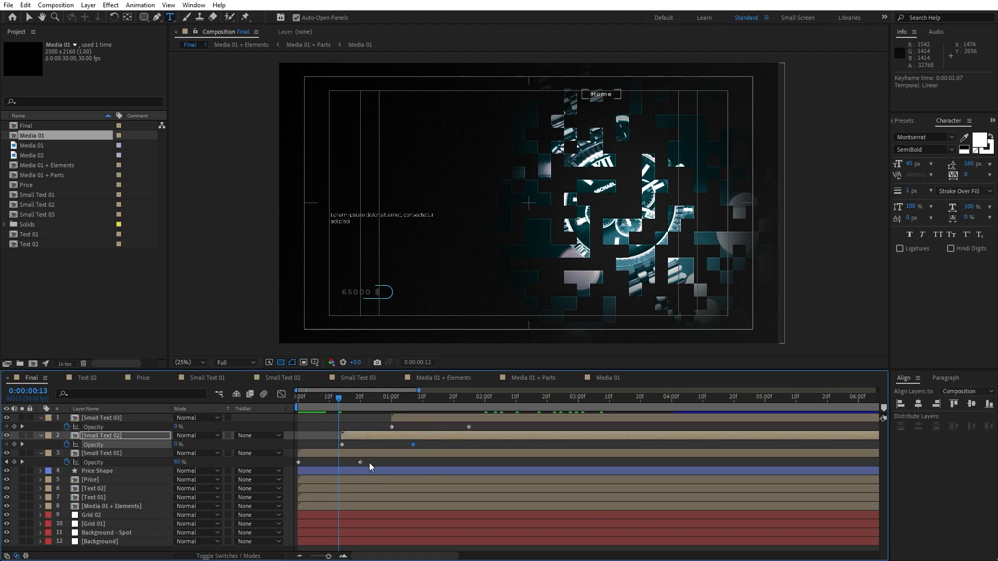
left_click_drag(360, 462, 373, 456)
key("space")
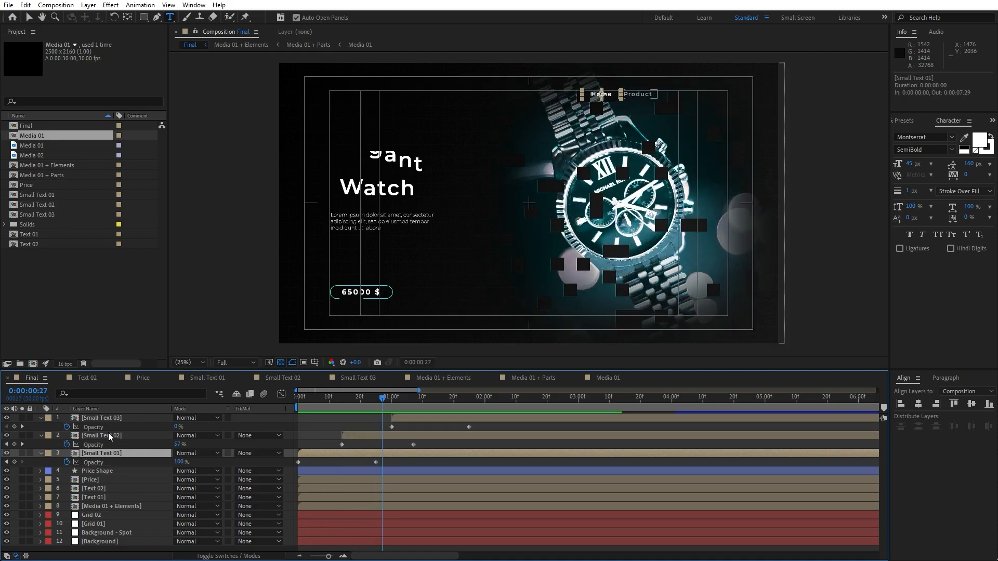
Nudge the three small text layers together slightly to the right and play the scene
left_click(107, 418, "shift")
key("shift+Left")
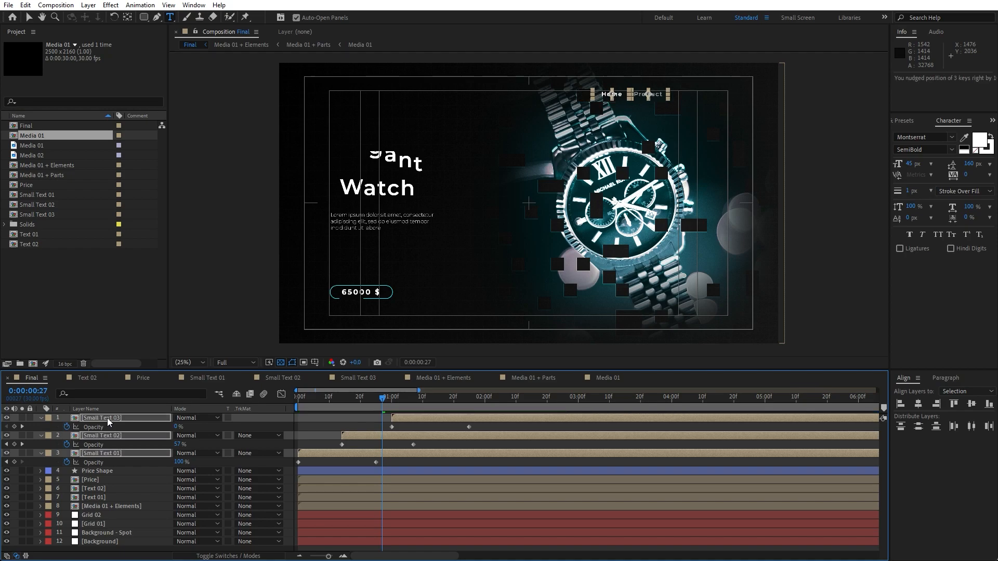
key("shift+Right")
key("space")
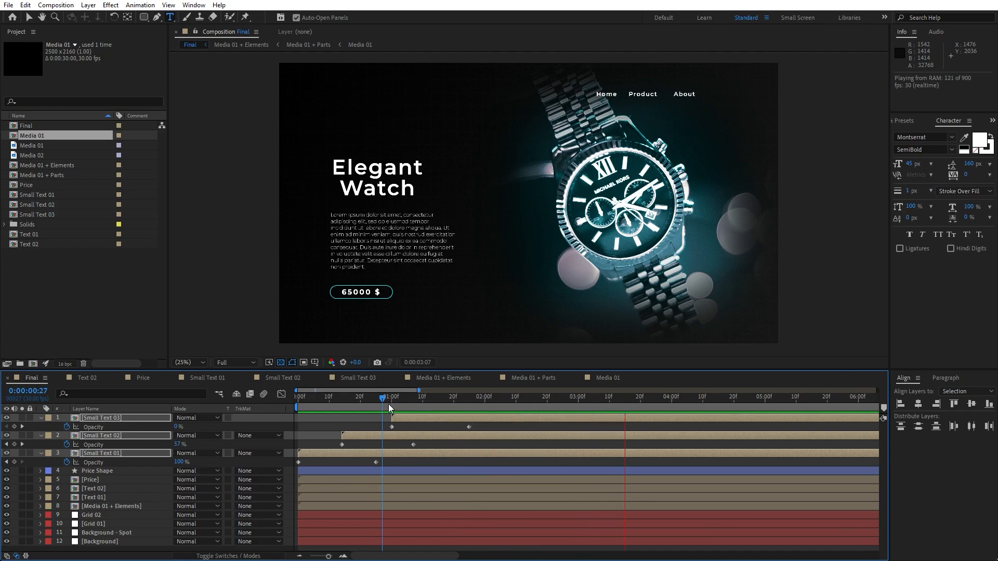
Draw a thin horizontal line with the Pen tool and a 2 px stroke between the Elegant Watch title and the description
left_click_drag(397, 398, 674, 420)
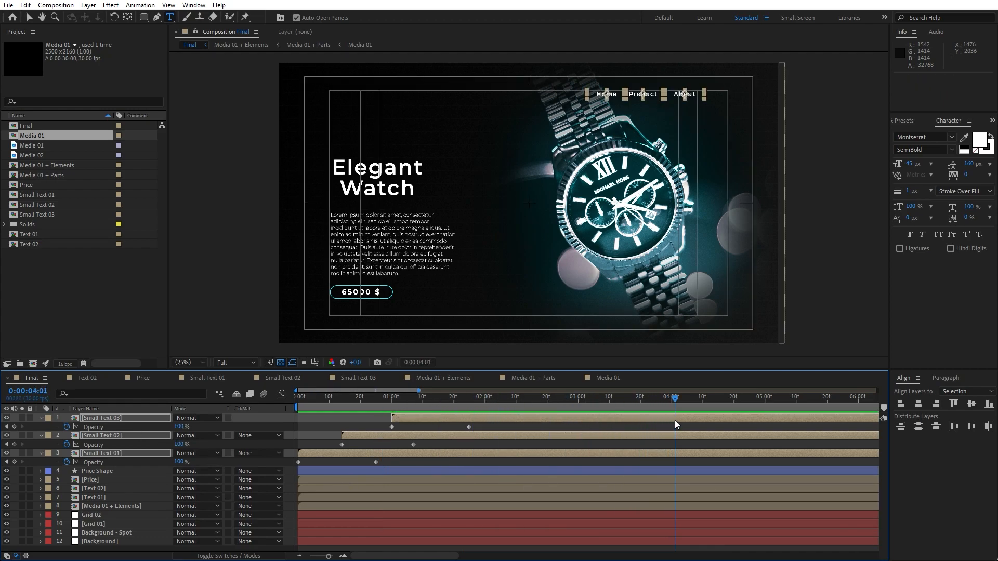
key("v")
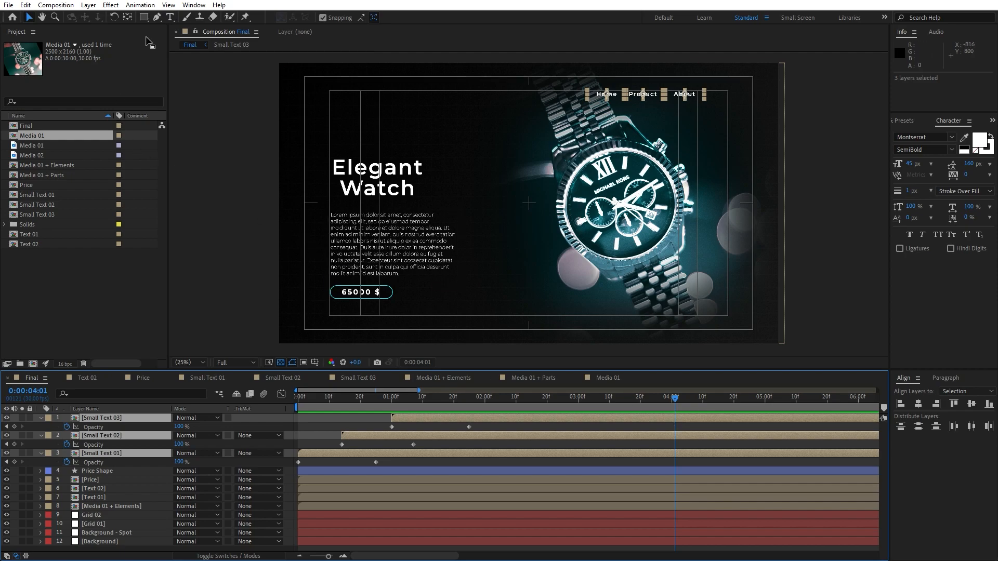
left_click(157, 17)
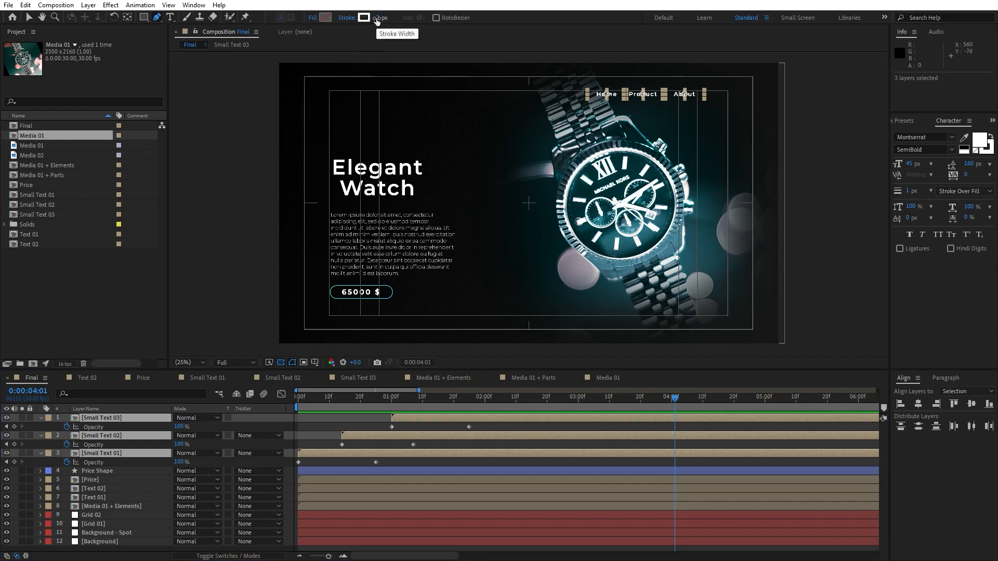
scroll(365, 176, "up", 2)
key("space")
left_click_drag(302, 236, 512, 240)
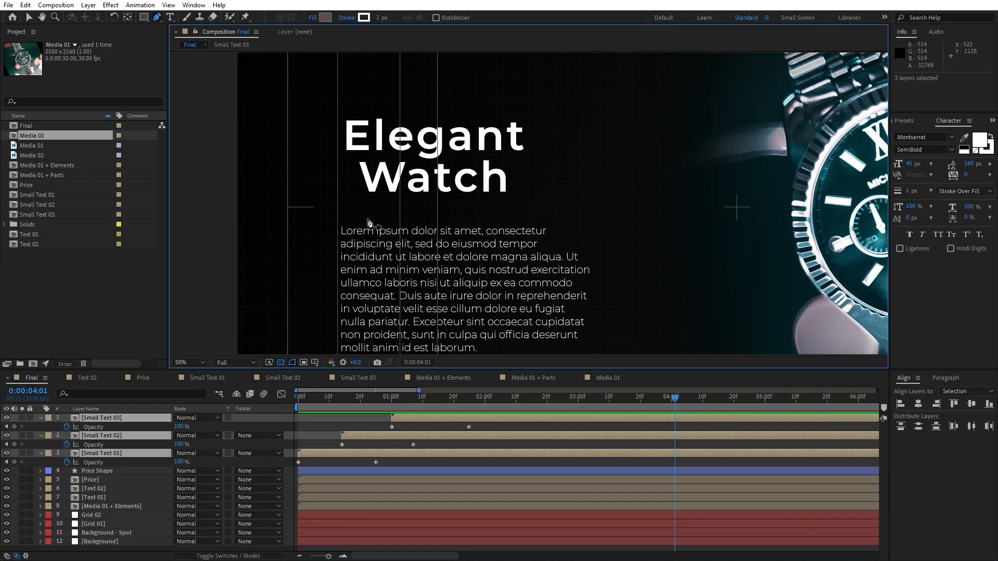
left_click(334, 206)
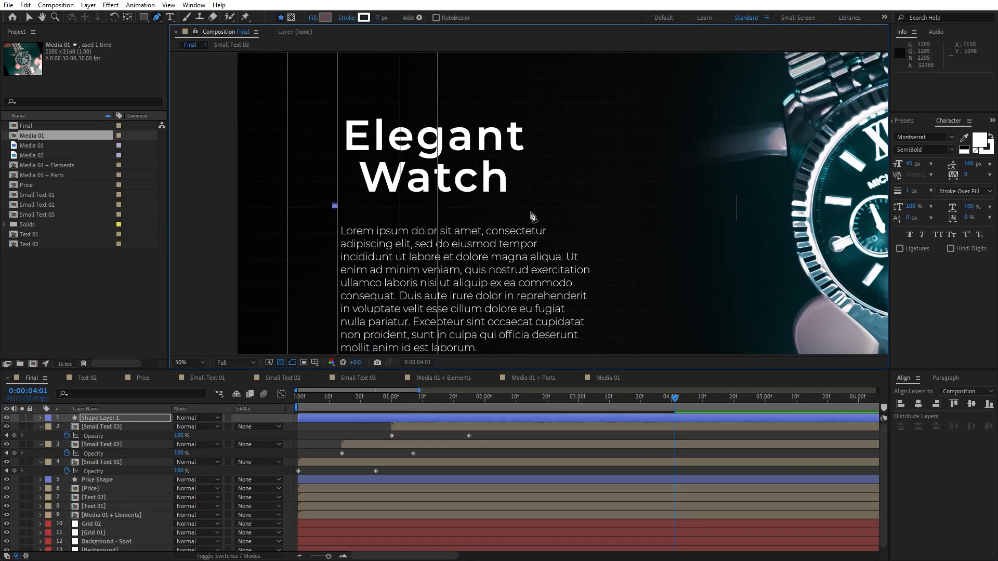
left_click(542, 207)
Rename the new line's shape layer to Middle Line
left_click(94, 418)
key("Return")
type("Middle Line")
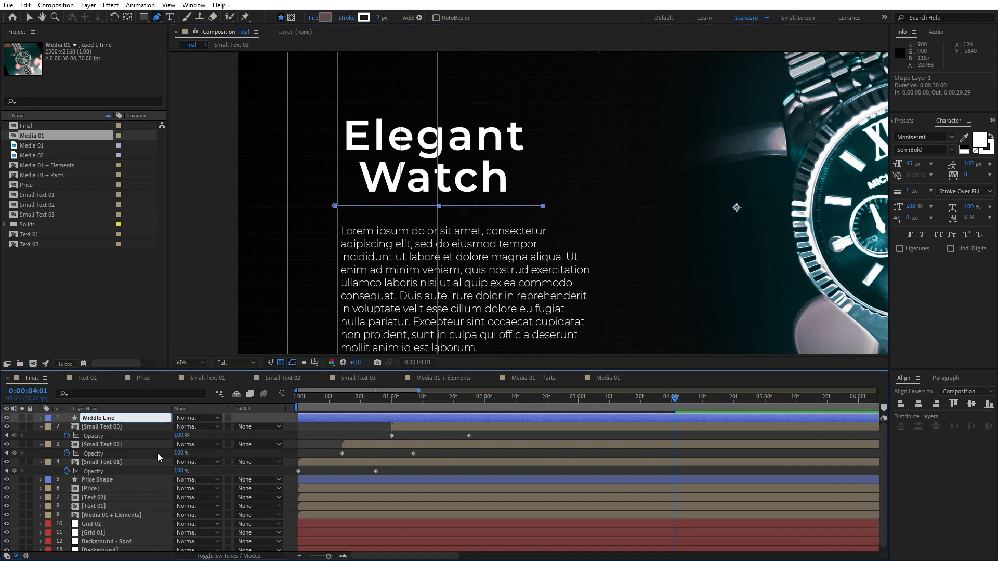
left_click(112, 427)
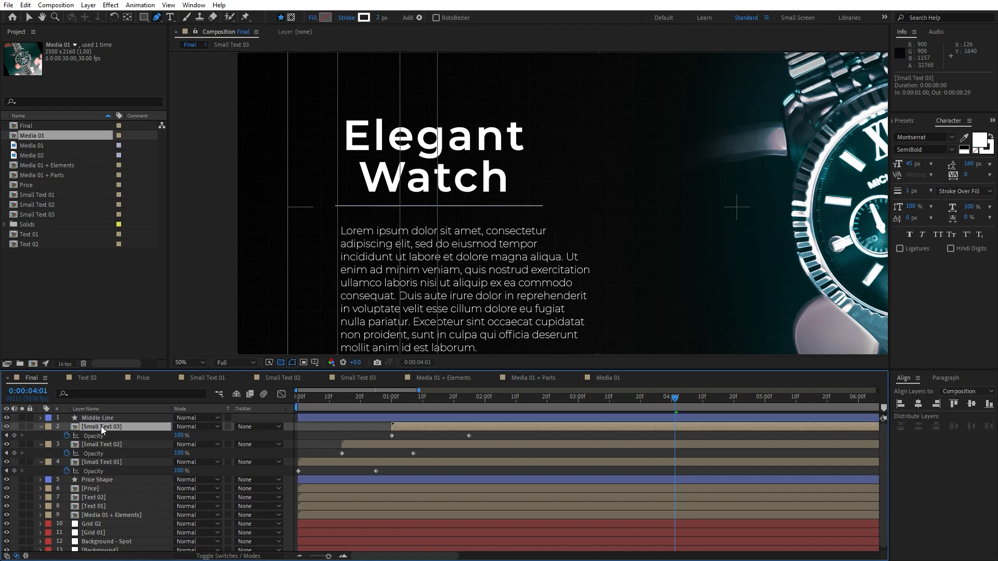
Add Trim Paths to the Middle Line layer and expand its settings
left_click(41, 419)
left_click(278, 429)
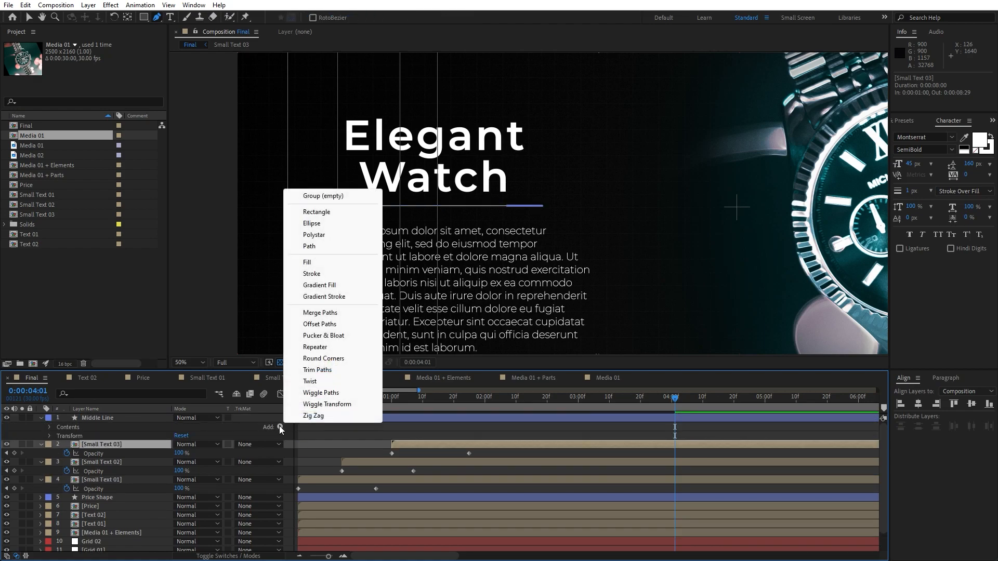
left_click(340, 381)
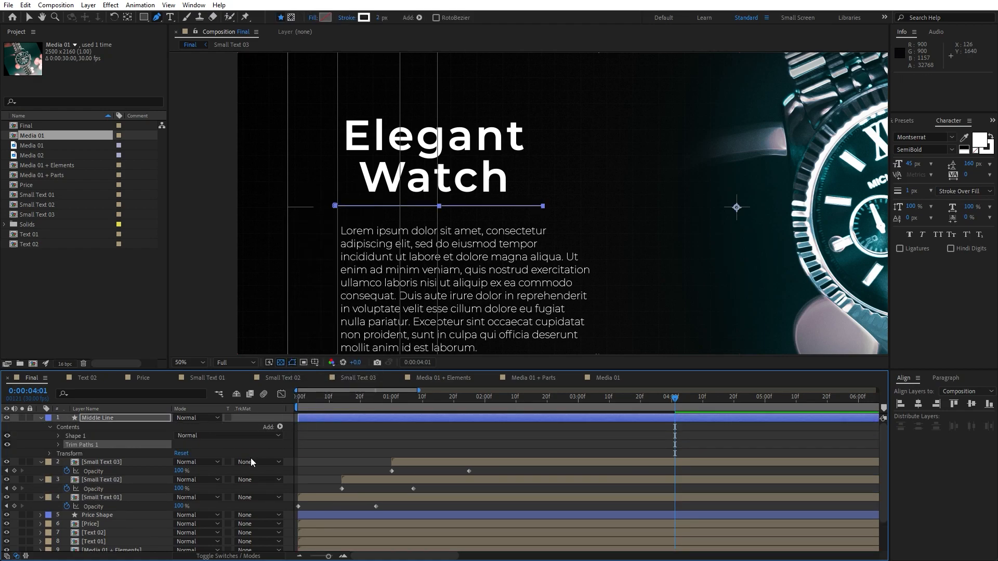
left_click(58, 445)
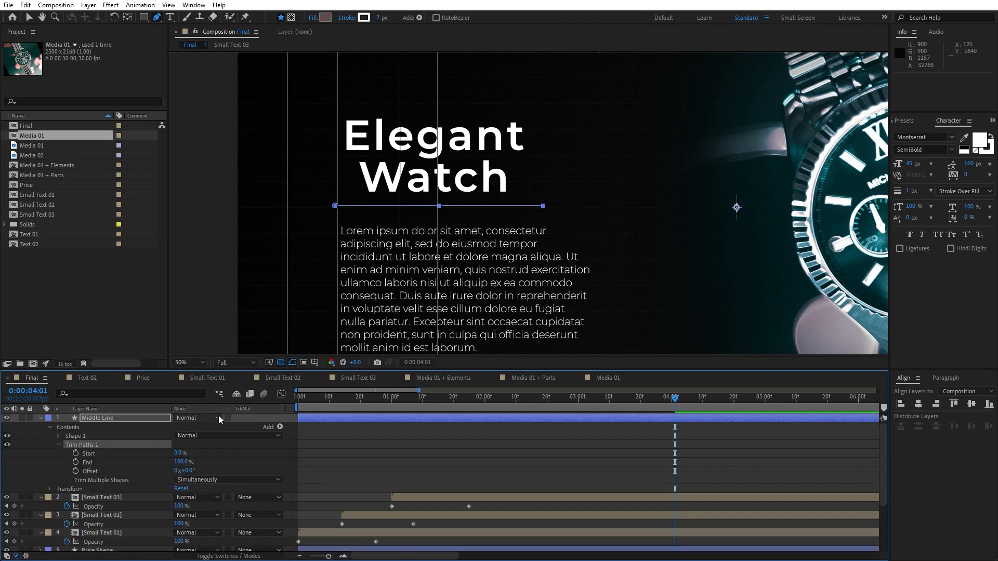
Keyframe Middle Line's trim Start at 0% and End at 100% at 0:00:02:20, and both at 50% at 0:00:00:00
left_click_drag(426, 401, 547, 417)
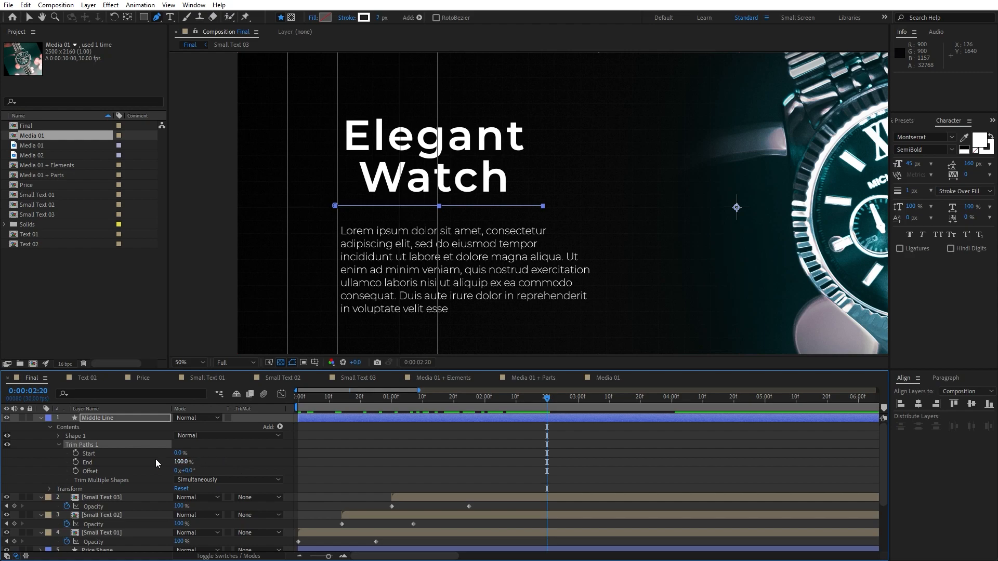
left_click(76, 453)
left_click(75, 462)
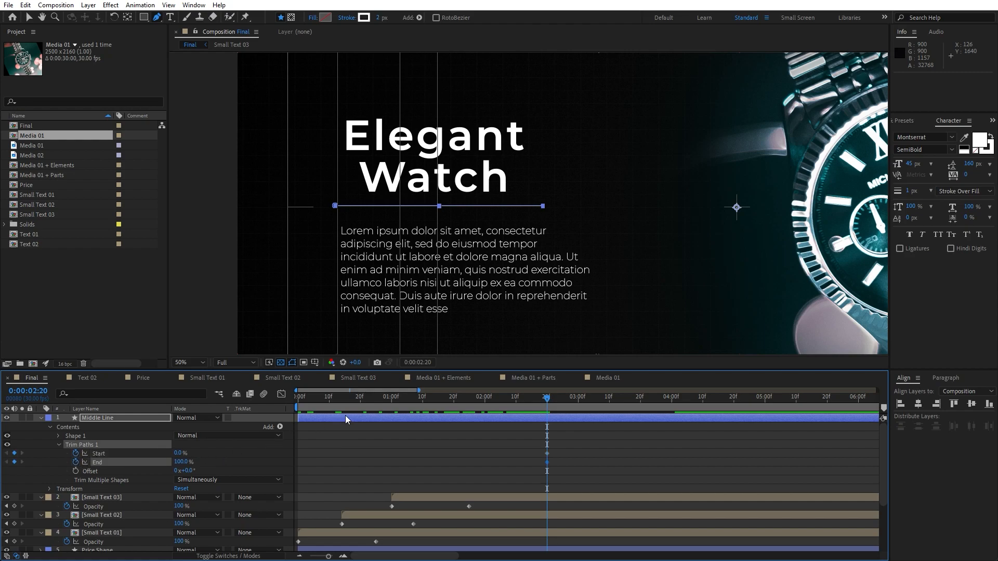
key("Home")
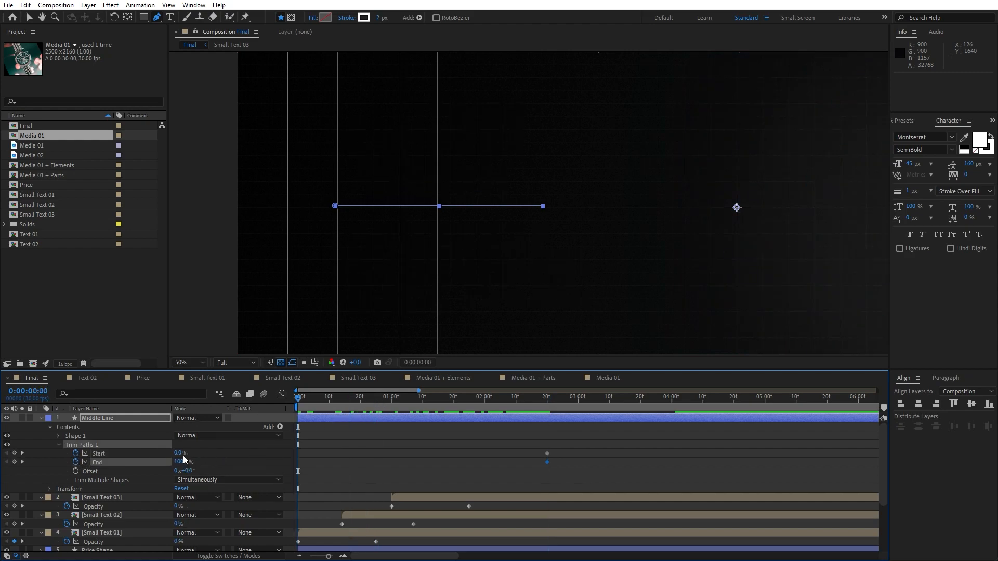
left_click(179, 453)
left_click(180, 463)
type("50")
Ease the Middle Line trim keyframes and shape their speed graph for a fast start and a long, slow finish
left_click_drag(312, 483, 287, 487)
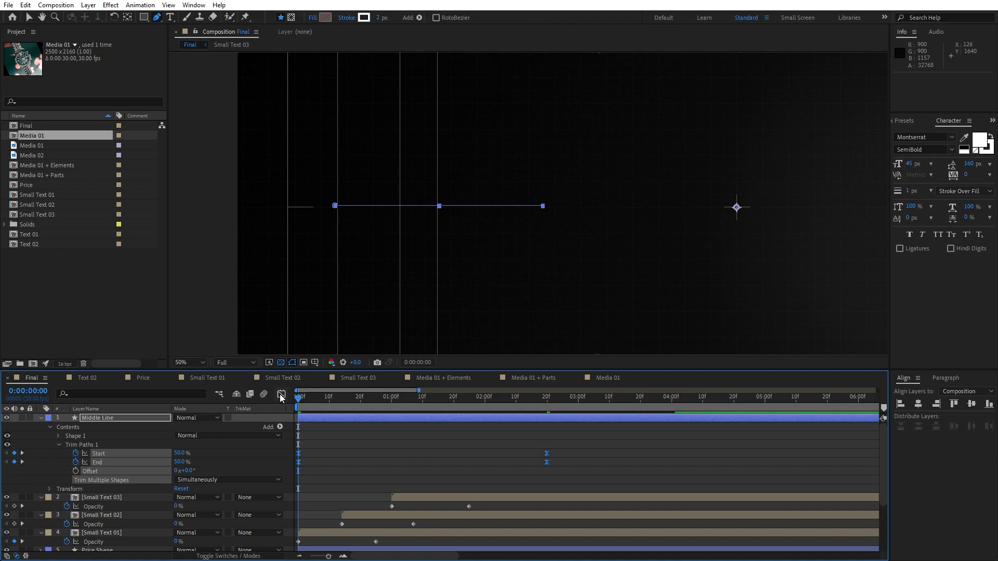
left_click(281, 394)
left_click_drag(575, 460, 403, 479)
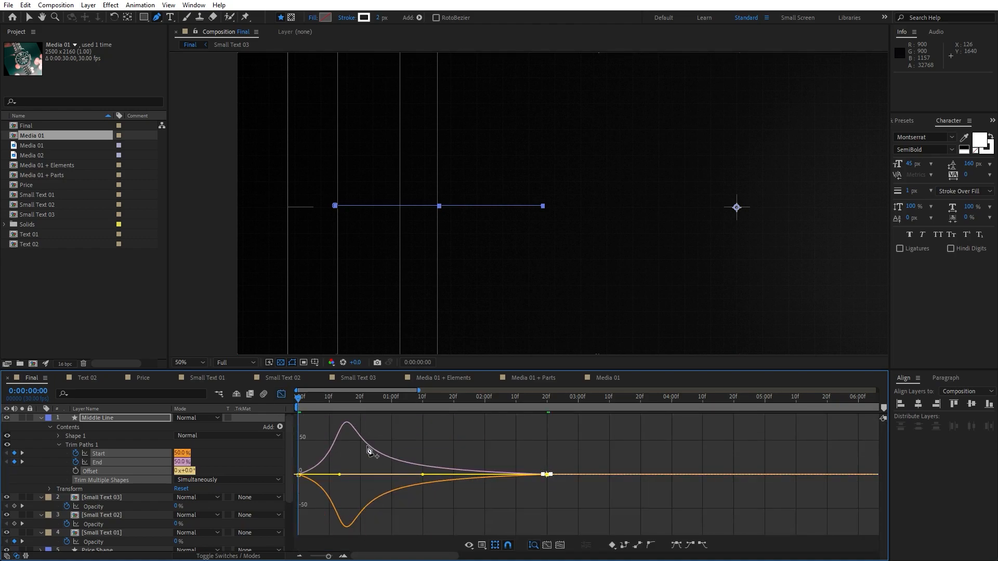
left_click(282, 397)
Set the viewer resolution to Half and preview the whole scene with the growing line
left_click(253, 363)
left_click(250, 397)
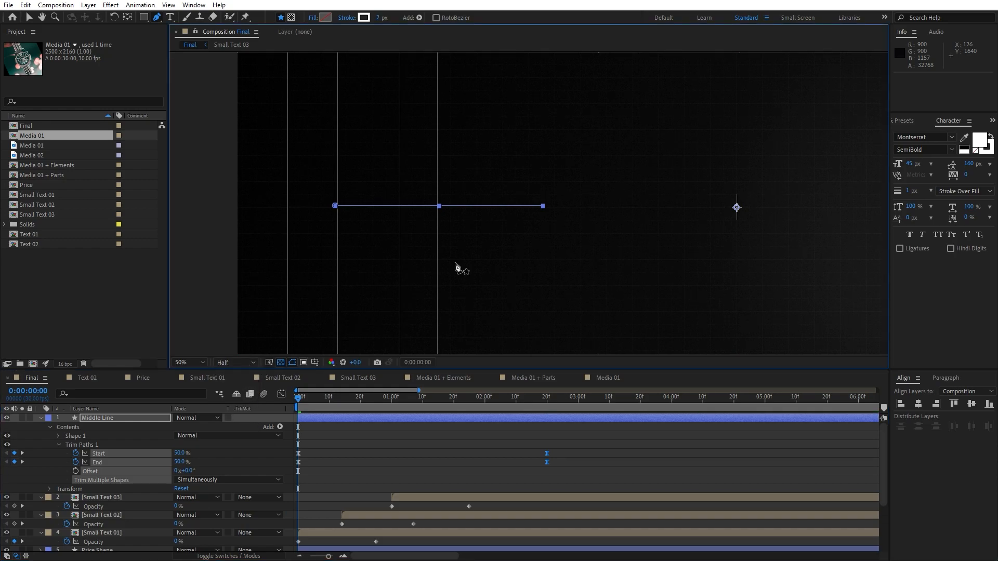
scroll(468, 266, "down", 2)
key("space")
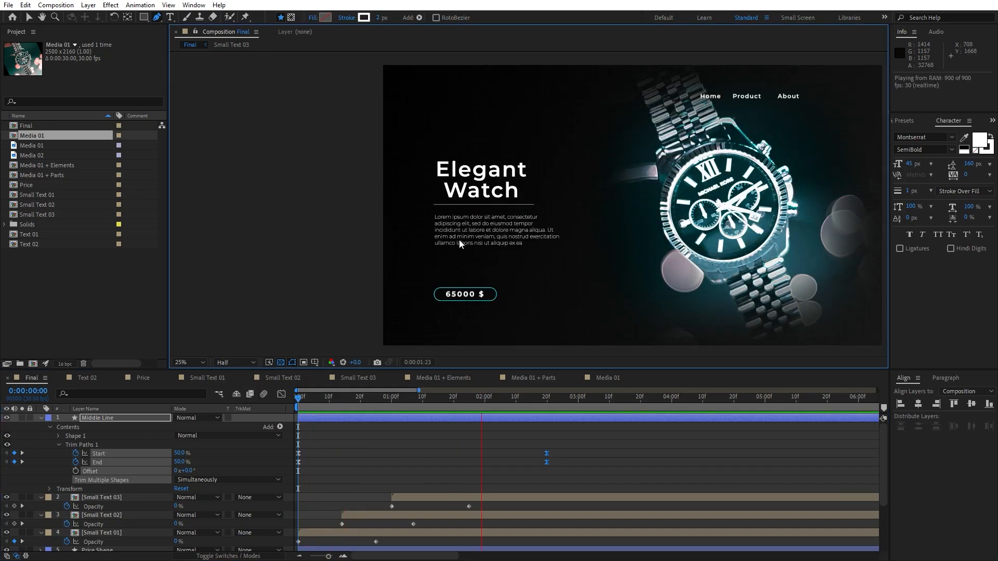
left_click(429, 401)
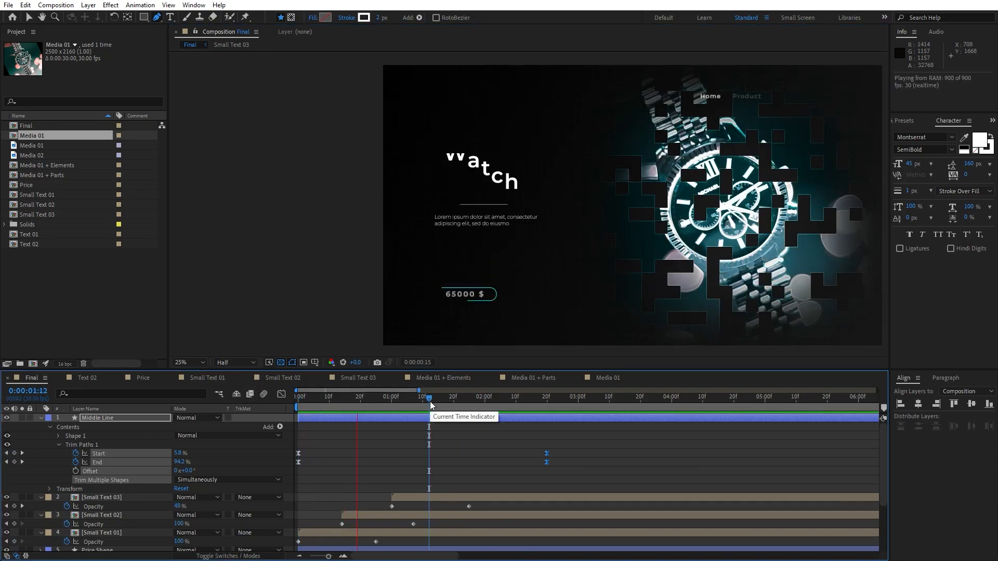
key("space")
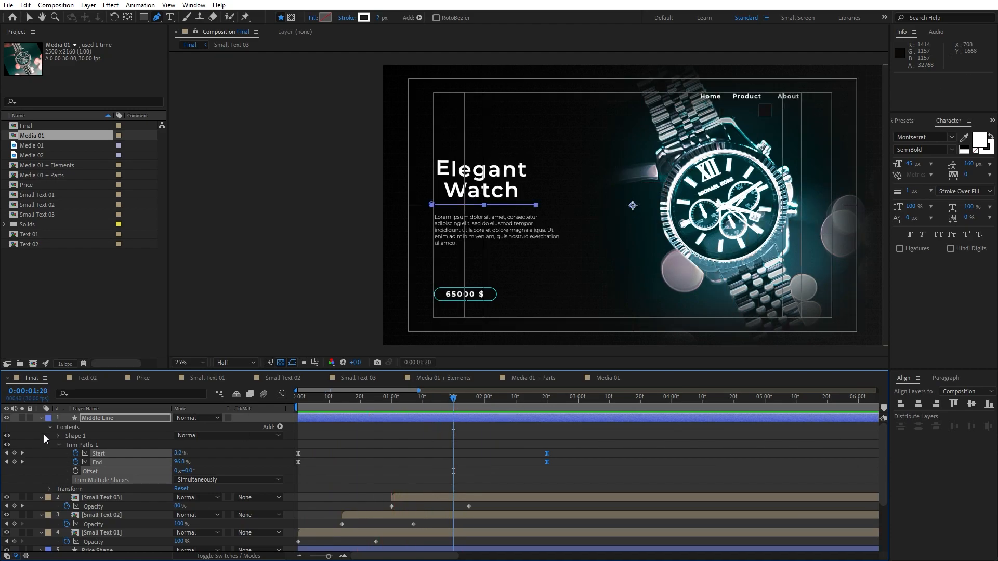
Collapse the Middle Line layer and nudge the Text 01 title layer up to Position 760, 812
left_click(40, 419)
left_click(105, 502)
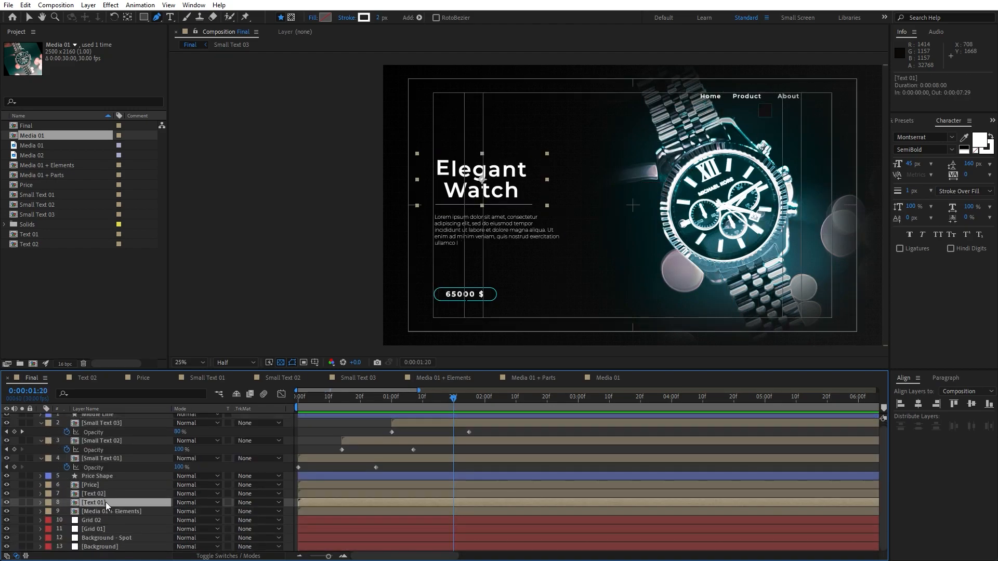
key("shift+Up")
key("shift+Up")
key("shift+Down")
key("shift+Up")
key("Down")
key("Down")
key("Down")
key("Down")
key("Down")
key("Down")
key("Down")
key("Down")
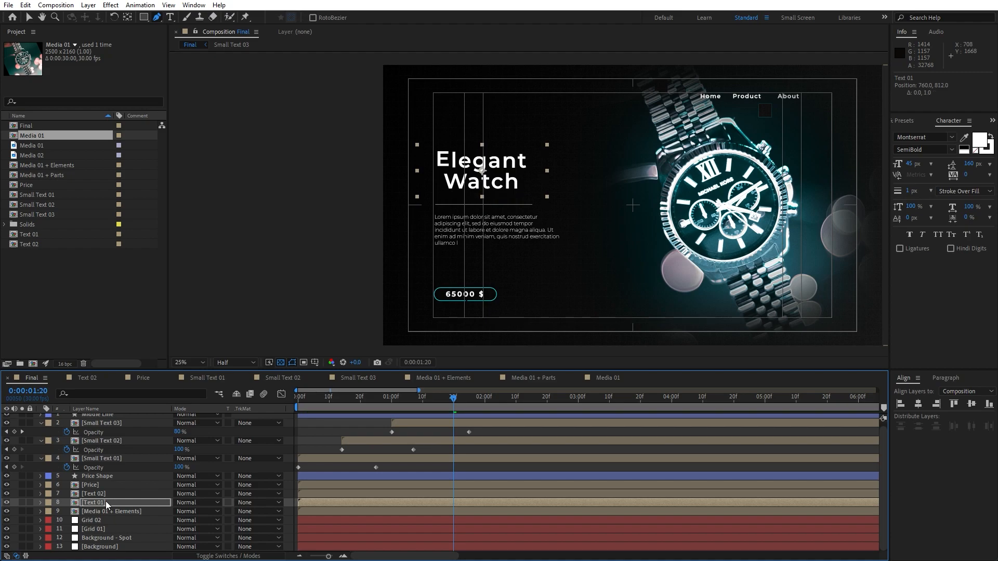
scroll(106, 501, "up", 1)
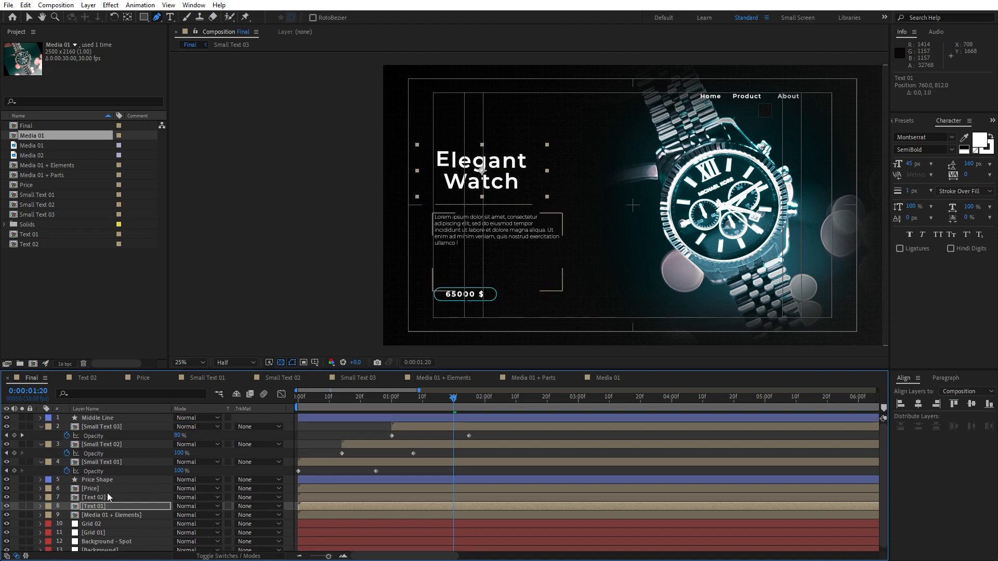
Nudge the Middle Line layer up to Position 1920, 1072 and preview the scene
left_click(106, 418)
key("Up")
key("Up")
key("Up")
key("Up")
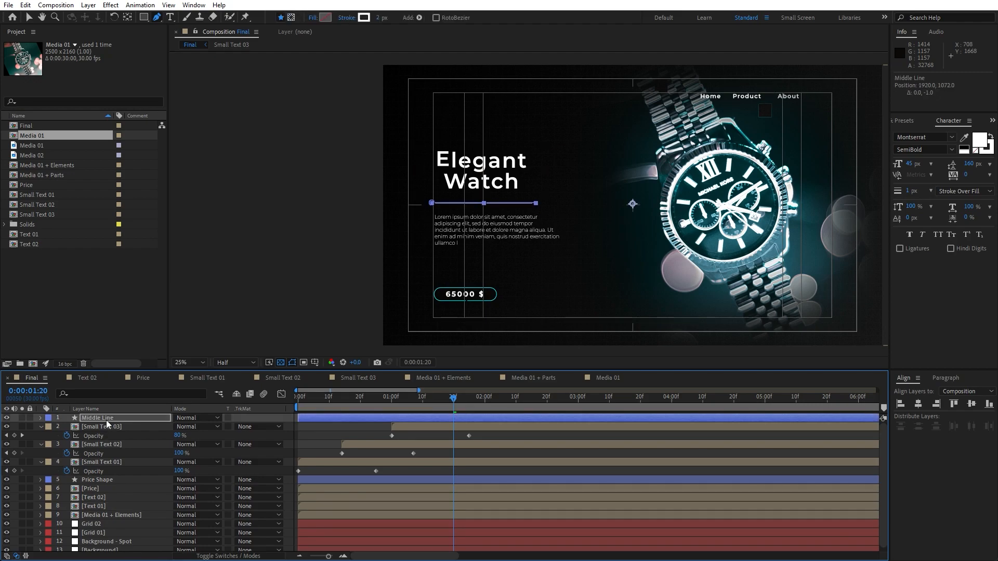
key("space")
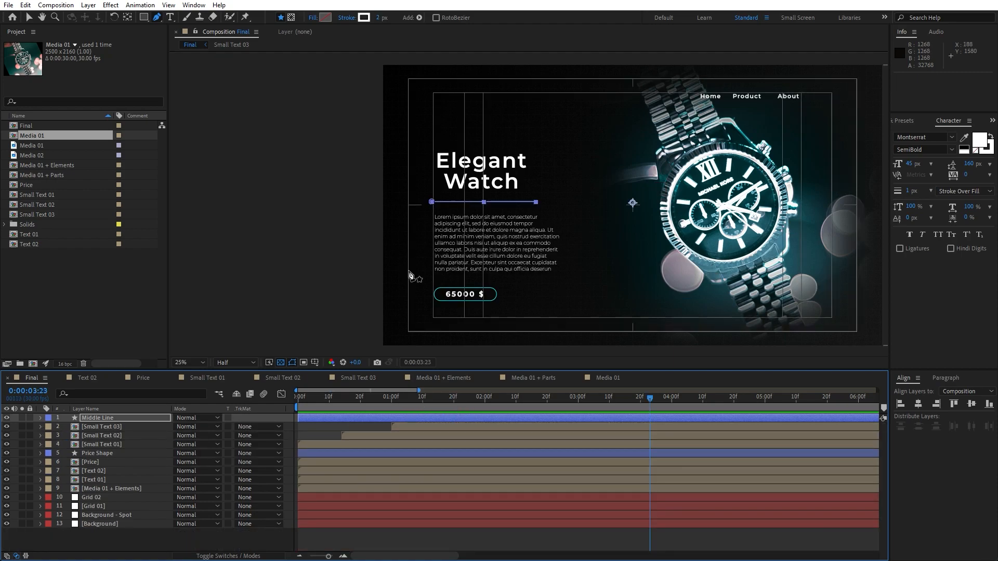
Fit the composition in the viewer and set the Middle Line's stroke width to 1 px
left_click(199, 363)
left_click(199, 383)
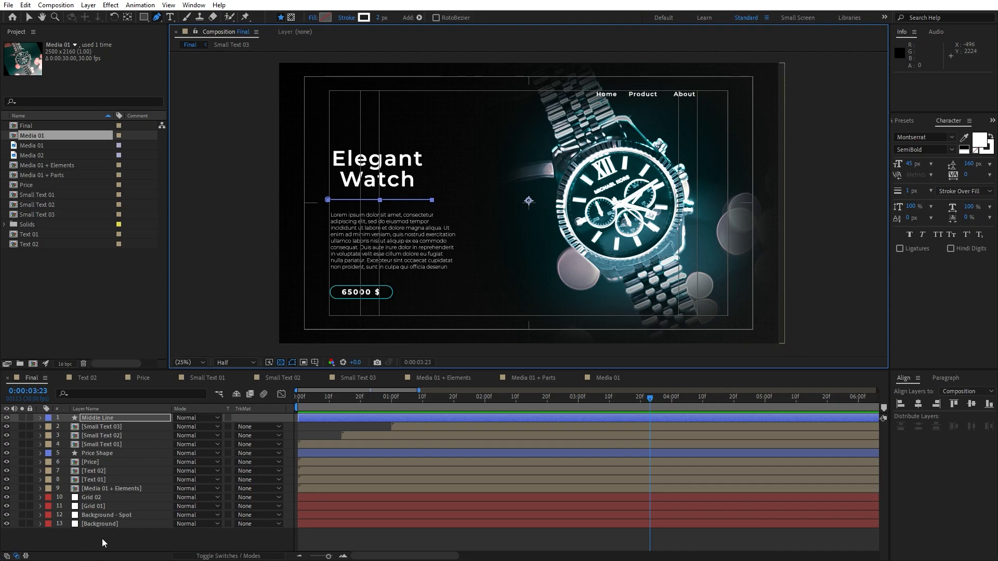
left_click(379, 19)
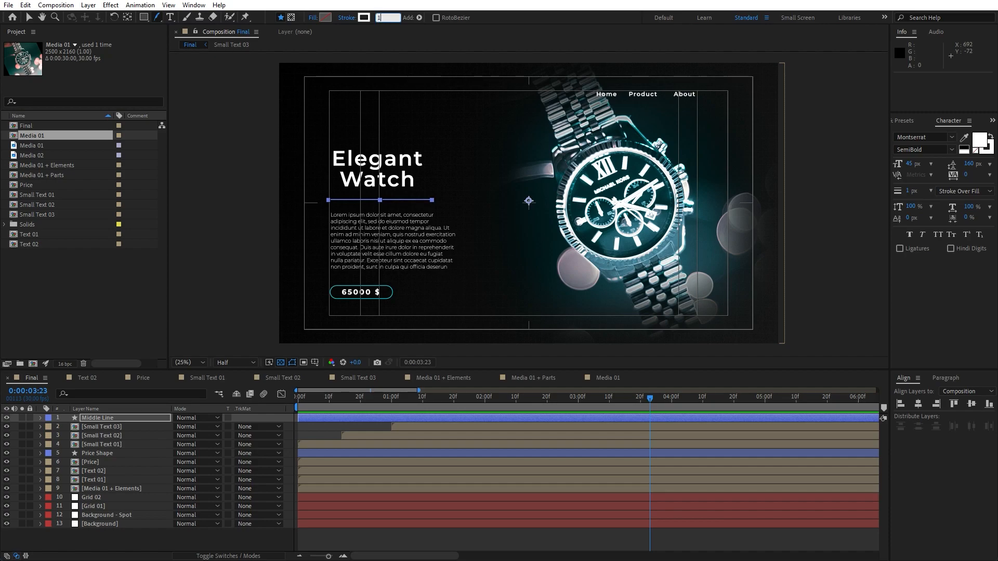
type("1")
left_click(143, 544)
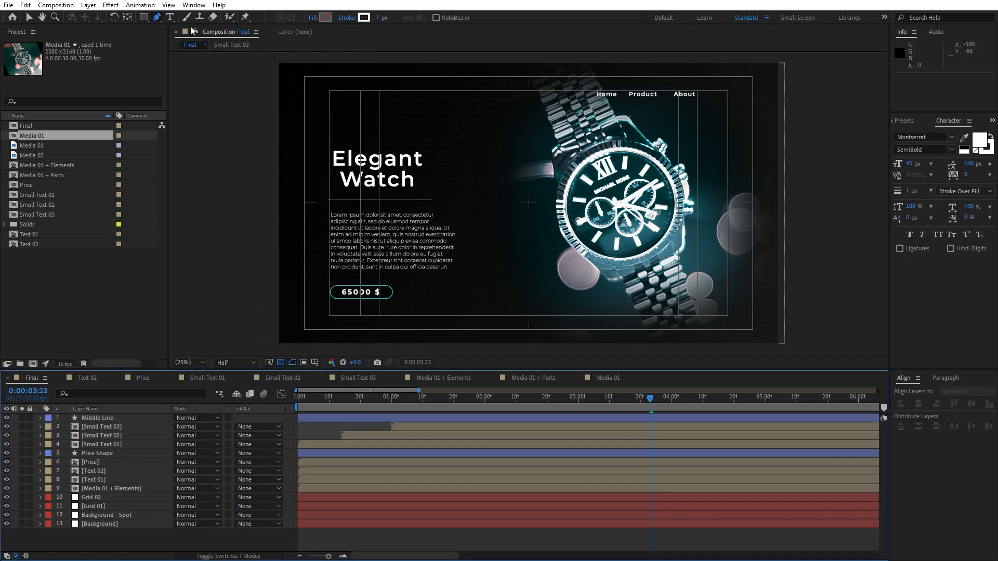
Draw a straight vertical line on the outer left safe guide, spanning from the title to the price, and name its layer Left Line
left_click(305, 145)
left_click(305, 302)
left_click(131, 420)
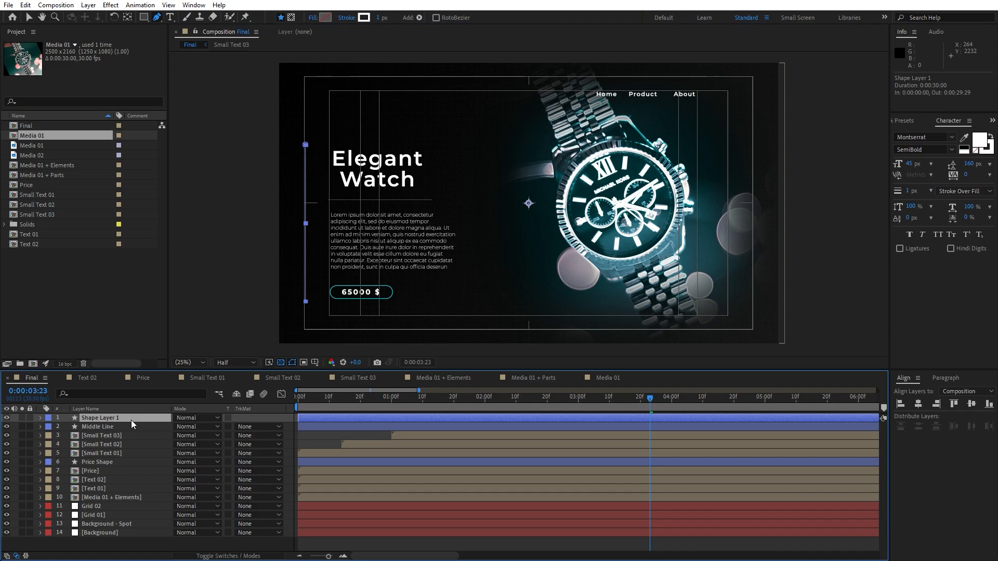
key("Return")
type("Left L")
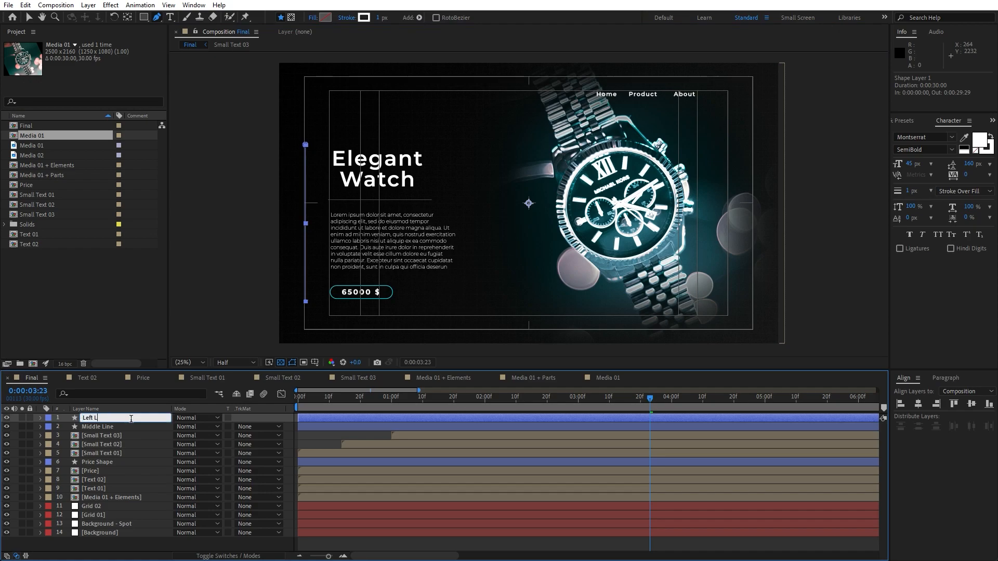
type("ine")
key("Return")
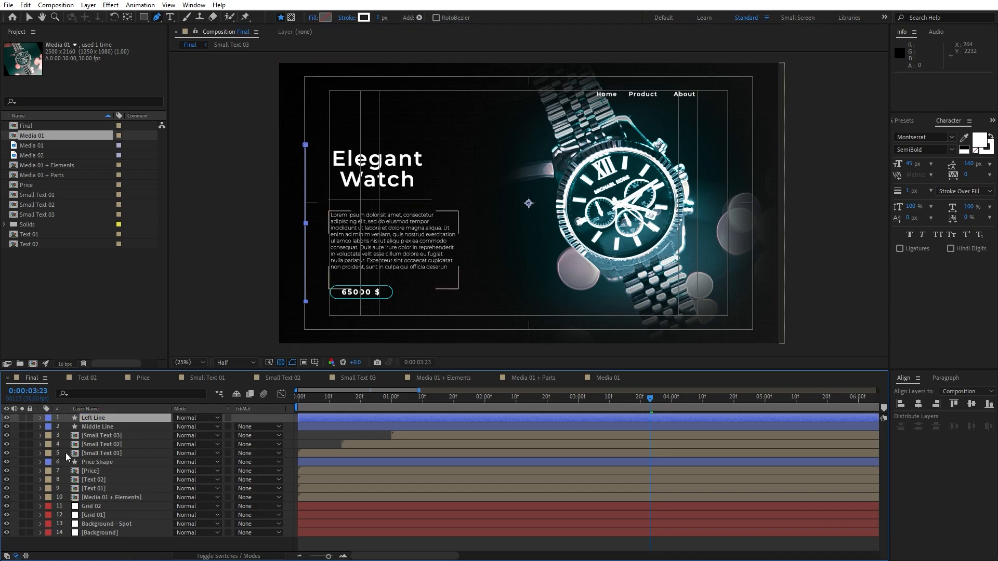
Add Trim Paths to the Left Line layer and expand its properties
left_click(40, 417)
left_click(279, 428)
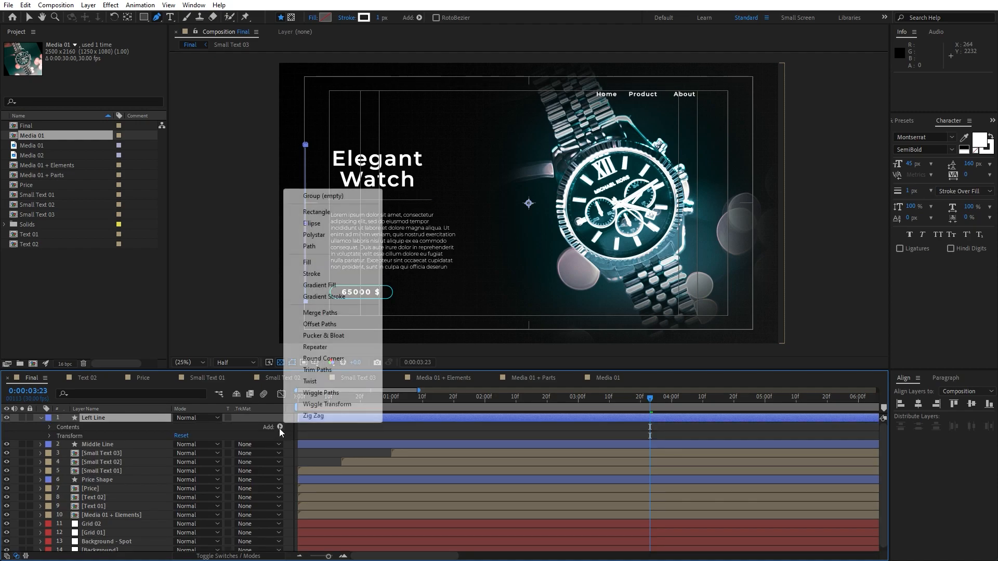
left_click(323, 379)
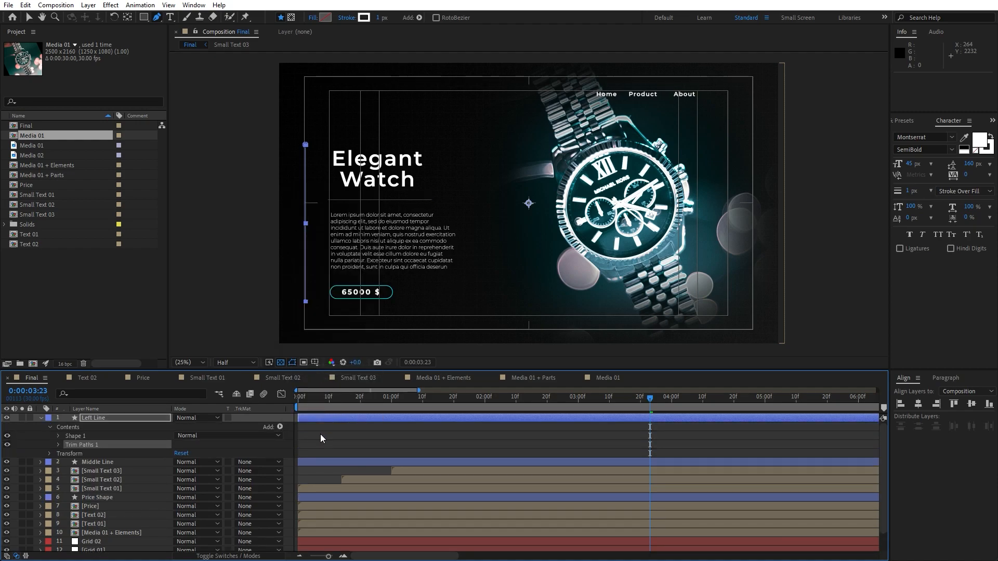
left_click(58, 445)
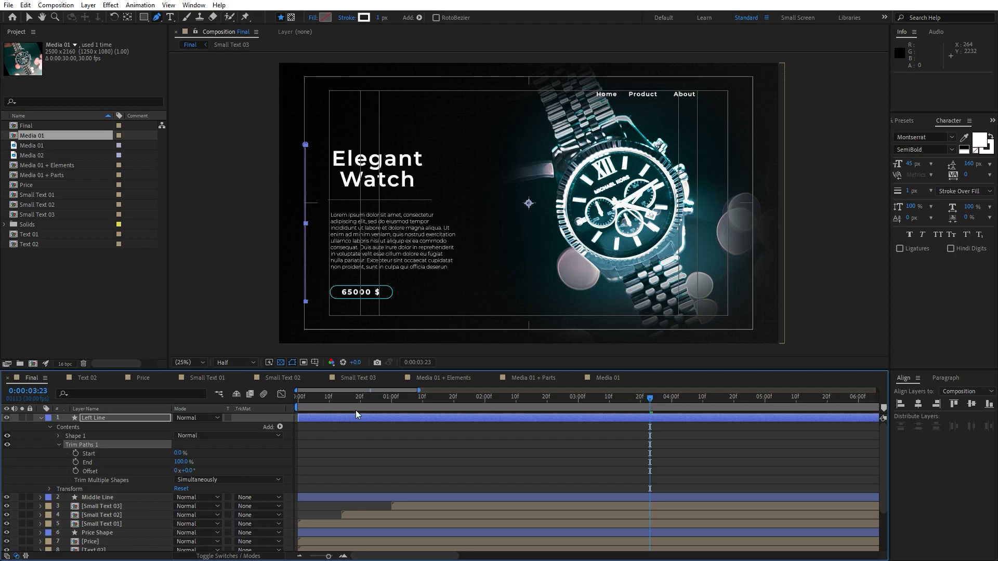
Keyframe Left Line's trim End at 0% at 0:00:00:00 and 100% at 0:00:04:10, and preview the growth
left_click_drag(313, 405, 259, 404)
left_click(180, 462)
type("0")
left_click(76, 462)
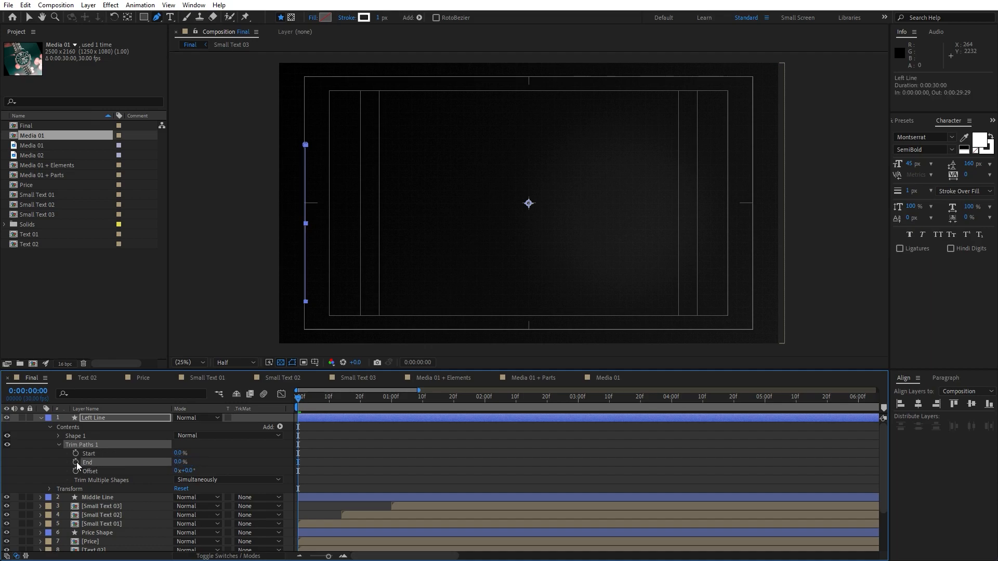
left_click_drag(308, 407, 702, 414)
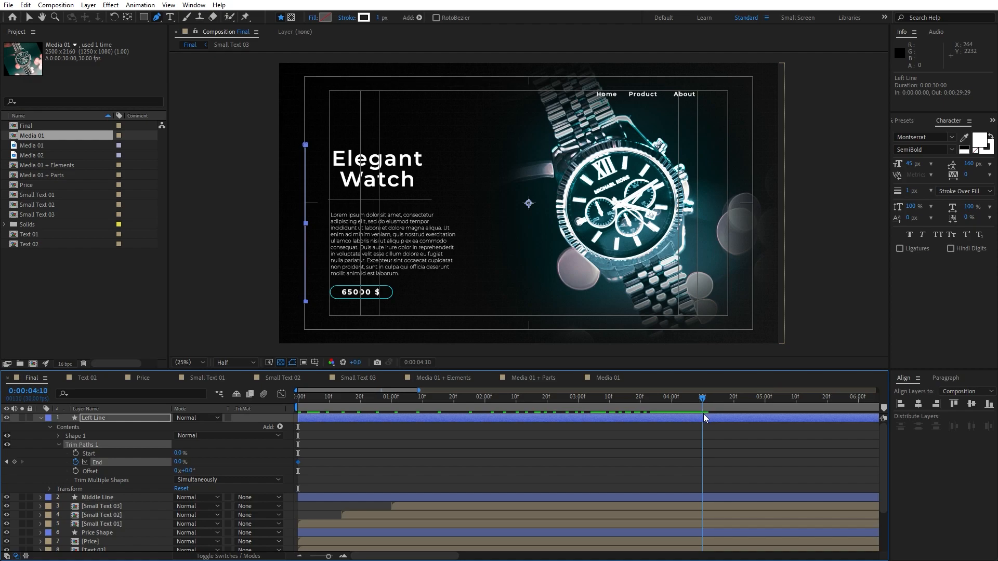
left_click(182, 462)
type("100")
key("Return")
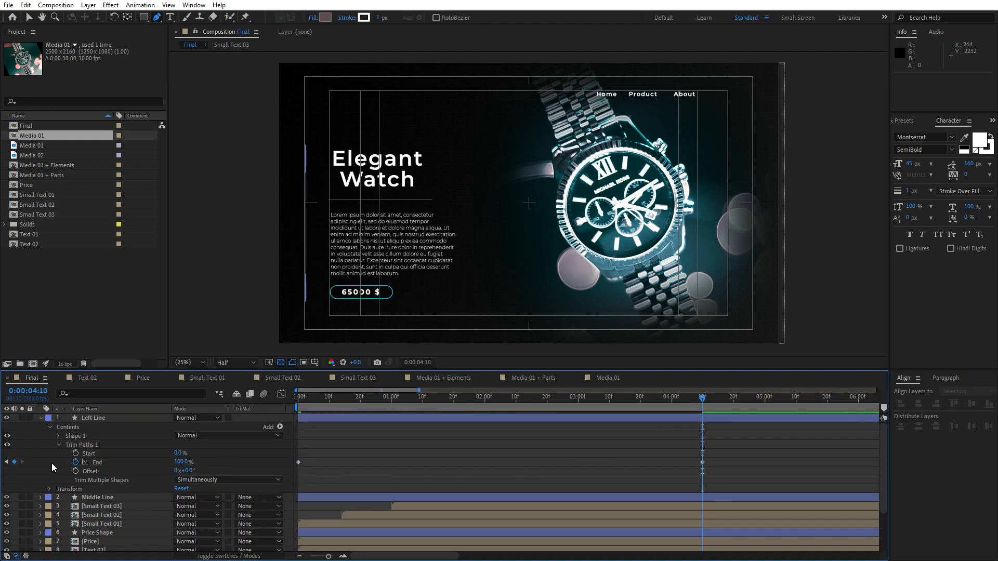
key("space")
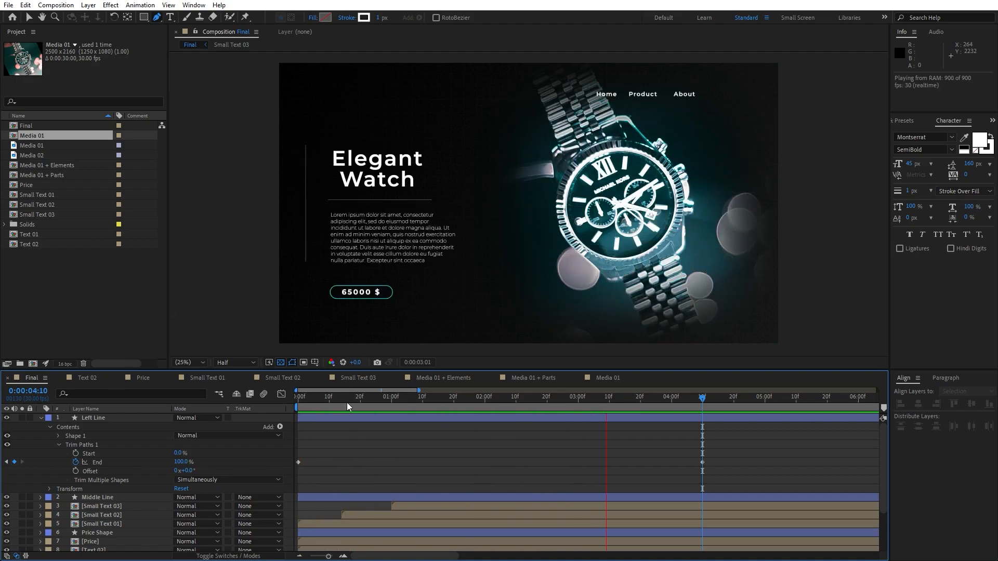
left_click_drag(349, 404, 534, 403)
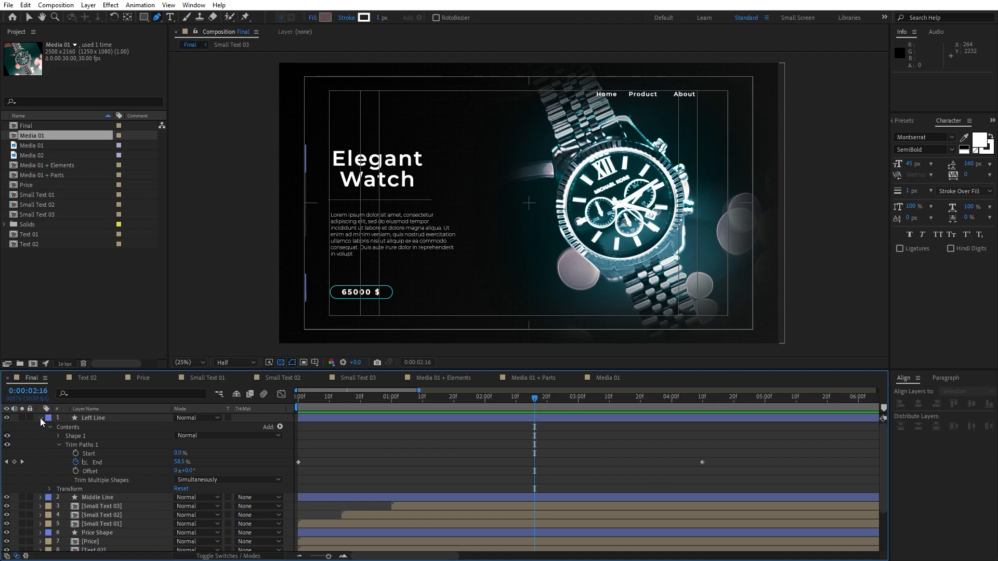
Duplicate the Left Line layer and move the copy horizontally to the outer right safe guide at Position 5360, 1080
left_click(41, 418)
left_click(74, 419)
key("ctrl+d")
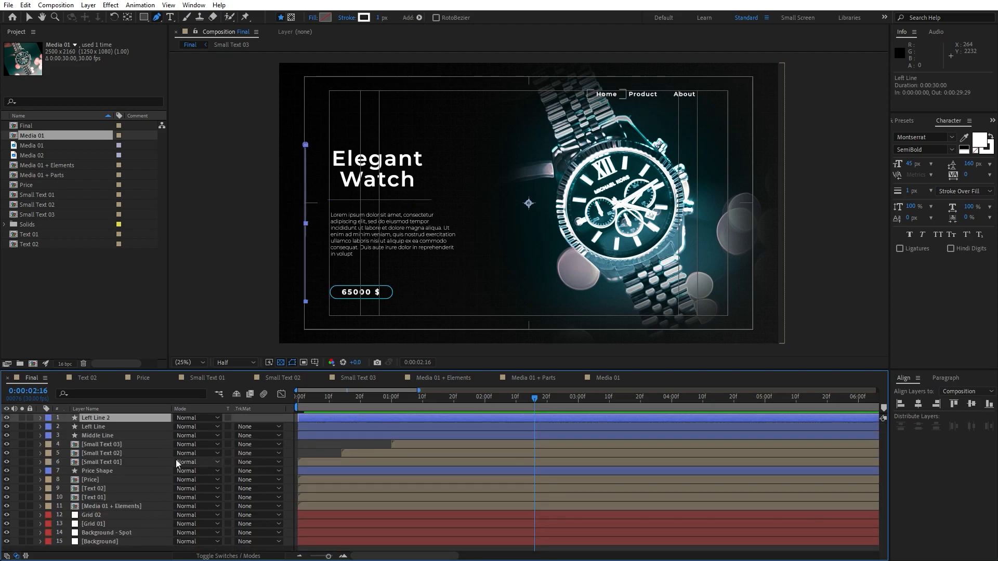
key("shift+Right")
key("shift+Right")
key("shift+Right")
key("shift+Right")
key("shift+Right")
key("shift+Right")
key("shift+Right")
key("shift+Right")
key("shift+Right")
key("shift+Right")
key("shift+Right")
key("shift+Right")
key("shift+Right")
key("shift+Right")
key("shift+Right")
key("shift+Right")
key("shift+Right")
key("shift+Right")
key("shift+Right")
key("shift+Right")
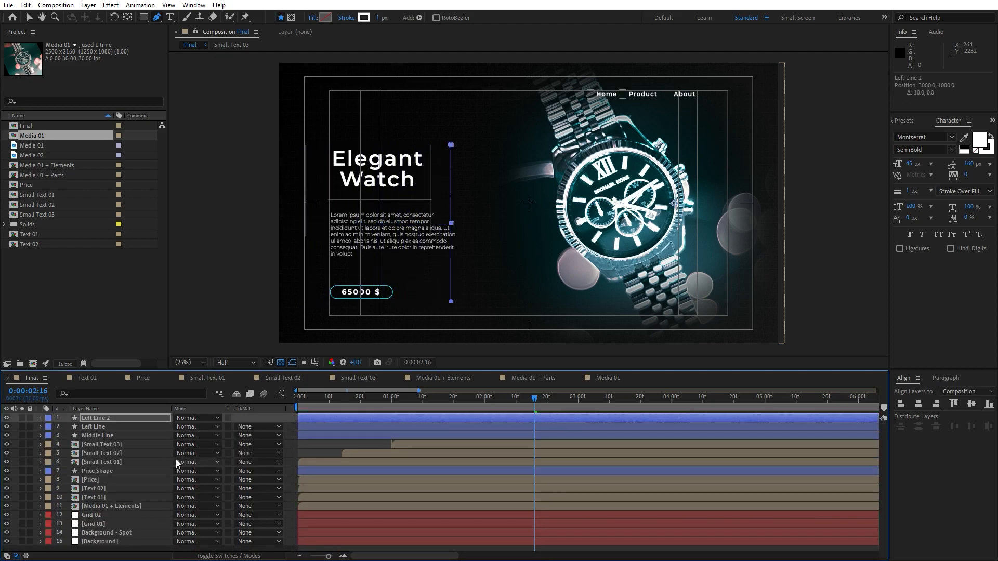
key("shift+Right")
key("shift+Right")
key("shift+Right")
key("shift+Right")
key("shift+Right")
key("shift+Right")
key("shift+Right")
key("shift+Right")
key("shift+Right")
key("shift+Right")
key("shift+Right")
key("shift+Right")
key("shift+Right")
key("shift+Right")
key("shift+Right")
key("shift+Right")
key("shift+Right")
key("shift+Right")
key("shift+Right")
key("shift+Right")
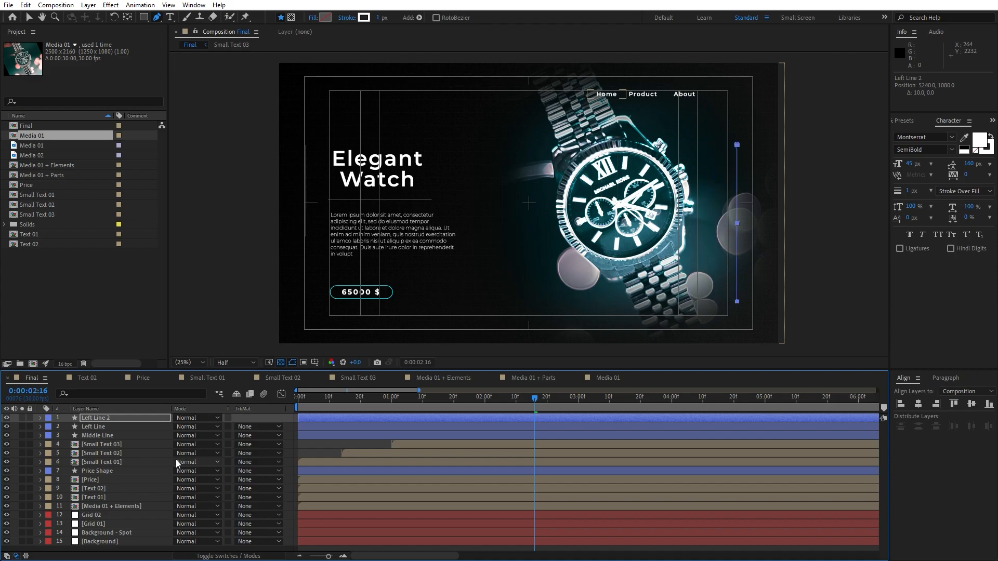
key("shift+Right")
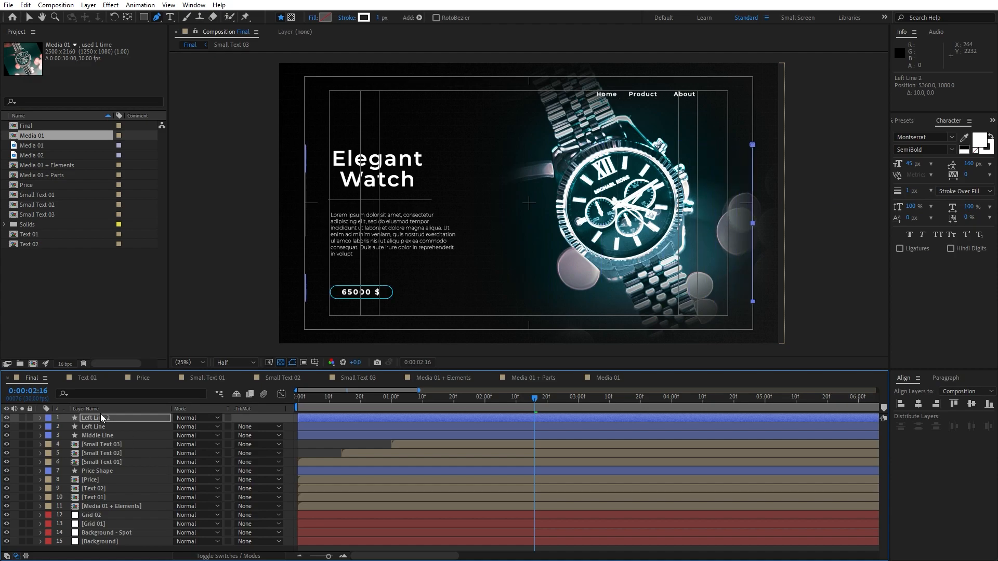
Rename the duplicated line layer as Right Line
key("Return")
type("Right")
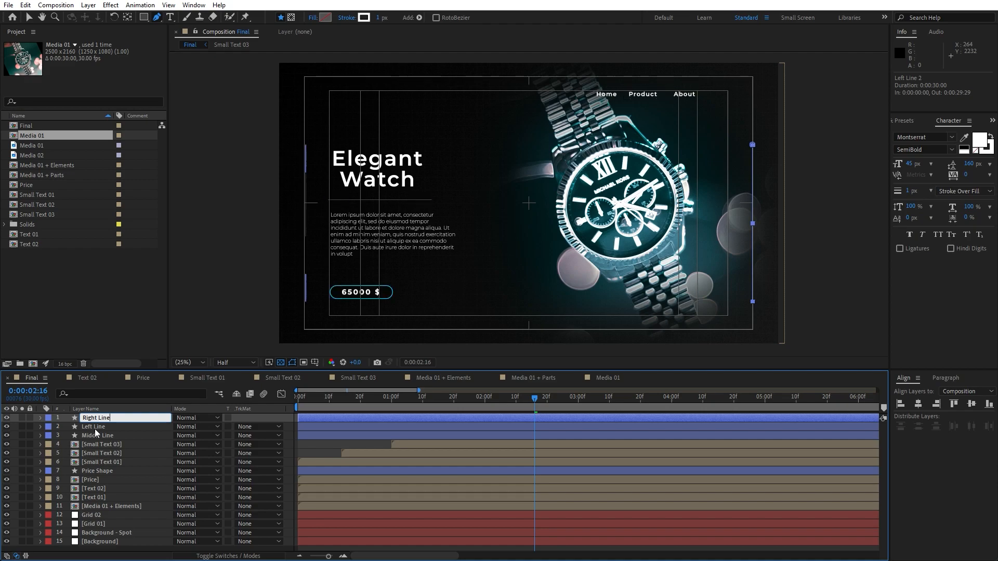
left_click(91, 427)
Remove the End keyframes from Right Line's Trim Paths and set End to 100%
left_click(40, 418)
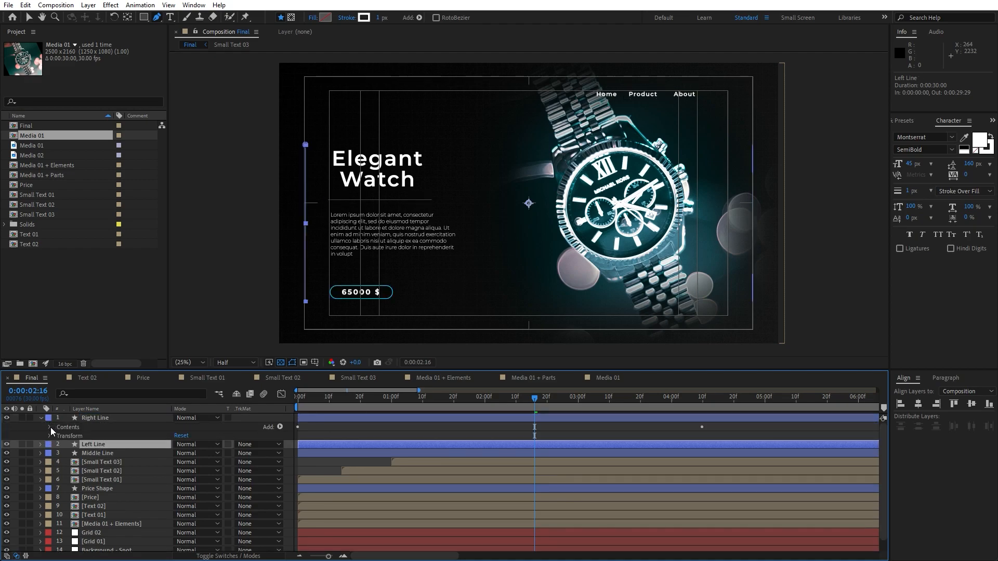
left_click(51, 427)
left_click(87, 418)
key("u")
key("u")
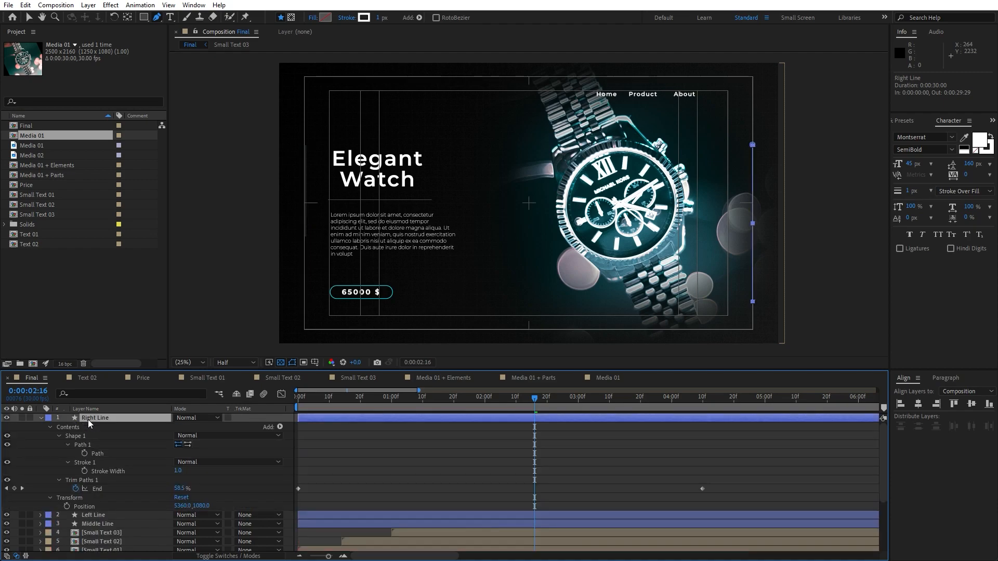
left_click(60, 480)
left_click(59, 481)
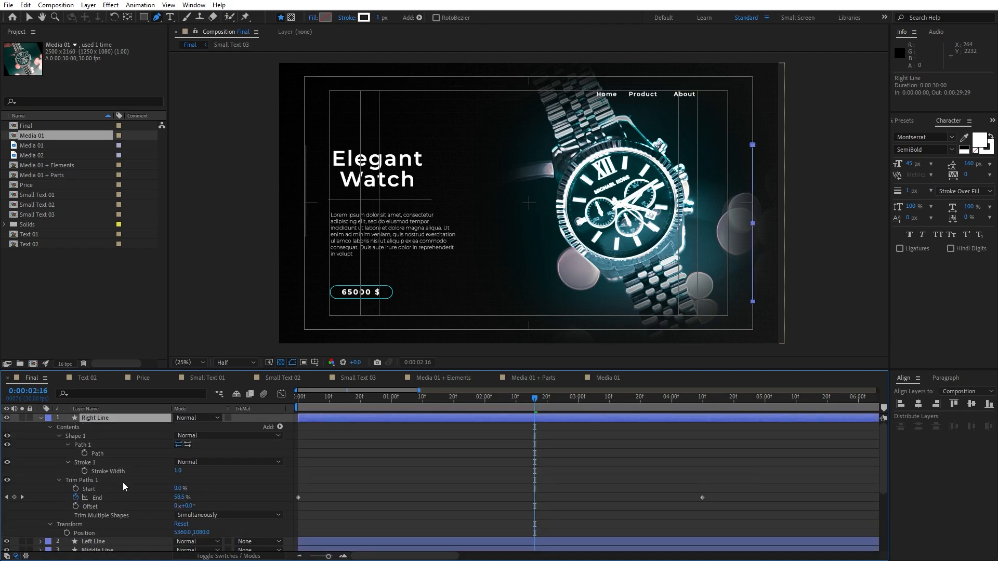
left_click(179, 497)
type("100")
key("Return")
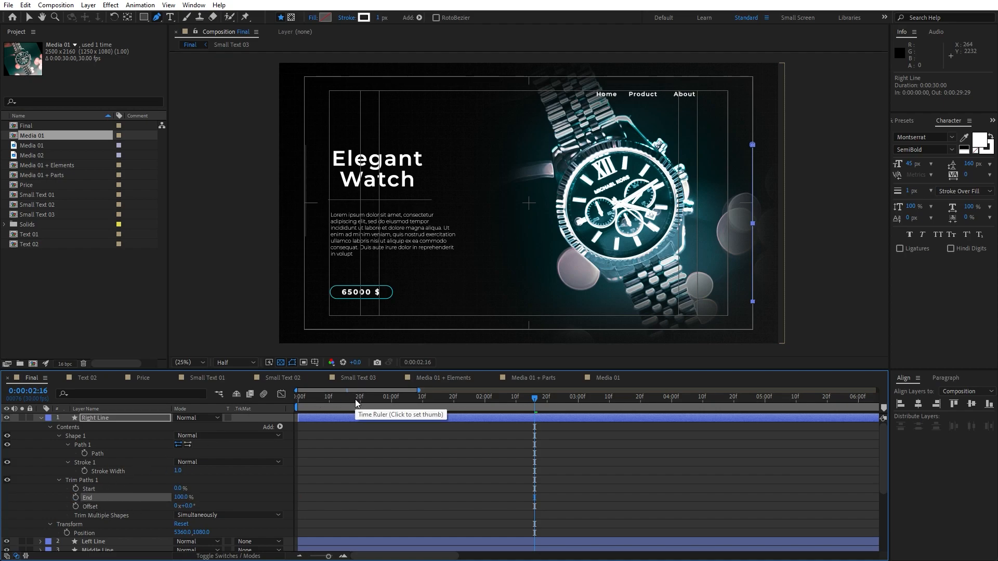
Keyframe Right Line's trim Start at 100% at 0:00:00:00 and 0% at 0:00:04:20
left_click_drag(355, 401, 257, 410)
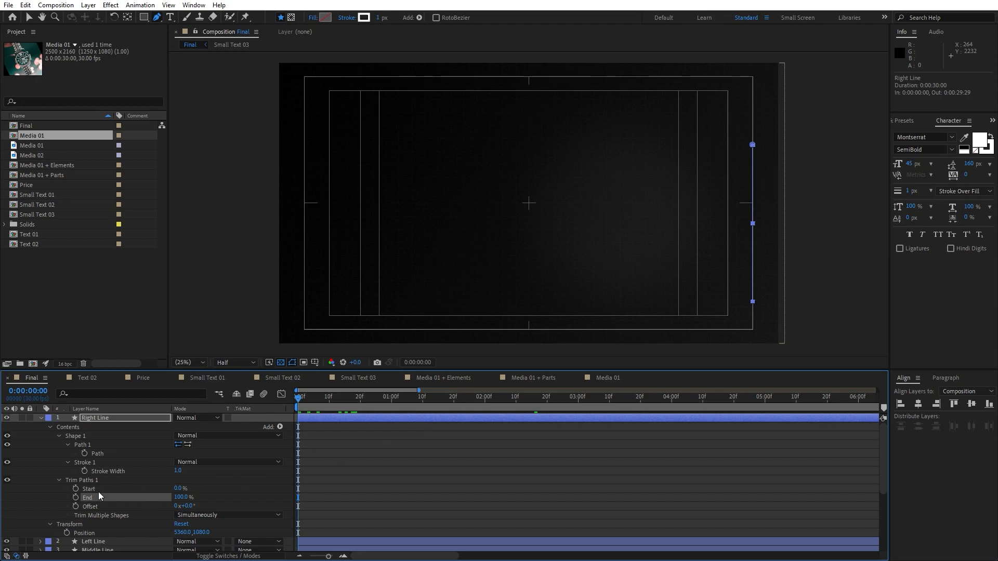
left_click(75, 489)
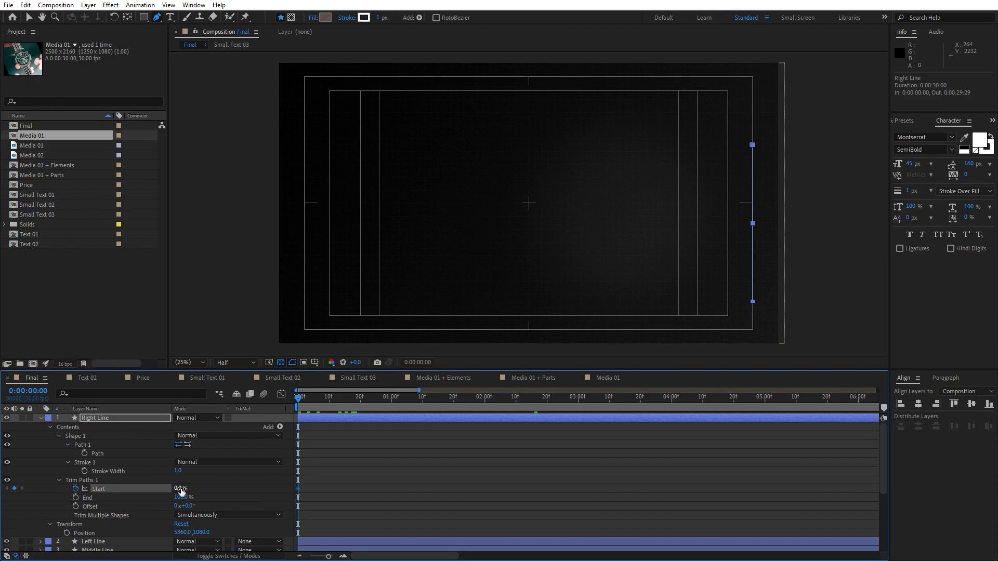
left_click_drag(326, 401, 733, 406)
left_click(184, 488)
type("0")
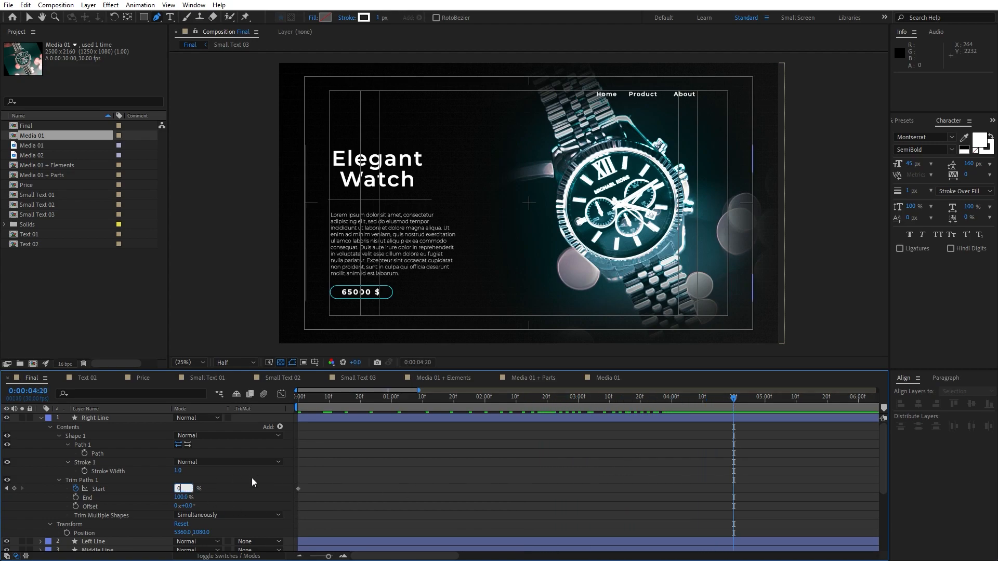
key("Return")
Preview the scene to check both side lines growing in opposite directions
left_click(429, 404)
key("space")
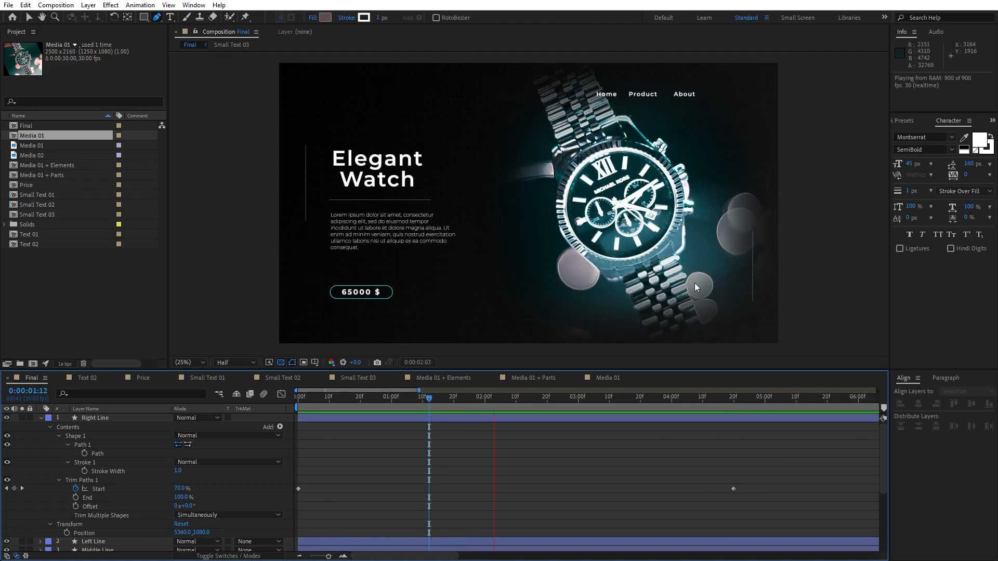
left_click_drag(426, 399, 475, 407)
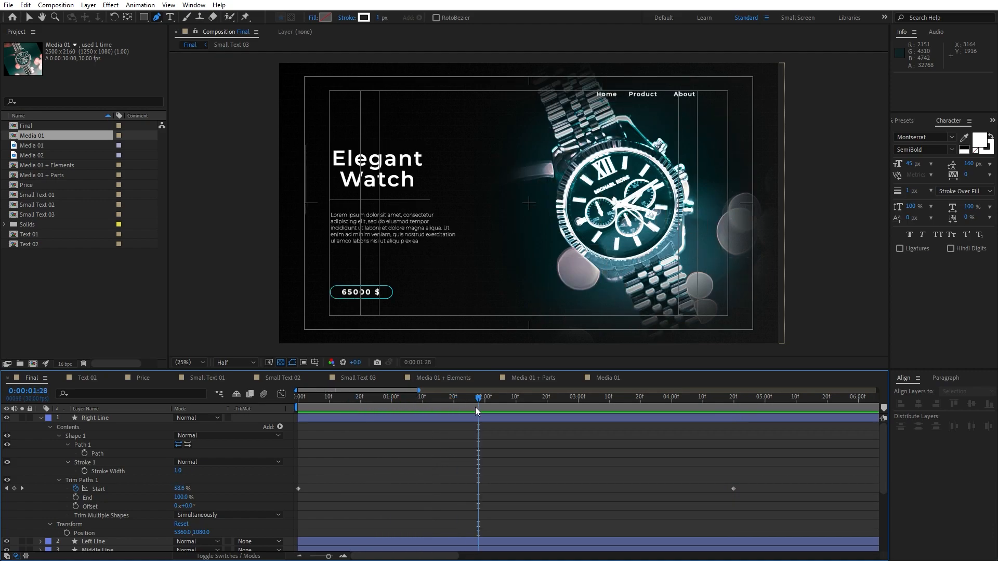
key("space")
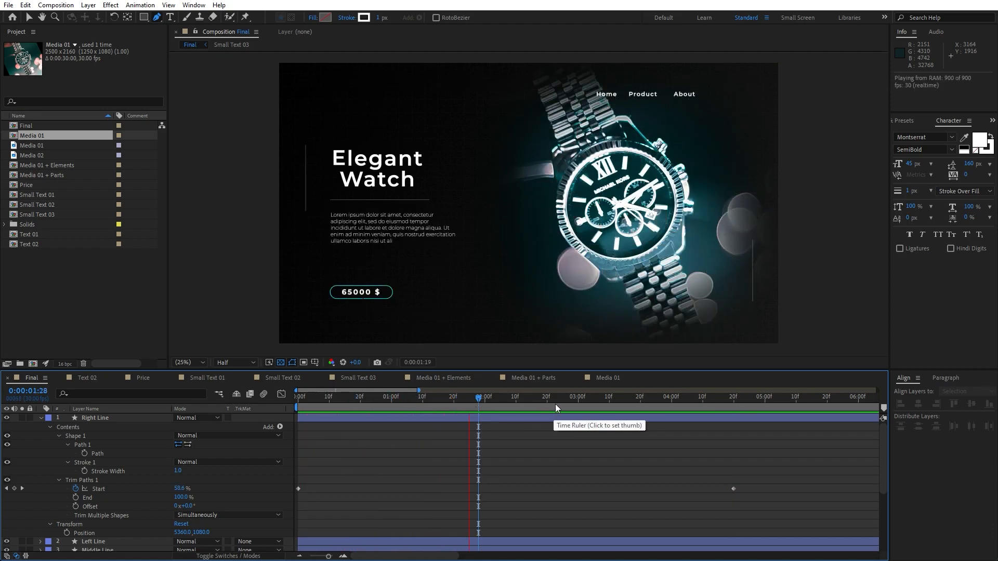
key("v")
left_click(579, 402)
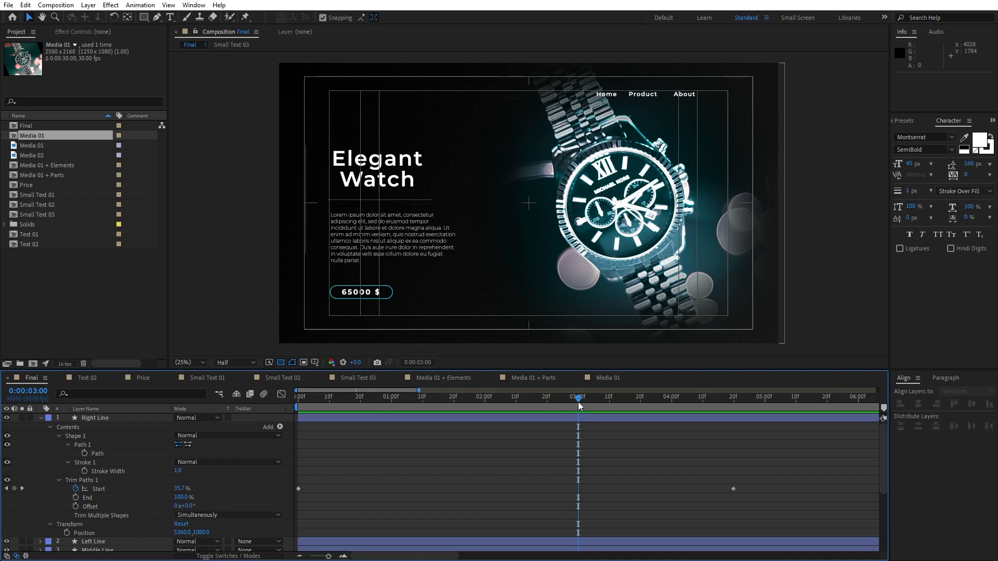
Collapse the Right Line layer and close every open composition timeline except Final
left_click(41, 418)
left_click(60, 378)
left_click(59, 378)
left_click(60, 378)
left_click(60, 378)
left_click(60, 378)
left_click(60, 378)
left_click(59, 378)
left_click(60, 377)
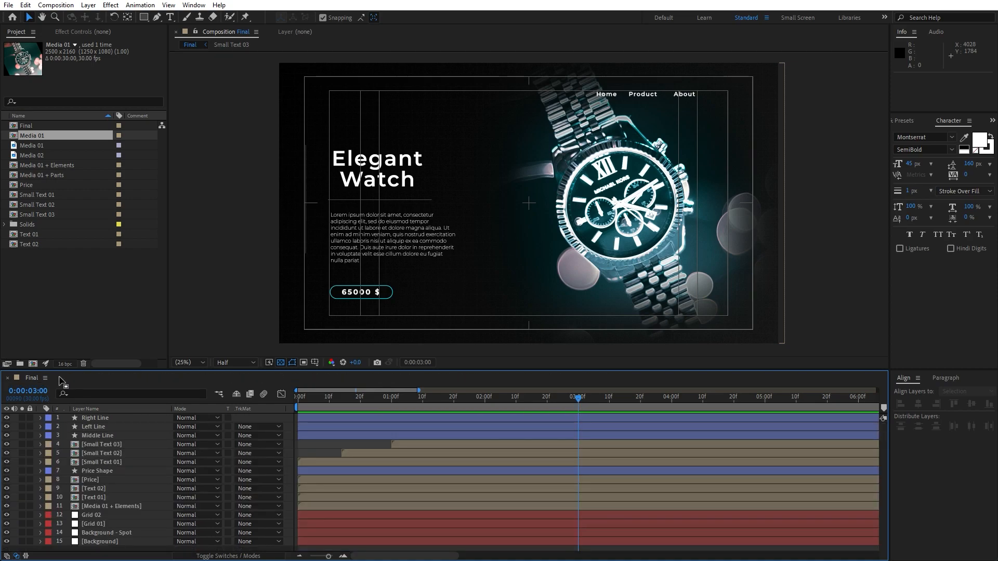
Pre-compose all layers of the Final composition into one composition named "Part 01 + Elements"
left_click(123, 455)
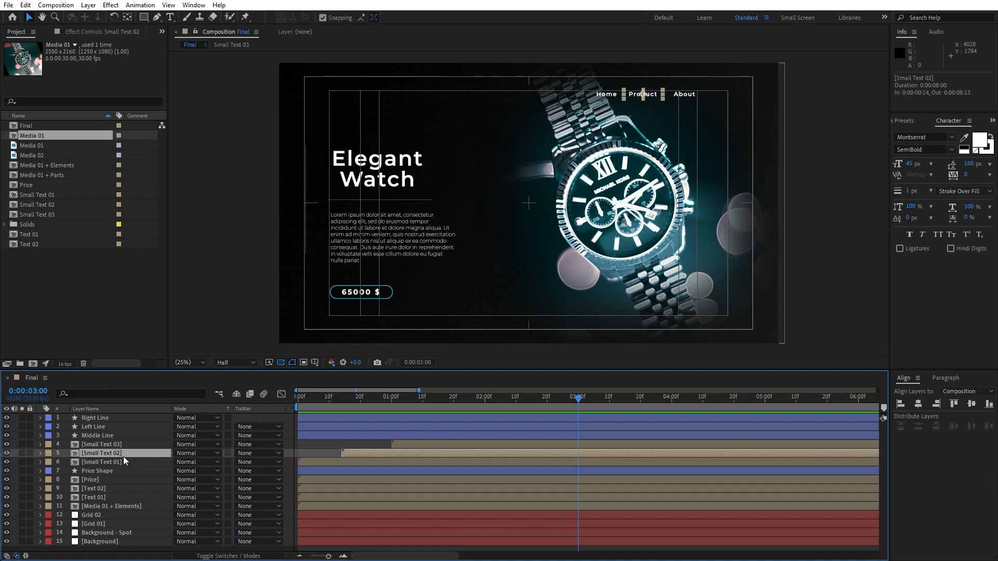
key("ctrl+a")
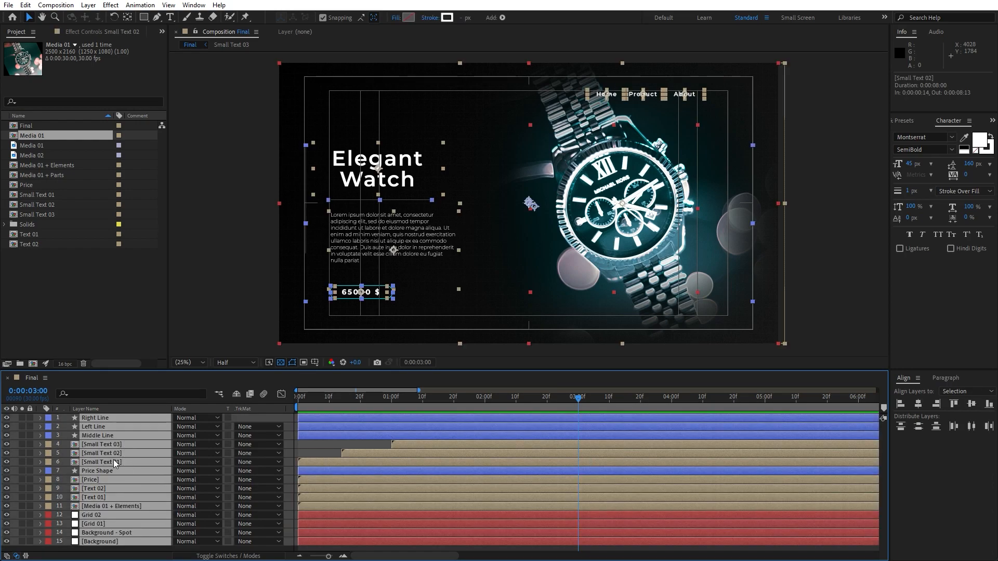
right_click(113, 460)
left_click(172, 403)
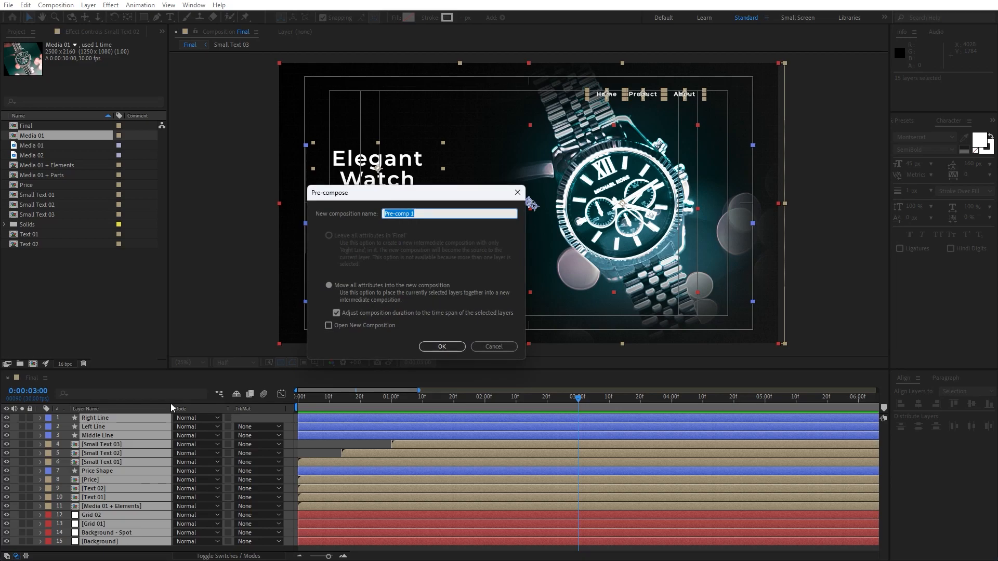
type("Part 01 + Elemen")
key("Return")
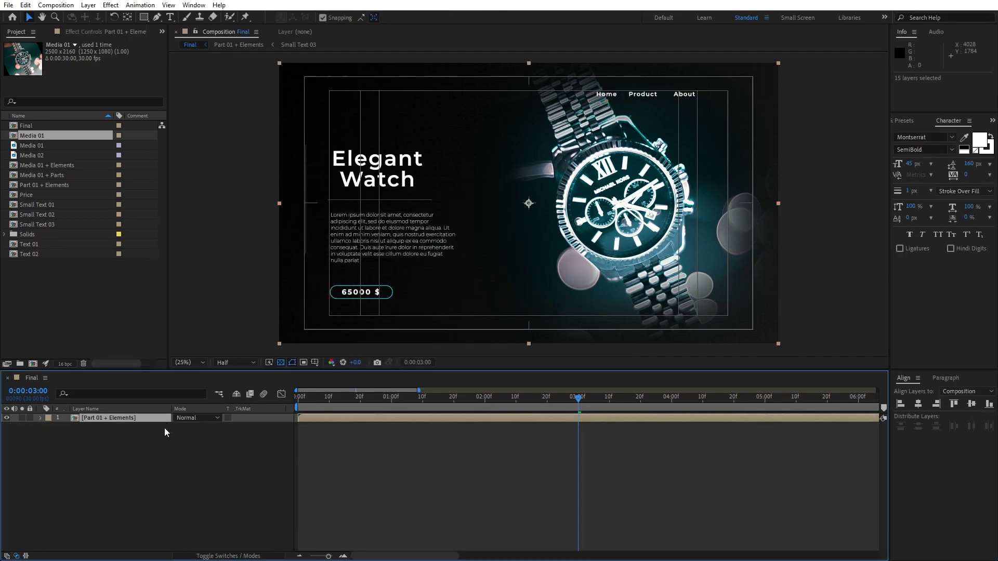
Set the Final composition's duration to 0:00:08:00 and fit the whole duration in the timeline
left_click(148, 460)
key("ctrl+k")
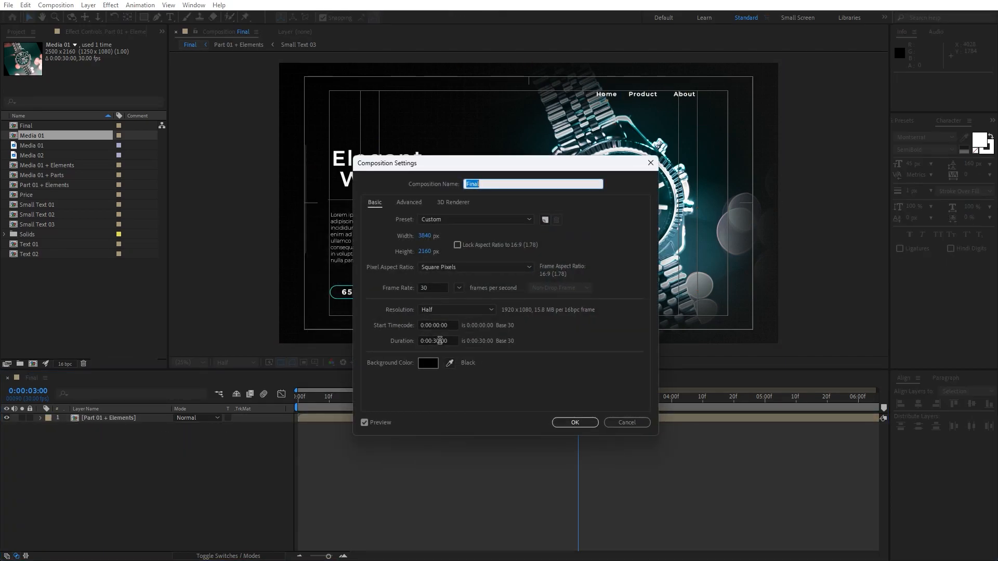
left_click(440, 340)
type("800")
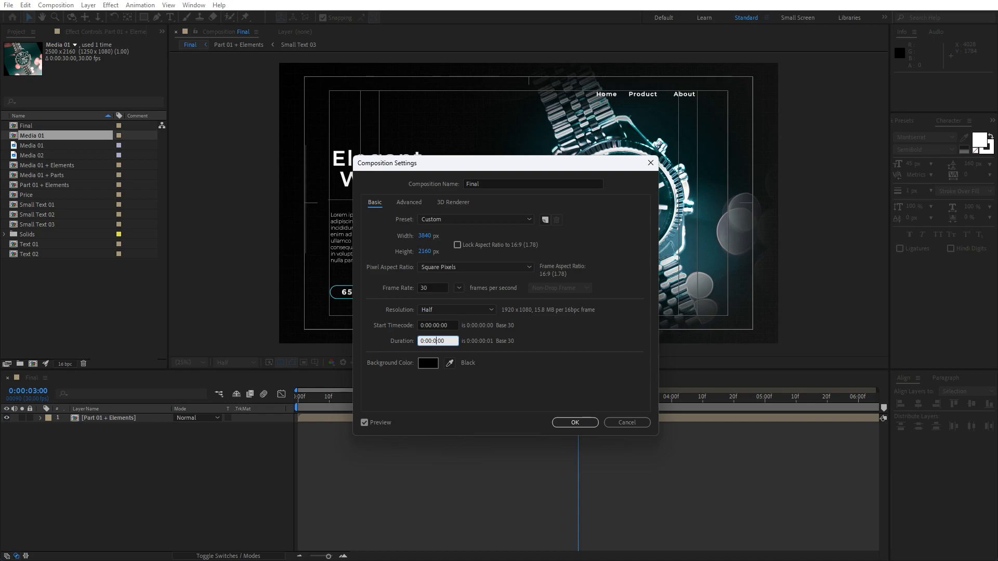
left_click(585, 421)
left_click_drag(316, 557, 302, 558)
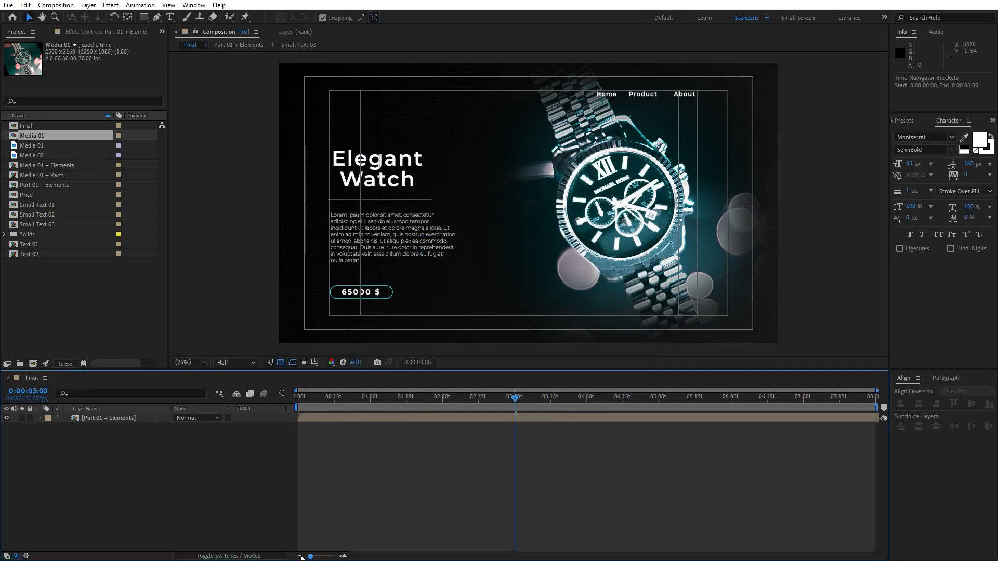
Create a white 3840 x 2160 px solid named "Matte" above the Part 01 + Elements layer
right_click(174, 485)
mouse_move(206, 355)
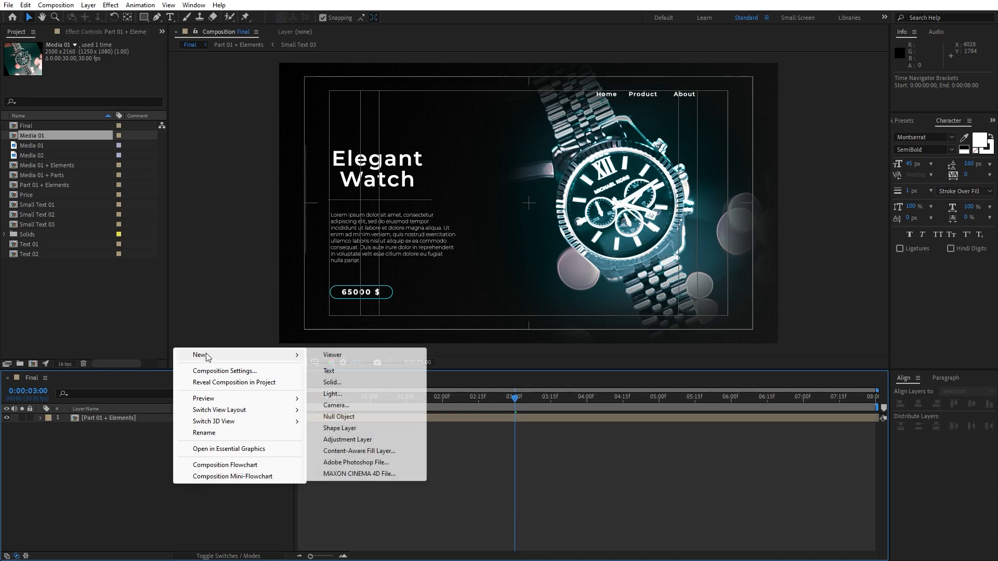
left_click(355, 381)
type("Matte")
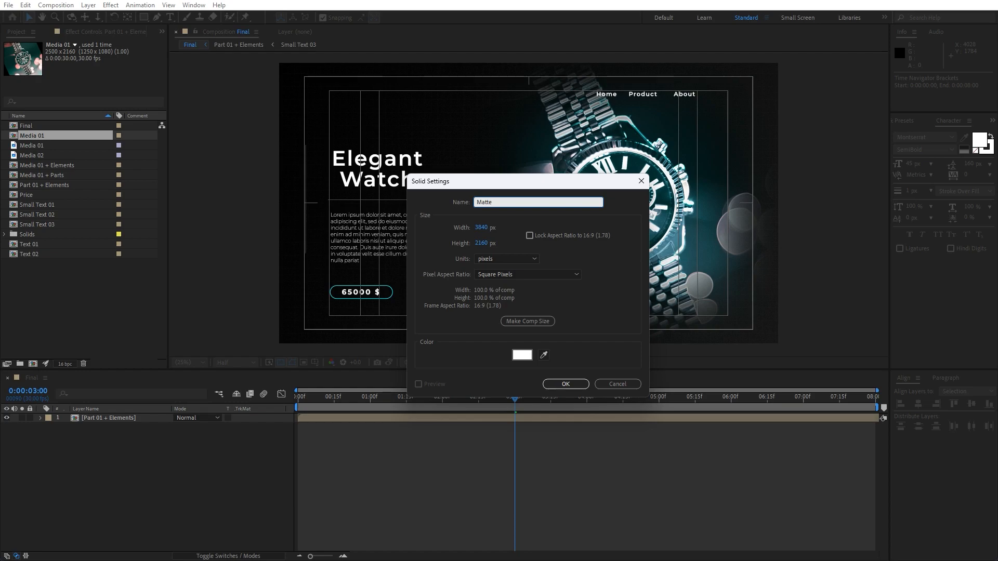
left_click(569, 384)
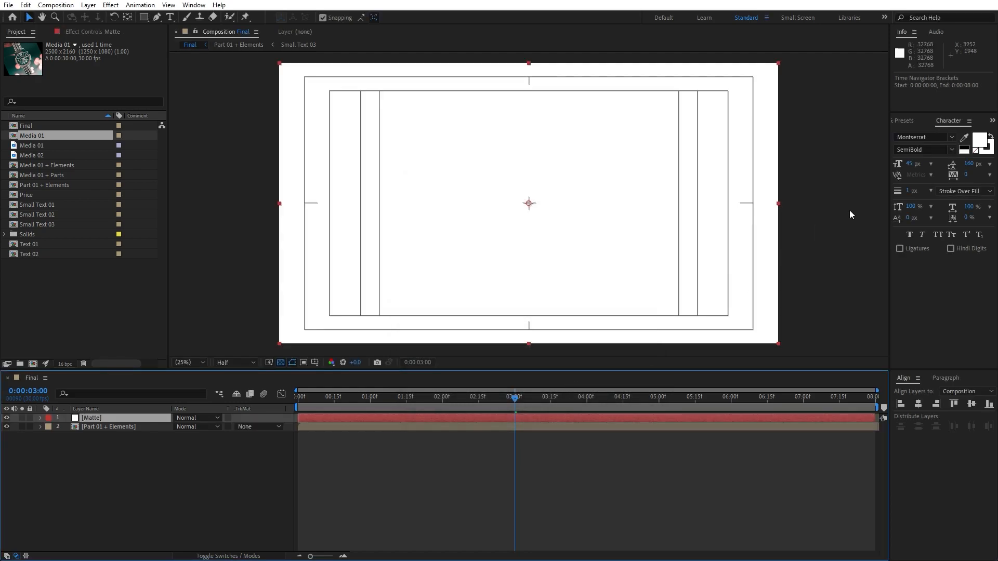
Find the Block Dissolve effect and apply it to the Matte solid
left_click(906, 120)
left_click(938, 133)
type("block")
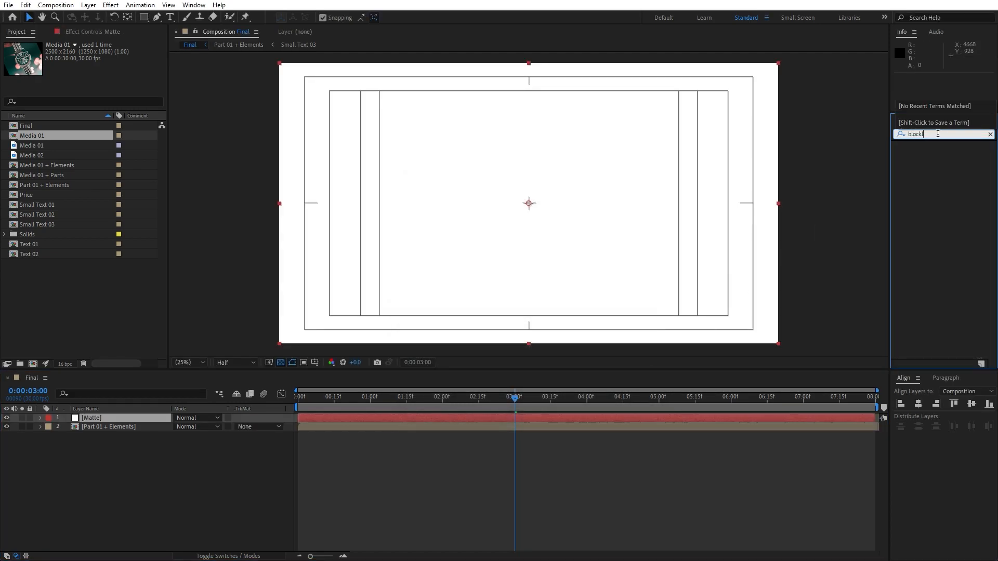
left_click_drag(940, 252, 115, 419)
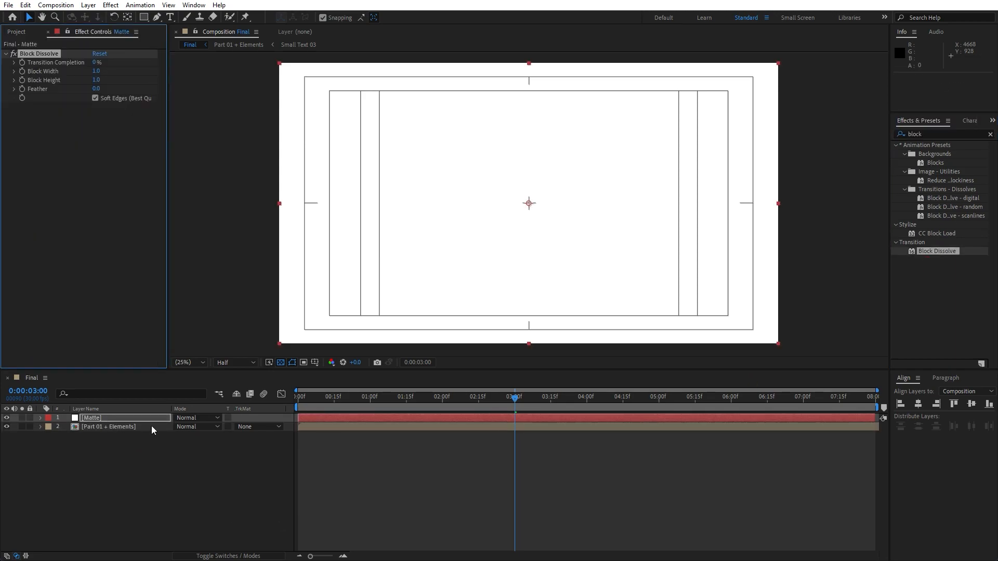
With the current time at 0:00:04:15, set Block Dissolve's Block Width and Block Height to 100 on the Matte solid
left_click_drag(524, 399, 630, 399)
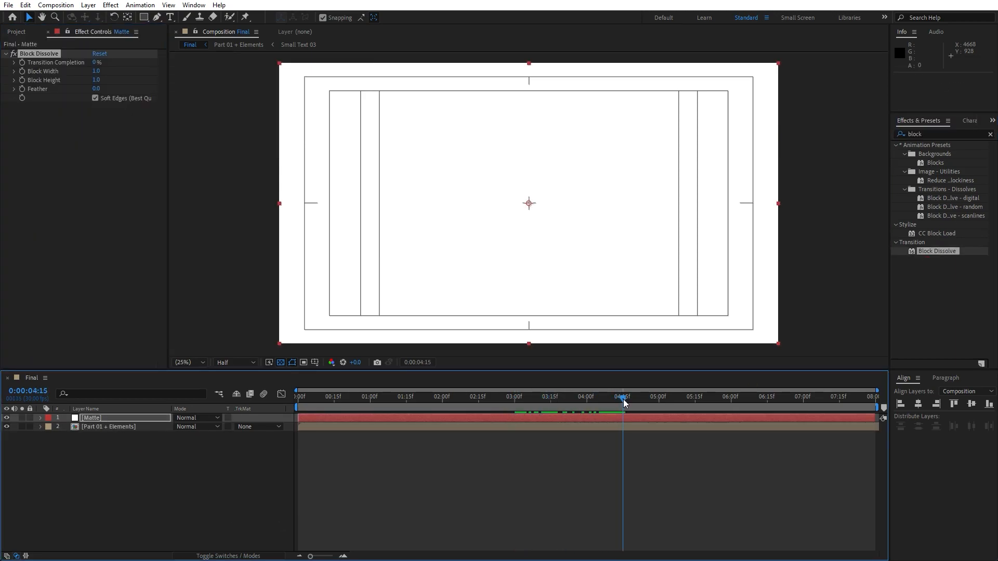
left_click(97, 71)
type("100")
key("Tab")
type("100")
key("Return")
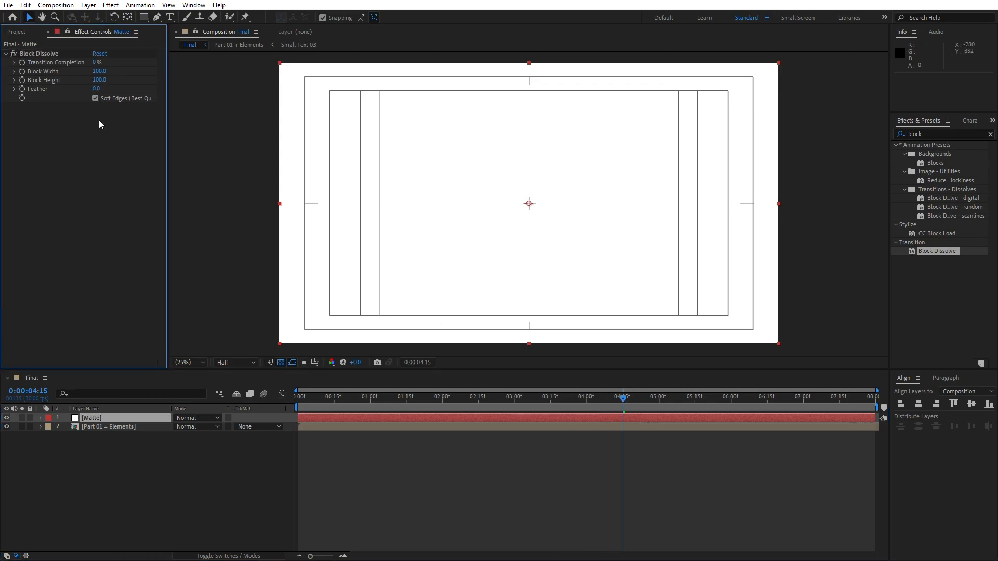
Turn off Soft Edges and keyframe Transition Completion from 0% at 0:00:04:15 to 100% at 0:00:06:00
left_click(95, 99)
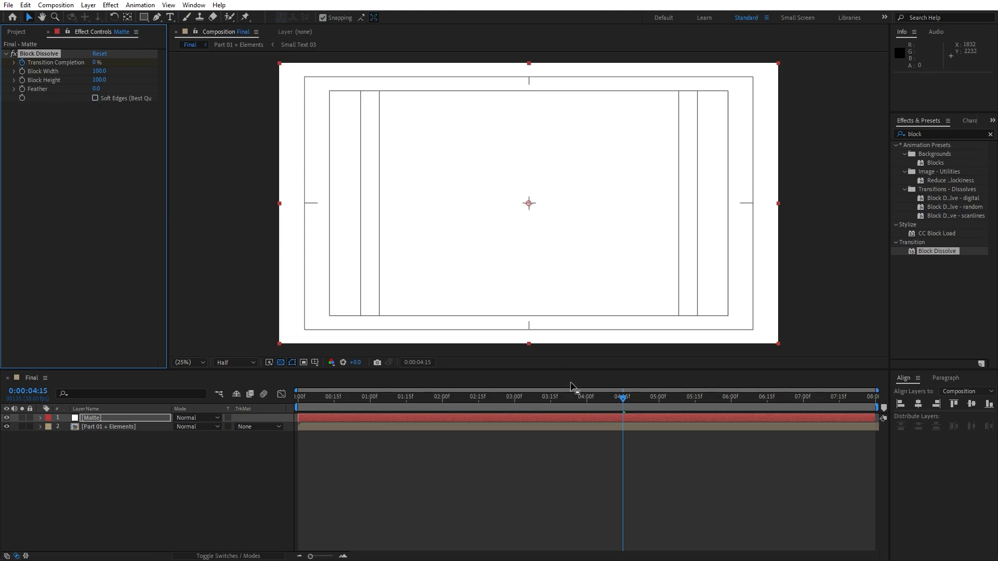
left_click_drag(622, 399, 730, 400)
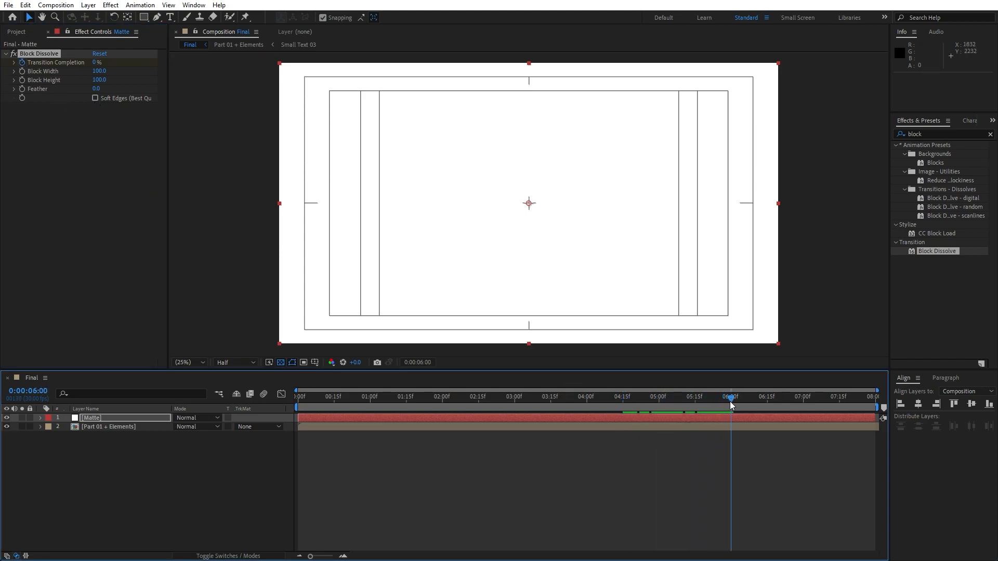
left_click(96, 63)
type("100")
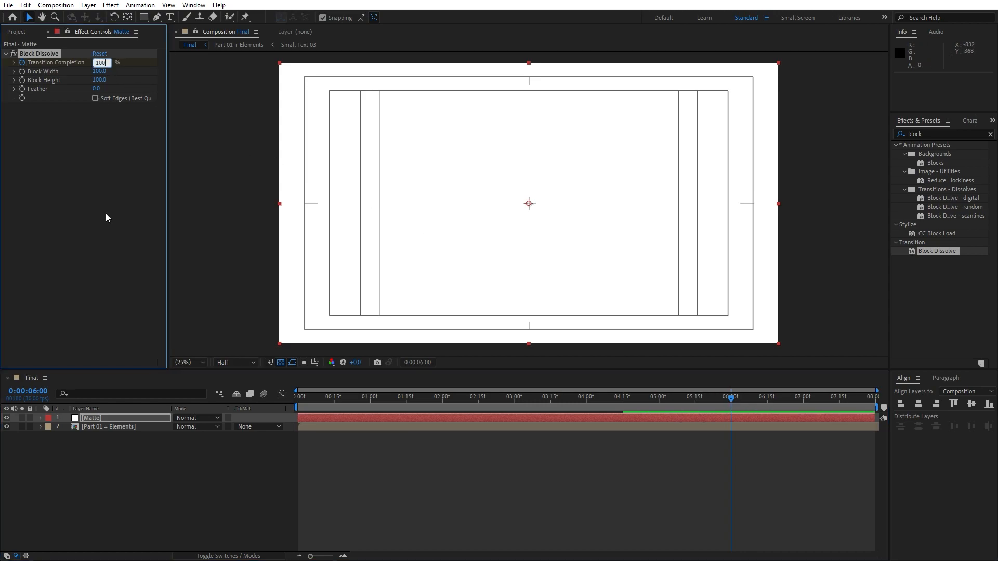
key("Return")
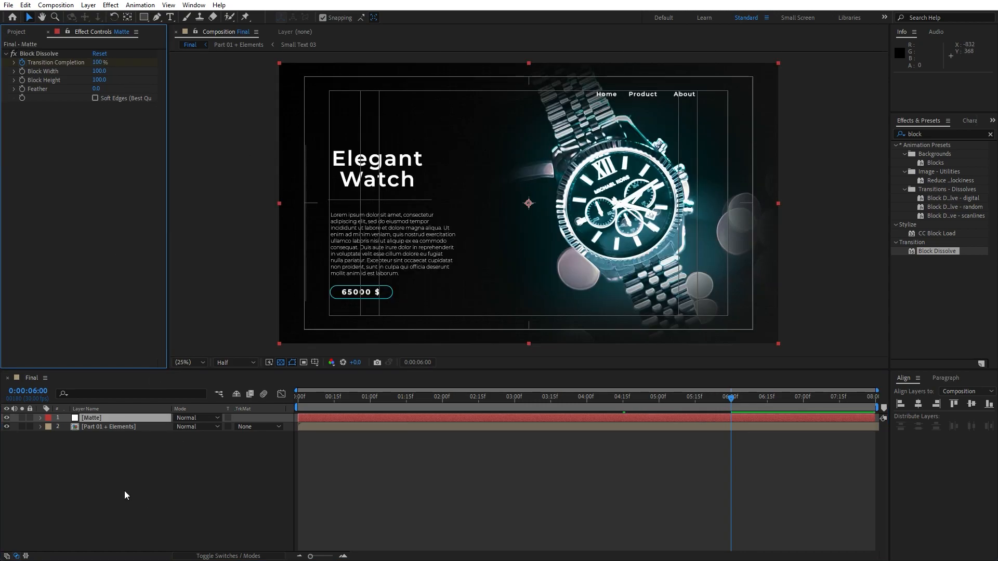
Ease the Matte's Transition Completion keyframes and shape their speed curve for a fast start and slow finish
left_click(98, 416)
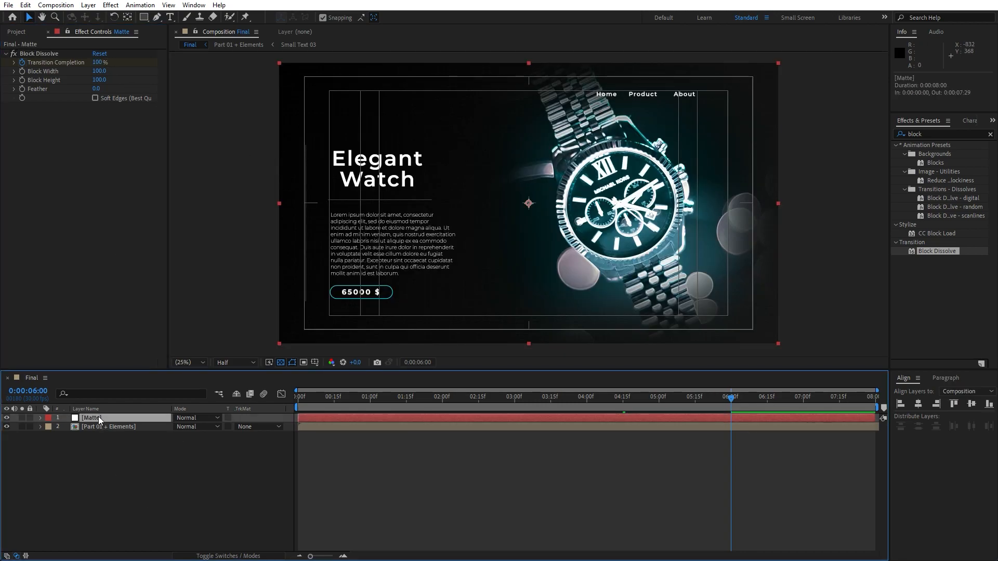
key("u")
left_click_drag(785, 484, 540, 407)
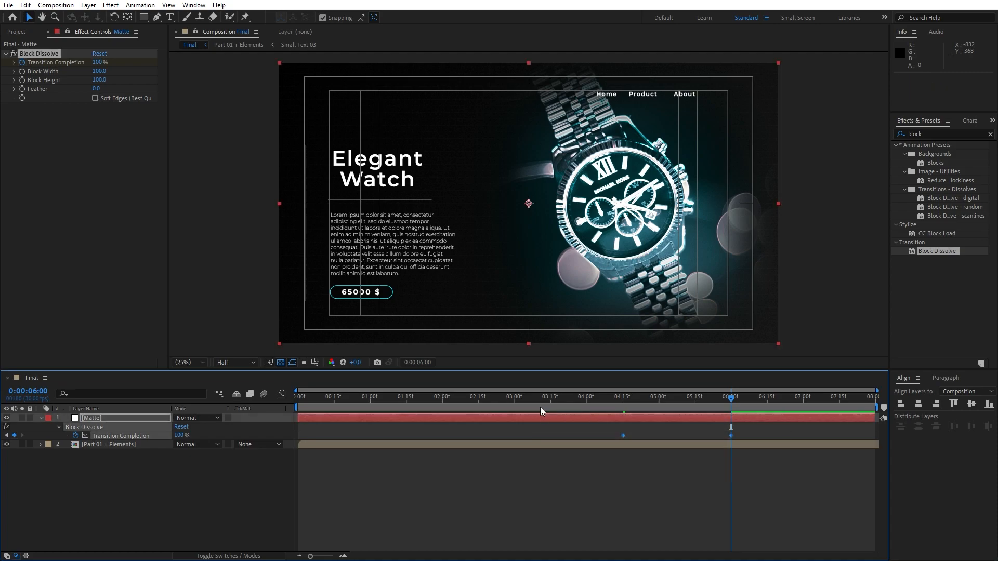
left_click(282, 395)
left_click_drag(758, 490, 677, 527)
left_click(281, 394)
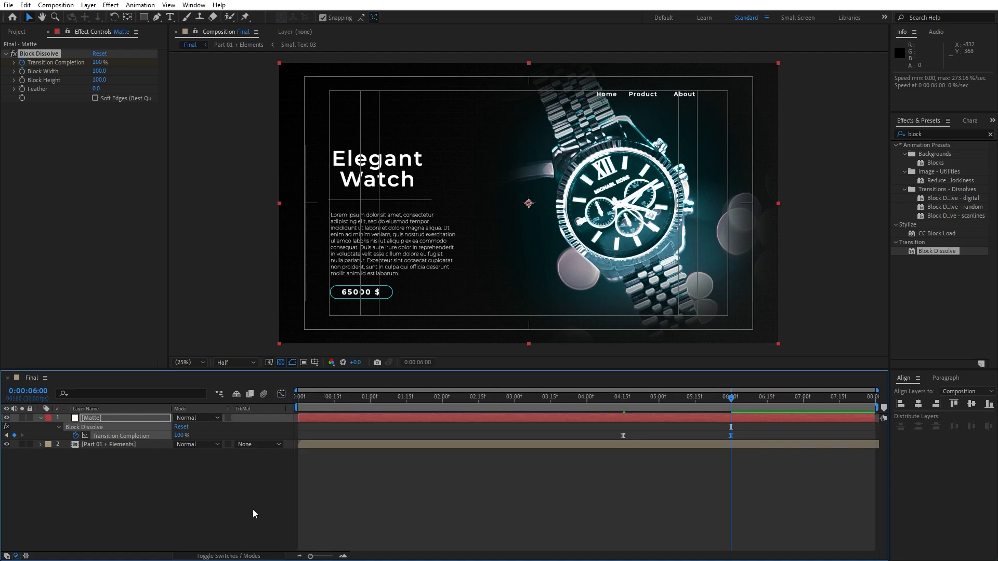
Set the Part 01 + Elements layer's track matte to Alpha Matte "[Matte]"
left_click(248, 448)
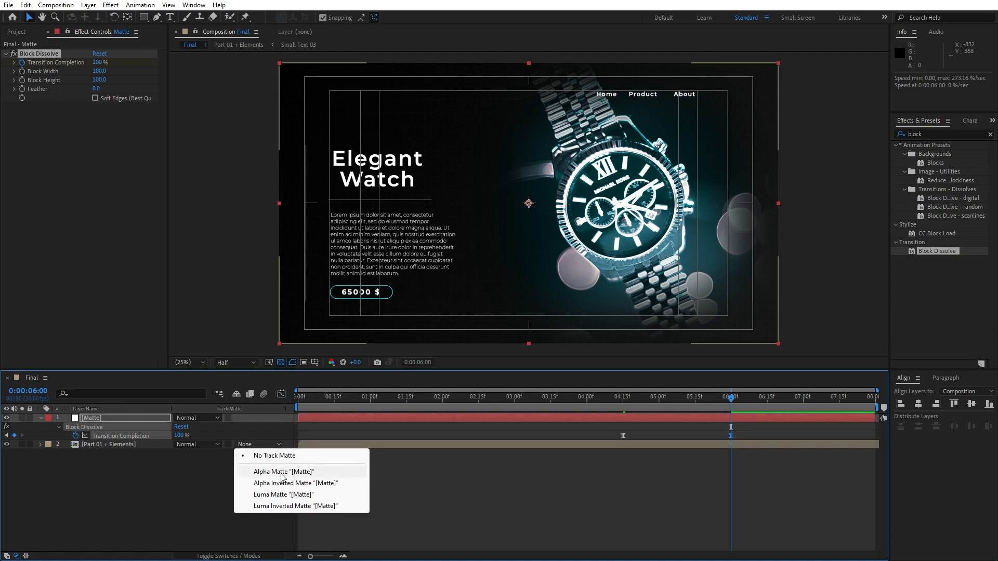
left_click(114, 445)
left_click(246, 447)
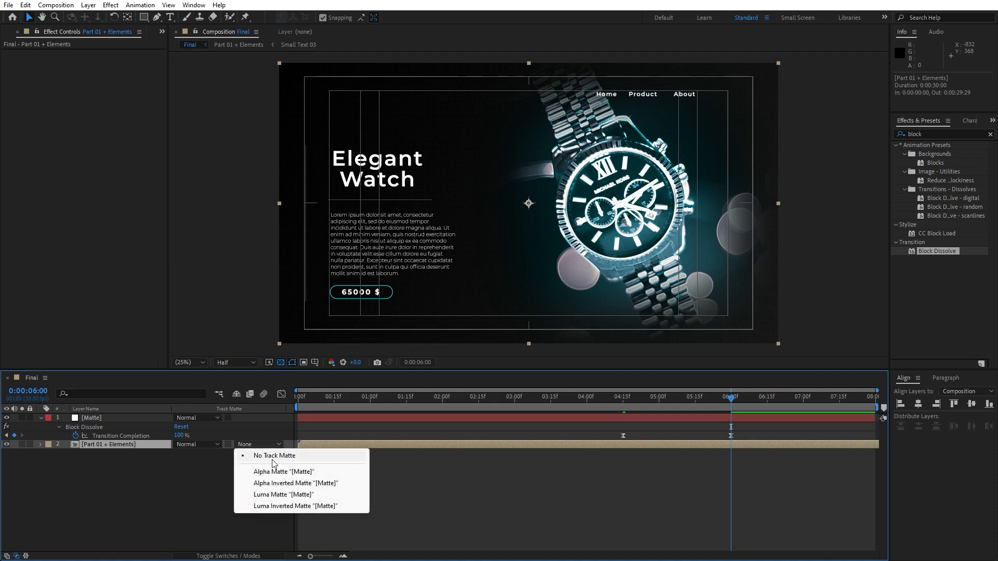
left_click(291, 470)
Preview the Final composition and examine the block dissolve around 0:00:05:01
left_click_drag(472, 412, 370, 411)
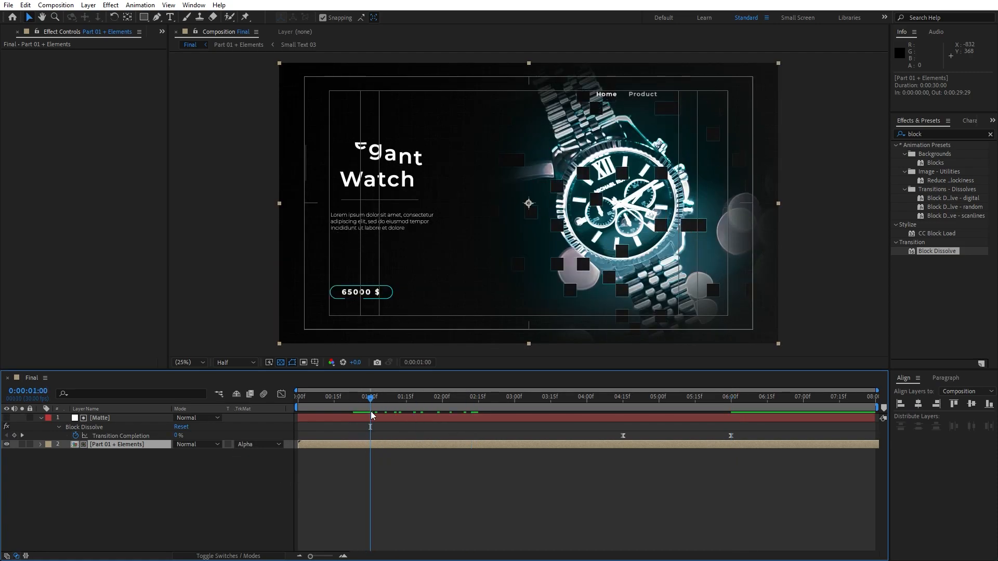
key("space")
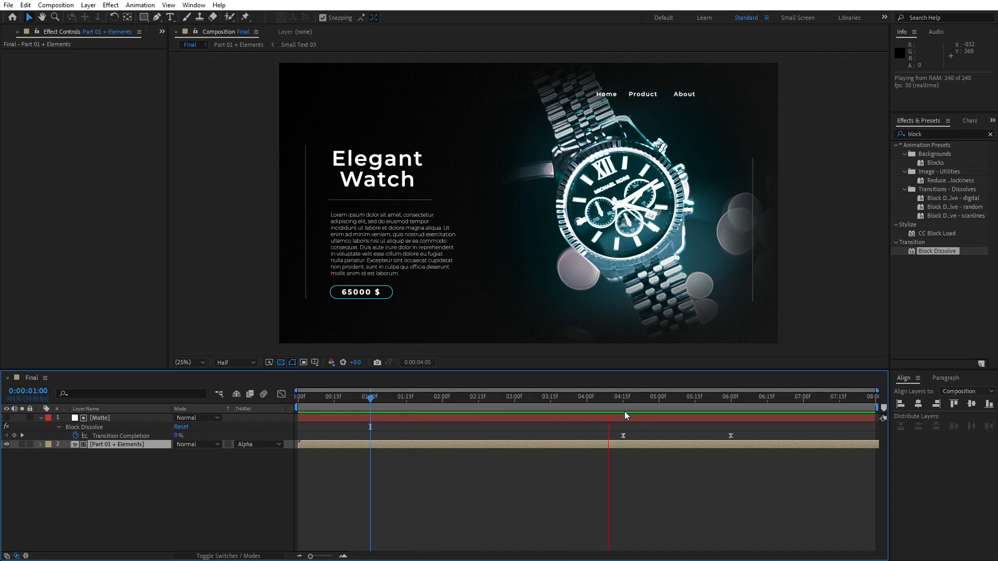
left_click_drag(615, 403, 660, 401)
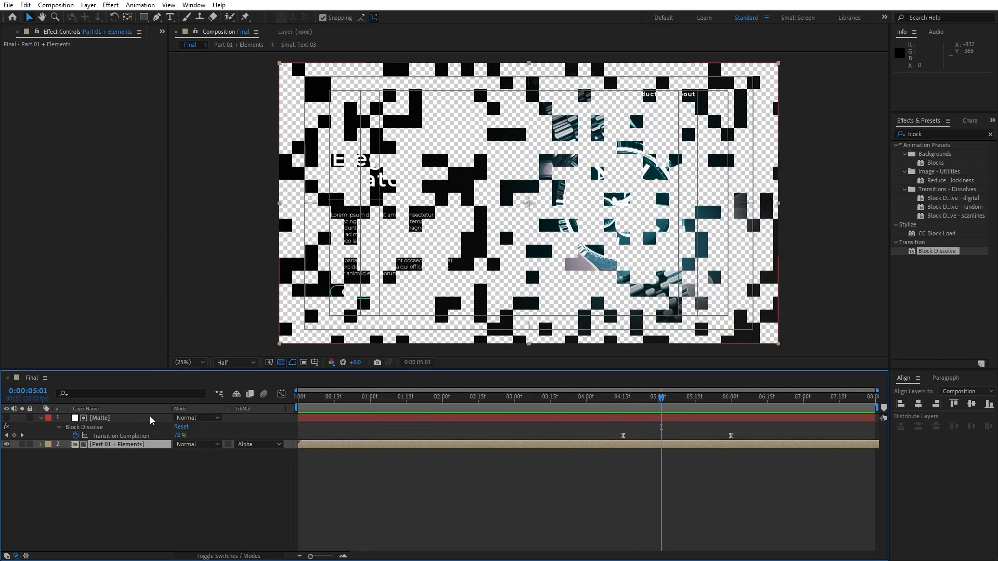
Collapse the Matte layer and pre-compose it with Part 01 + Elements as "Slide 01"
left_click(41, 418)
left_click_drag(160, 482, 99, 405)
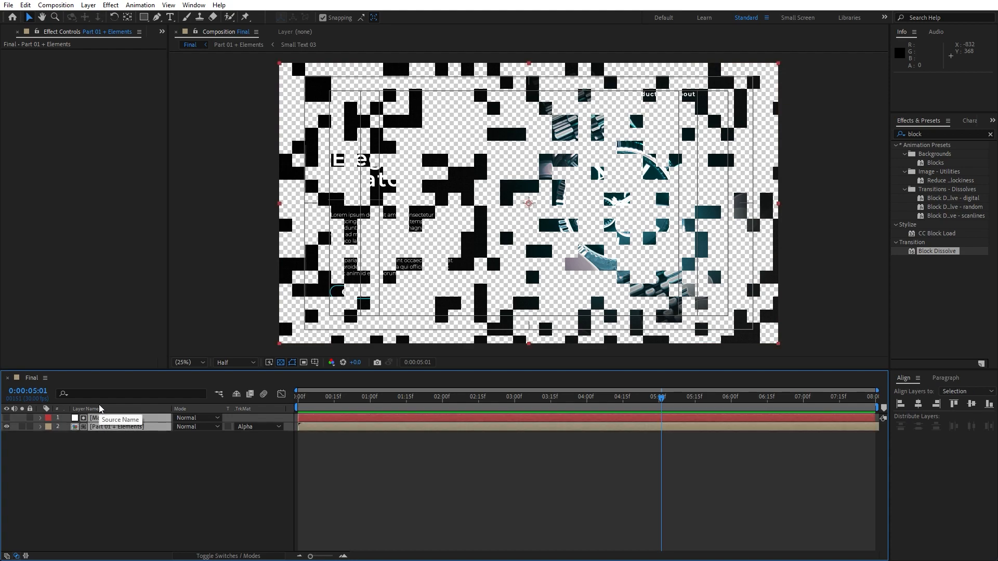
right_click(112, 428)
left_click(176, 371)
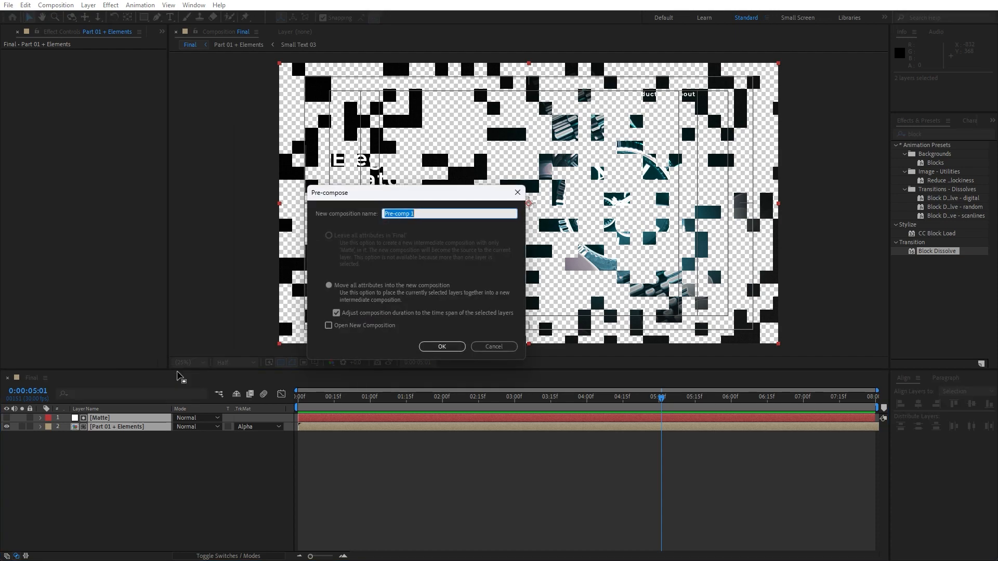
type("Slide 01")
key("Return")
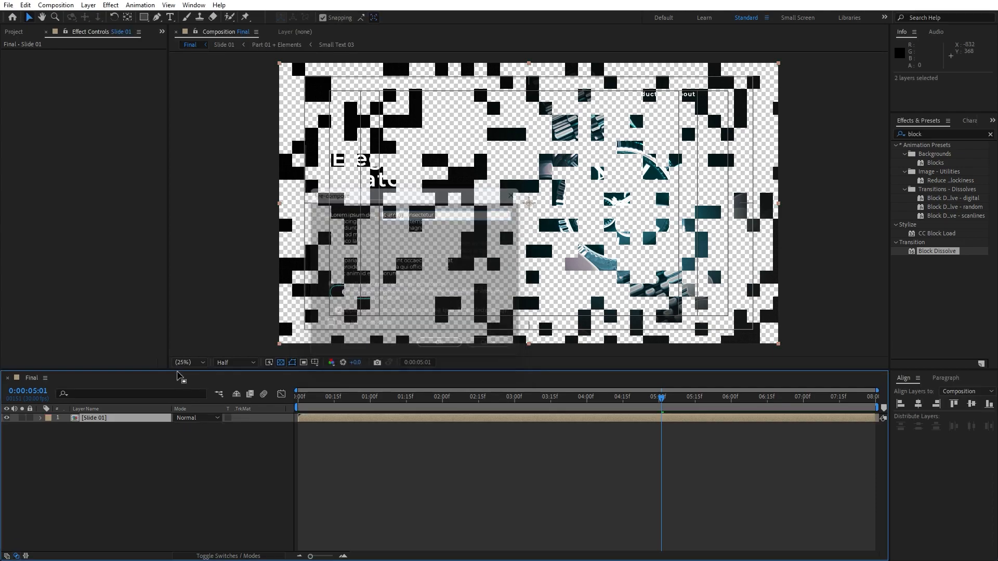
Duplicate the Slide 01 layer and shift the lower copy one frame later, starting at 0:00:00:01
left_click(107, 417)
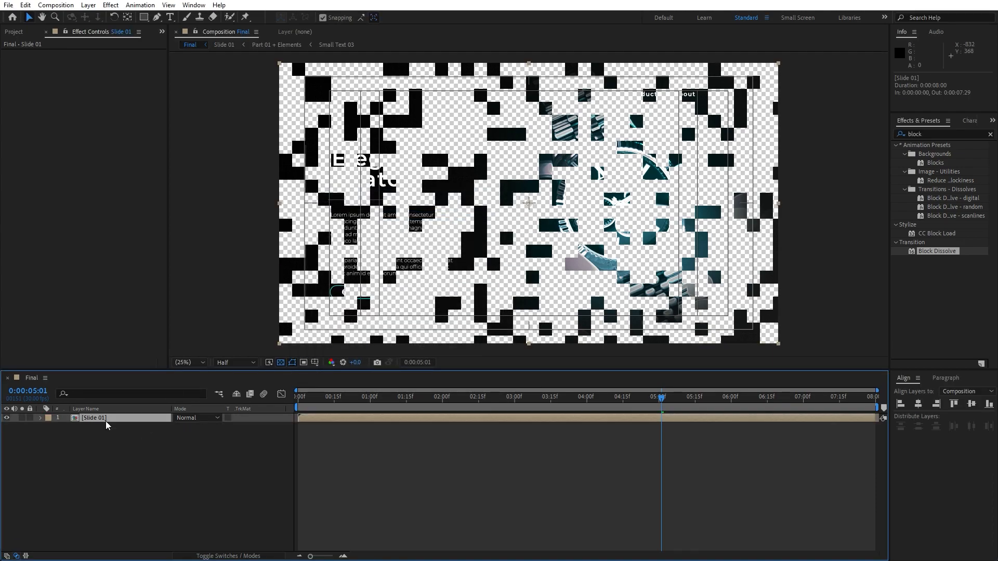
key("ctrl+d")
left_click_drag(310, 557, 330, 556)
left_click_drag(683, 557, 390, 558)
left_click_drag(310, 429, 322, 430)
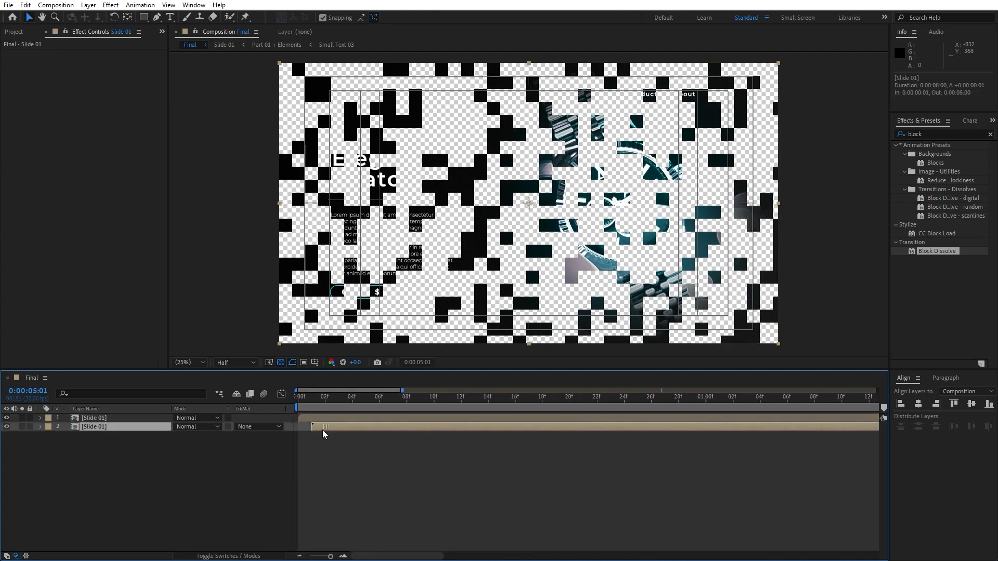
Apply the Fill effect to the lower Slide 01 copy and set its color to cyan 00DEFF
left_click(938, 133)
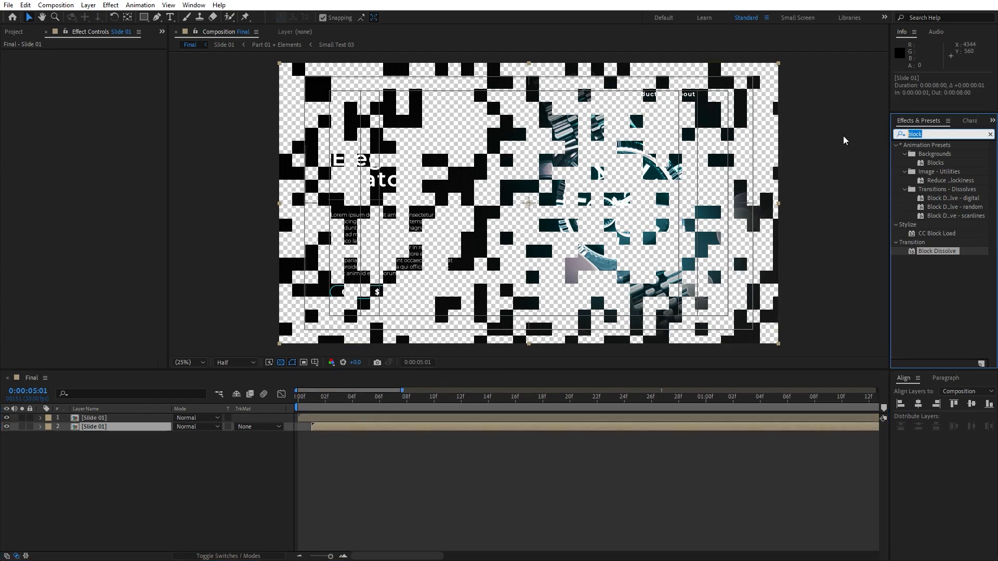
type("fill")
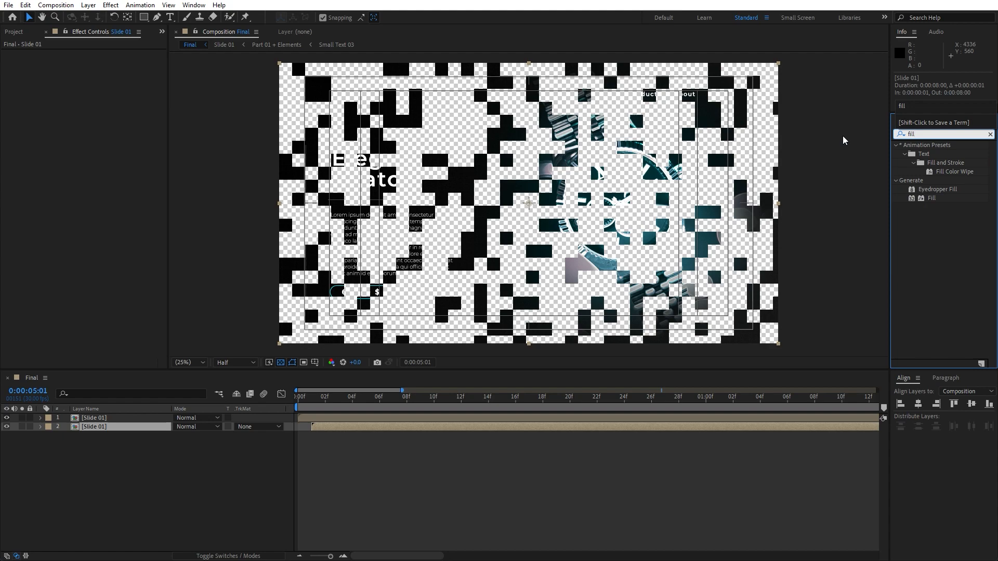
left_click_drag(931, 199, 113, 426)
left_click(97, 80)
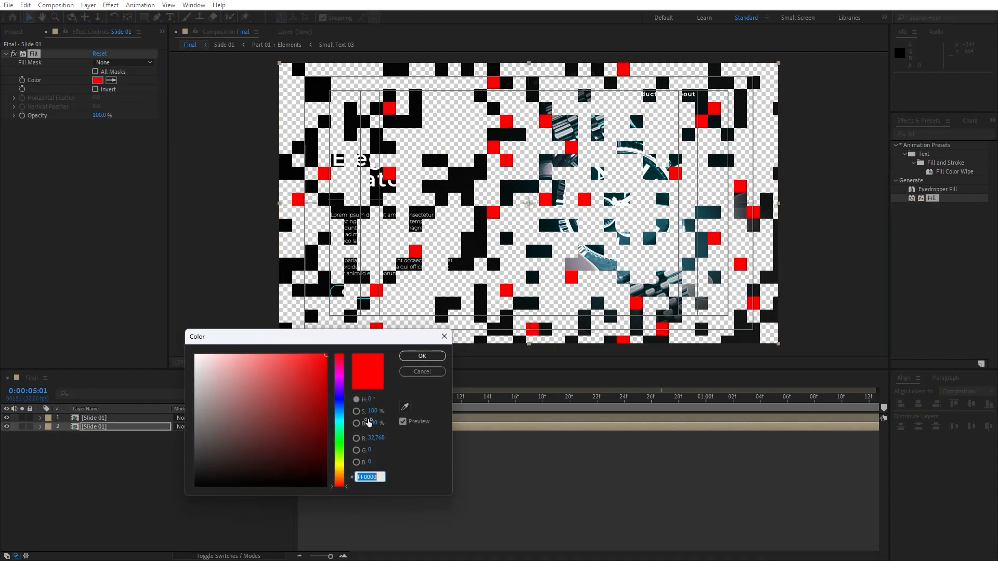
left_click(340, 418)
left_click_drag(340, 419, 340, 419)
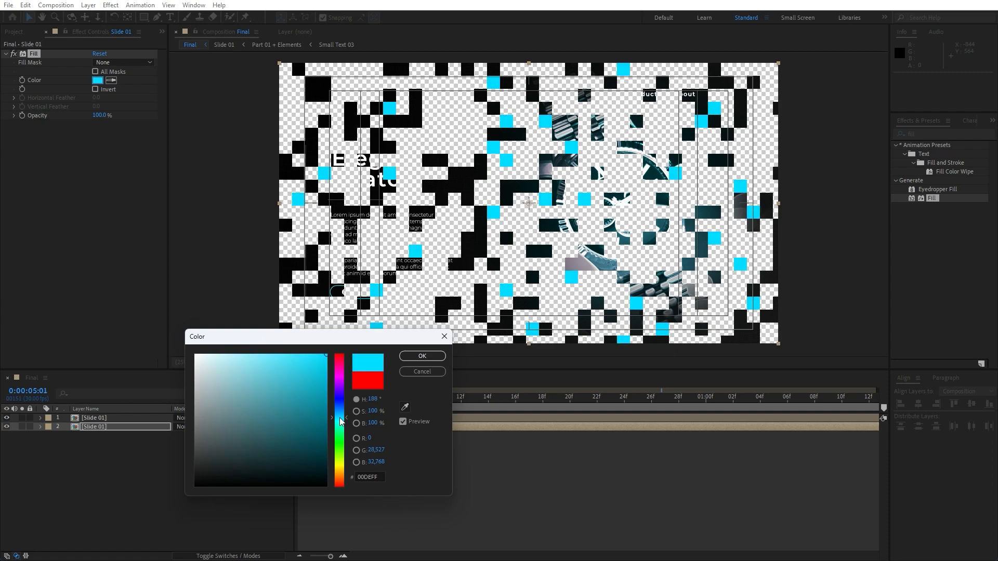
left_click(422, 356)
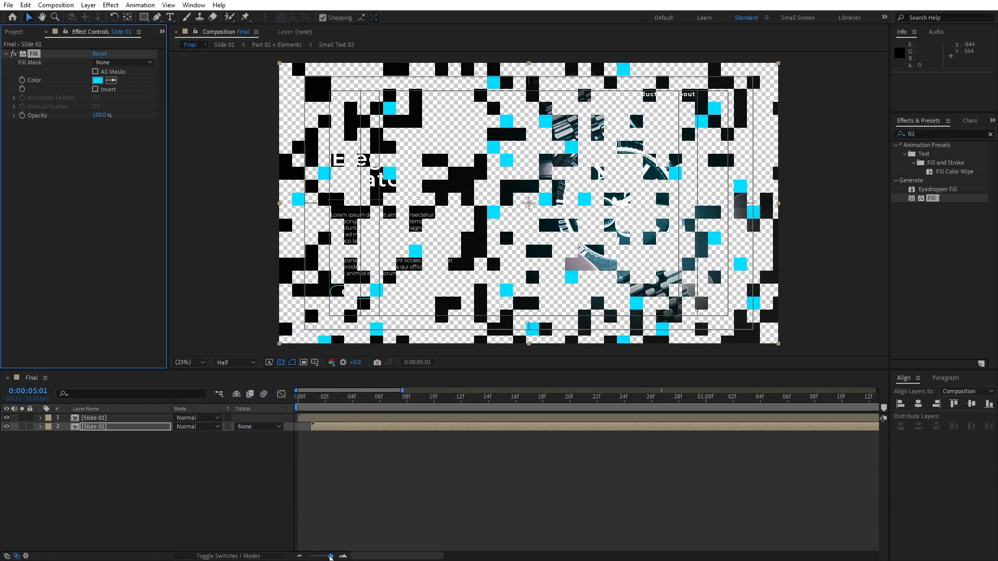
Preview the full Final timeline to check the cyan blocks trailing the slide's dissolve
left_click(246, 512)
key("space")
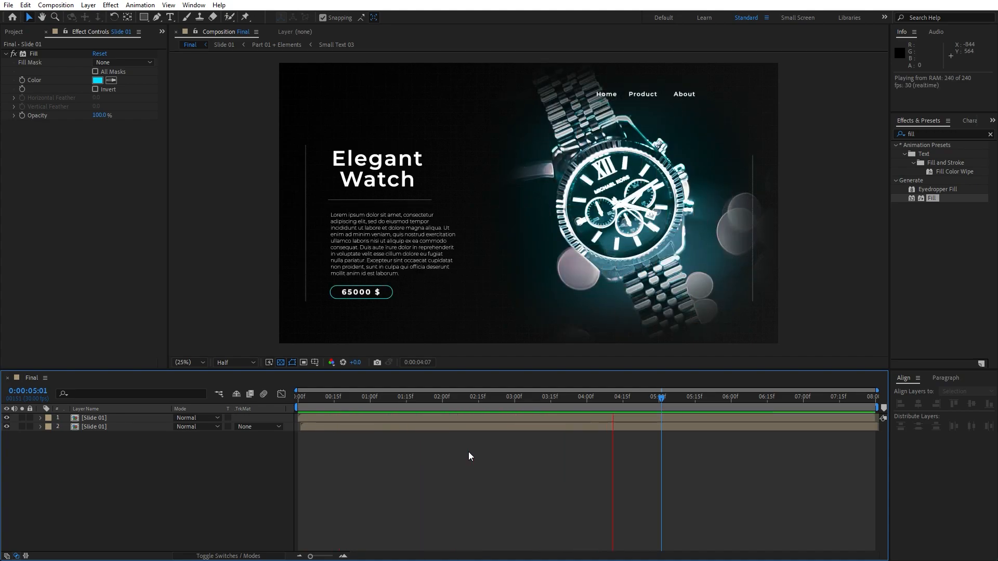
left_click(701, 399)
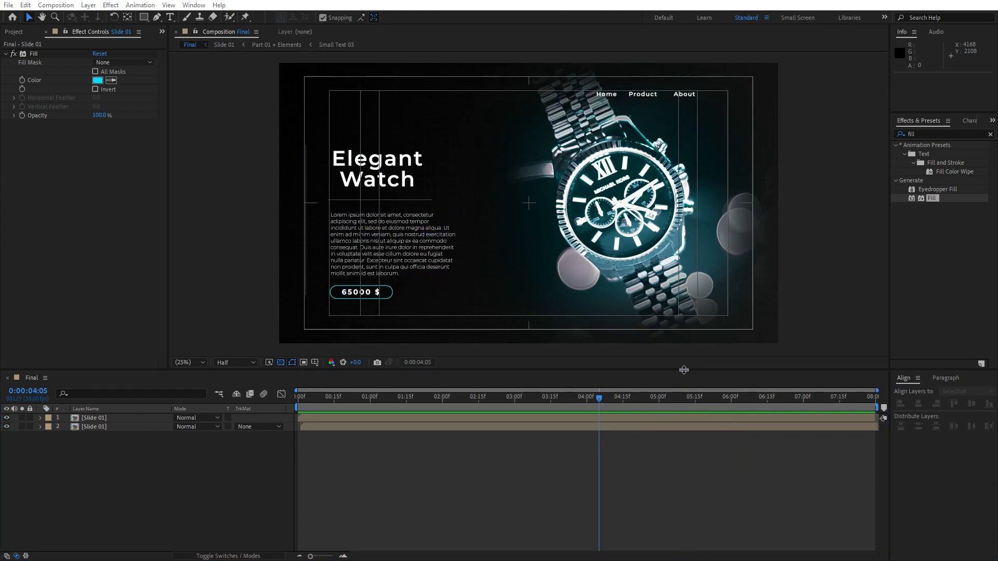